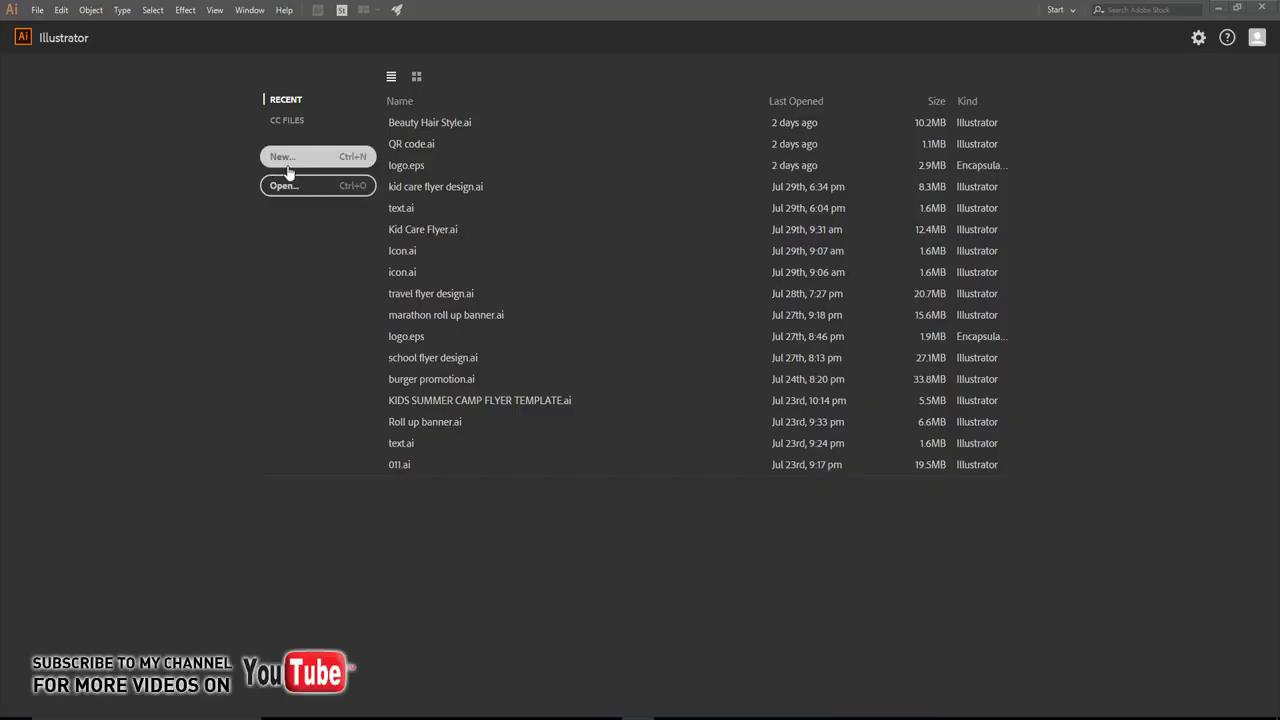
Create a new blank Letter-size document, 8.5 × 11 in
left_click(282, 158)
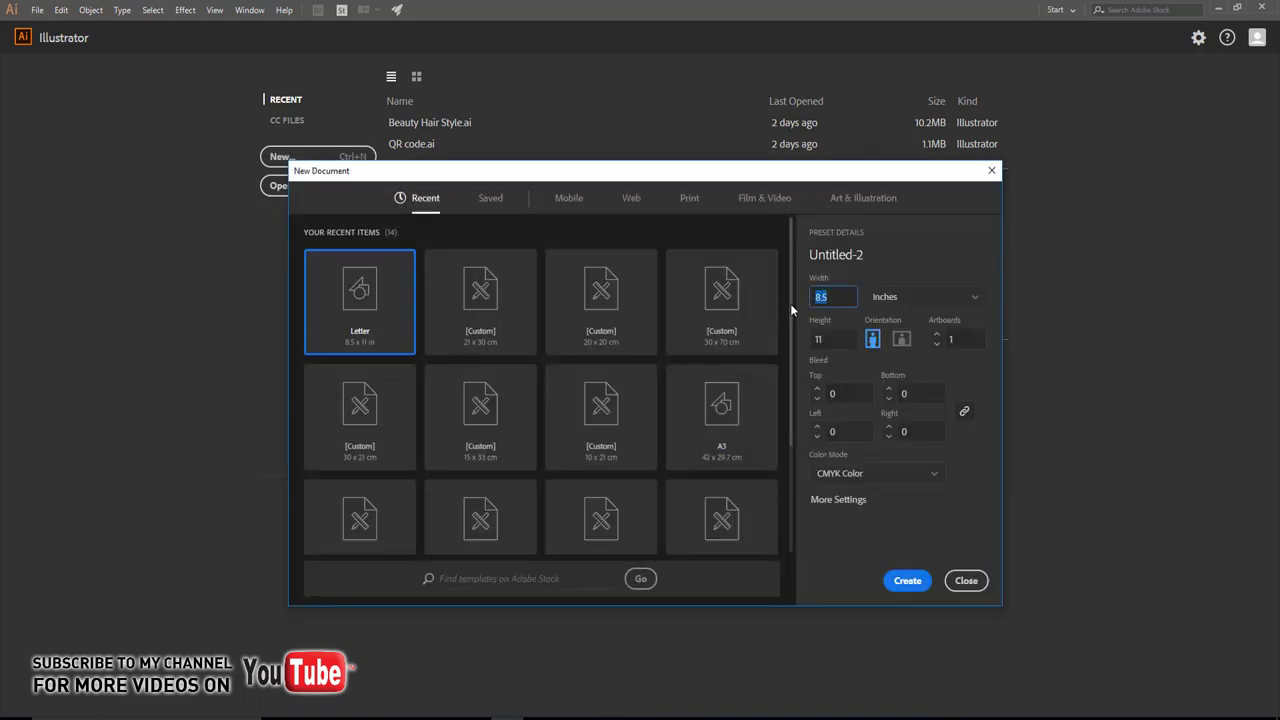
left_click(905, 580)
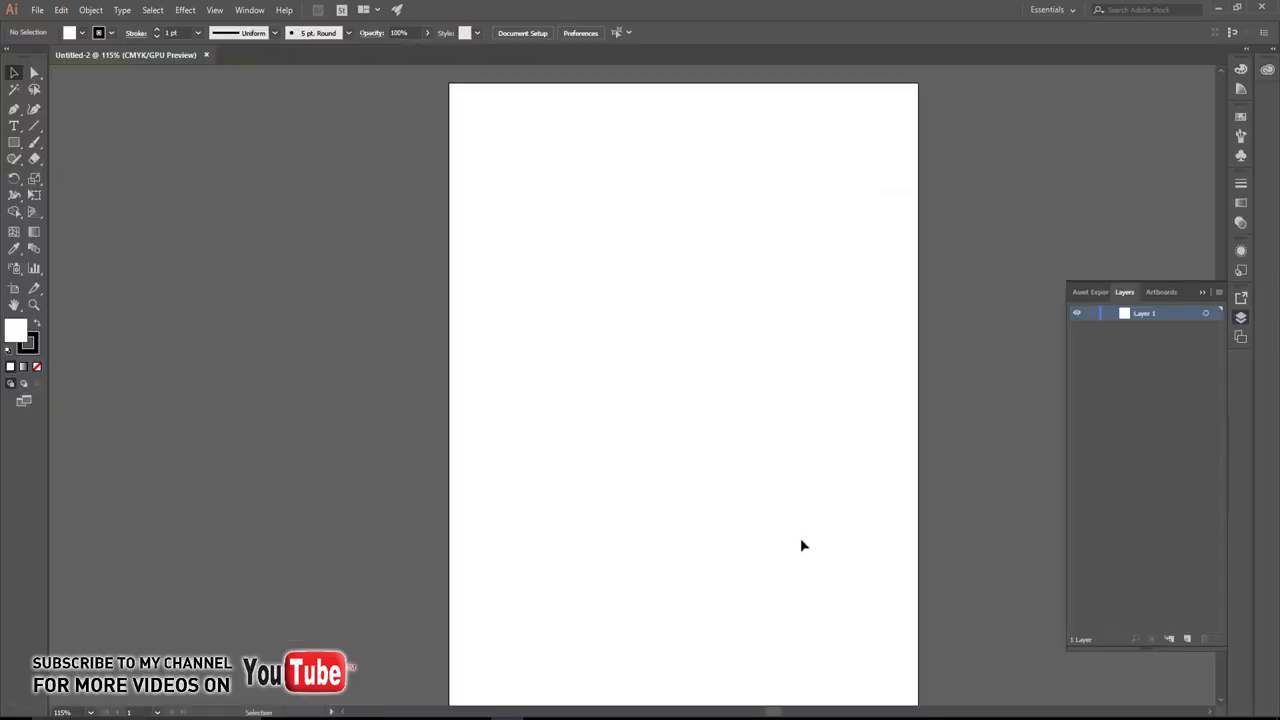
Draw a full-width band across the page top, filled cyan with no stroke
left_click(14, 141)
left_click_drag(449, 83, 918, 245)
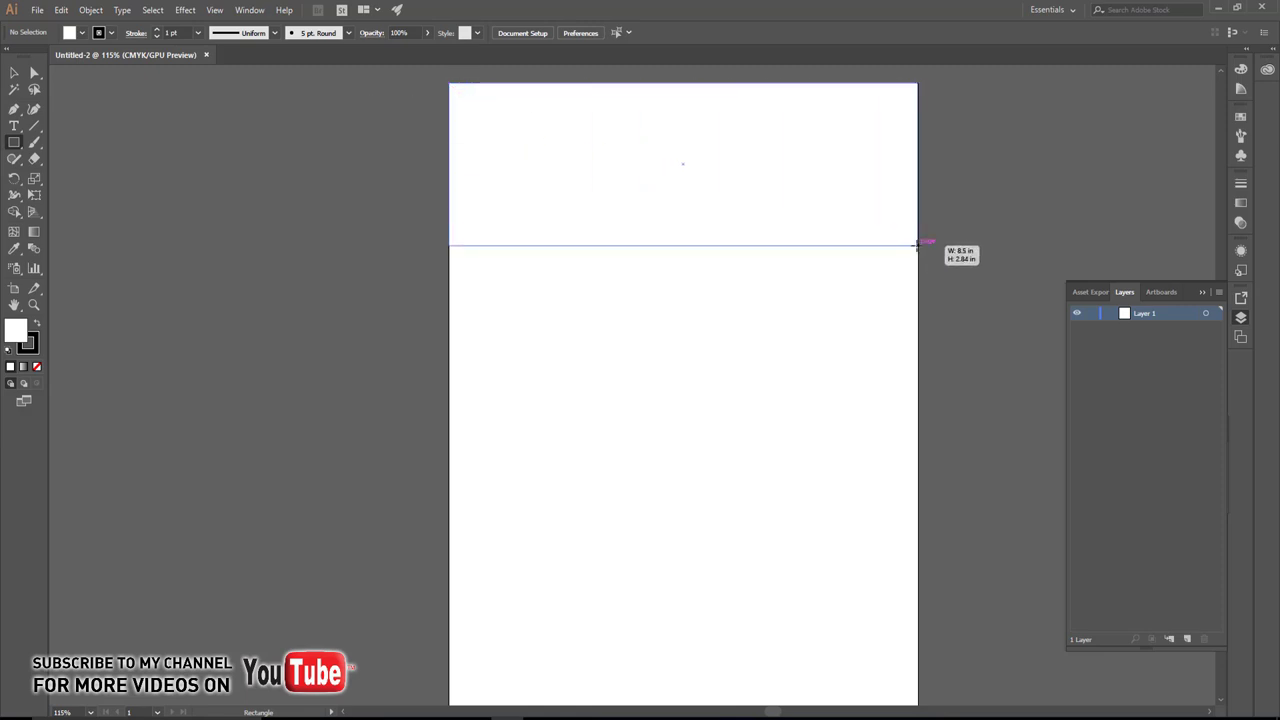
left_click(85, 34)
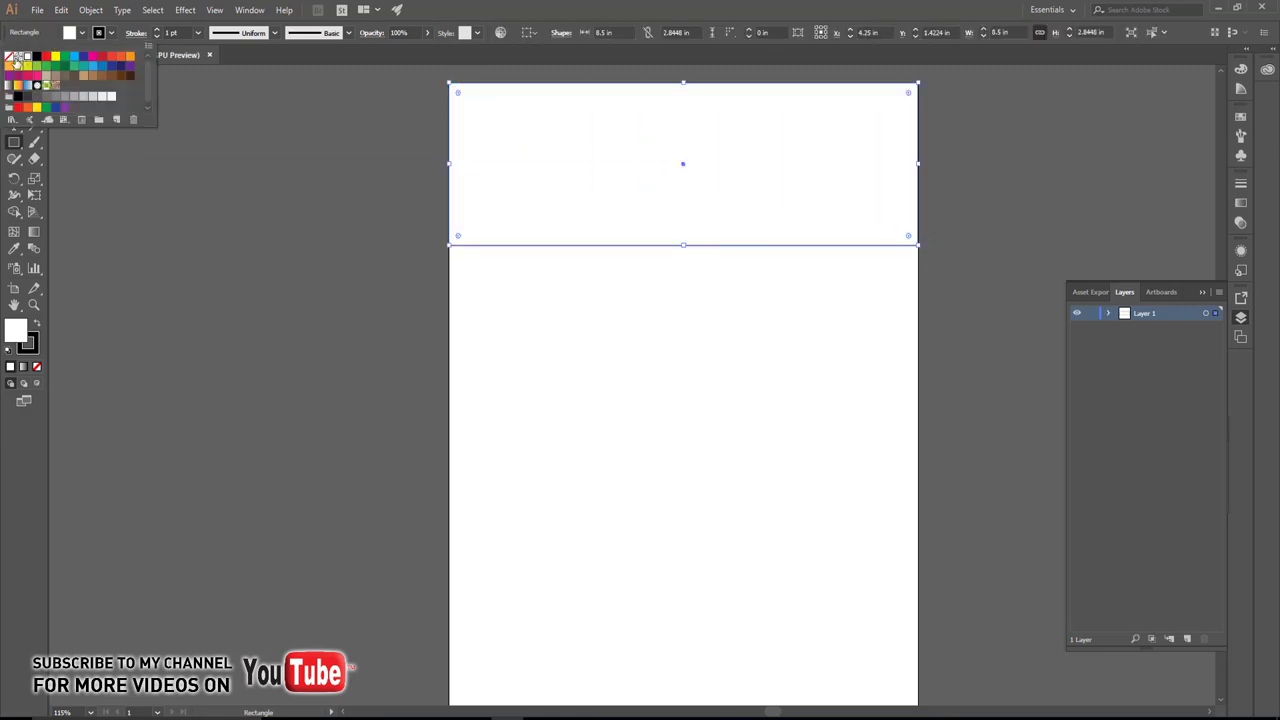
left_click(12, 56)
left_click(62, 56)
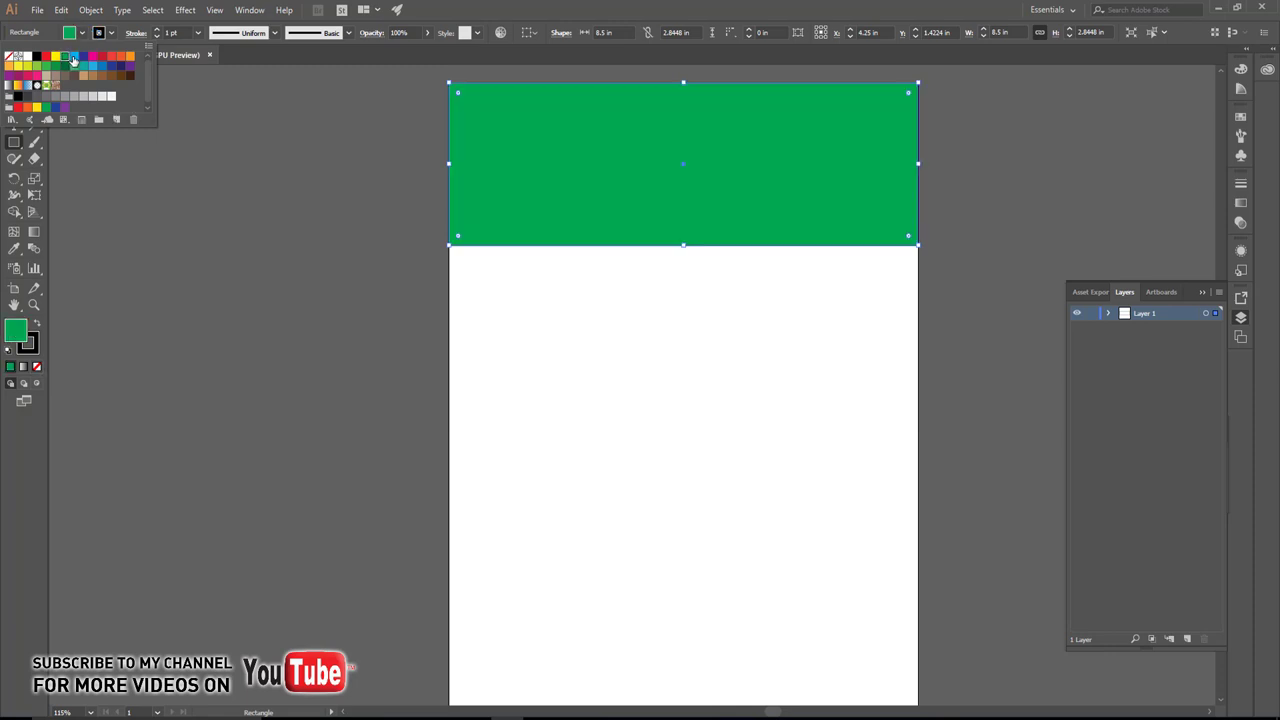
left_click(11, 57)
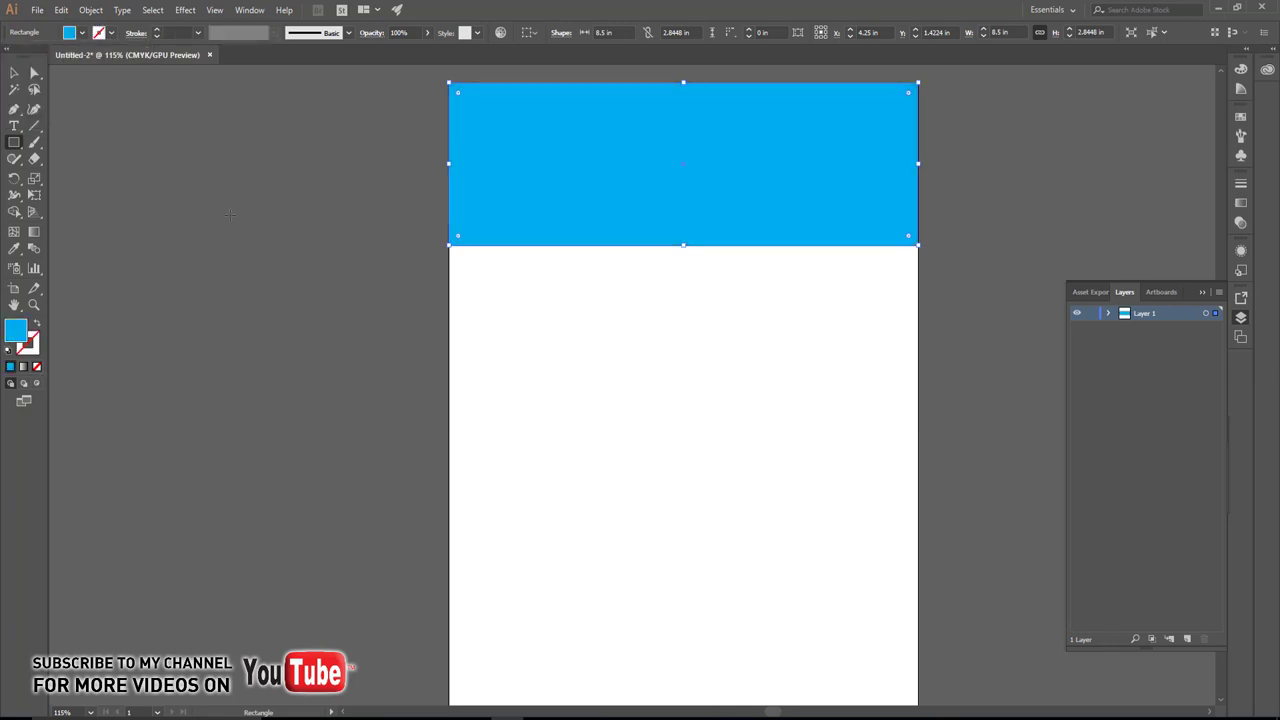
left_click(14, 72)
left_click(529, 369)
mouse_move(529, 369)
left_mouse_down()
mouse_move(516, 345)
mouse_move(480, 330)
mouse_move(600, 400)
left_mouse_up()
left_click(14, 142)
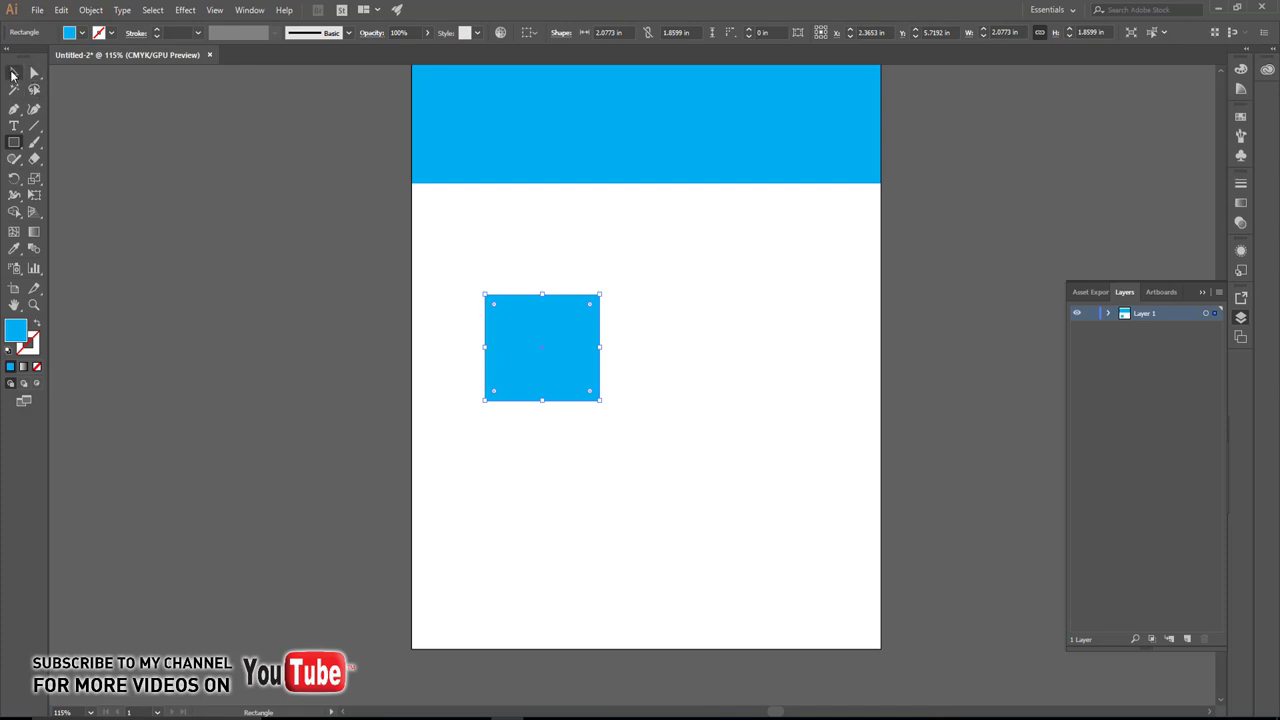
Copy the blue rectangle and paste it in front, making one 2.66 in tall and the other wider
left_click(13, 75)
scroll(541, 323, "up", 1)
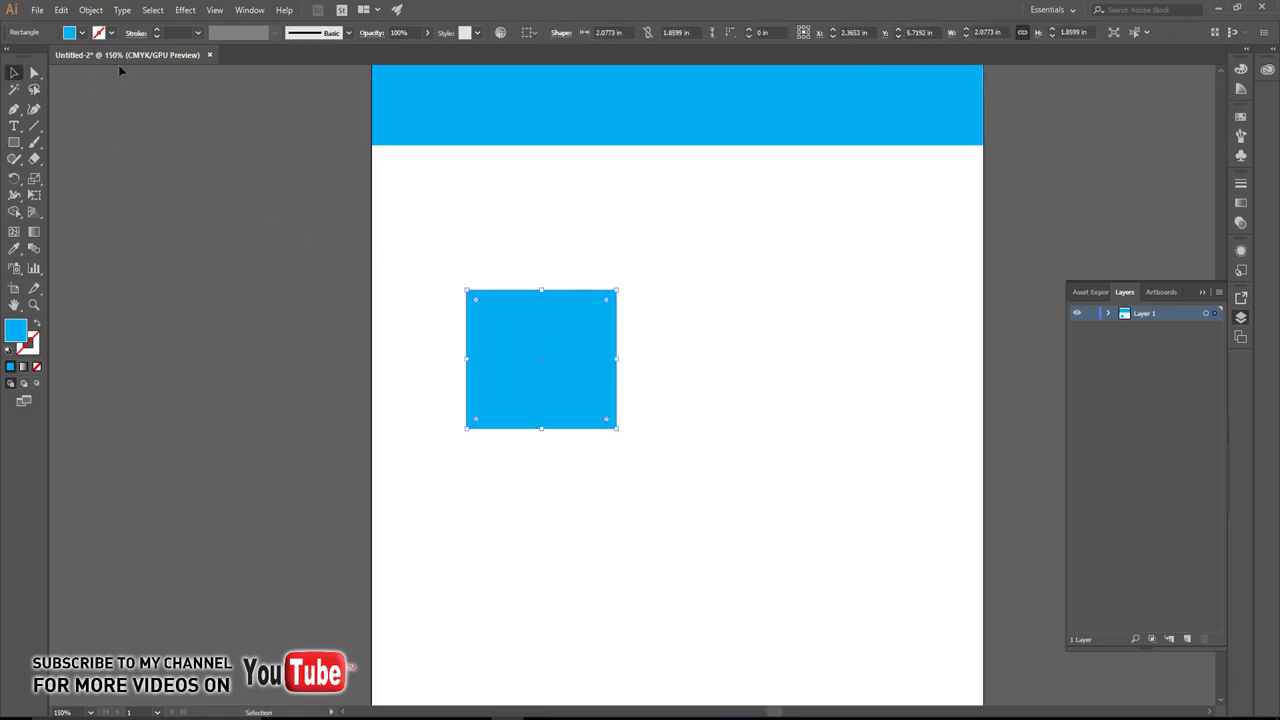
left_click(61, 9)
left_click(81, 77)
left_click(61, 9)
left_click(90, 106)
left_click_drag(544, 431, 544, 458)
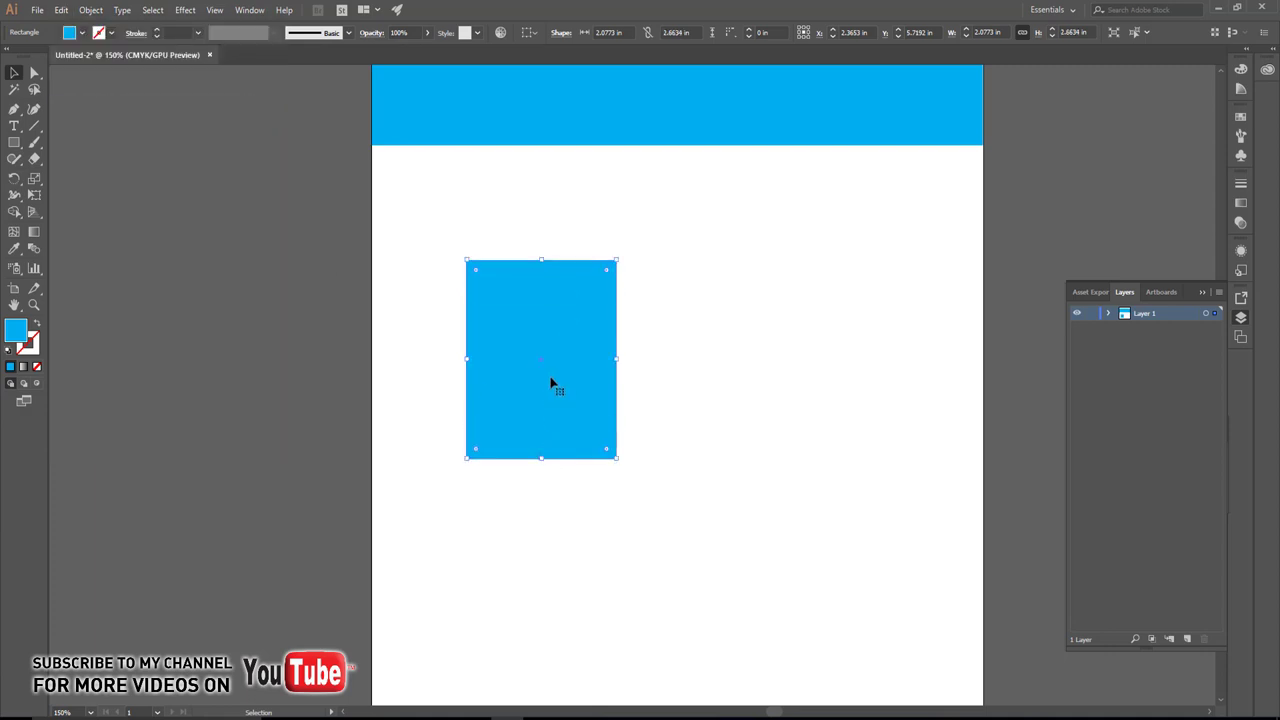
left_click(551, 300)
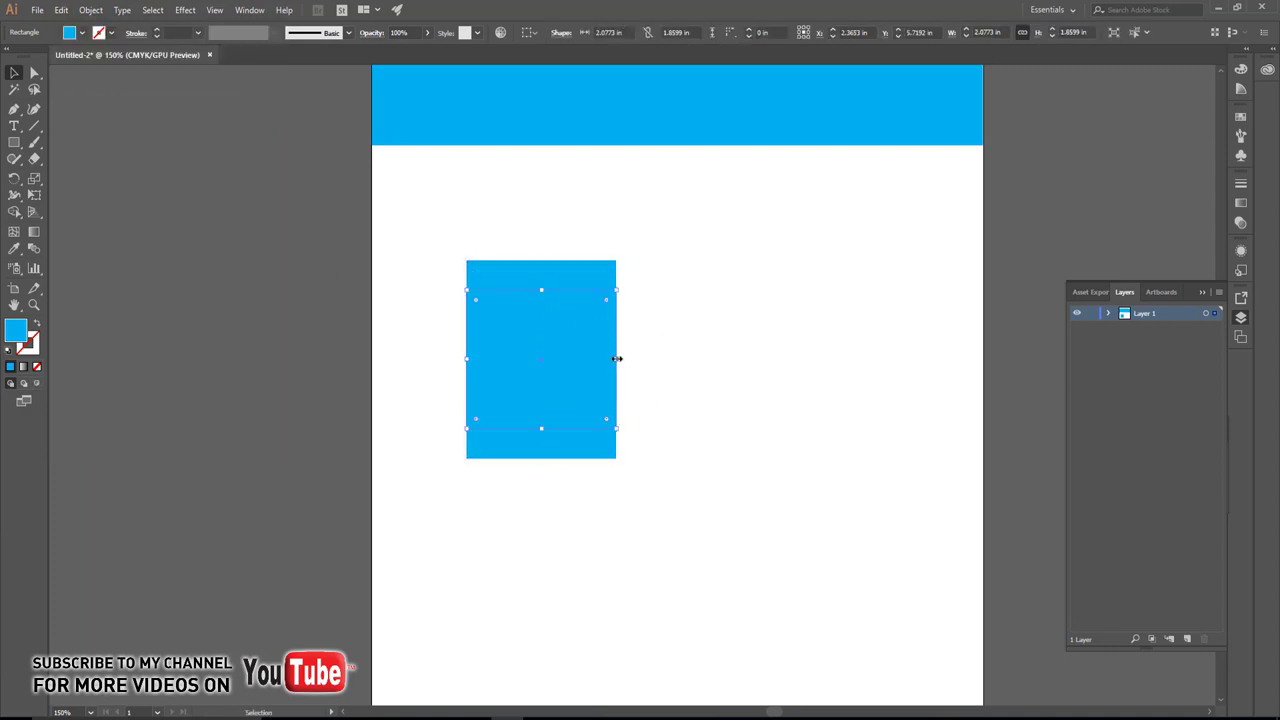
left_click_drag(617, 358, 636, 359)
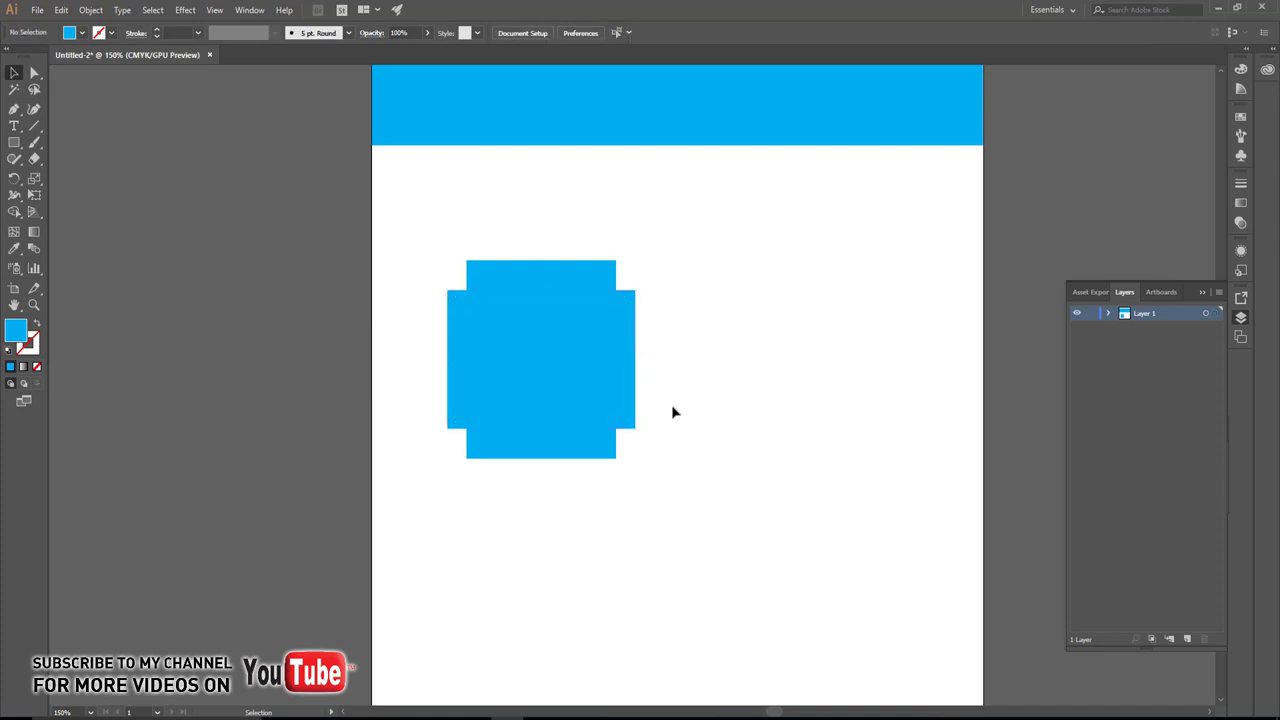
Round the corners of the wide and tall rectangles into a plus-shaped tab
left_click_drag(459, 306, 478, 328)
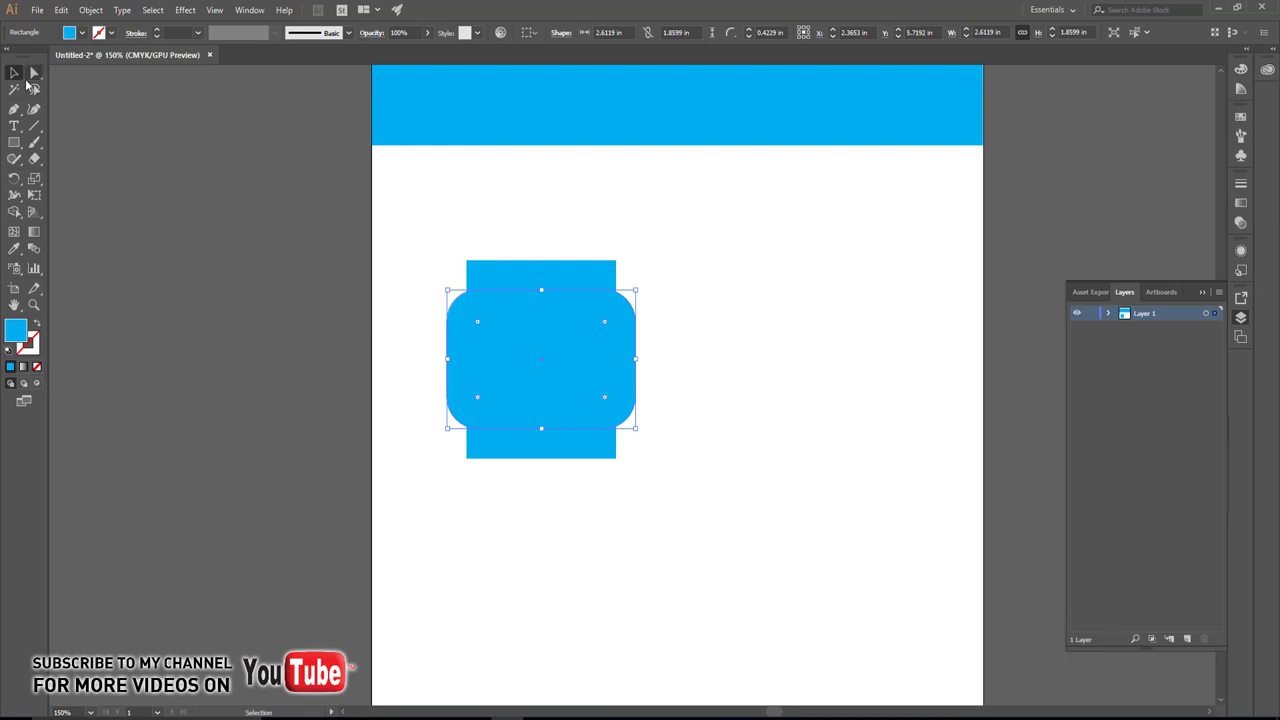
left_click(126, 152)
left_click(475, 272)
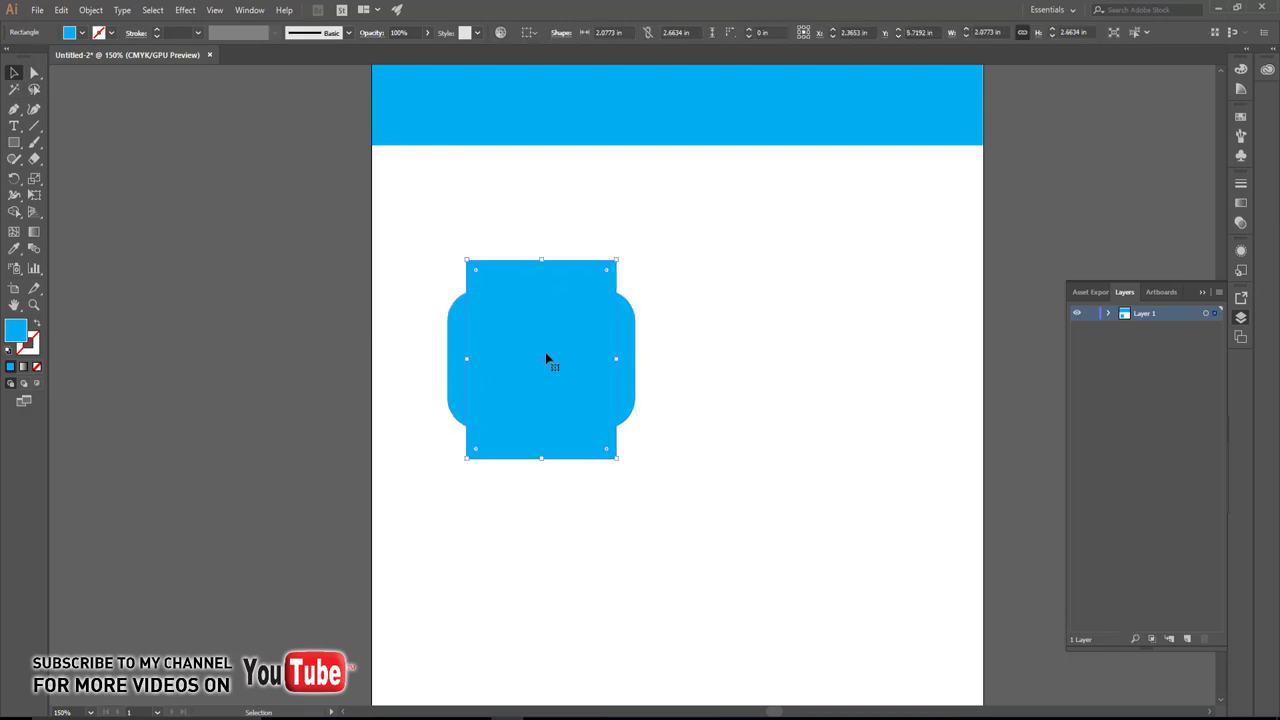
scroll(545, 352, "up", 1)
left_click_drag(450, 246, 467, 265)
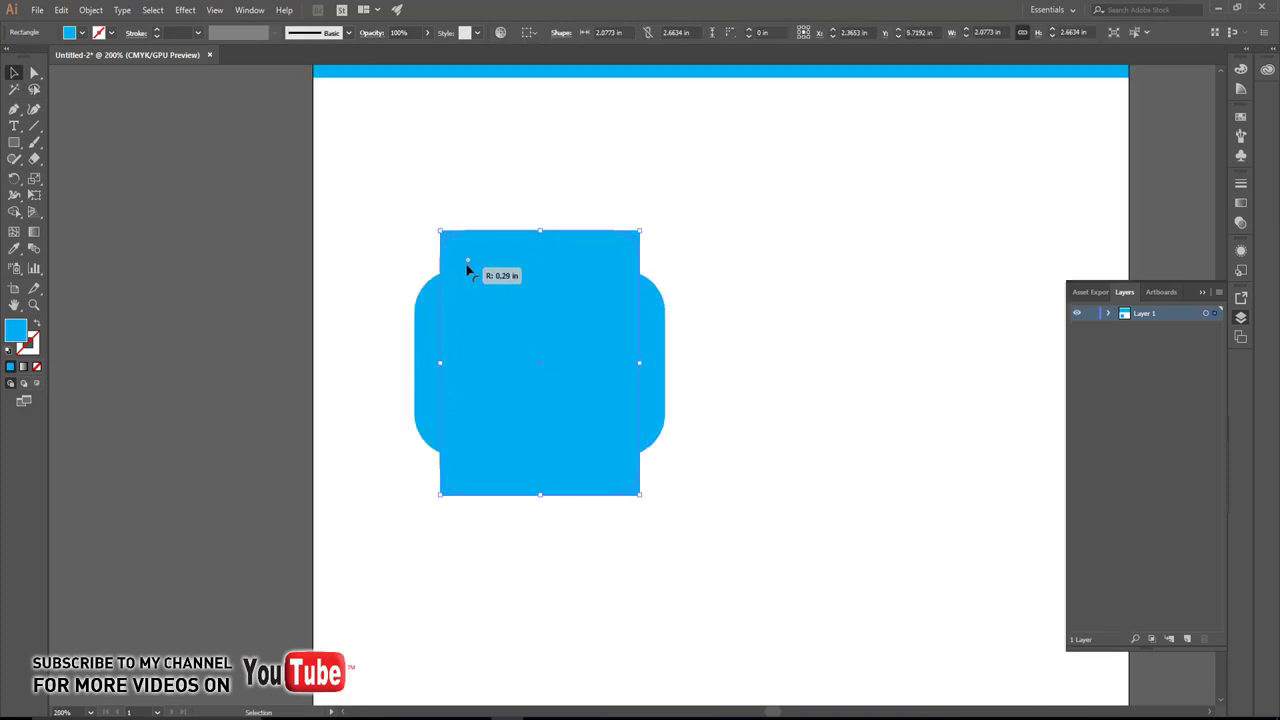
left_click(709, 477)
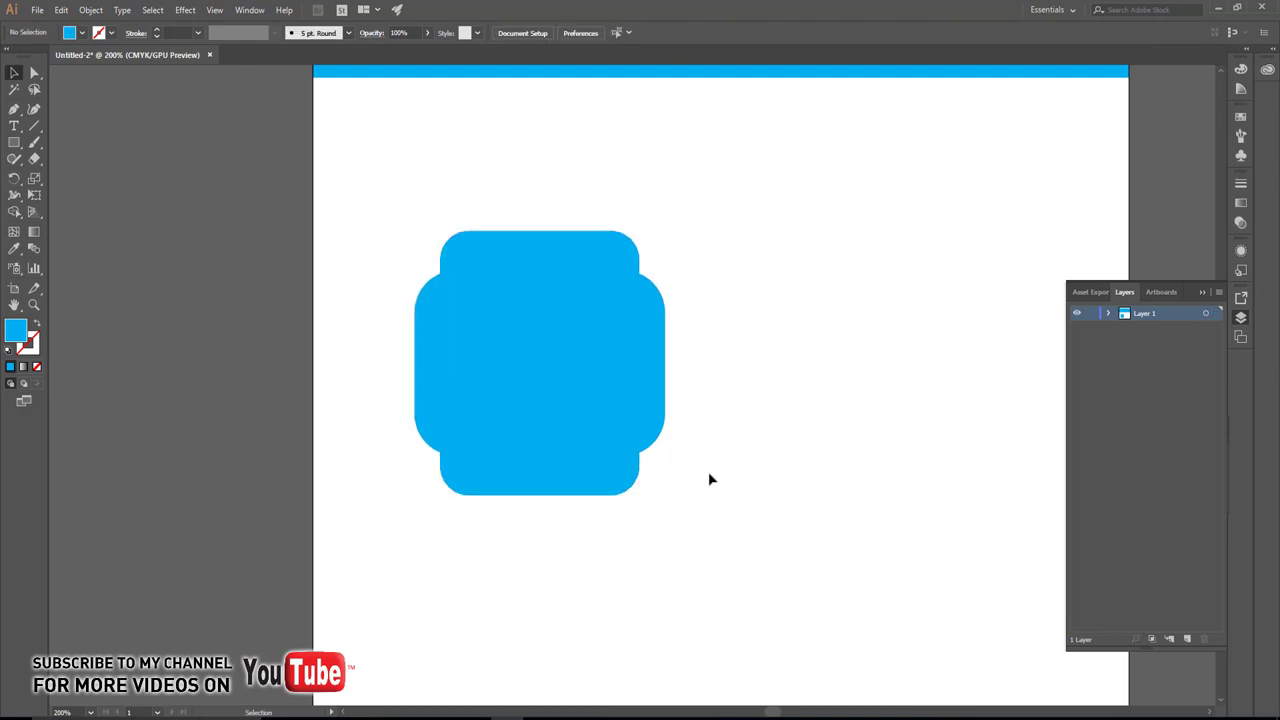
left_click(640, 357)
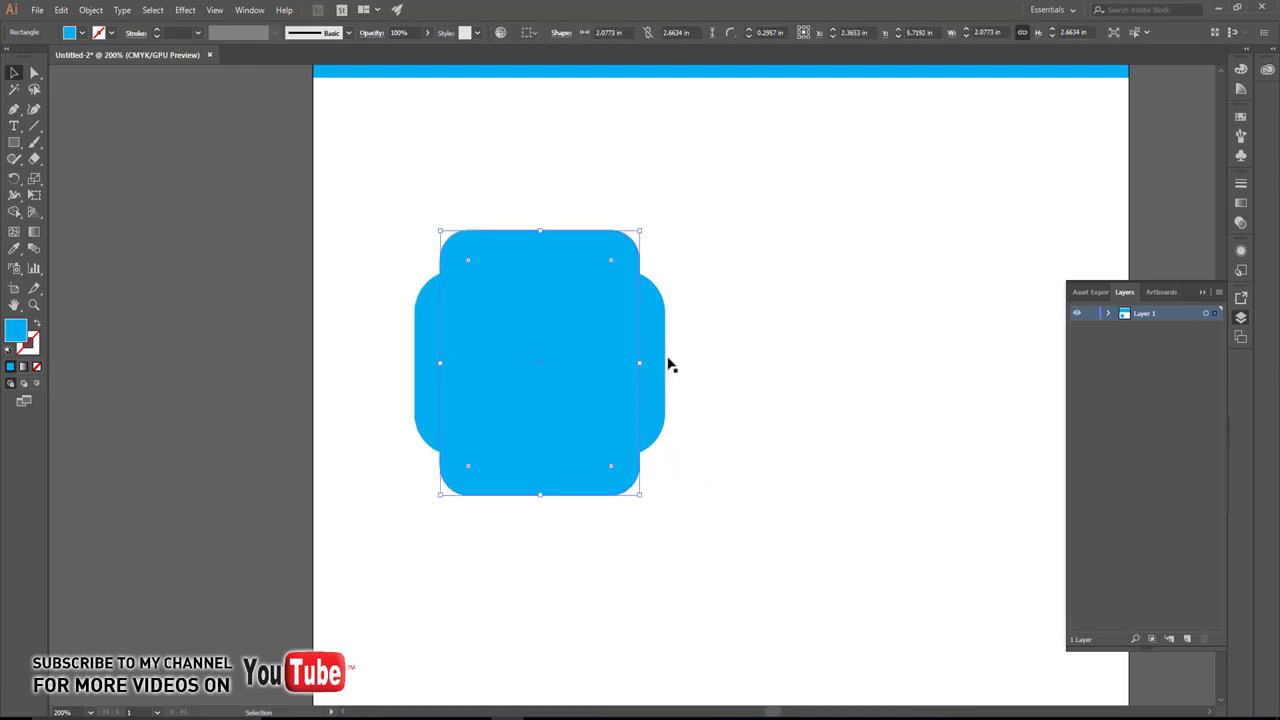
left_click(750, 390)
left_click(537, 350)
left_click(300, 286)
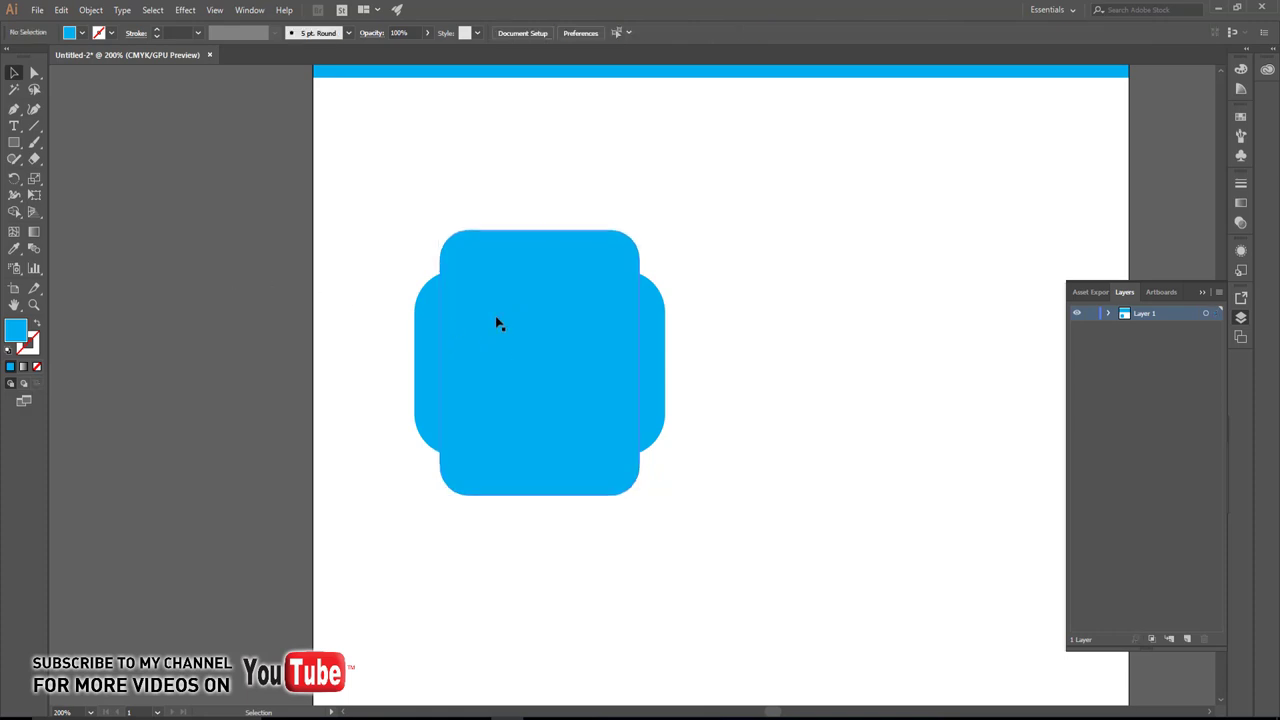
left_click(497, 323)
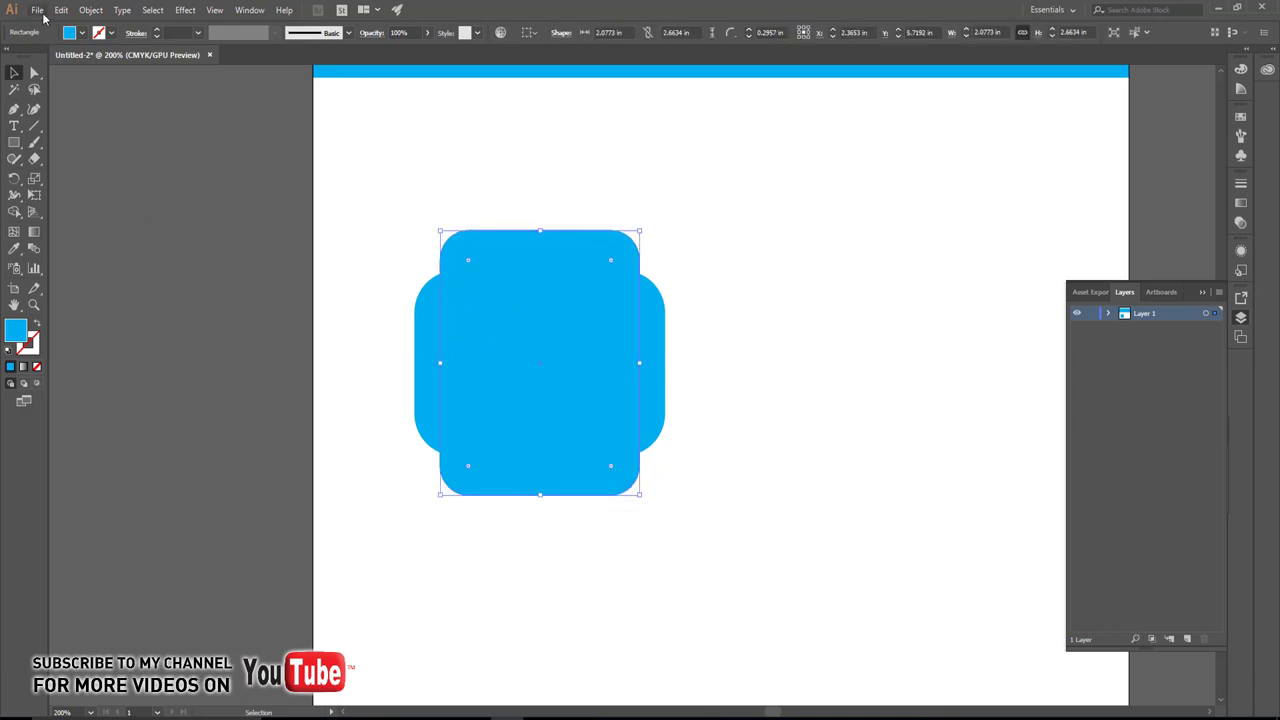
Place photo 143 from the 50 Restaurant Flyer Design folder onto the page
left_click(38, 11)
left_click(85, 234)
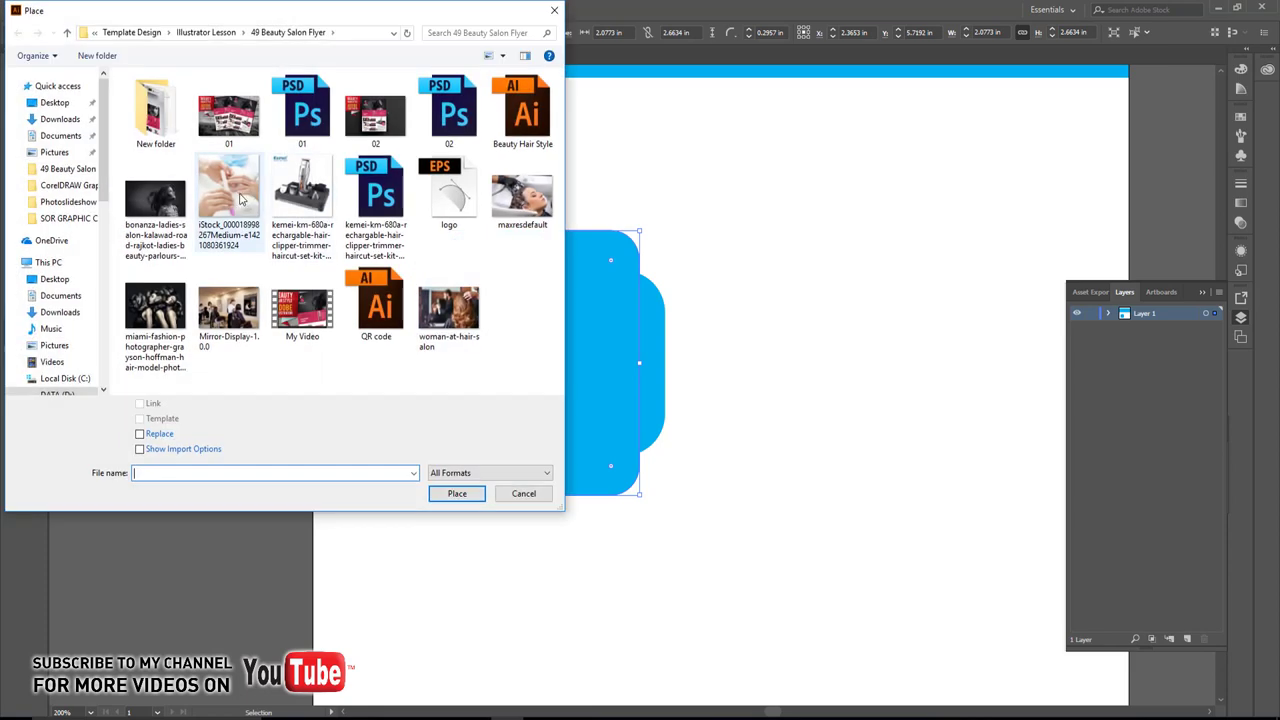
left_click(206, 32)
scroll(330, 252, "down", 3)
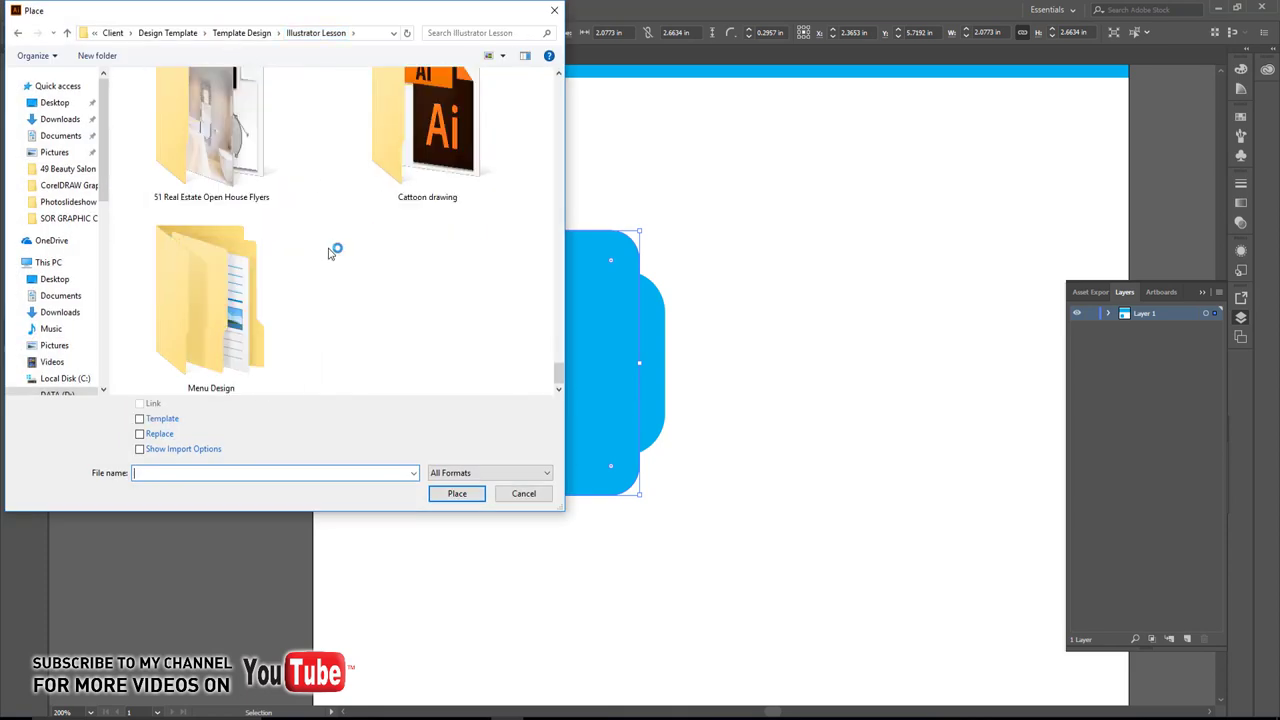
scroll(330, 250, "up", 2)
double_click(415, 202)
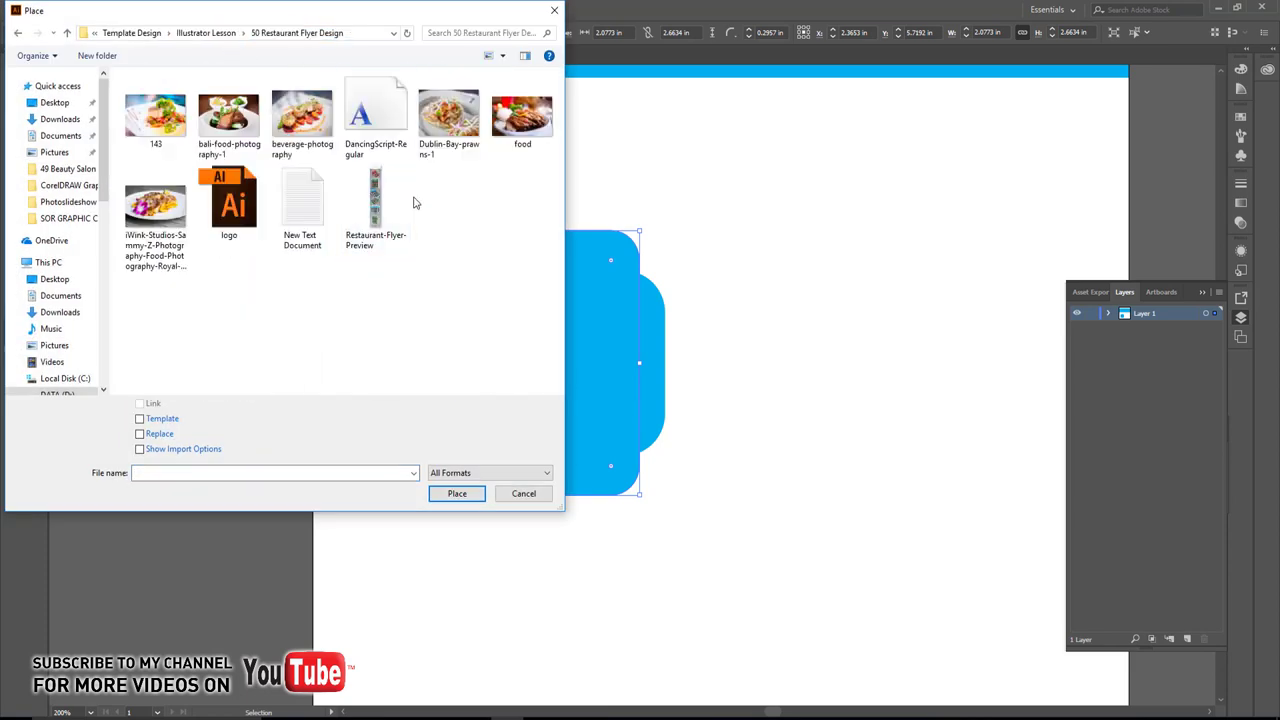
left_click(155, 115)
left_click(457, 493)
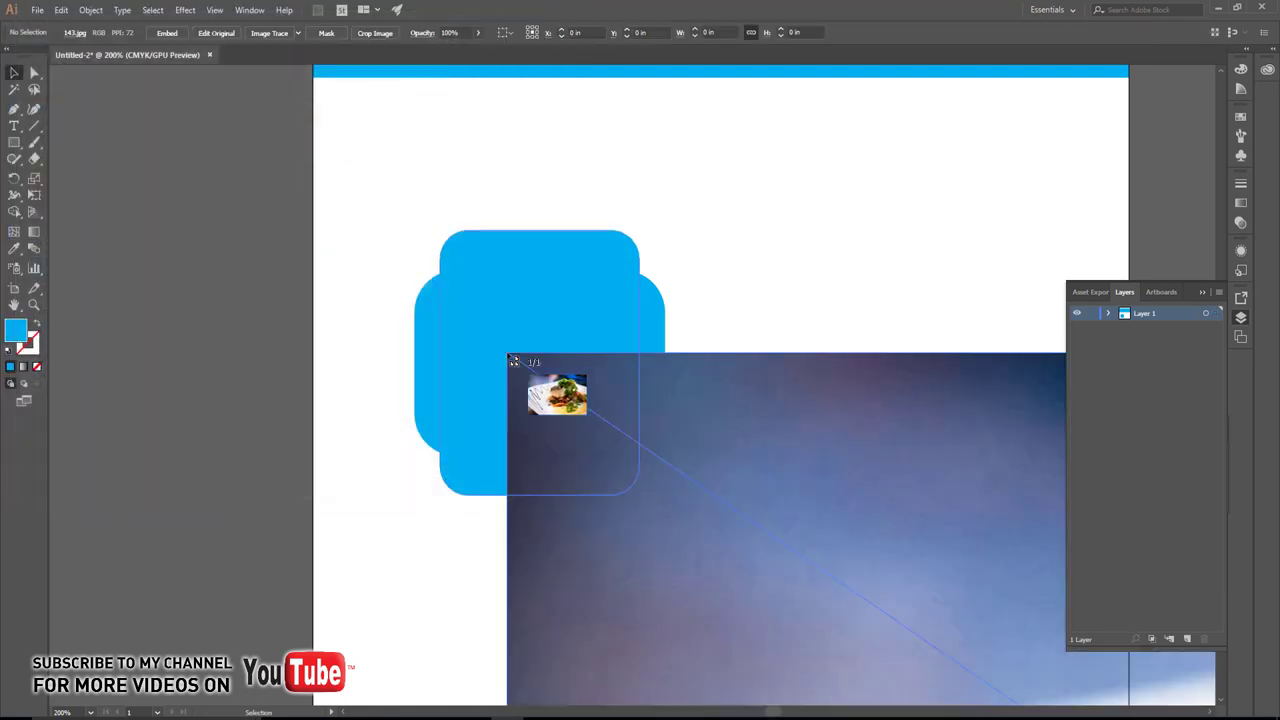
left_click(833, 577)
Move and scale the photo to about 2.70 × 1.80 in over the blue shape's middle
left_click_drag(949, 623, 480, 302)
left_click_drag(365, 258, 728, 512)
mouse_move(765, 512)
left_mouse_down()
mouse_move(337, 250)
mouse_move(608, 423)
mouse_move(592, 433)
left_mouse_up()
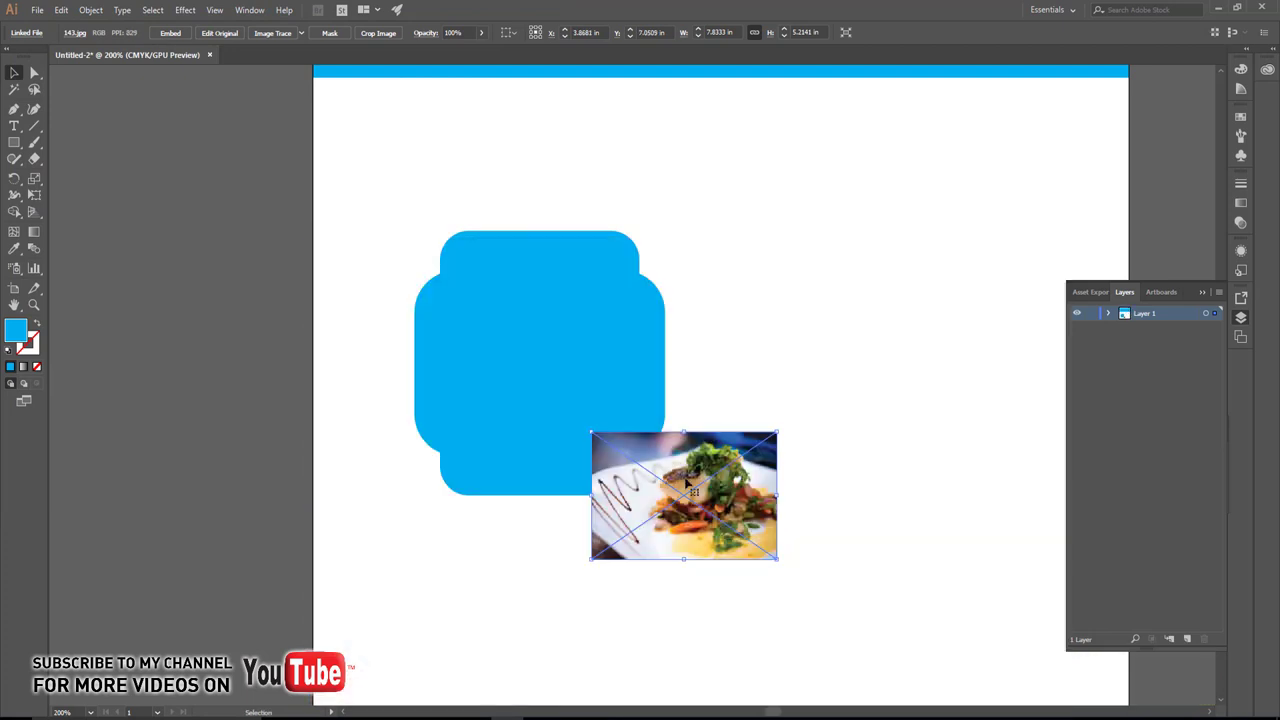
left_click_drag(686, 481, 501, 327)
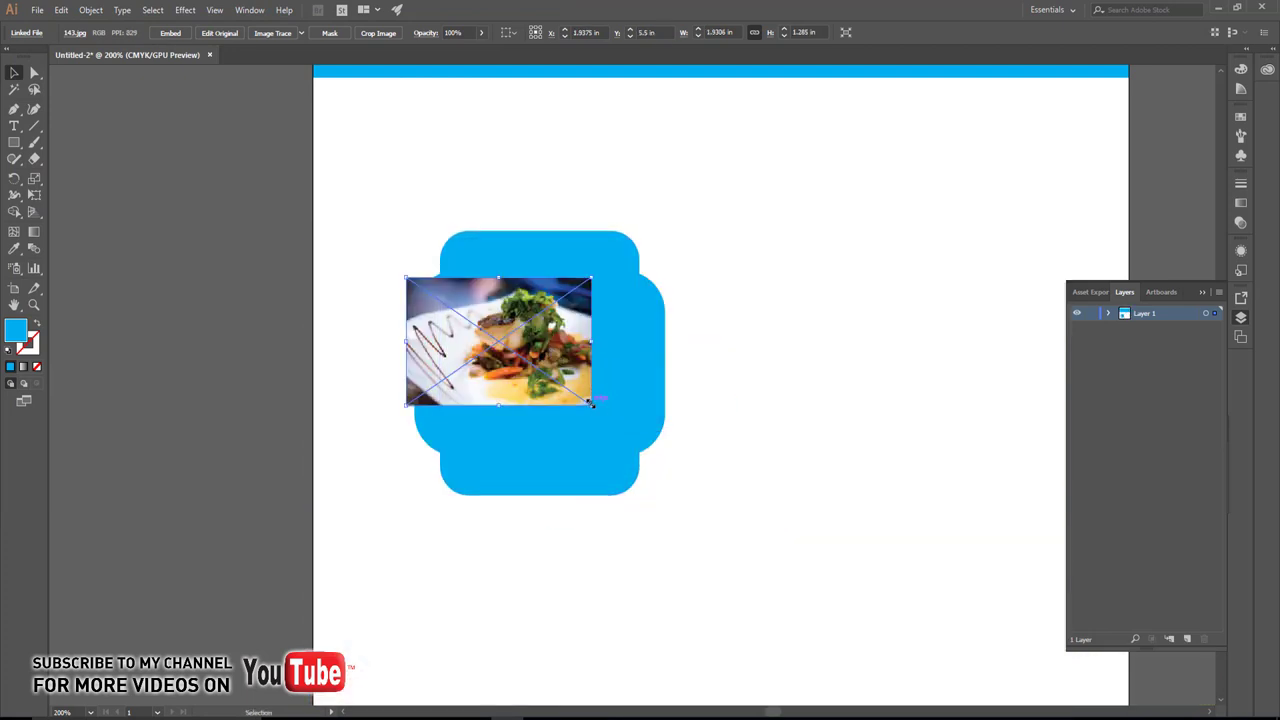
left_click_drag(592, 402, 666, 462)
left_click_drag(604, 276, 612, 293)
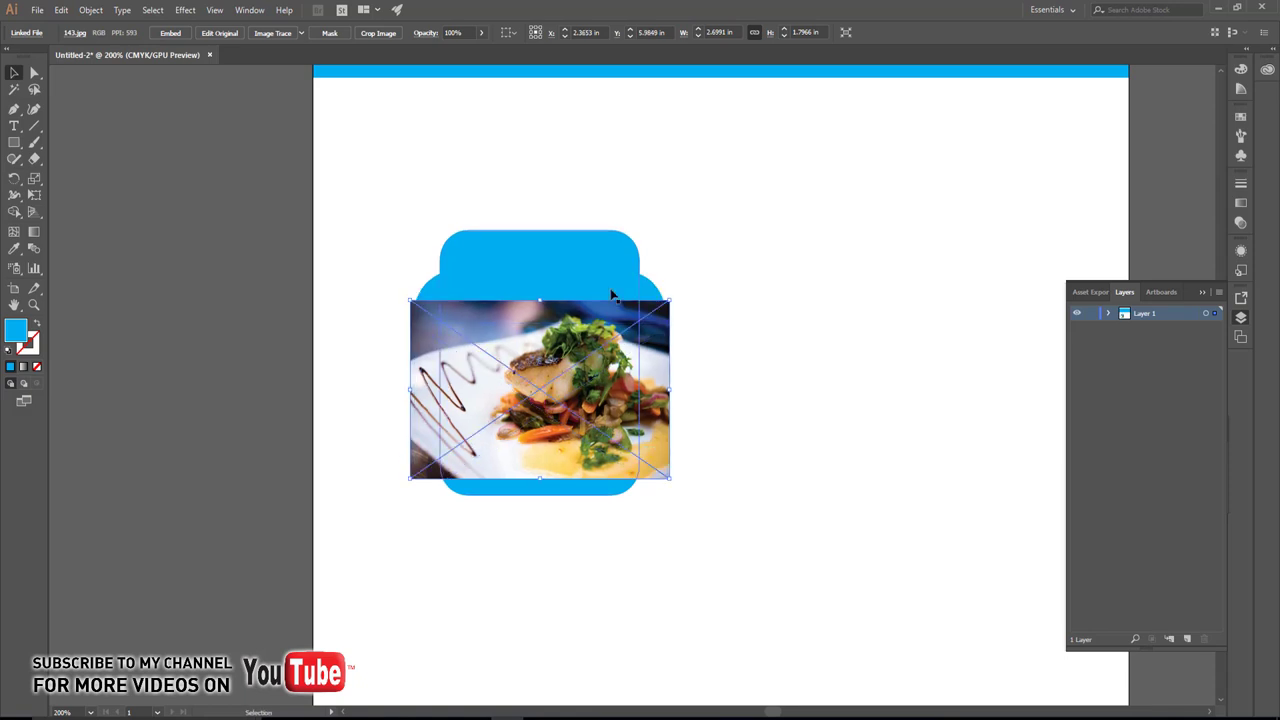
left_click(645, 296)
Bring the wide rounded rectangle in front of the photo and make it the photo's clipping mask
right_click(648, 296)
mouse_move(684, 507)
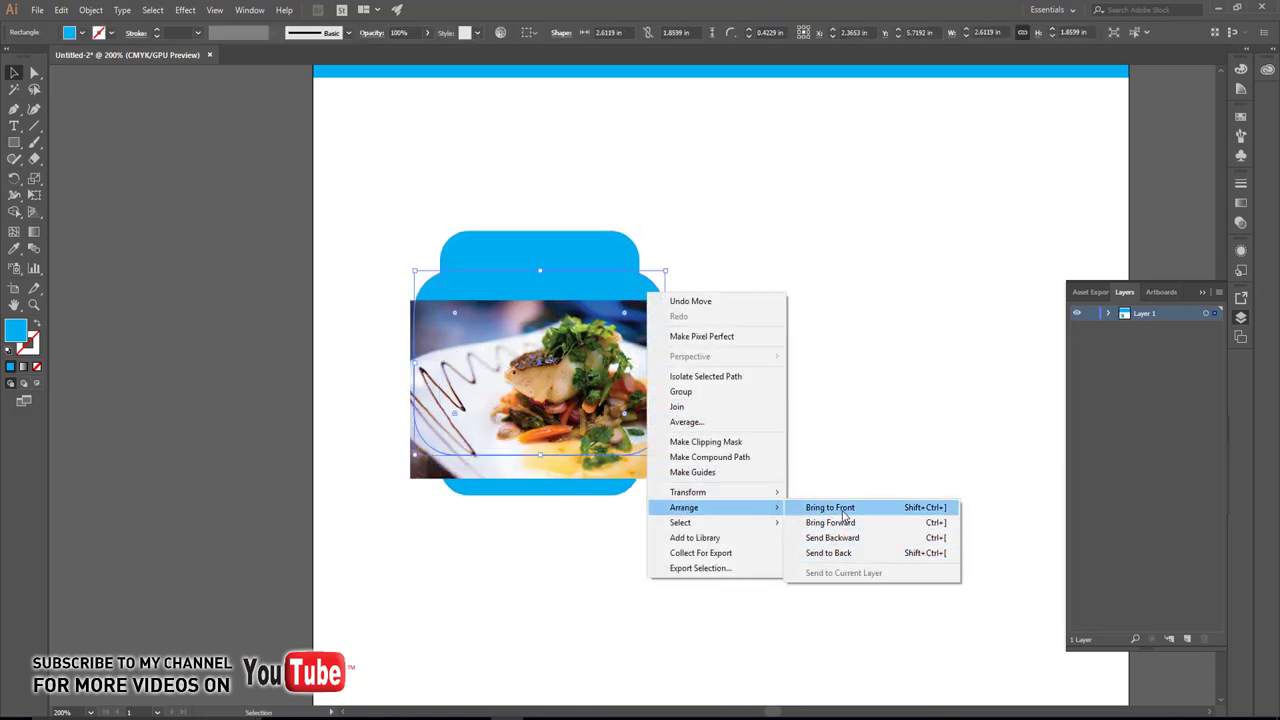
left_click(840, 508)
left_click_drag(668, 474, 684, 467)
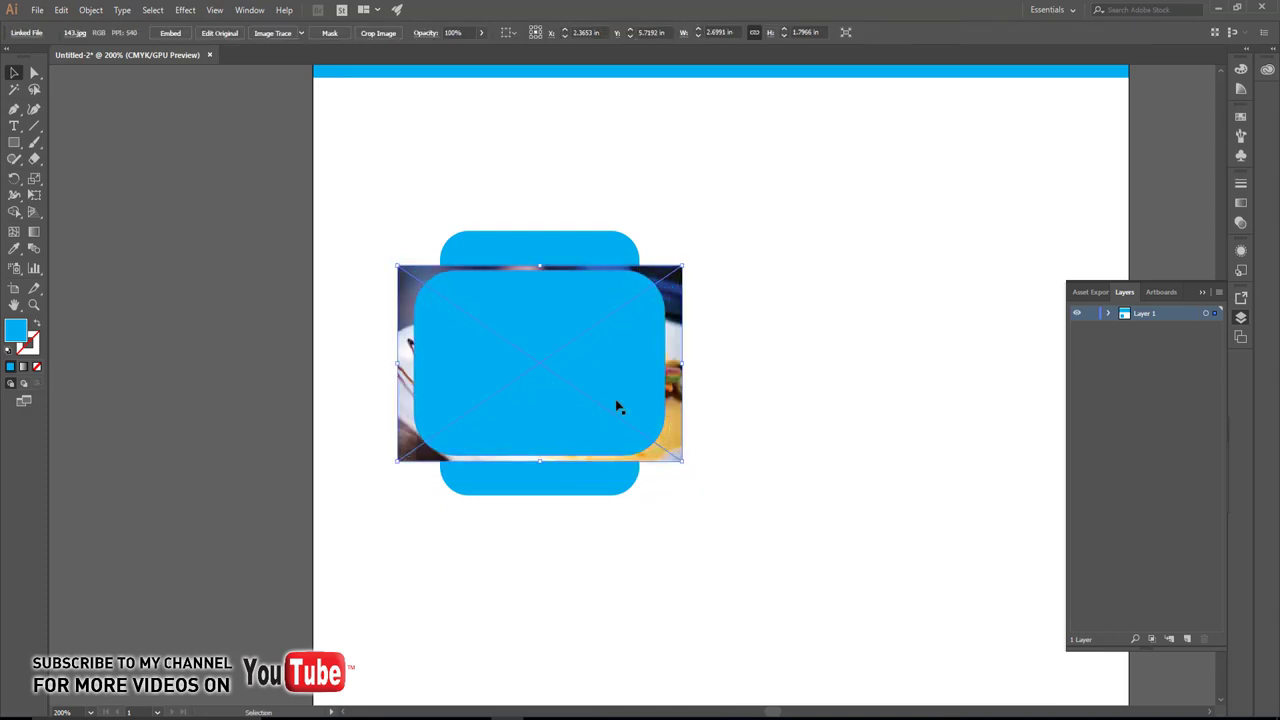
left_click(455, 317)
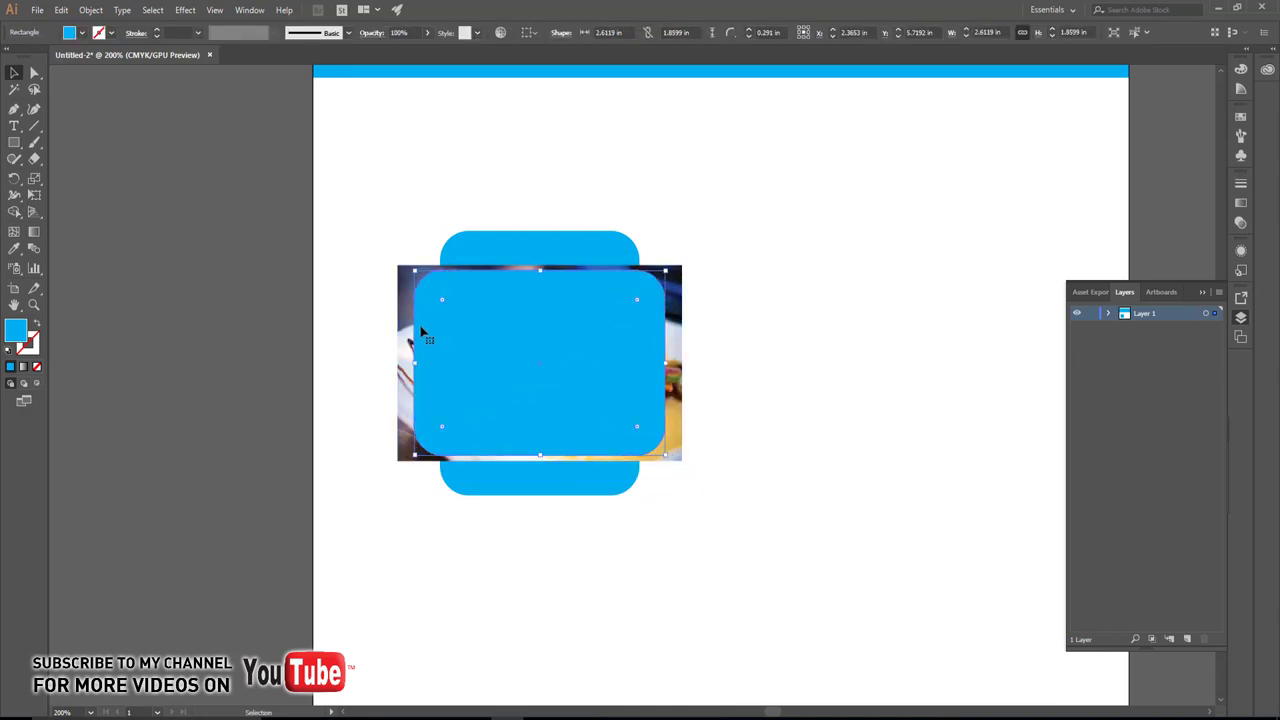
left_click(409, 322, "shift")
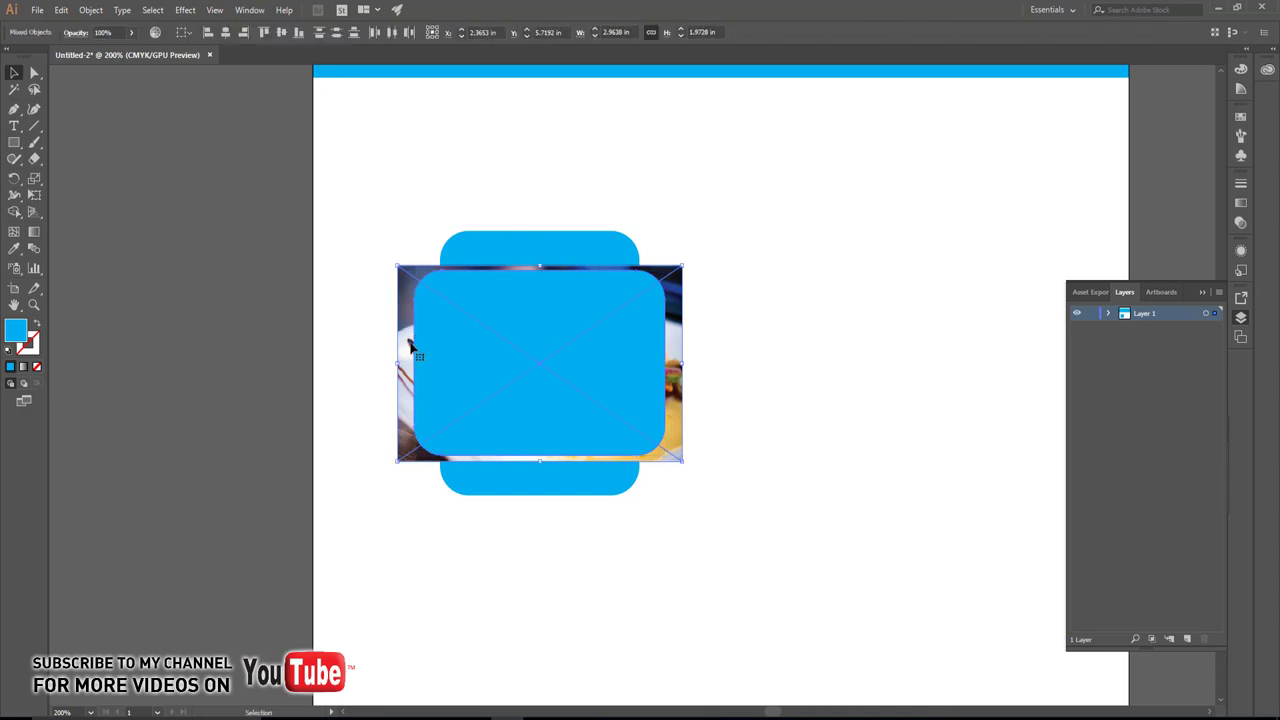
right_click(449, 364)
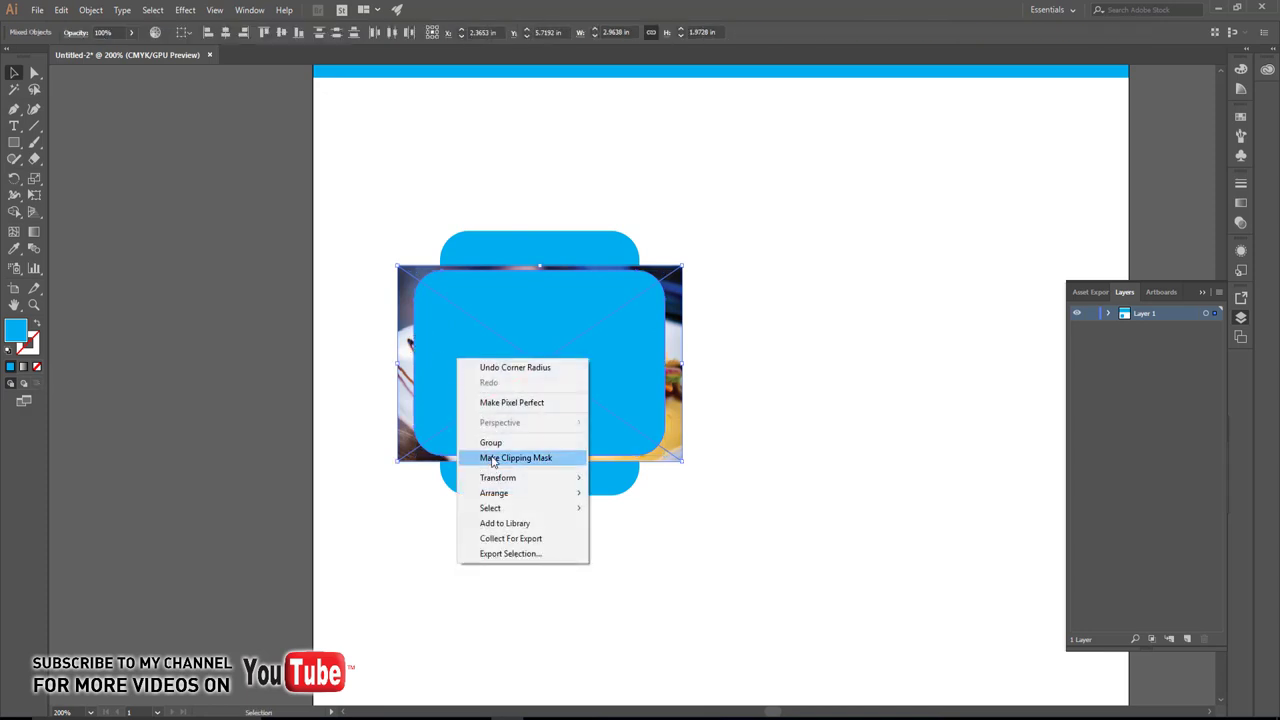
left_click(480, 455)
left_click(729, 566)
scroll(614, 474, "left", 1)
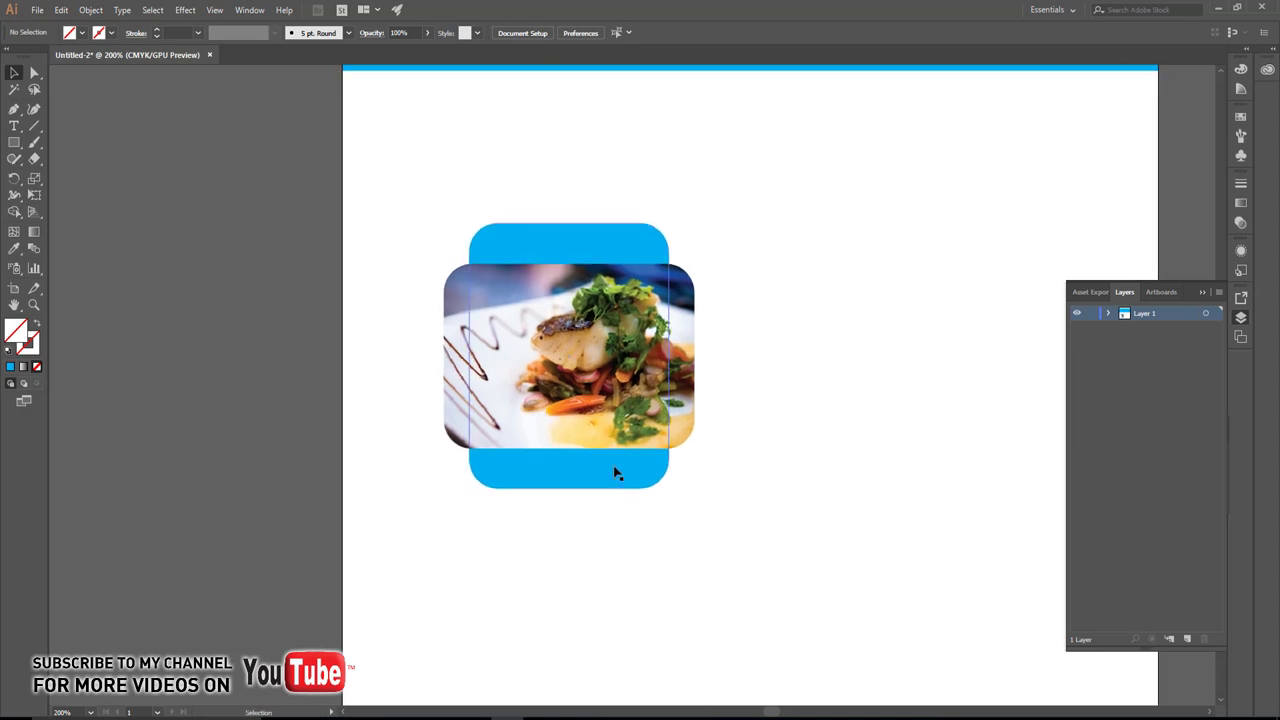
left_click(613, 470)
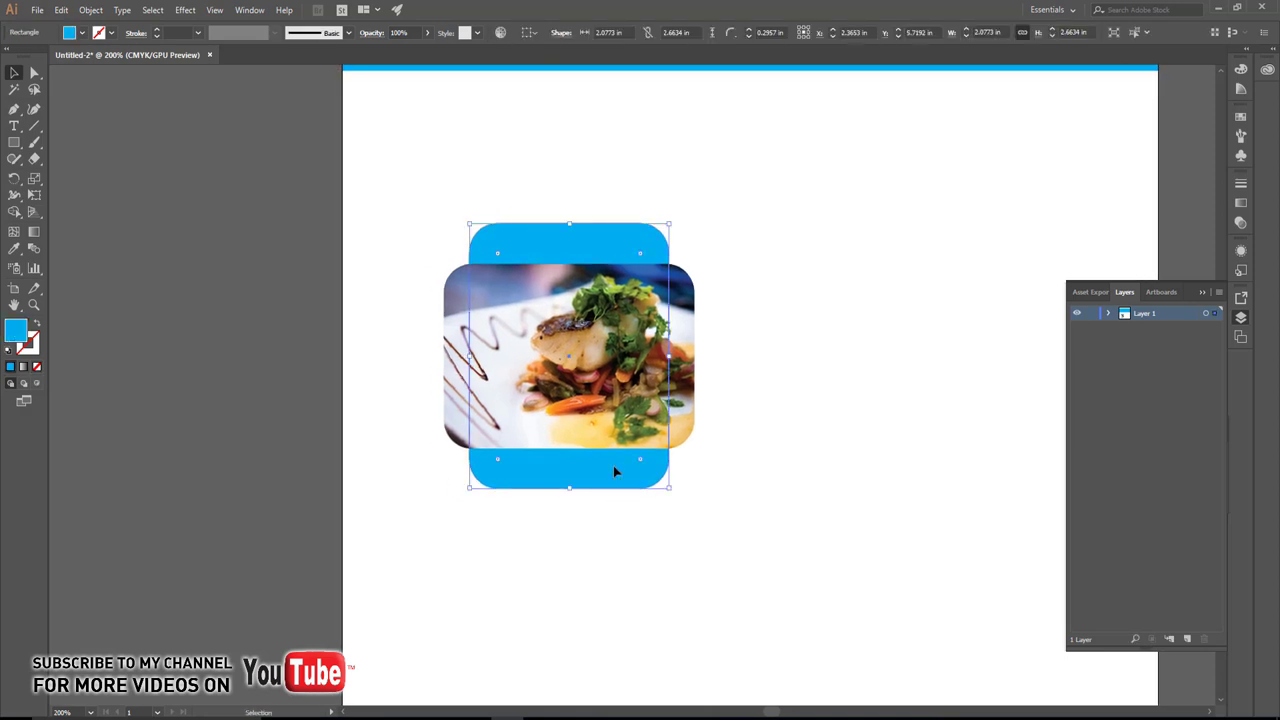
Alt-drag copies of the blue rectangle below the photo and up into the header band
left_click(704, 531)
left_click_drag(608, 509, 614, 446)
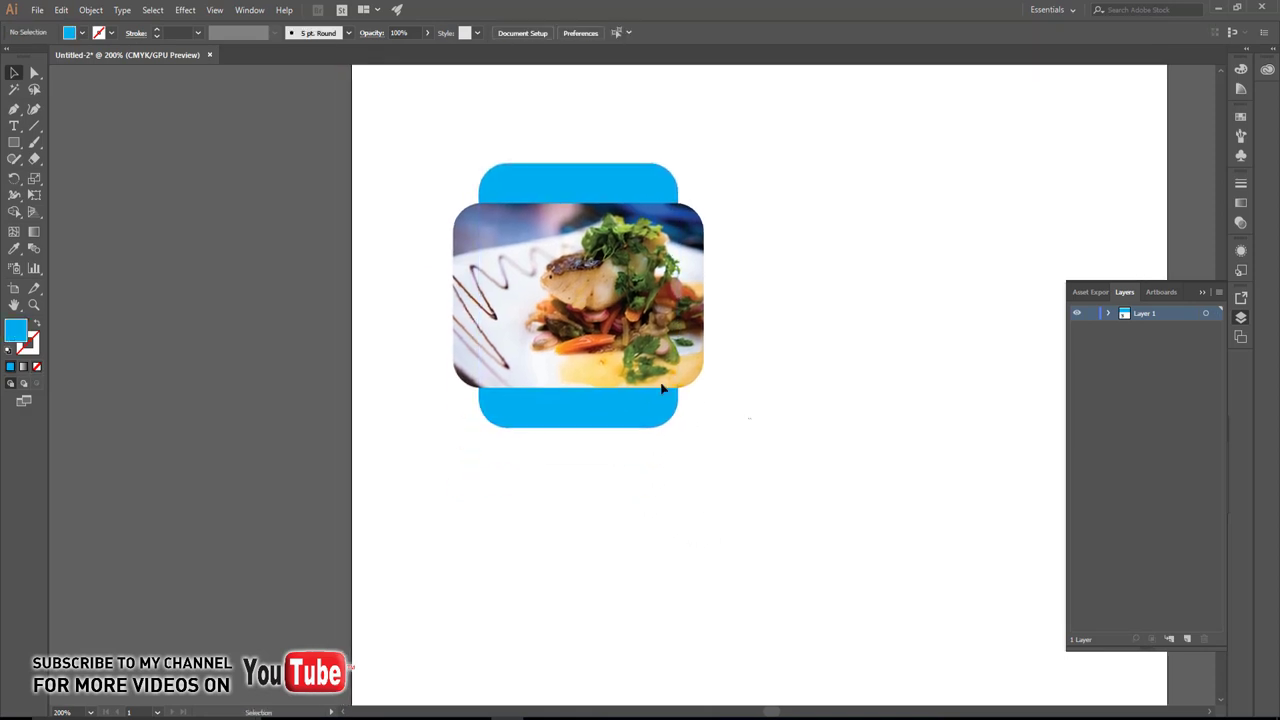
left_click_drag(749, 420, 504, 130)
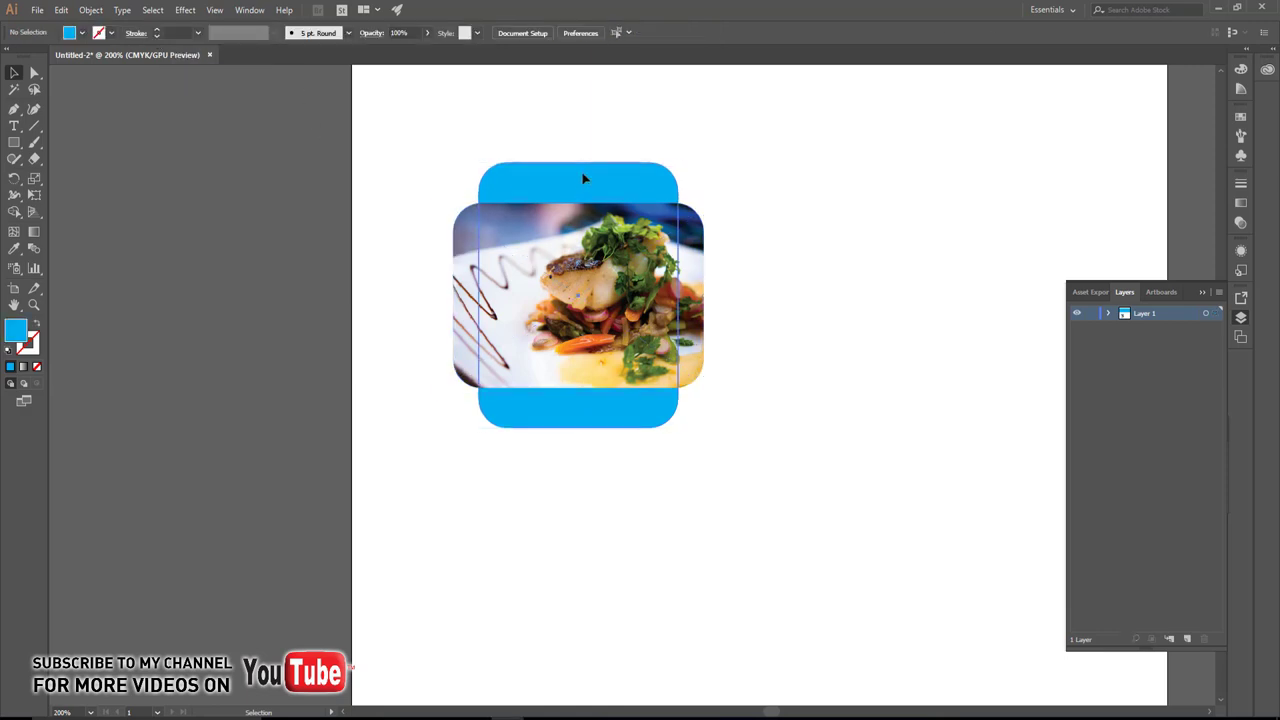
left_click_drag(588, 186, 591, 415)
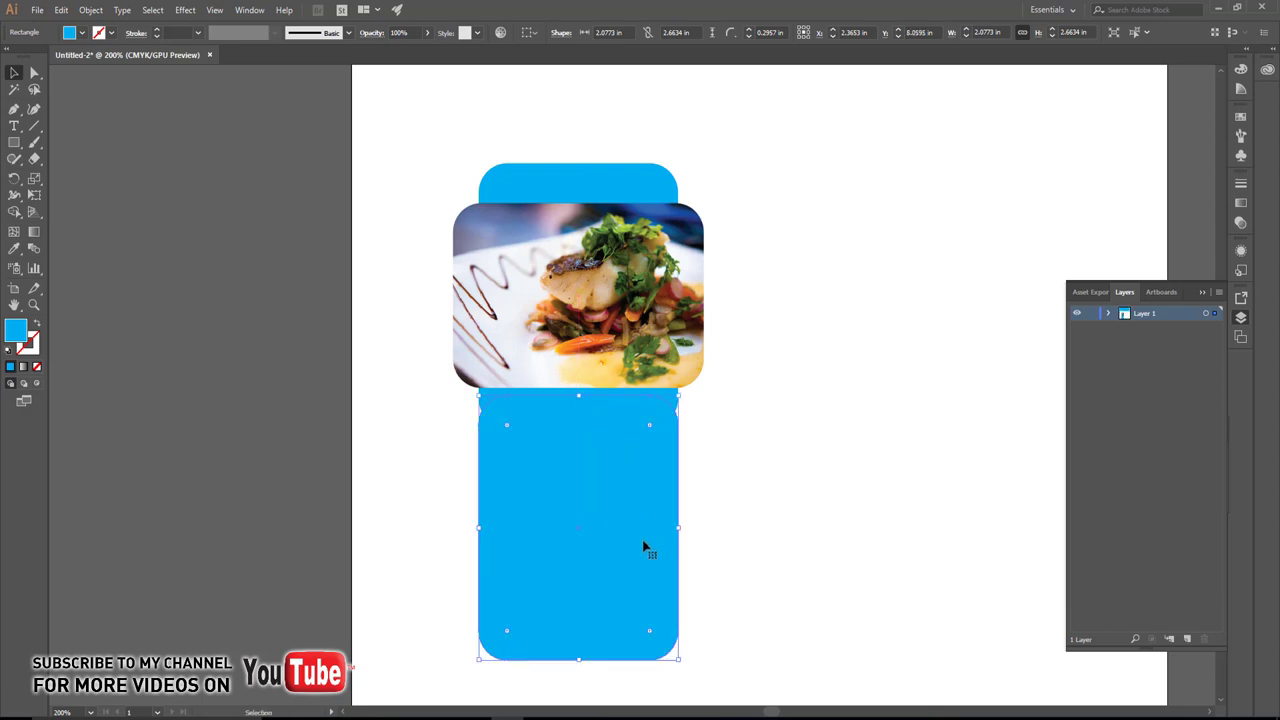
left_click_drag(644, 547, 580, 81)
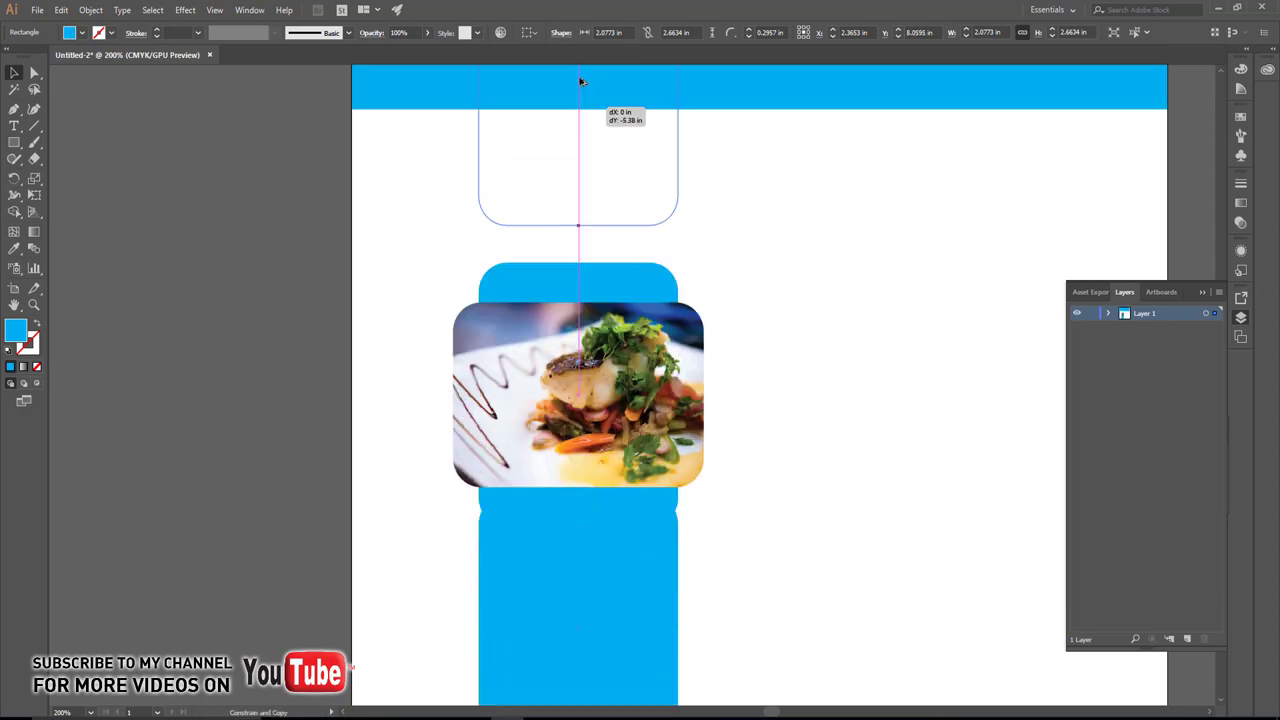
left_click_drag(580, 81, 576, 206)
Group the top and bottom blue rectangles together
left_click(612, 423)
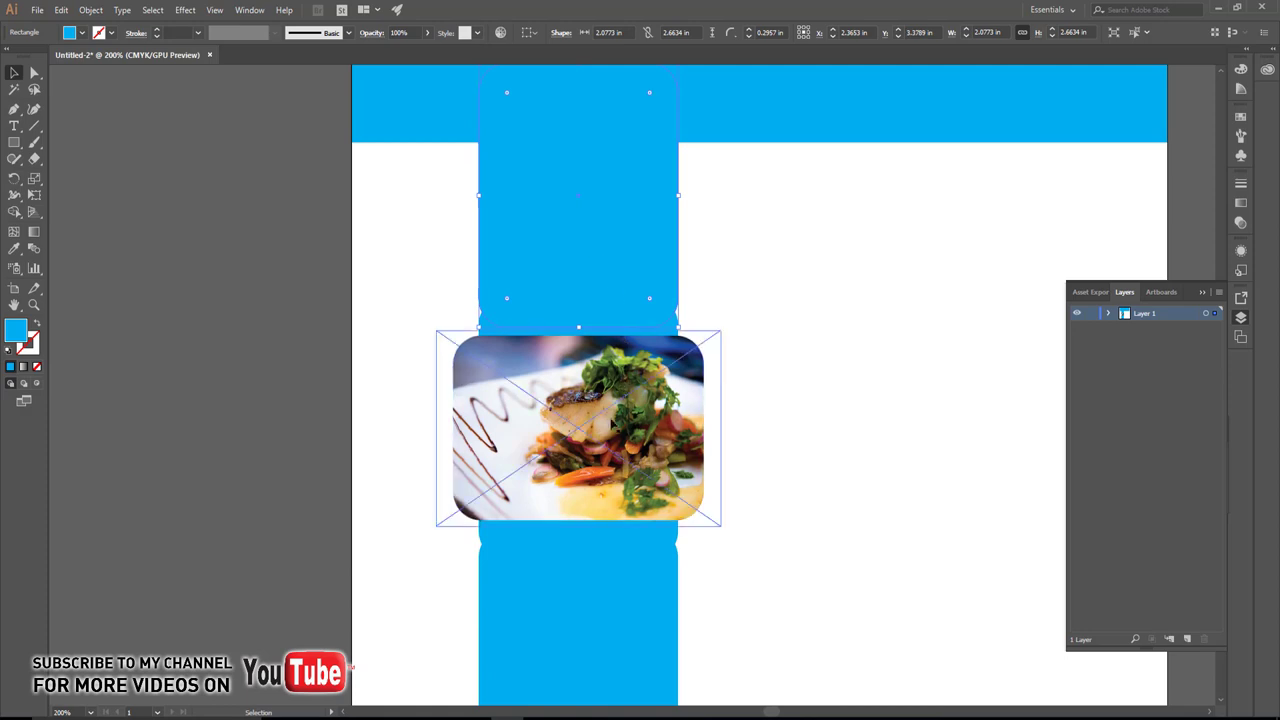
left_click(571, 623, "shift")
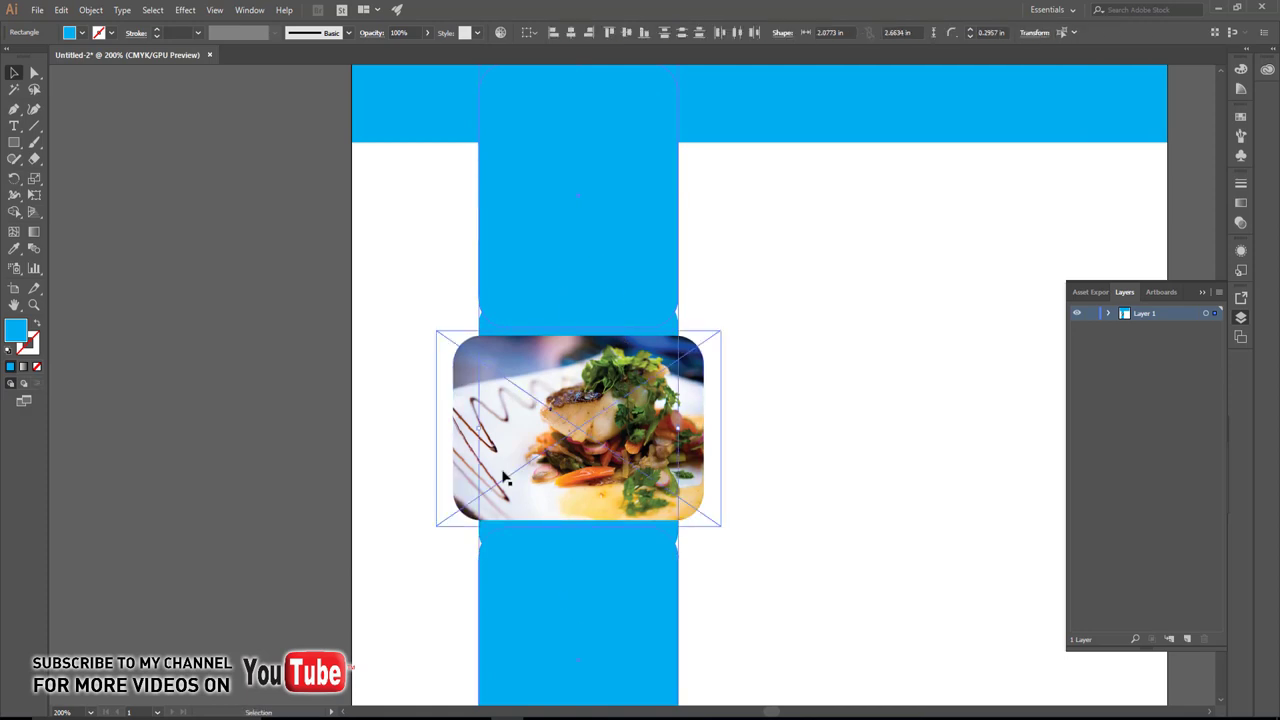
left_click(92, 11)
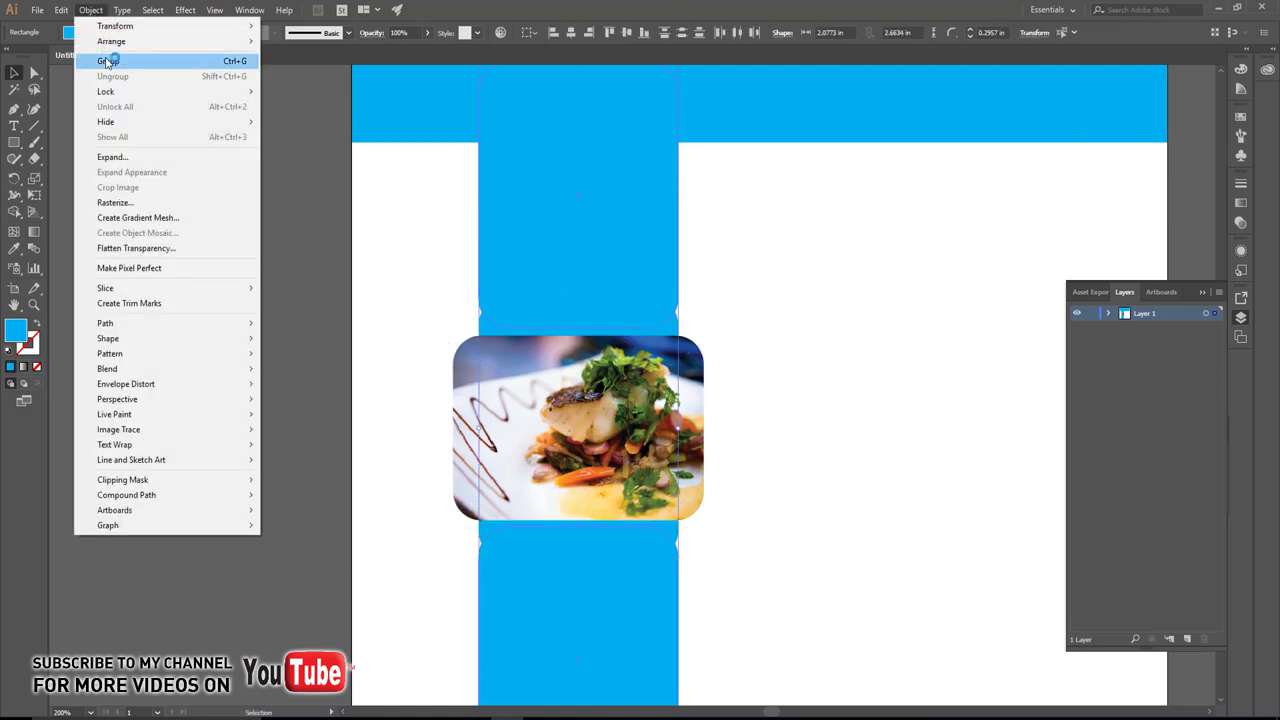
left_click(115, 57)
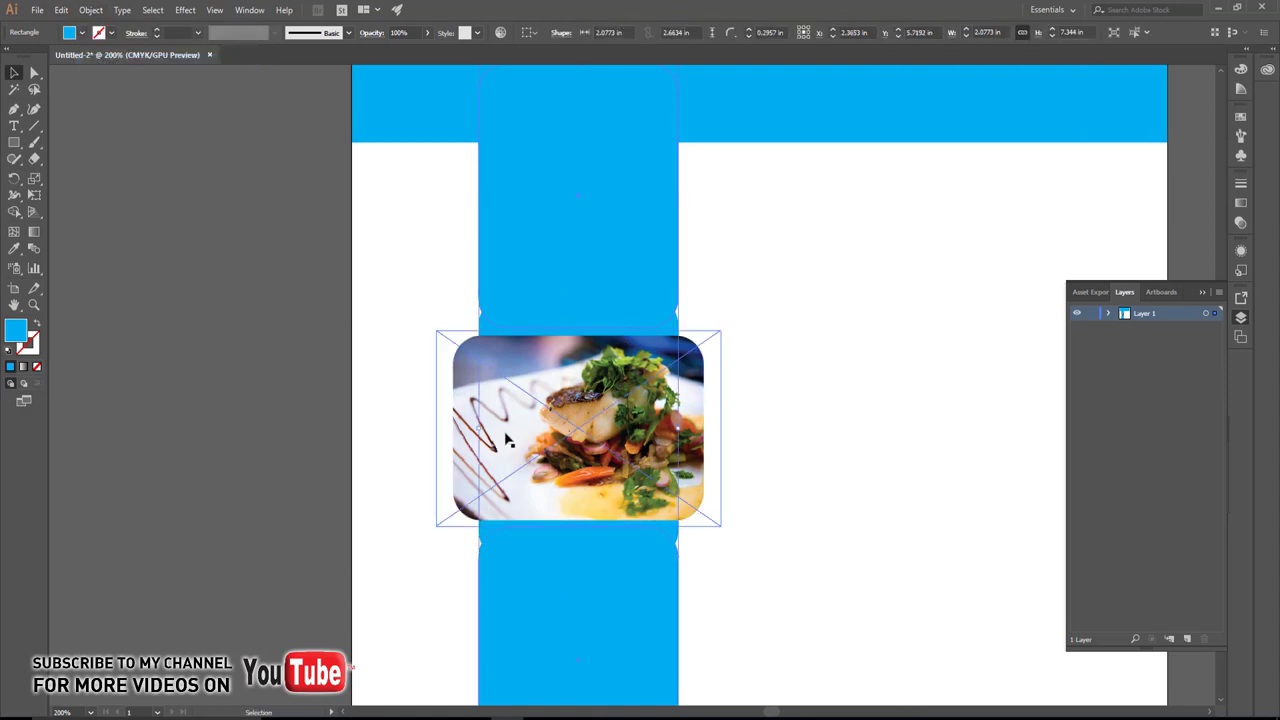
left_click(503, 371, "shift")
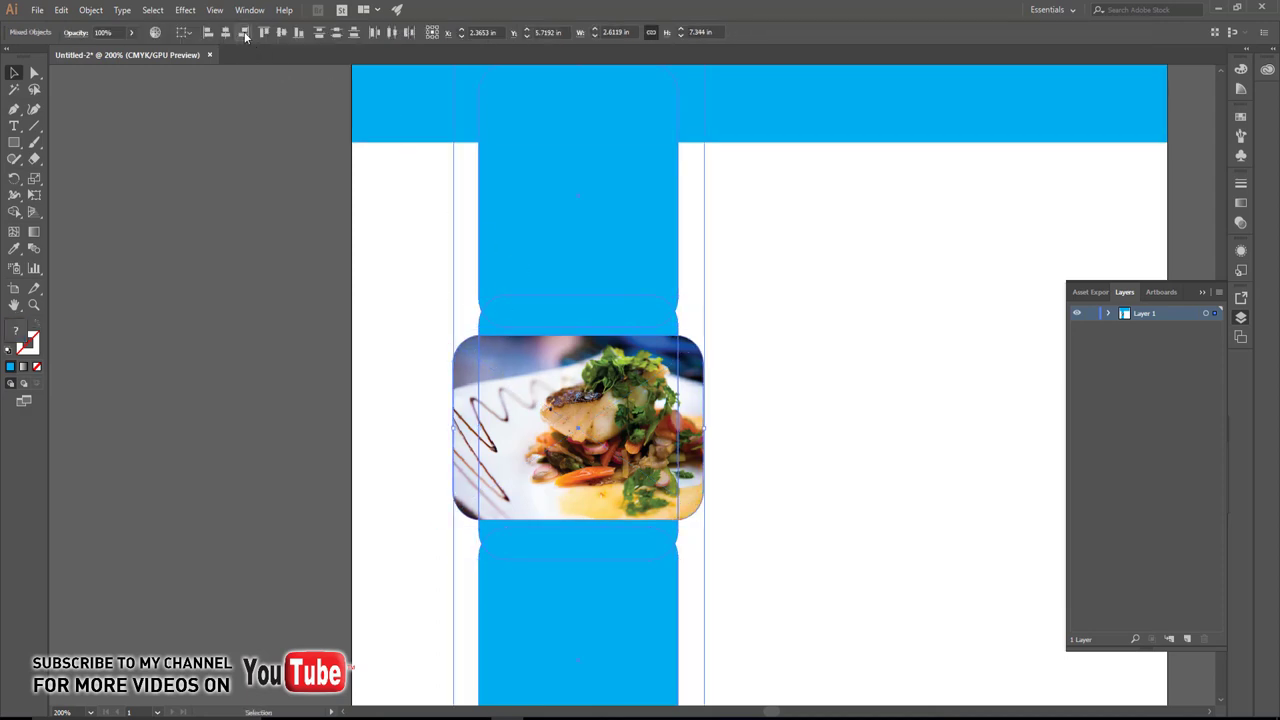
left_click(528, 294)
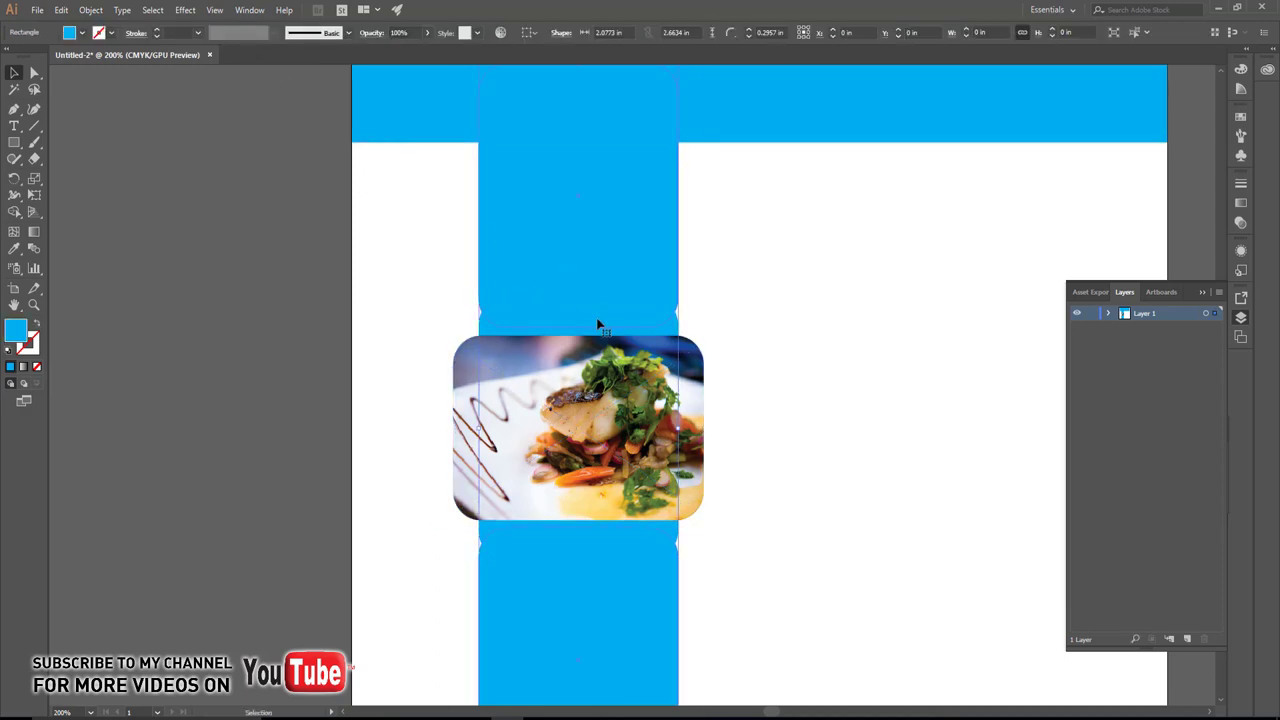
right_click(580, 442)
left_click(714, 557)
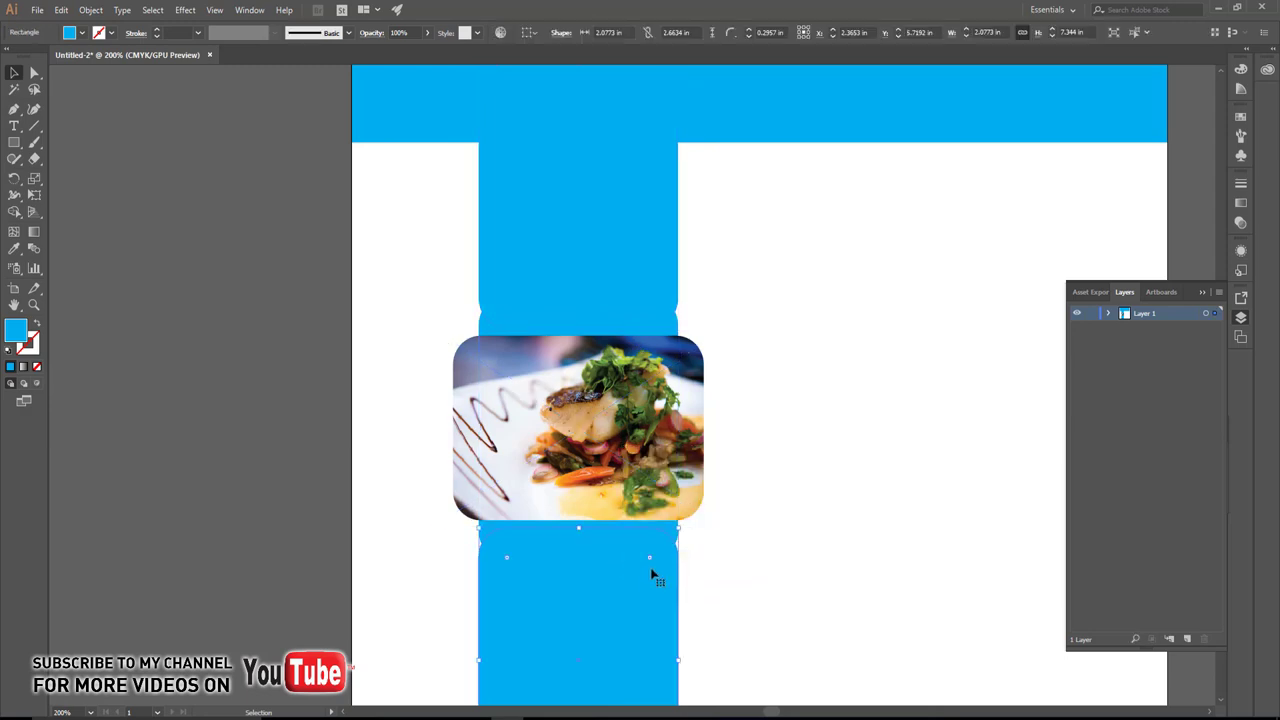
left_click(535, 543)
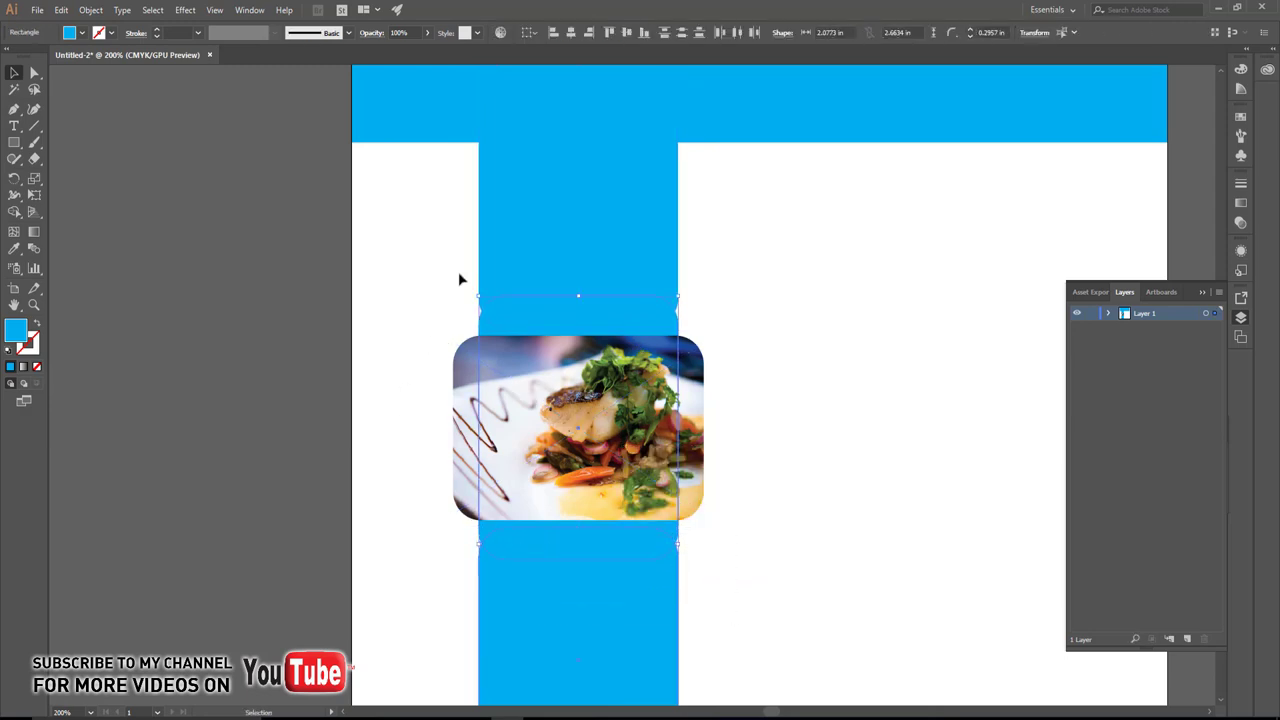
Use the Shape Builder to delete the blue strips beyond the top and bottom bands
left_click(14, 211)
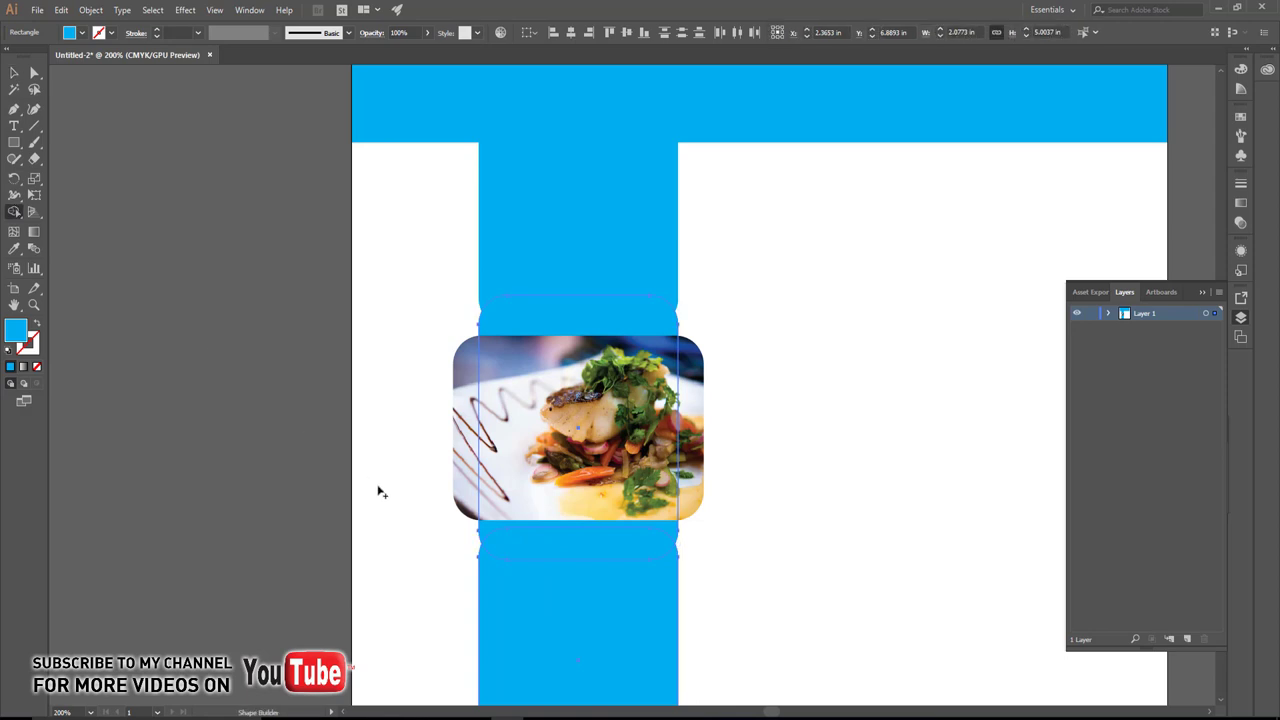
left_click(492, 593, "alt")
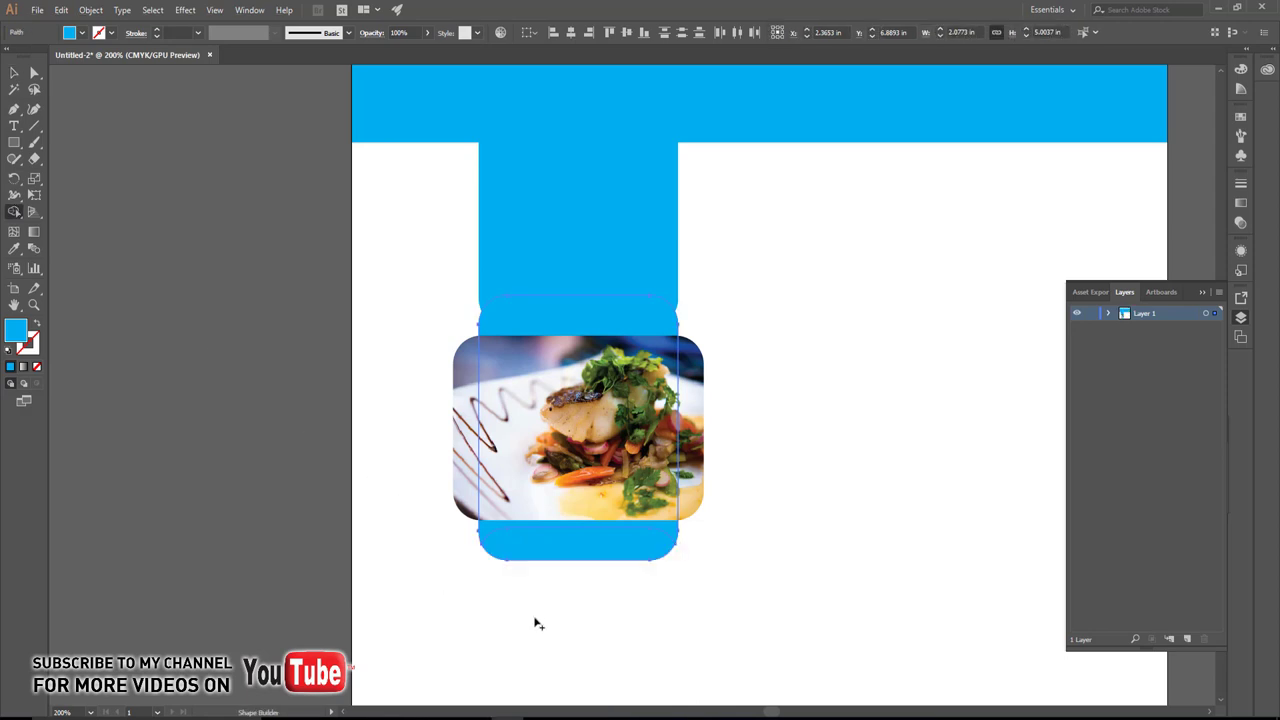
left_click(14, 73)
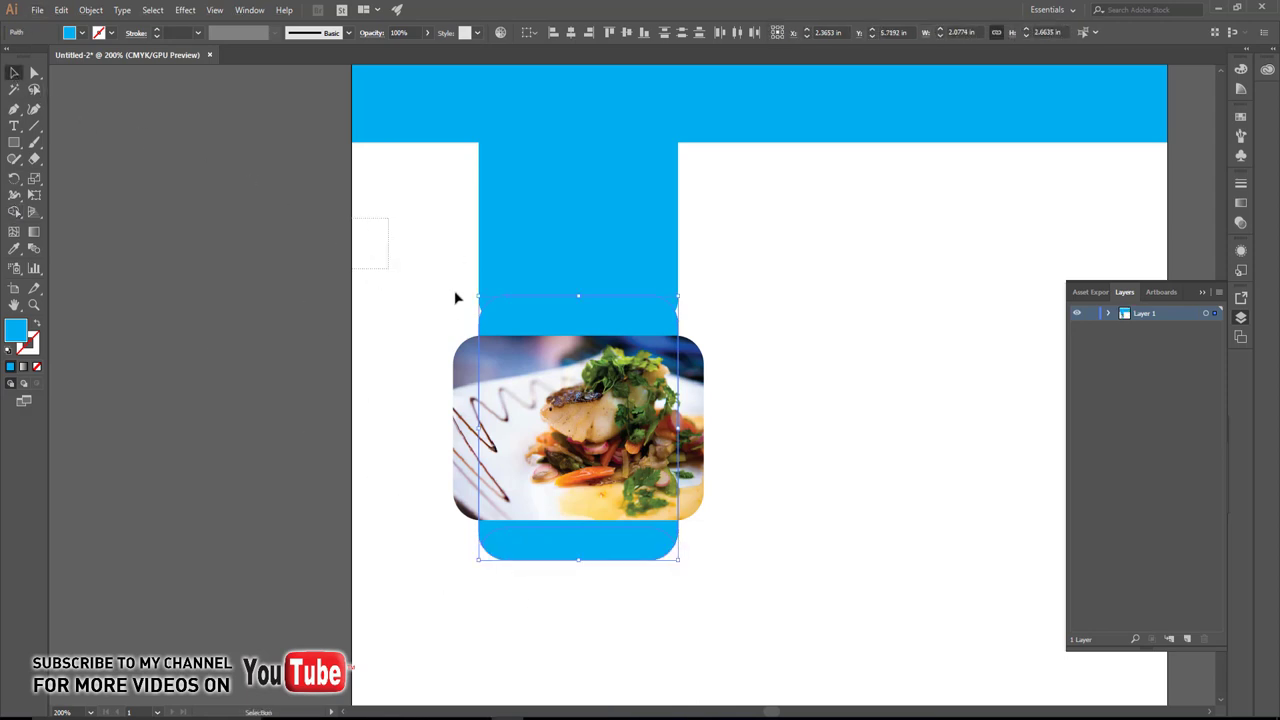
left_click(15, 212)
left_click(557, 263, "alt")
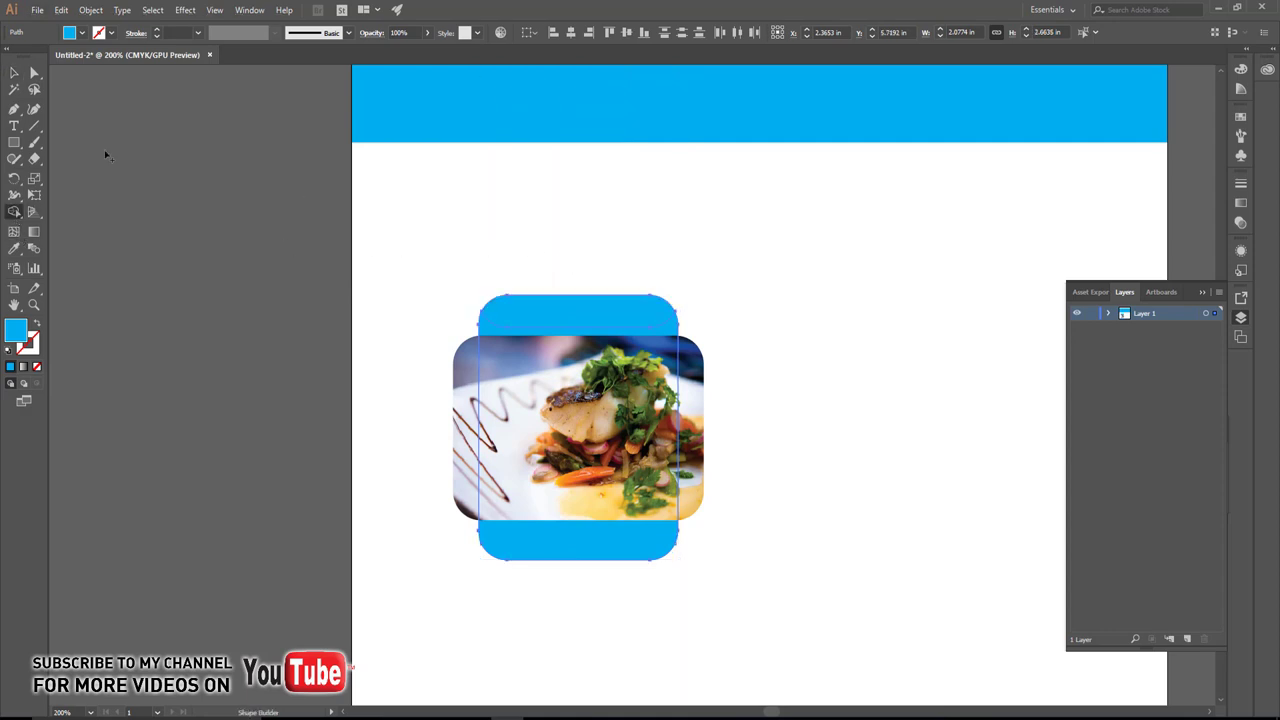
Fill the top band piece white and the shape behind the photo red
left_click(14, 73)
left_click(545, 311)
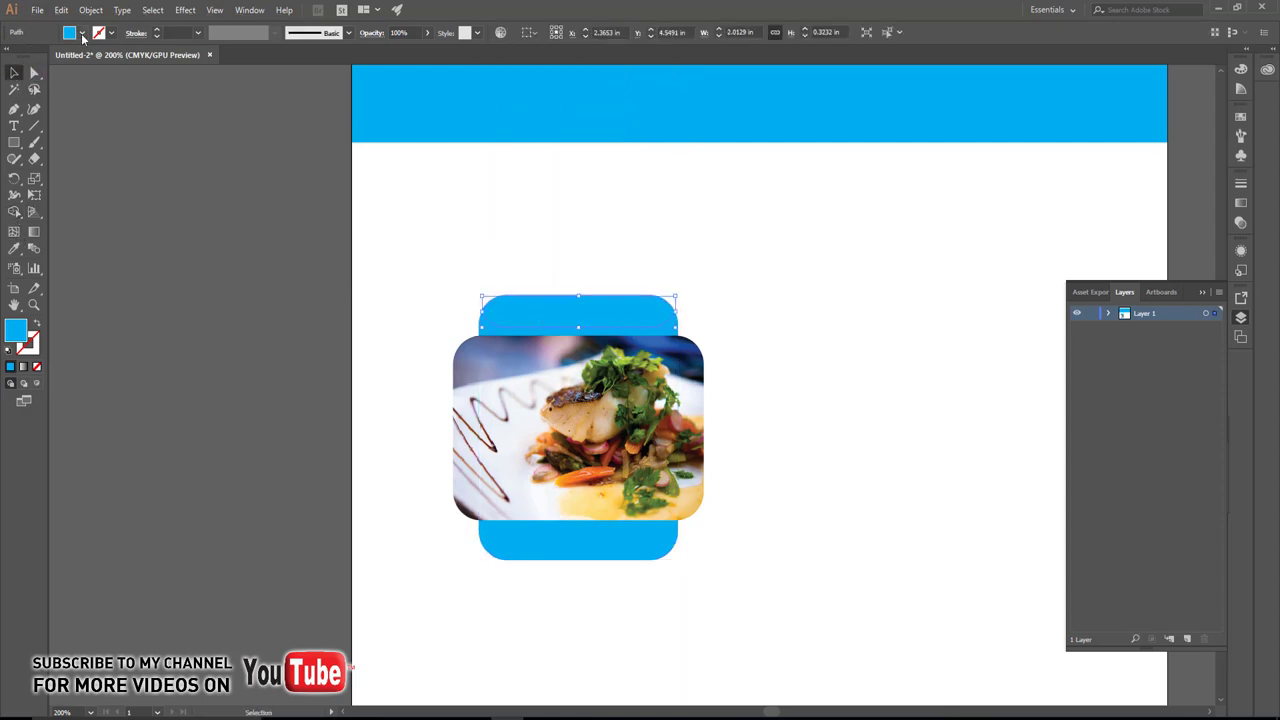
left_click(83, 38)
left_click(22, 58)
left_click(371, 286)
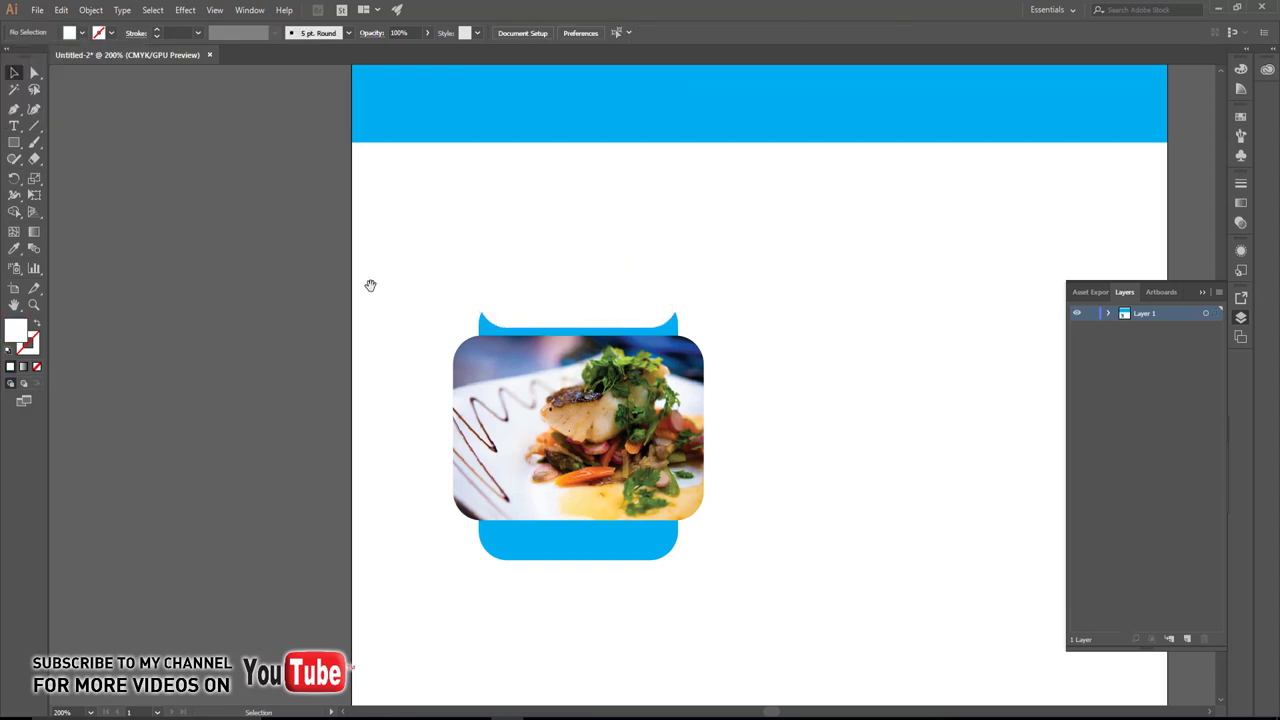
left_click(465, 342)
scroll(465, 342, "down", 1)
left_click(549, 503)
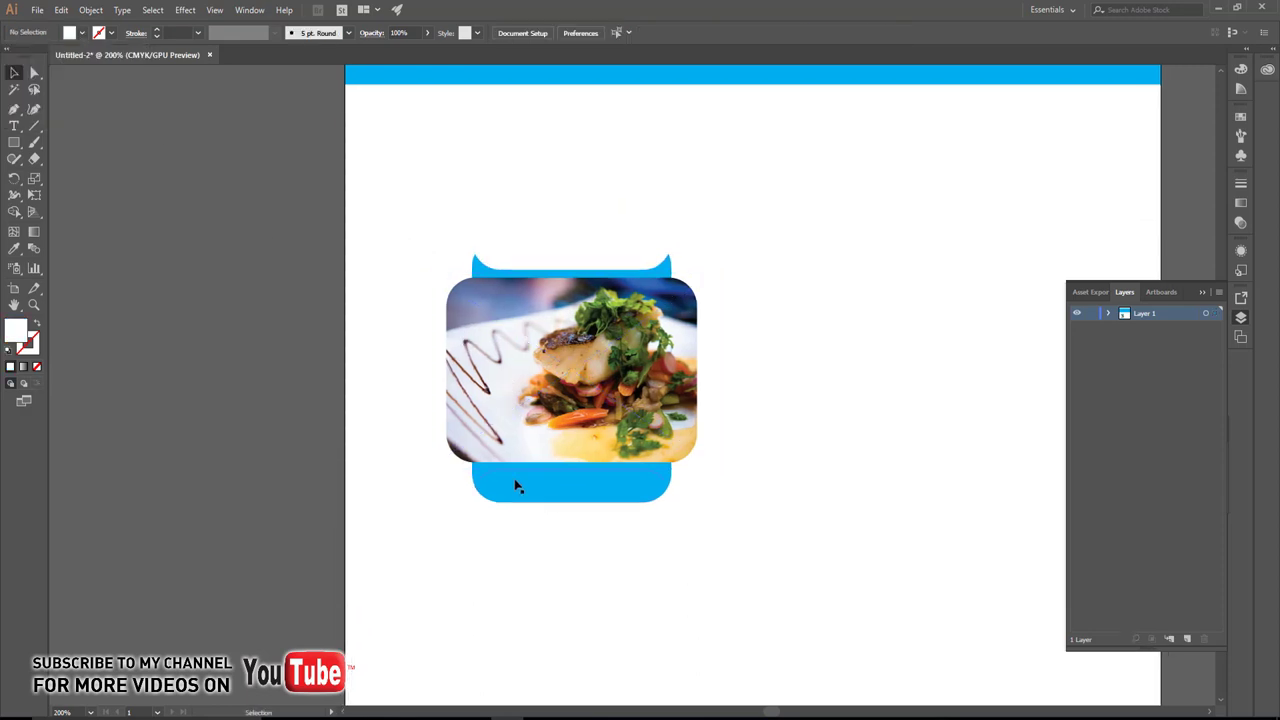
left_click(476, 475)
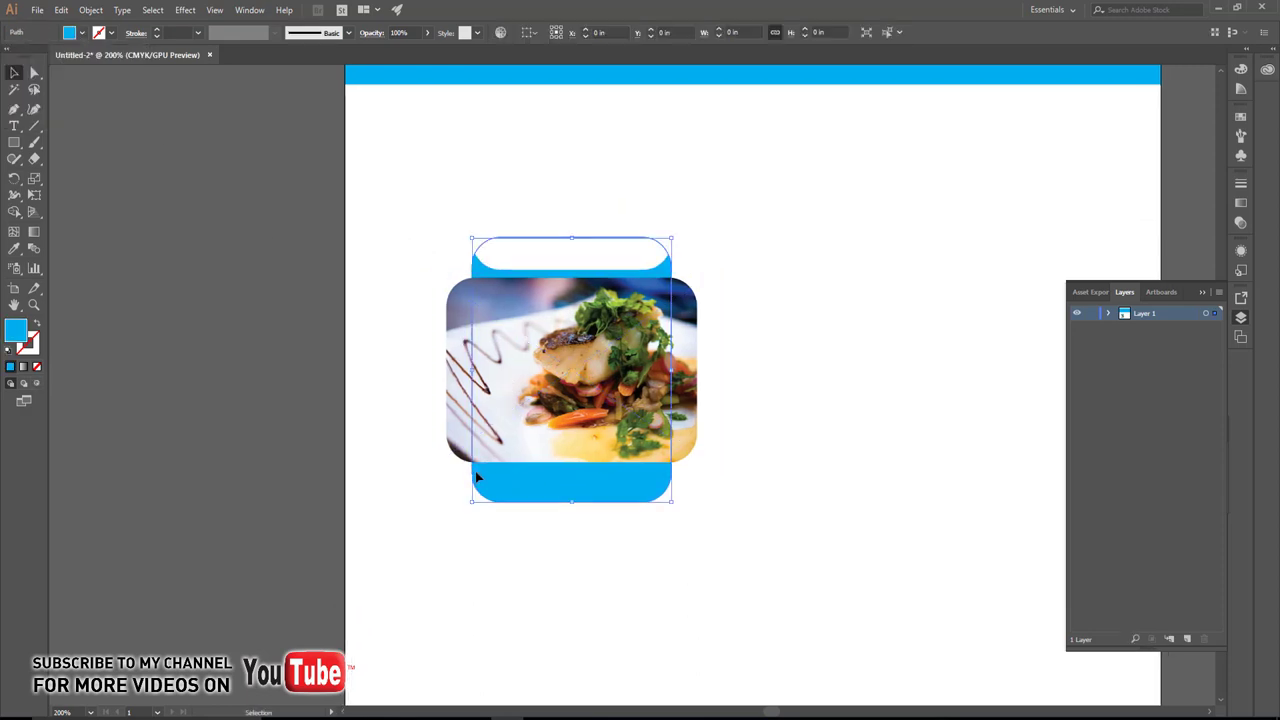
left_click(82, 33)
left_click(46, 64)
left_click(219, 187)
left_click(290, 218)
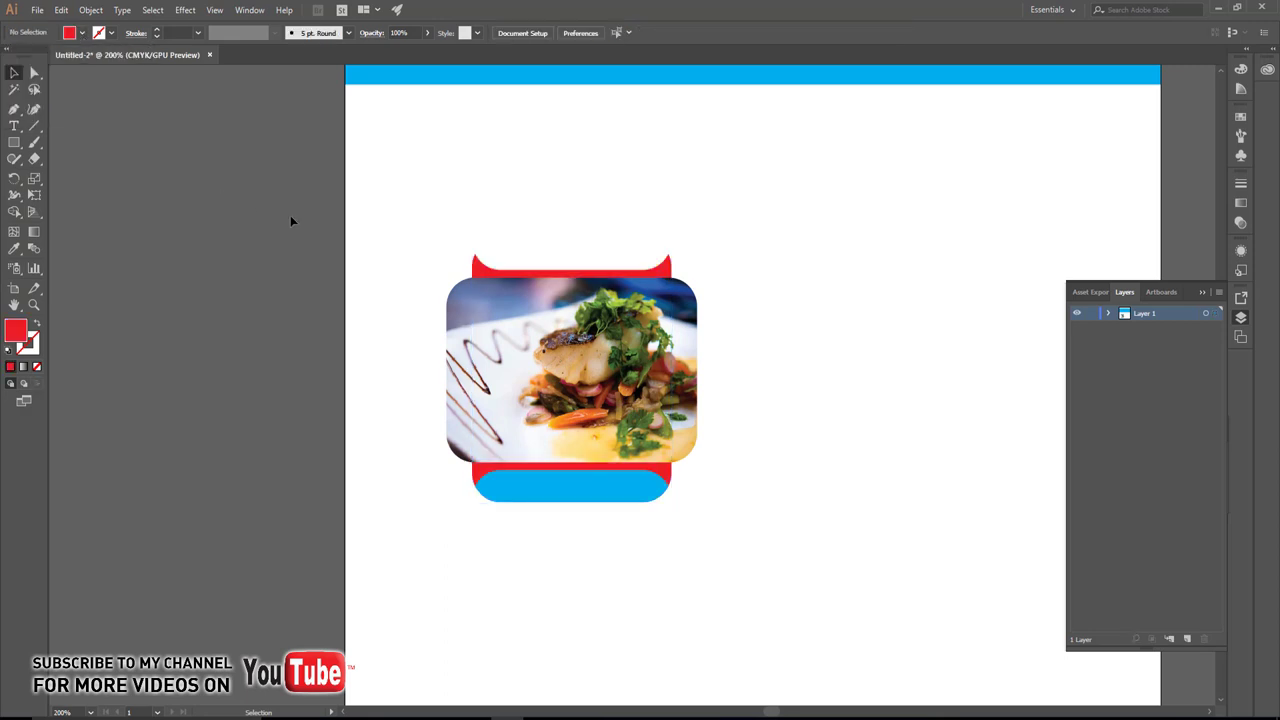
Fill the bottom and top rounded tabs with the second red shade, then zoom to 300%
left_click(540, 495)
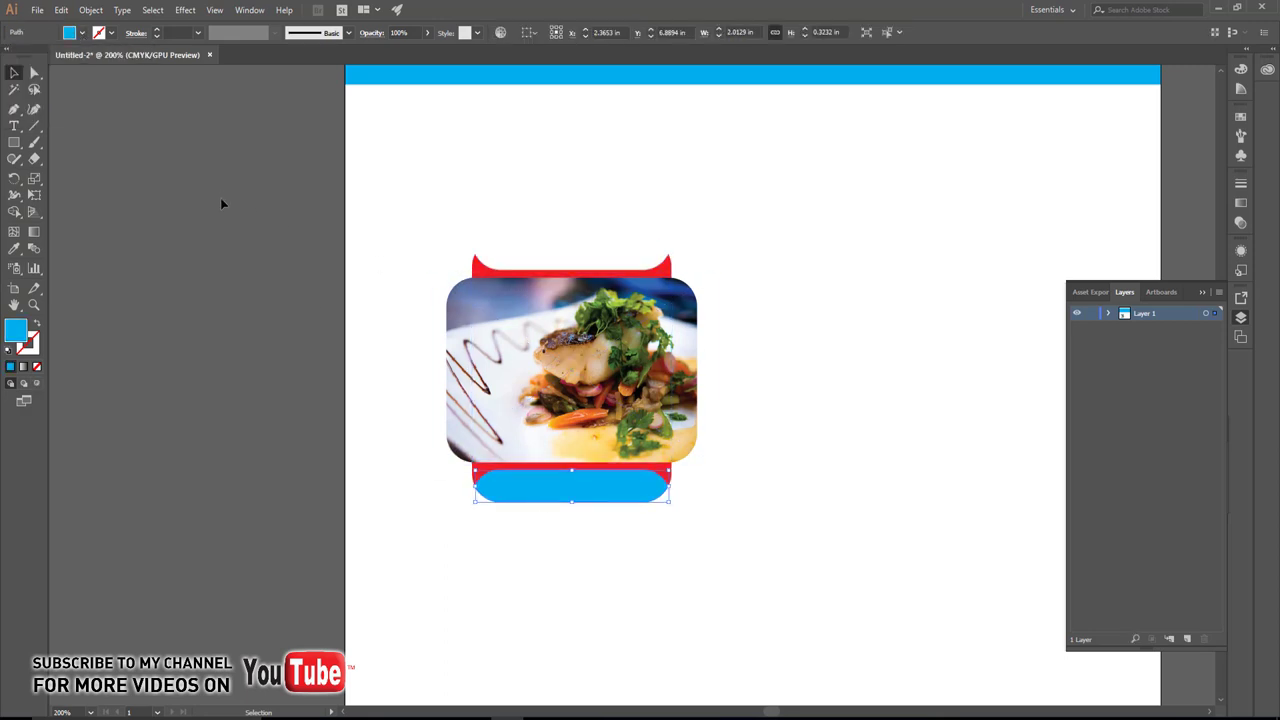
left_click(82, 33)
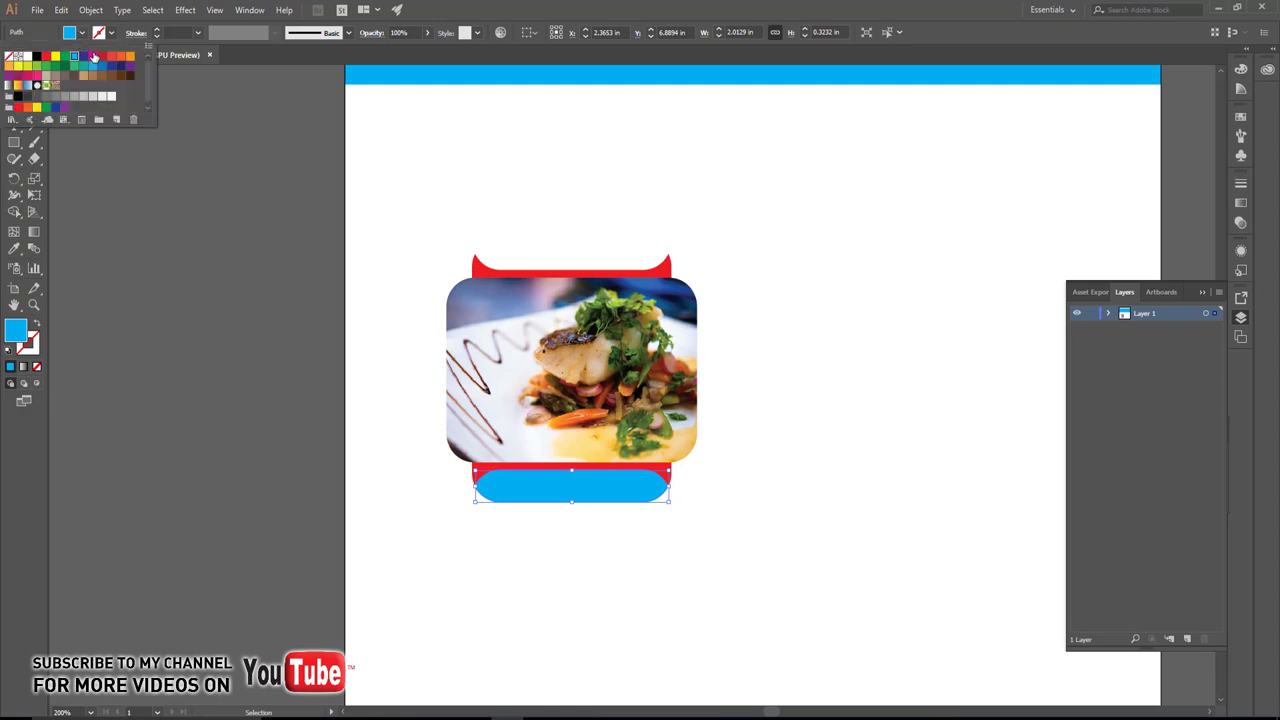
left_click(102, 58)
left_click(223, 155)
left_click(530, 250)
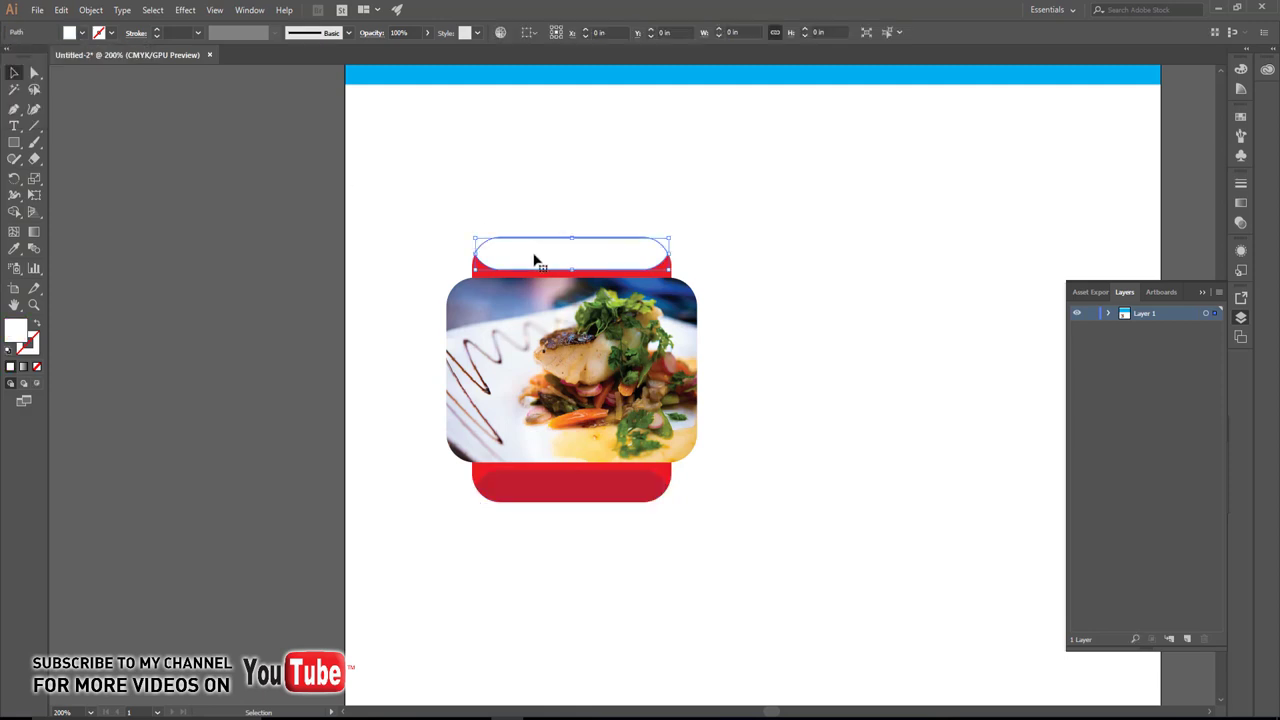
left_click(82, 35)
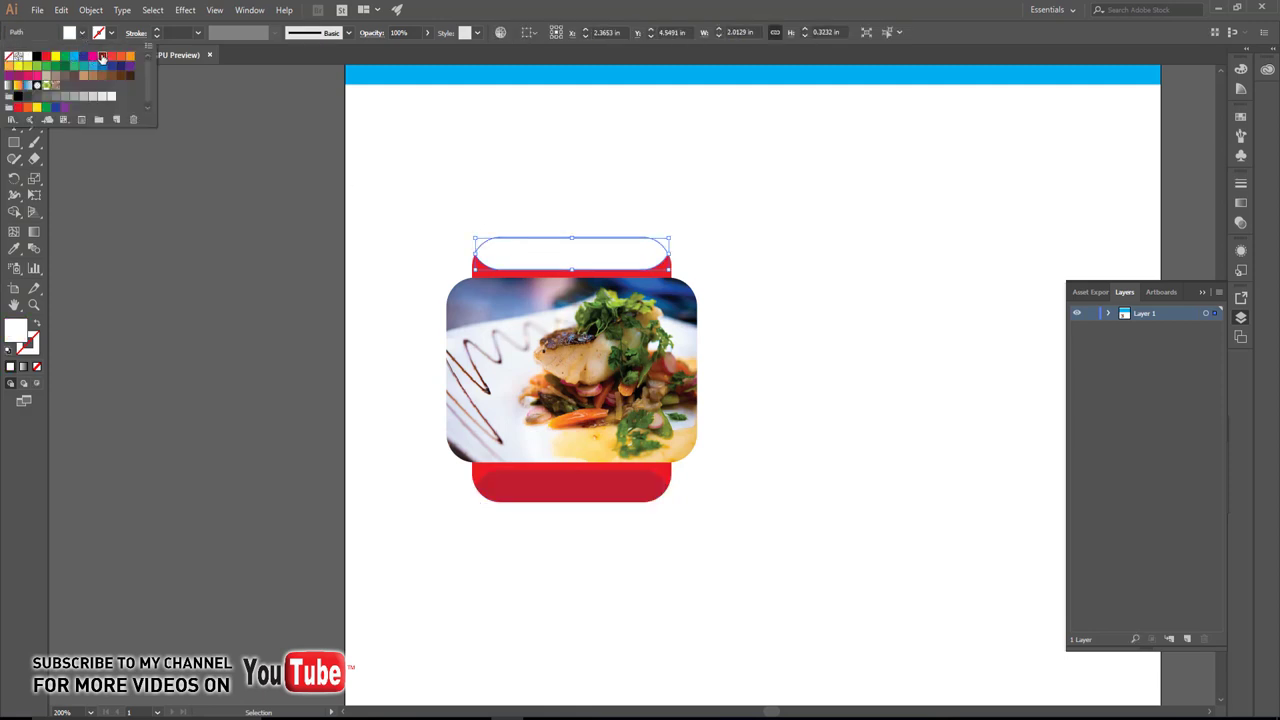
left_click(102, 58)
left_click(190, 173)
left_click(786, 535)
scroll(704, 489, "up", 1)
left_click(373, 241)
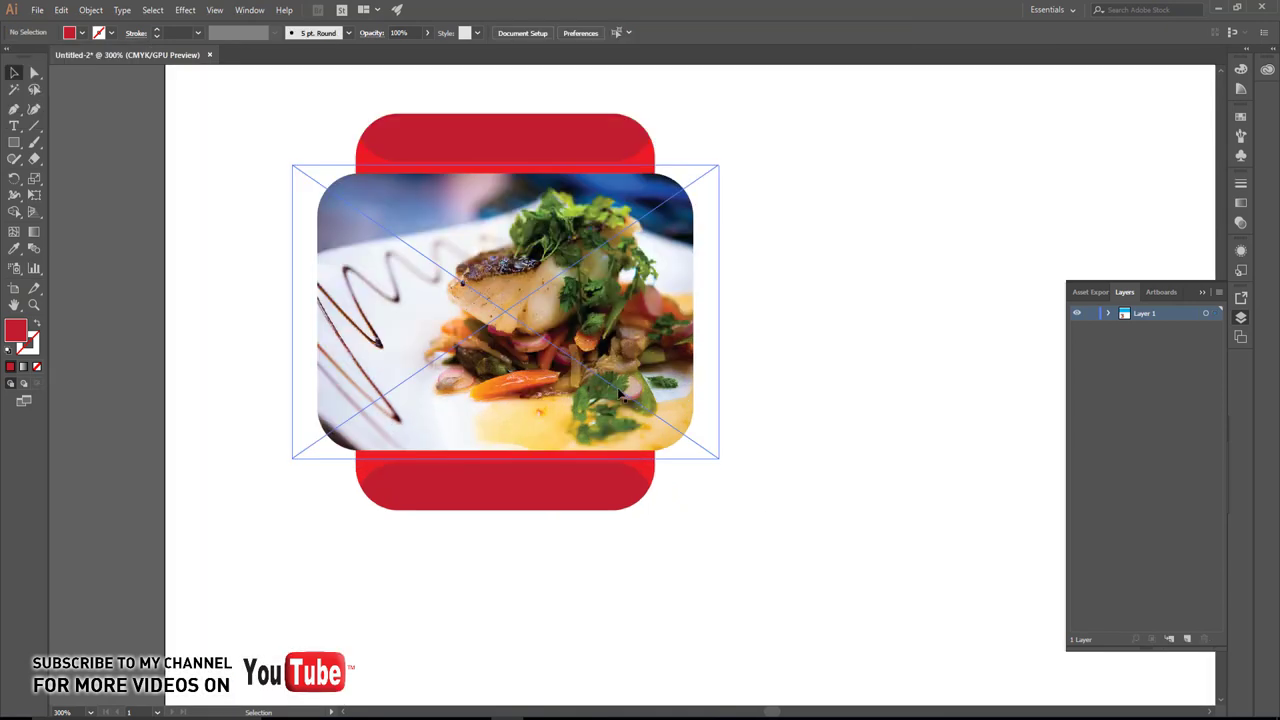
left_click_drag(373, 241, 444, 249)
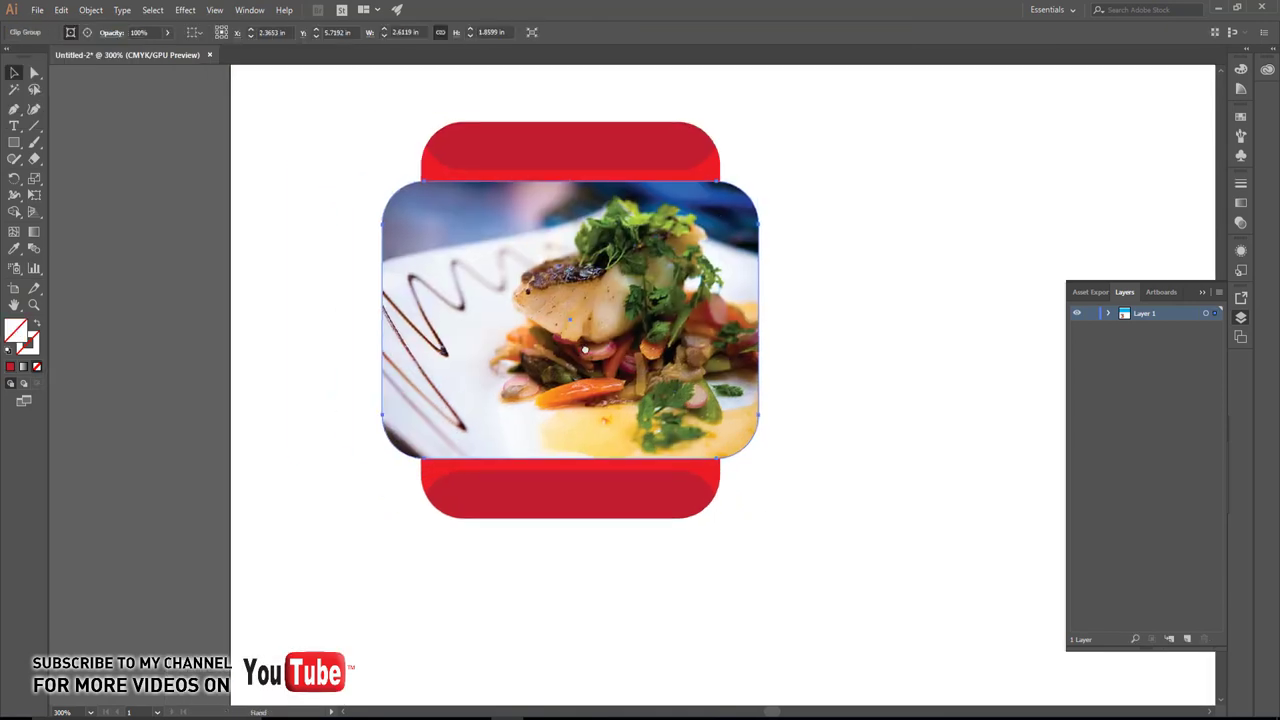
Paste the photo in front and release its clipping mask
left_click(62, 10)
left_click(62, 10)
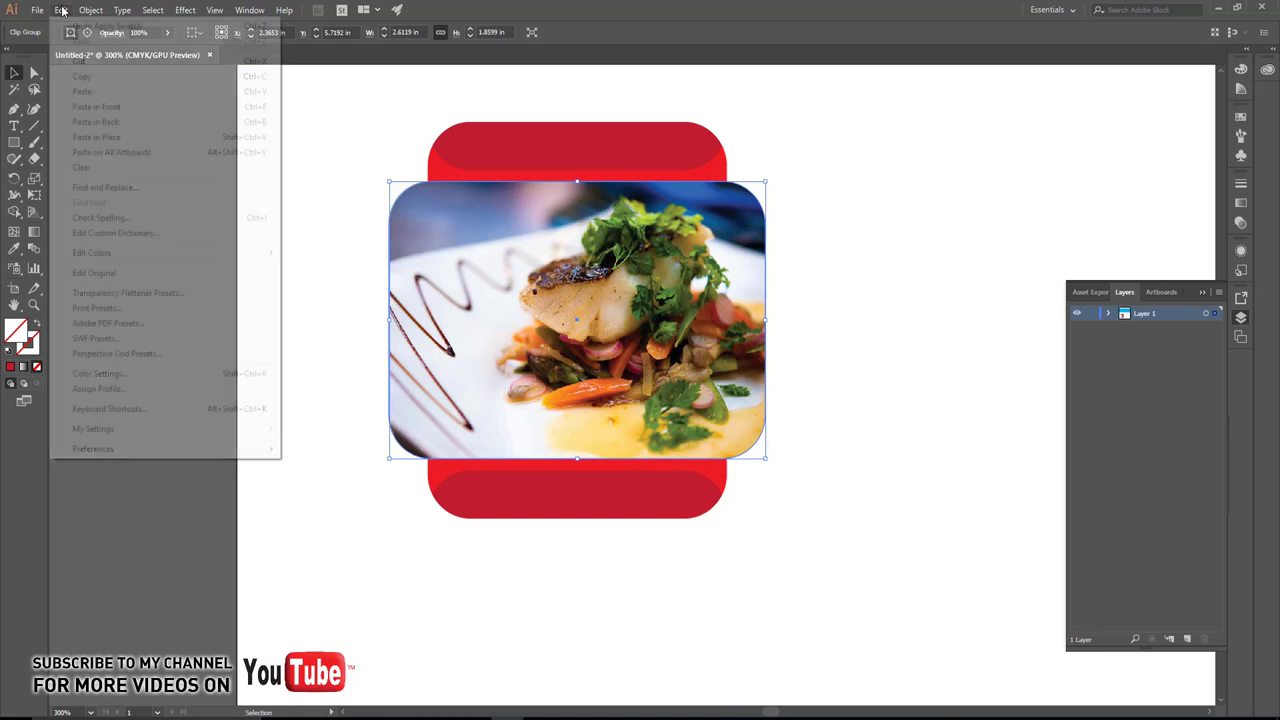
left_click(88, 116)
right_click(438, 258)
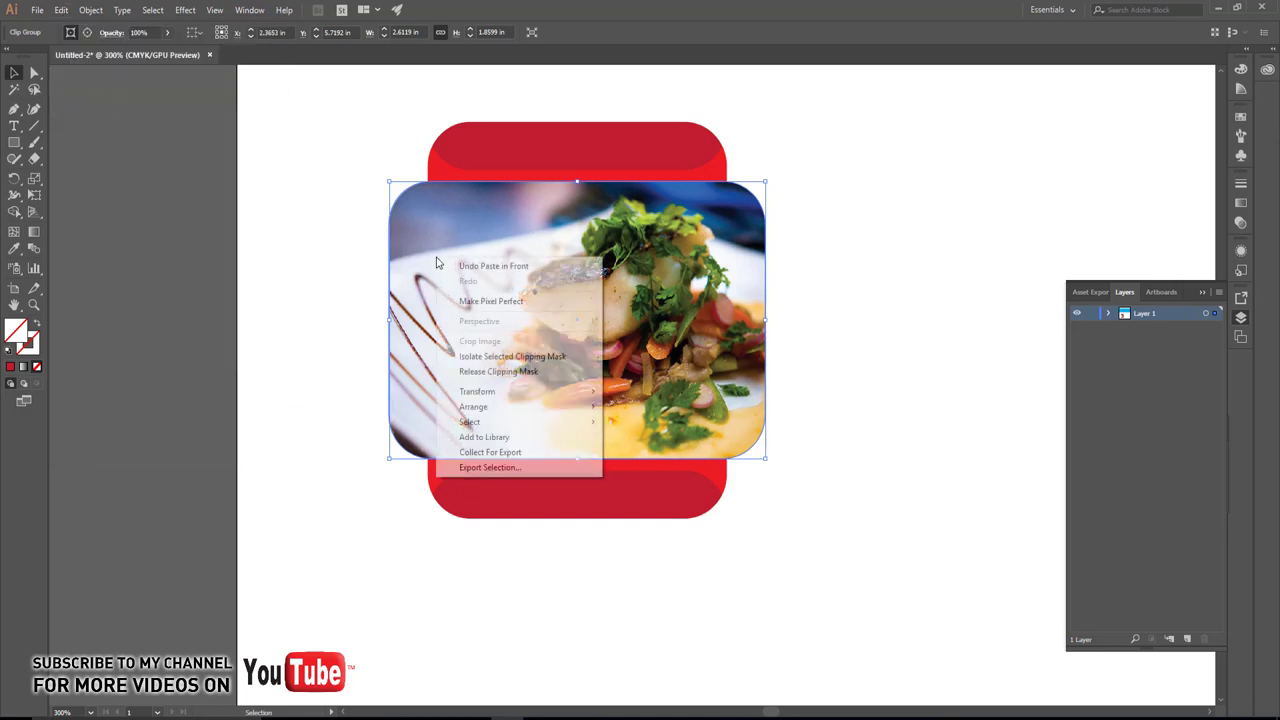
left_click(463, 372)
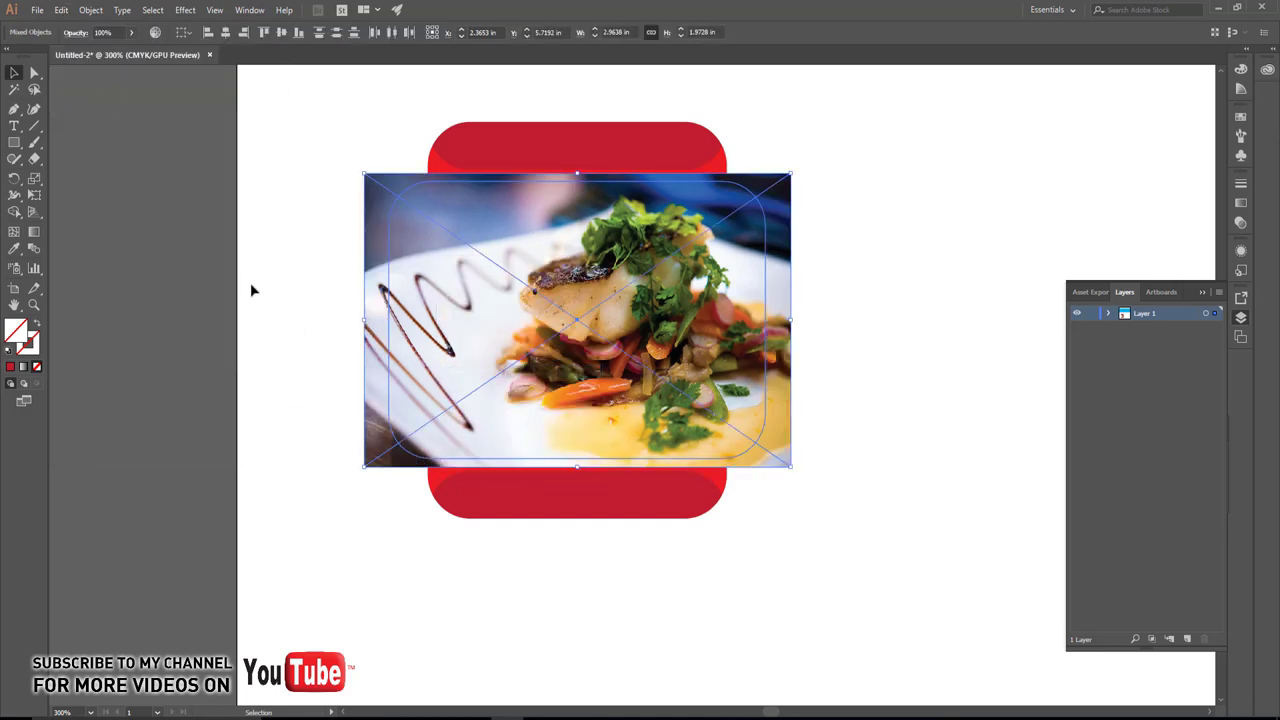
Give the rounded photo rectangle a 2 pt stroke, set stroke to None, then select the whole card
left_click(398, 204)
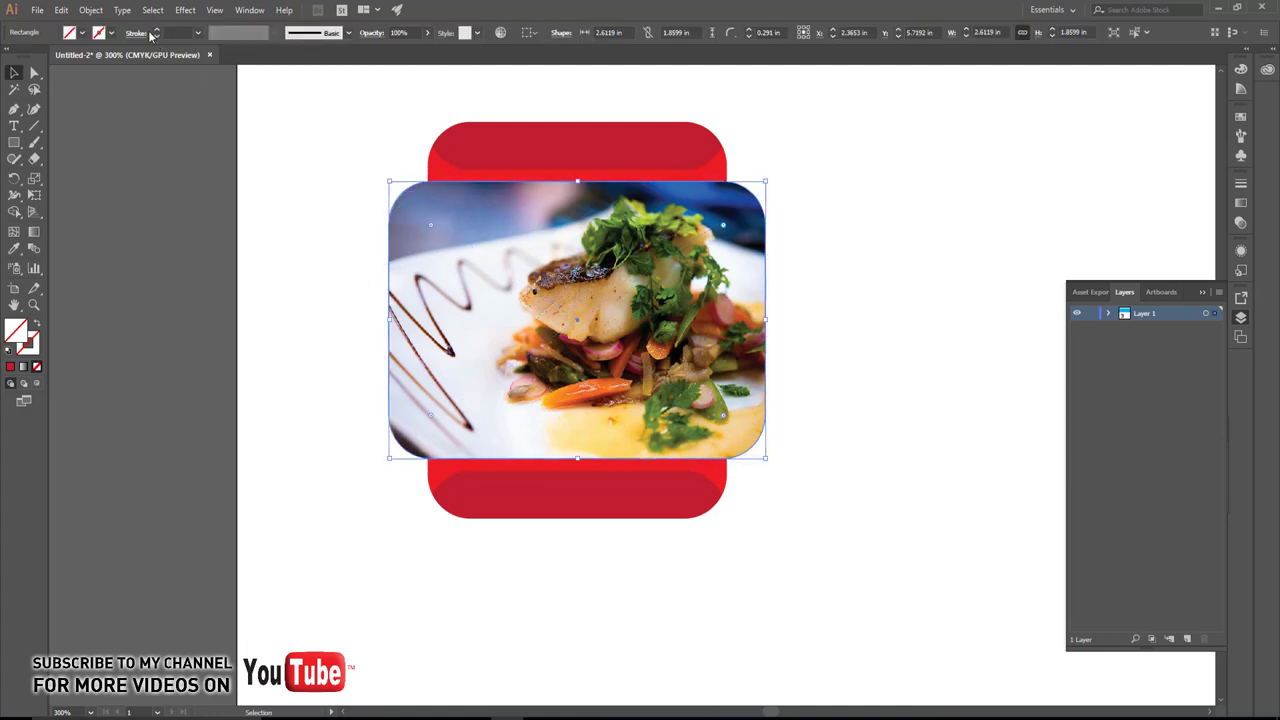
left_click(157, 30)
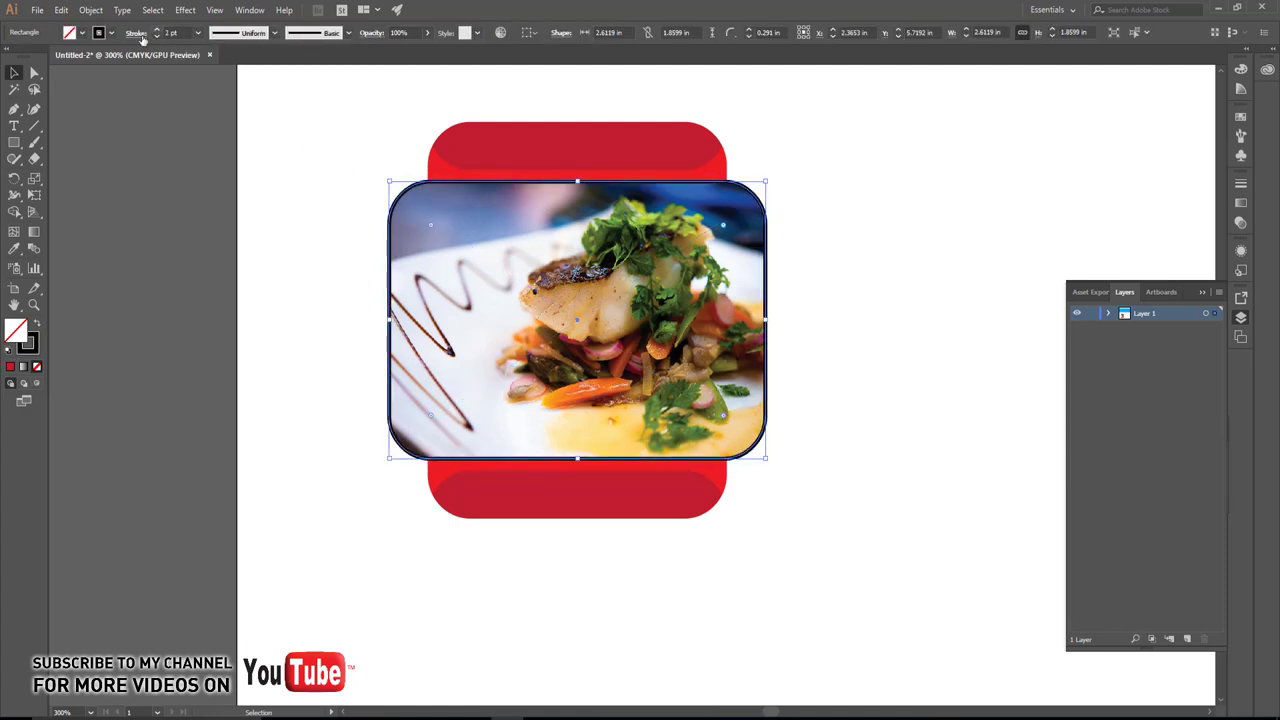
left_click(105, 36)
left_click(10, 57)
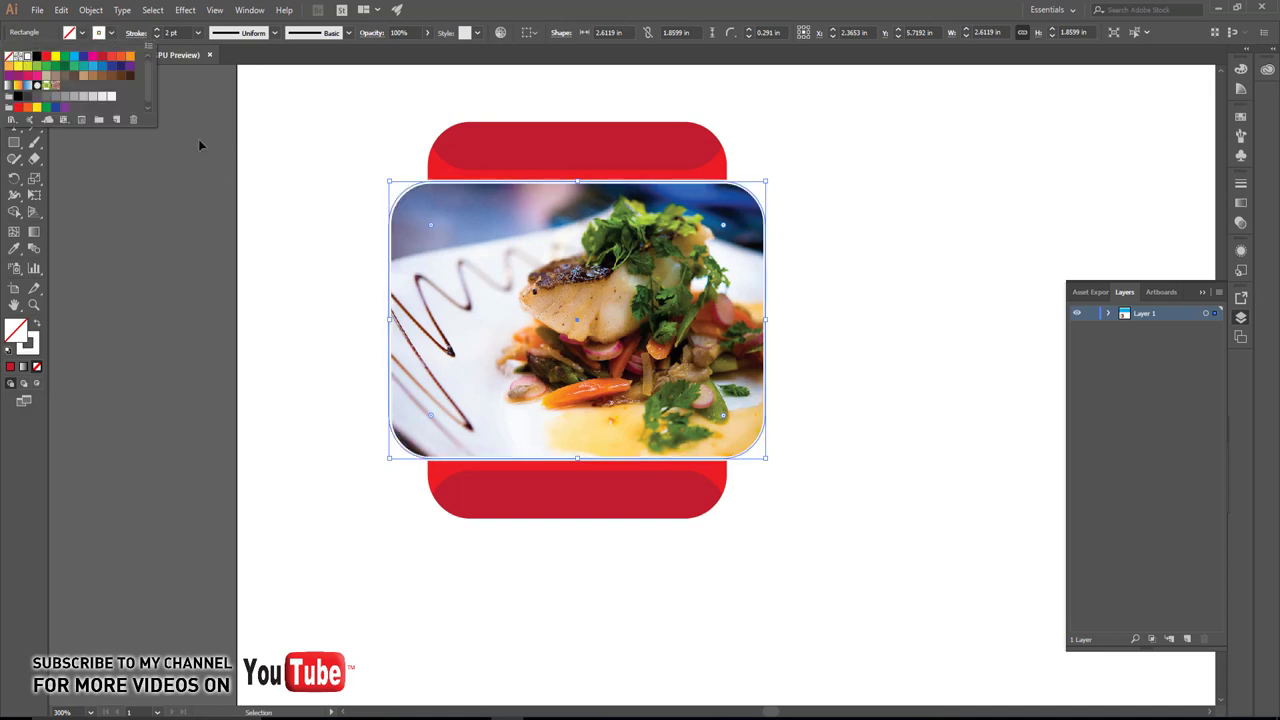
left_click(198, 139)
left_click(810, 553)
mouse_move(805, 565)
left_mouse_down()
mouse_move(801, 597)
mouse_move(649, 292)
left_mouse_up()
key("ctrl+minus")
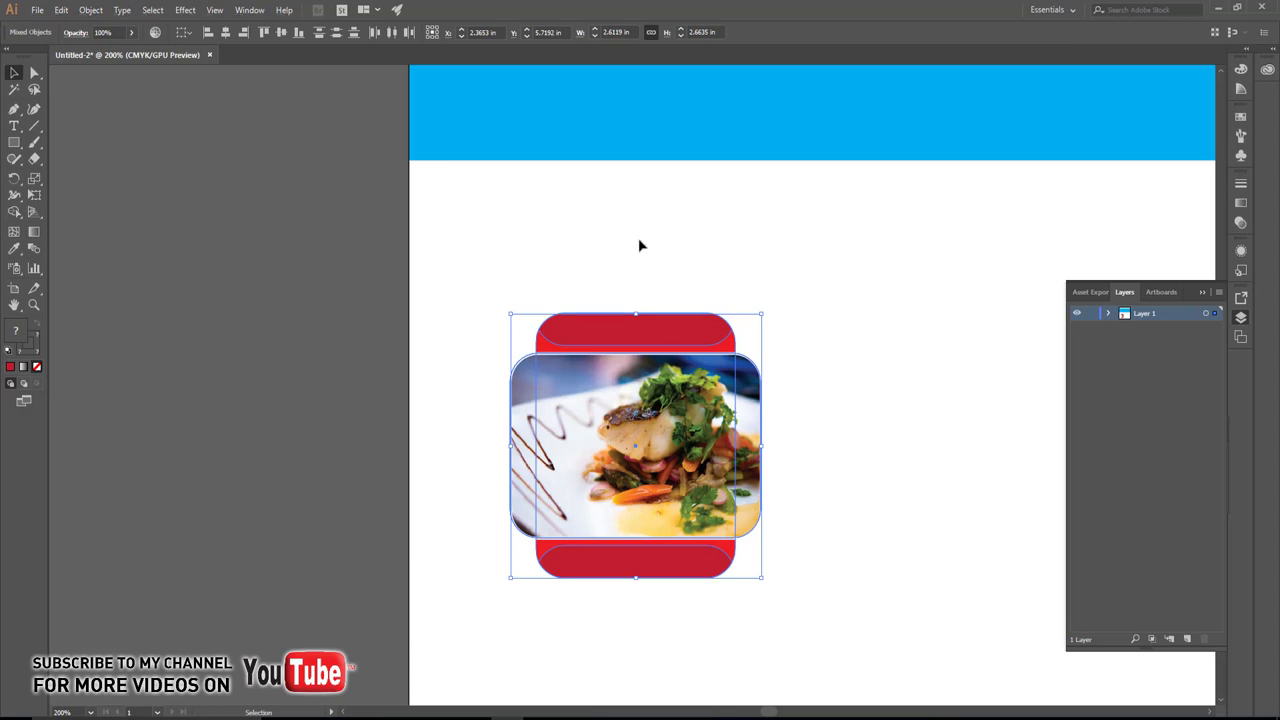
Add a FOOD NAME text line in Bebas Neue Regular above the photo card
left_click(640, 245)
key("t")
left_click(549, 238)
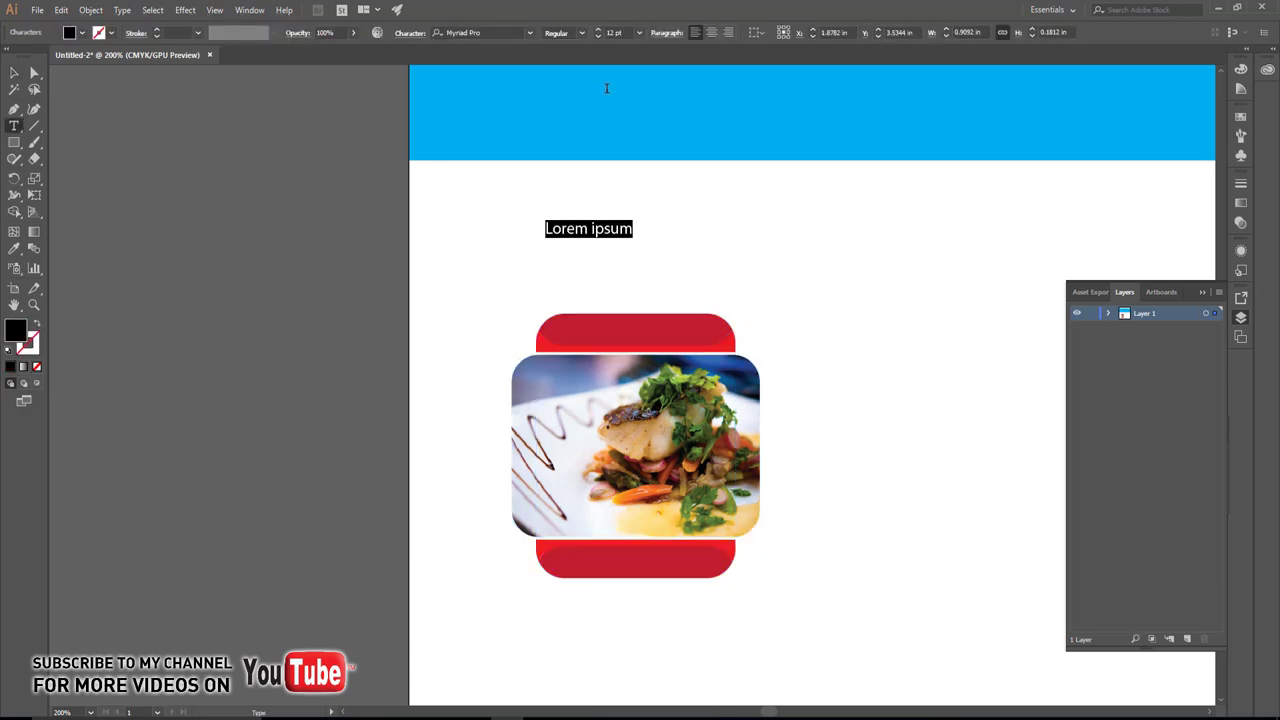
left_click(489, 35)
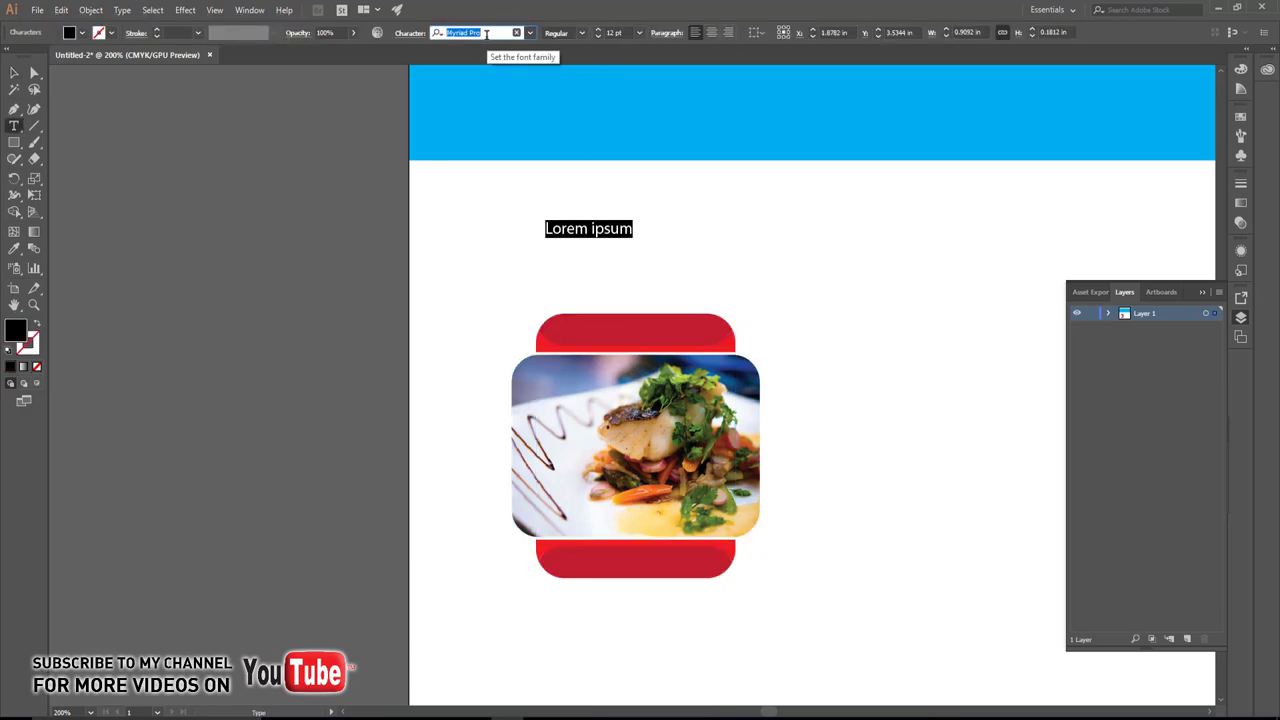
type("be")
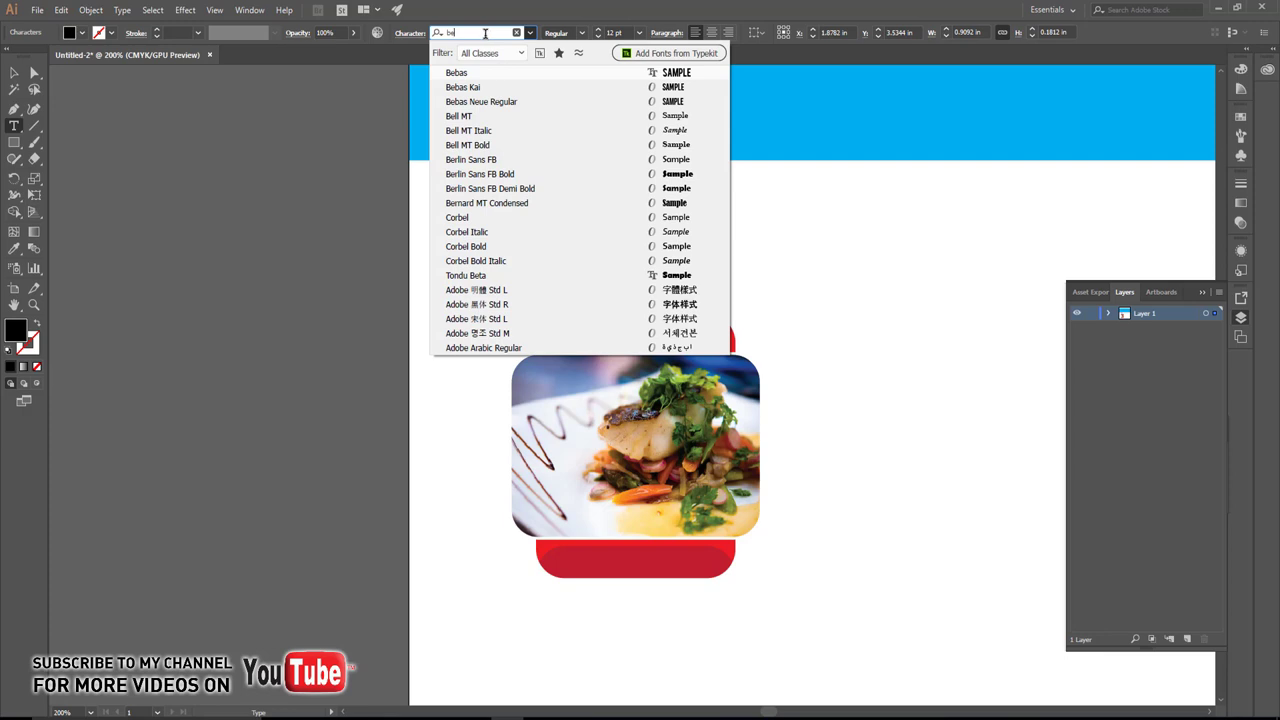
left_click(470, 101)
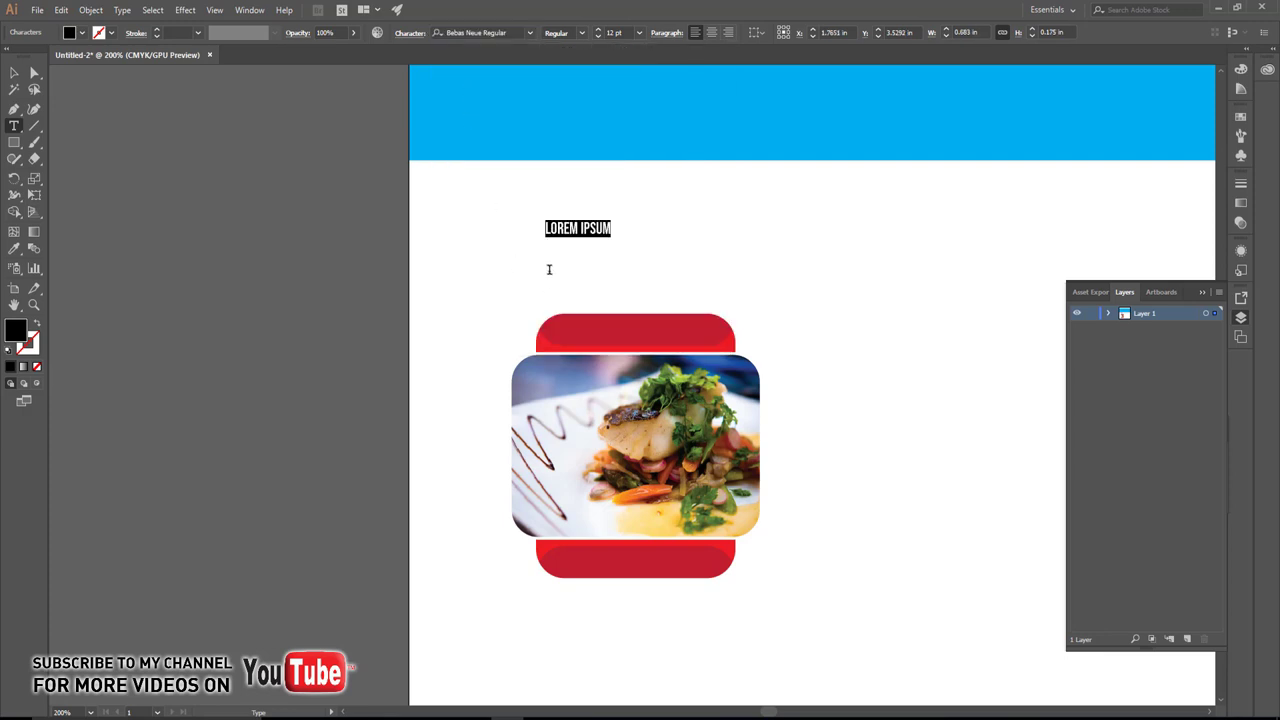
type("FOOD NAME")
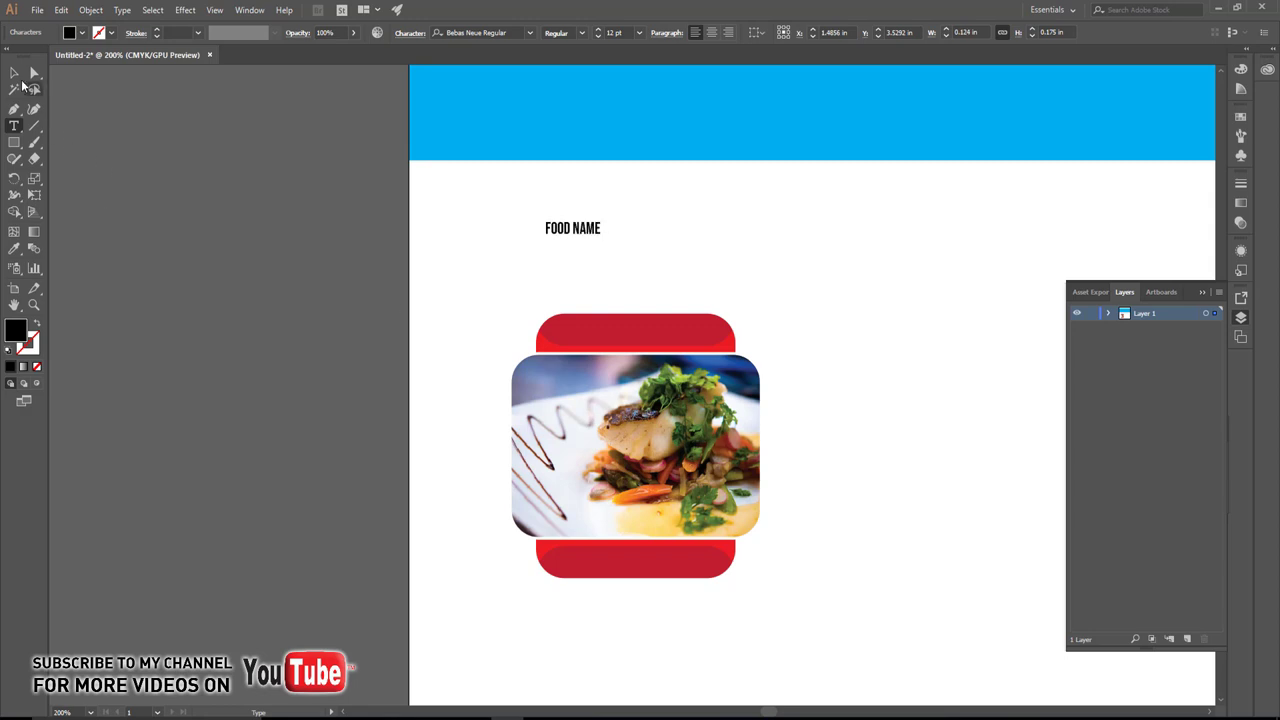
Enlarge the FOOD NAME heading onto the top red band and make it white
left_click(14, 73)
scroll(612, 262, "up", 1)
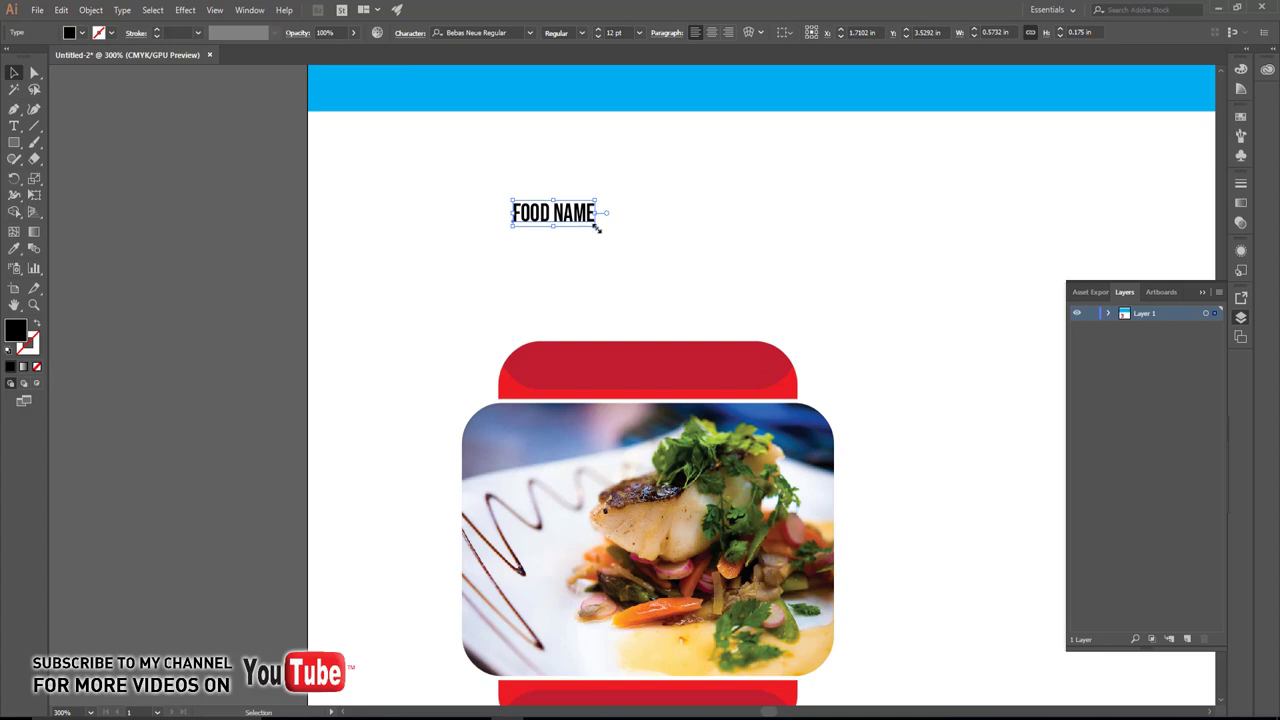
mouse_move(597, 228)
left_mouse_down()
mouse_move(672, 250)
mouse_move(690, 370)
left_mouse_up()
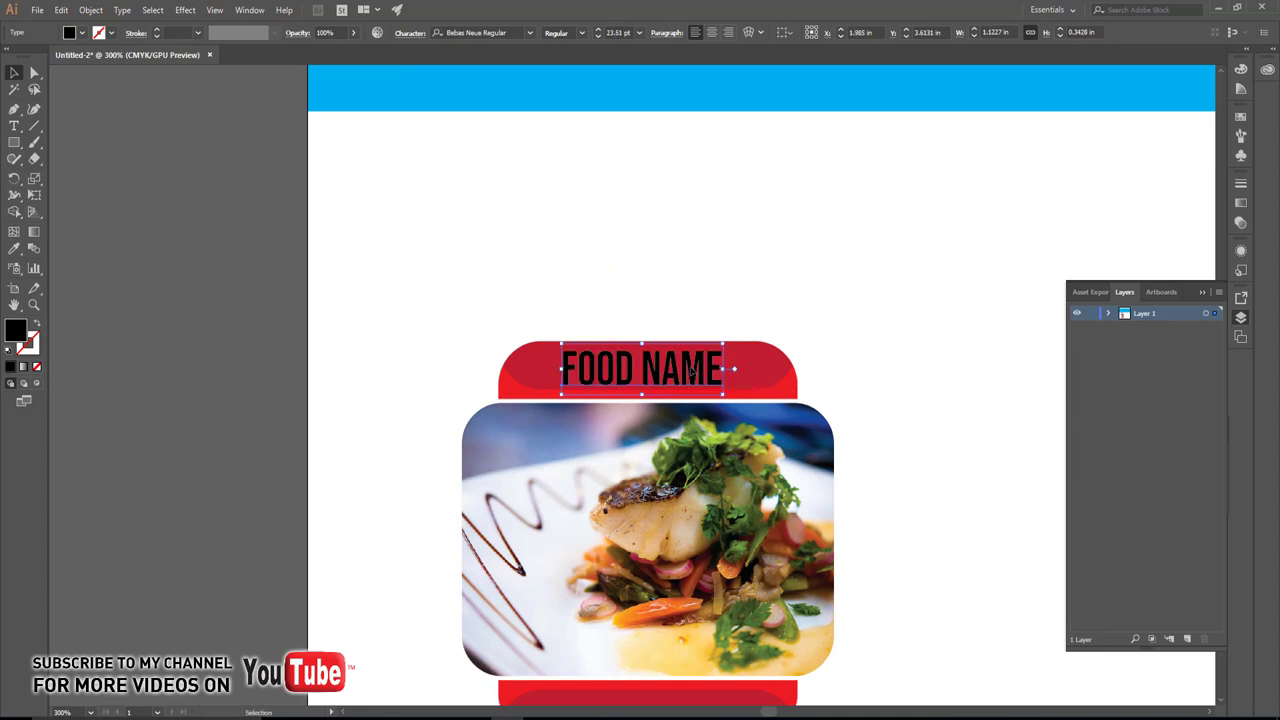
scroll(690, 330, "up", 1)
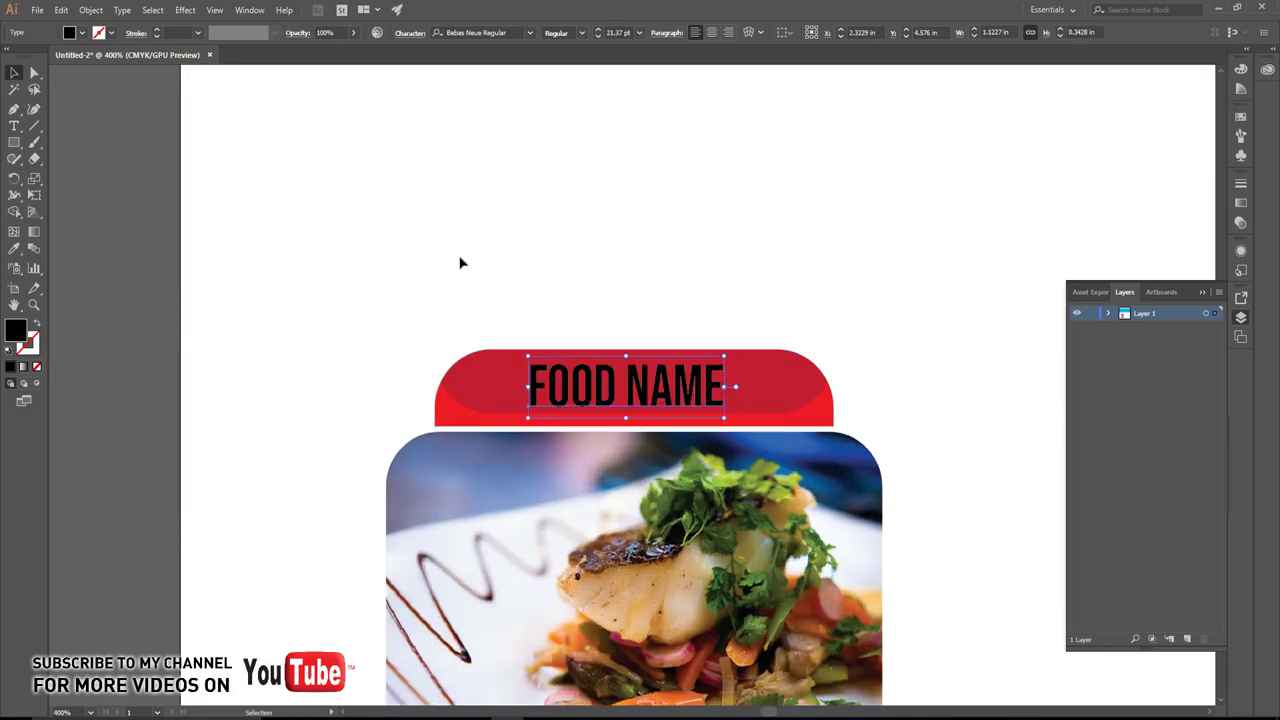
left_click(82, 33)
left_click(31, 56)
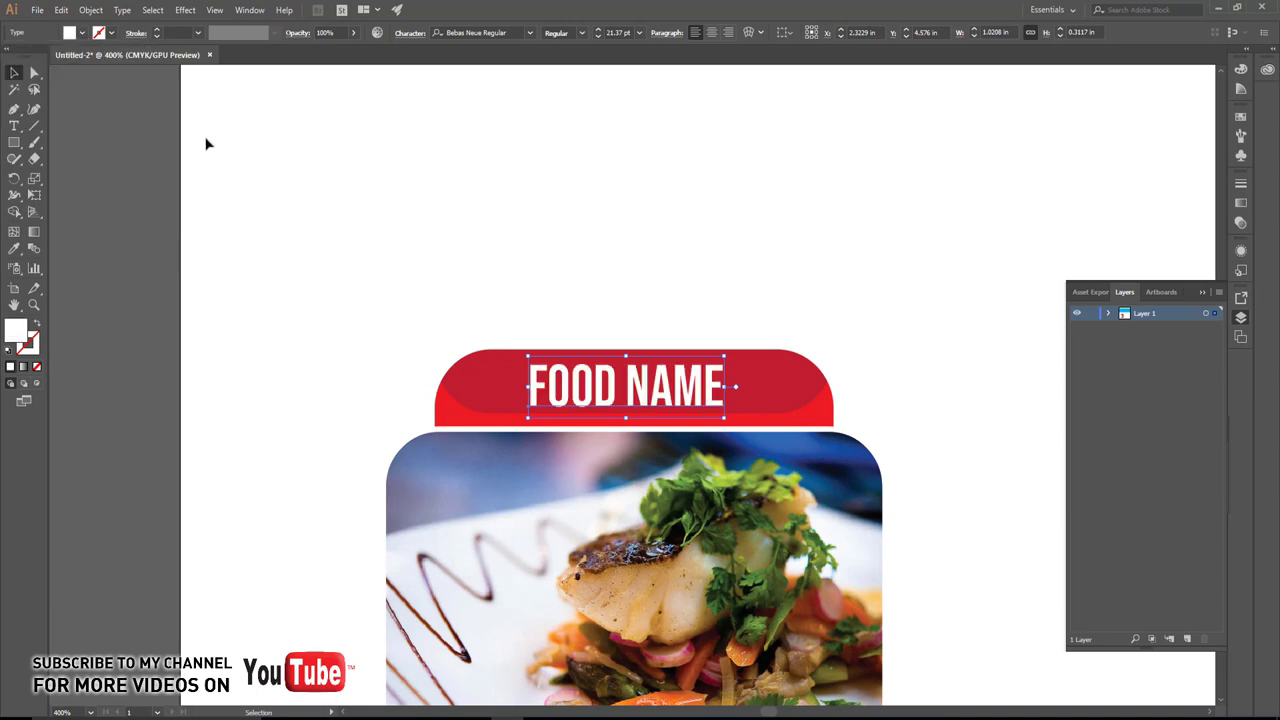
left_click(206, 137)
left_click_drag(592, 515, 522, 208)
left_click_drag(539, 297, 567, 259)
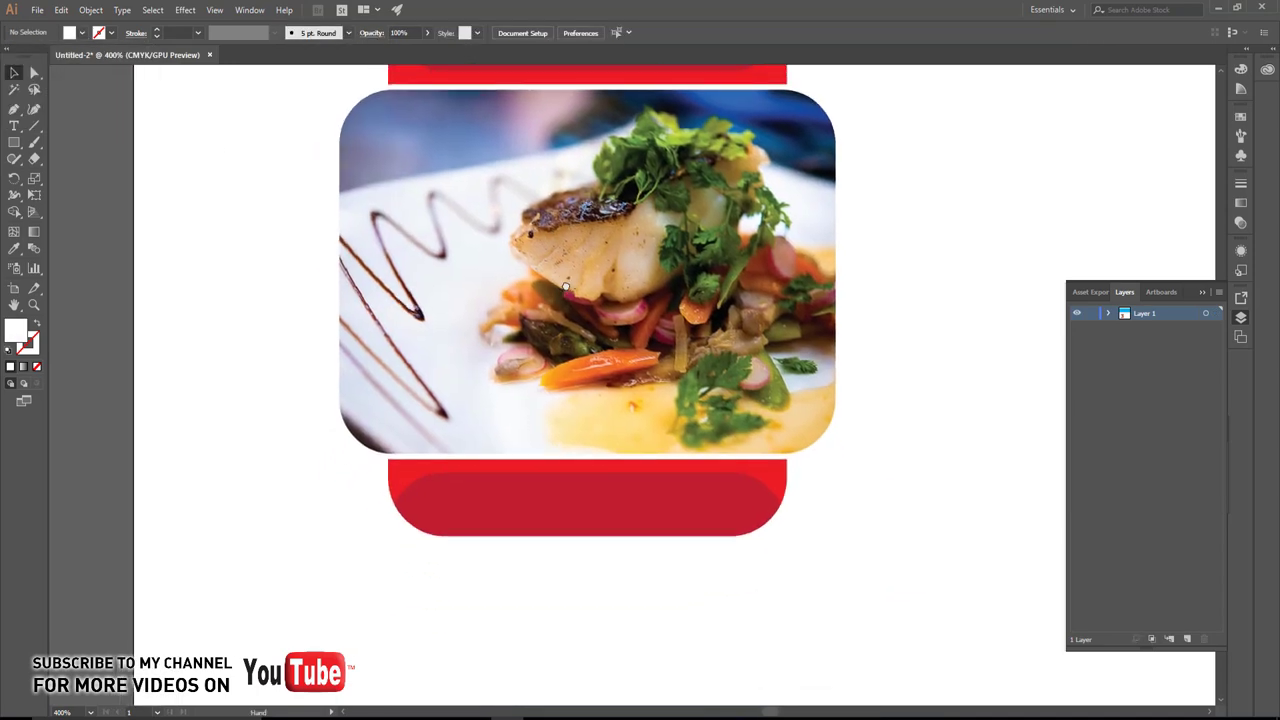
left_click(568, 272)
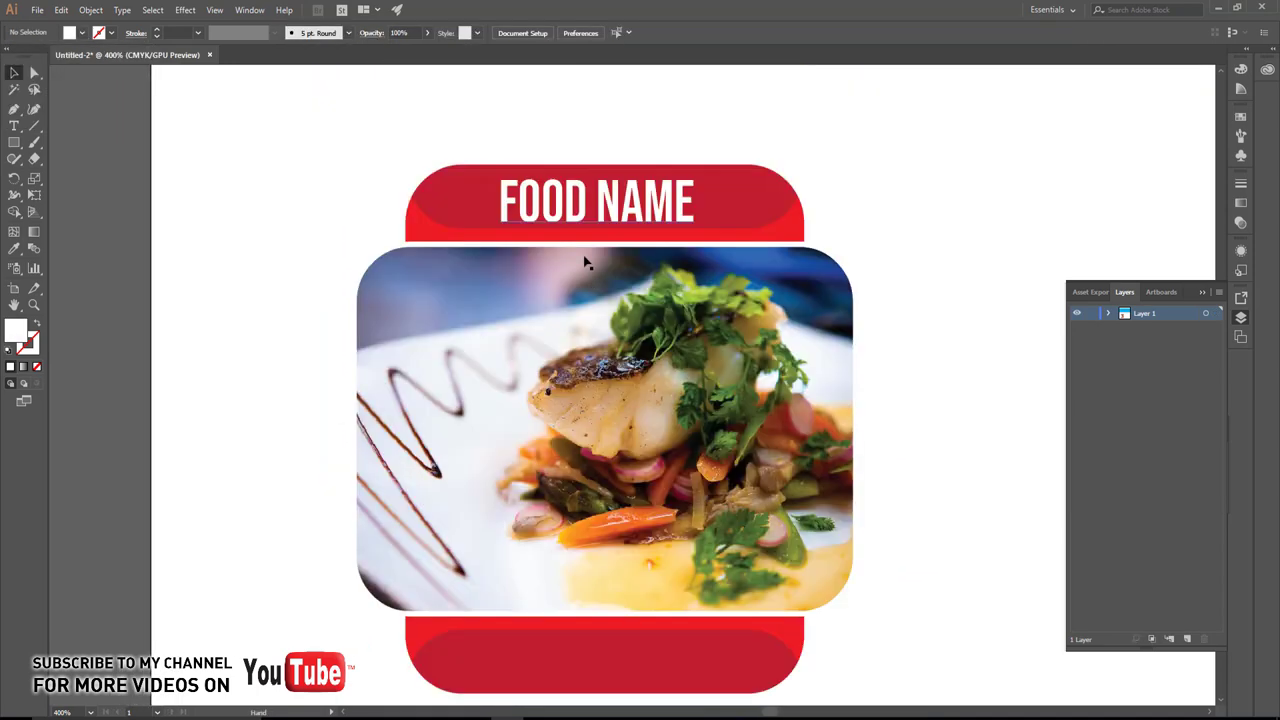
Copy FOOD NAME onto the bottom red band and retype it as ONLY $5.00
left_click_drag(583, 200, 587, 662)
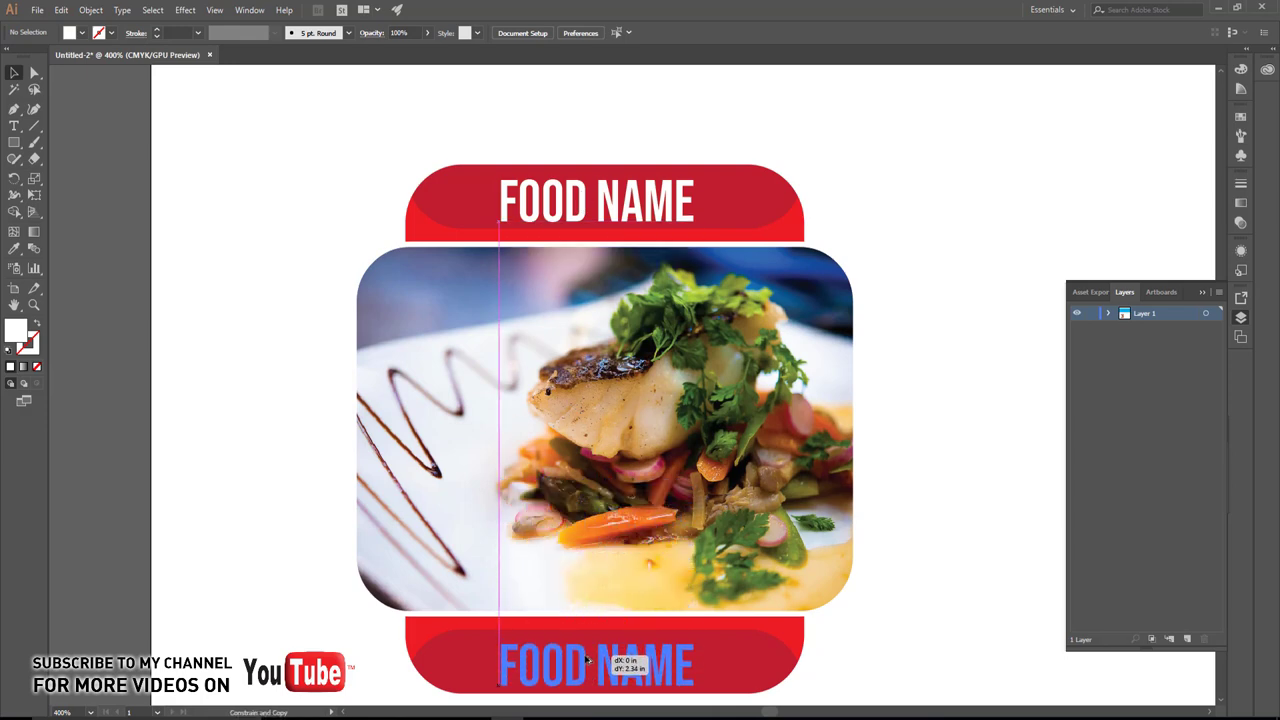
scroll(607, 560, "down", 4)
double_click(607, 460)
key("ctrl+a")
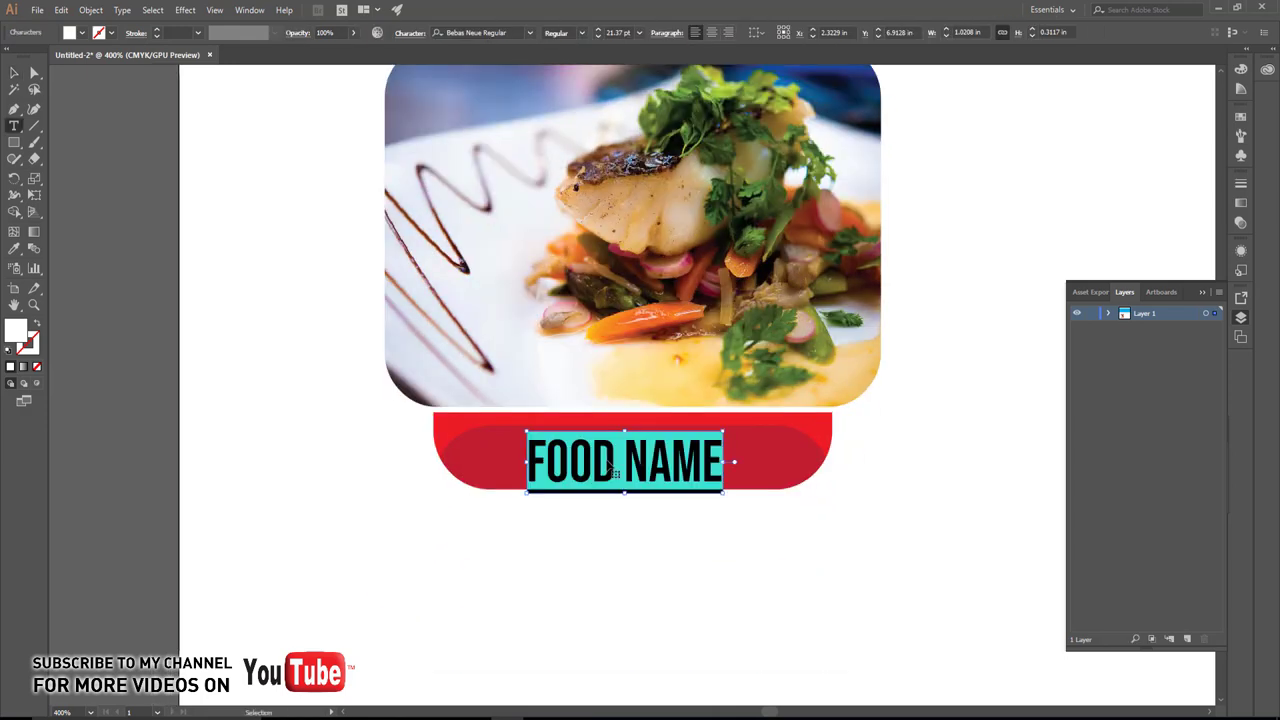
type("ONLUY")
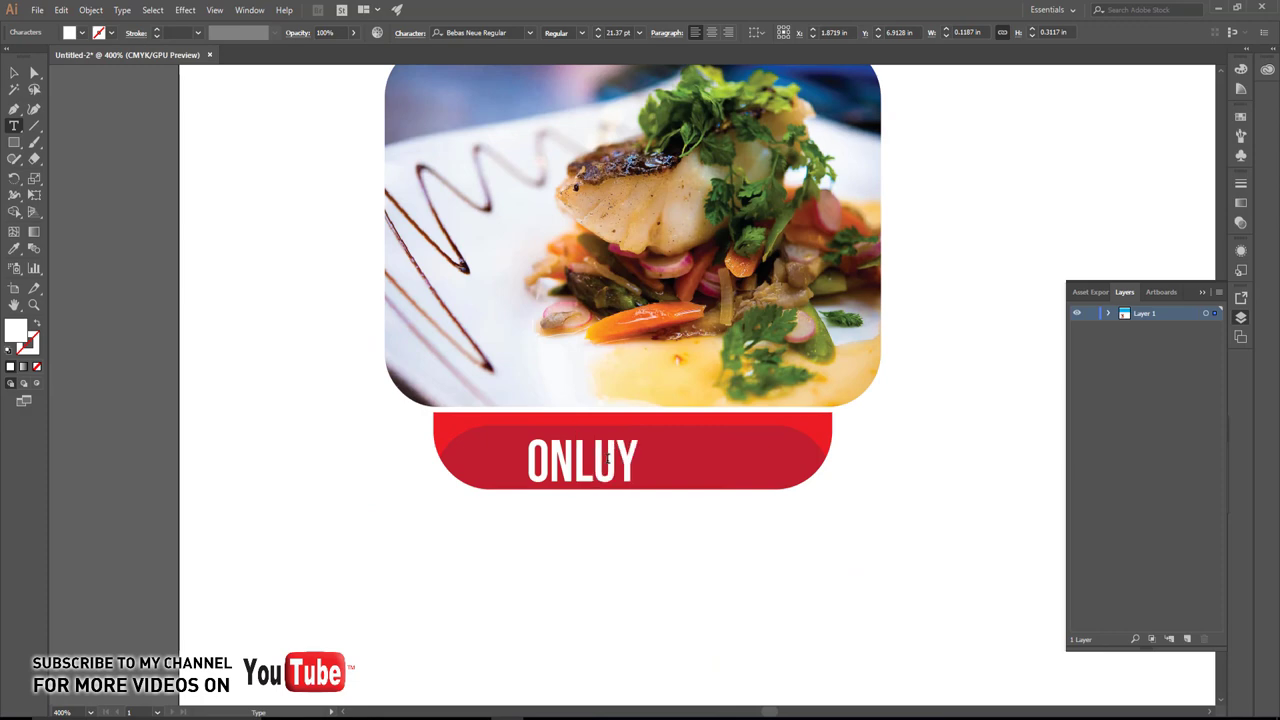
key("BackSpace")
key("BackSpace")
type("Y")
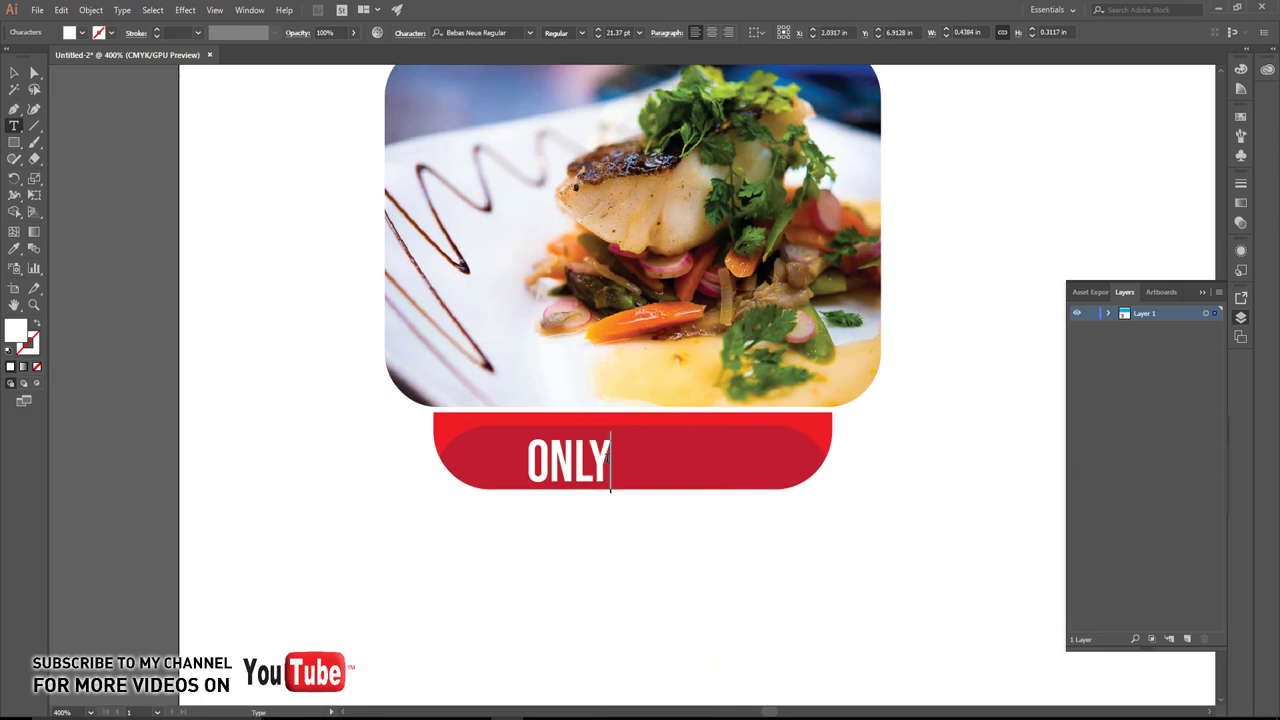
type(" $")
type("5.00")
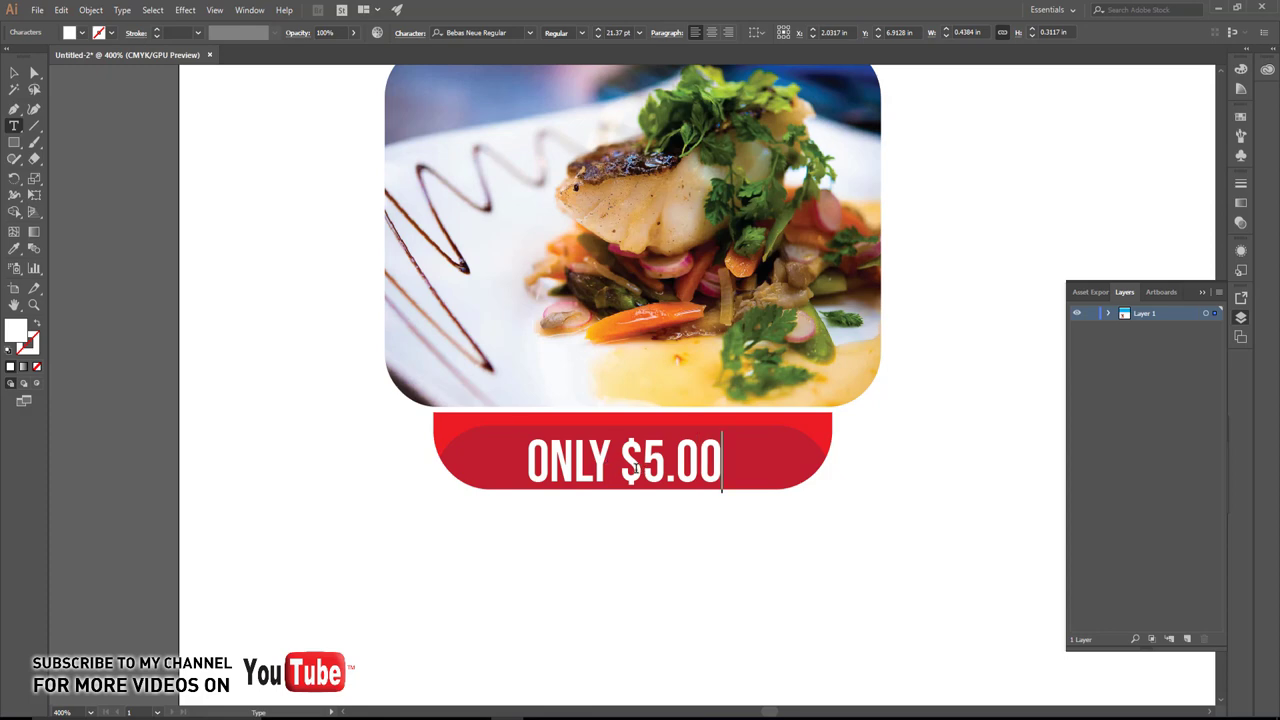
Make the dollar sign in ONLY $5.00 superscript
left_click_drag(642, 468, 619, 468)
left_click(412, 34)
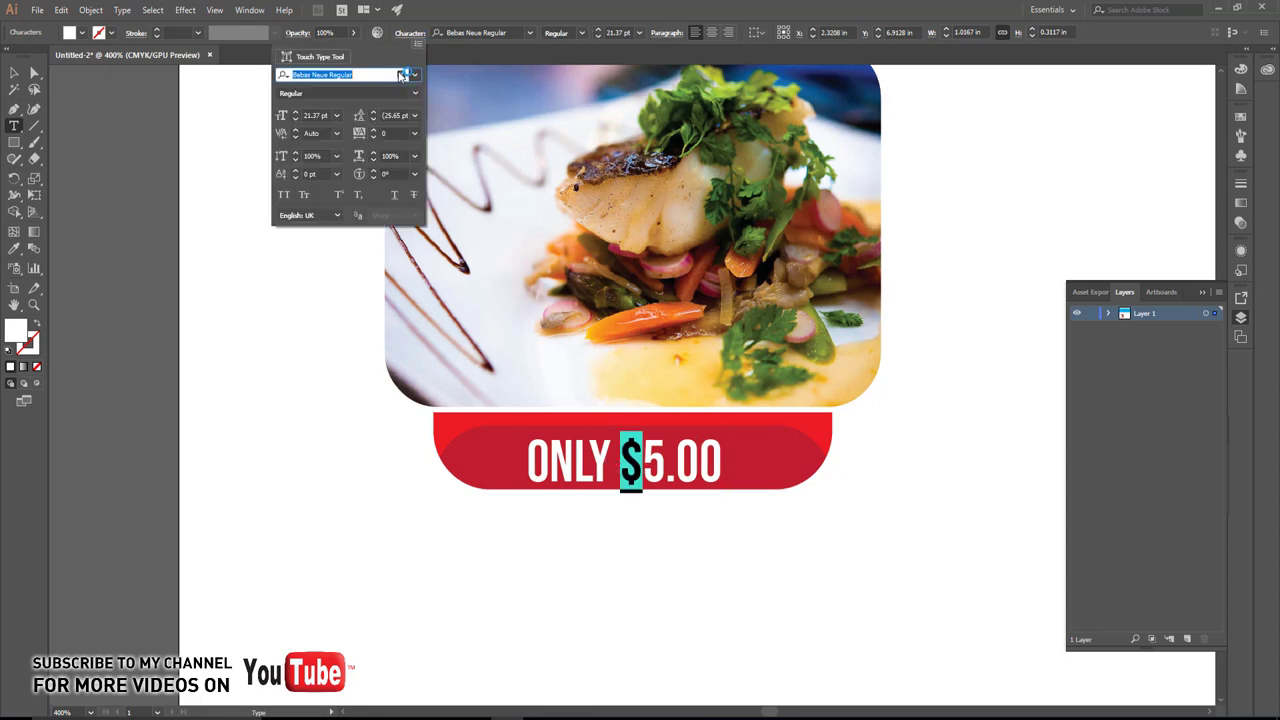
left_click(339, 195)
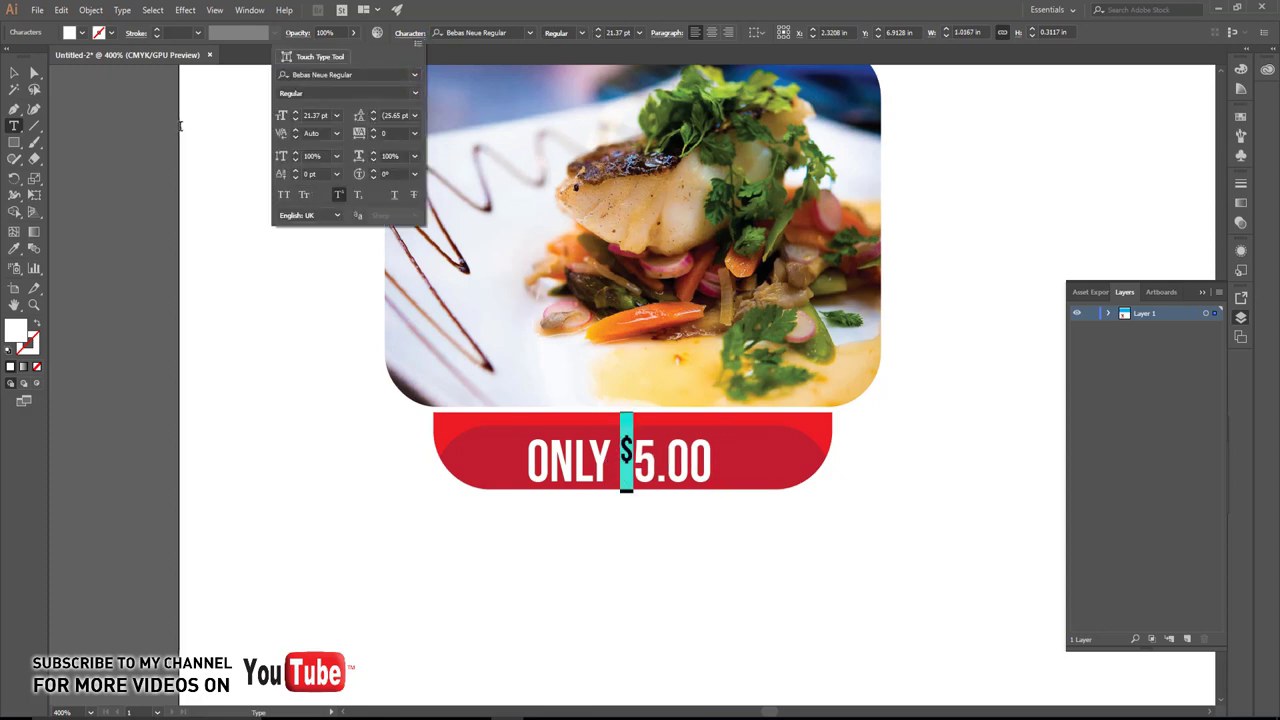
left_click(14, 71)
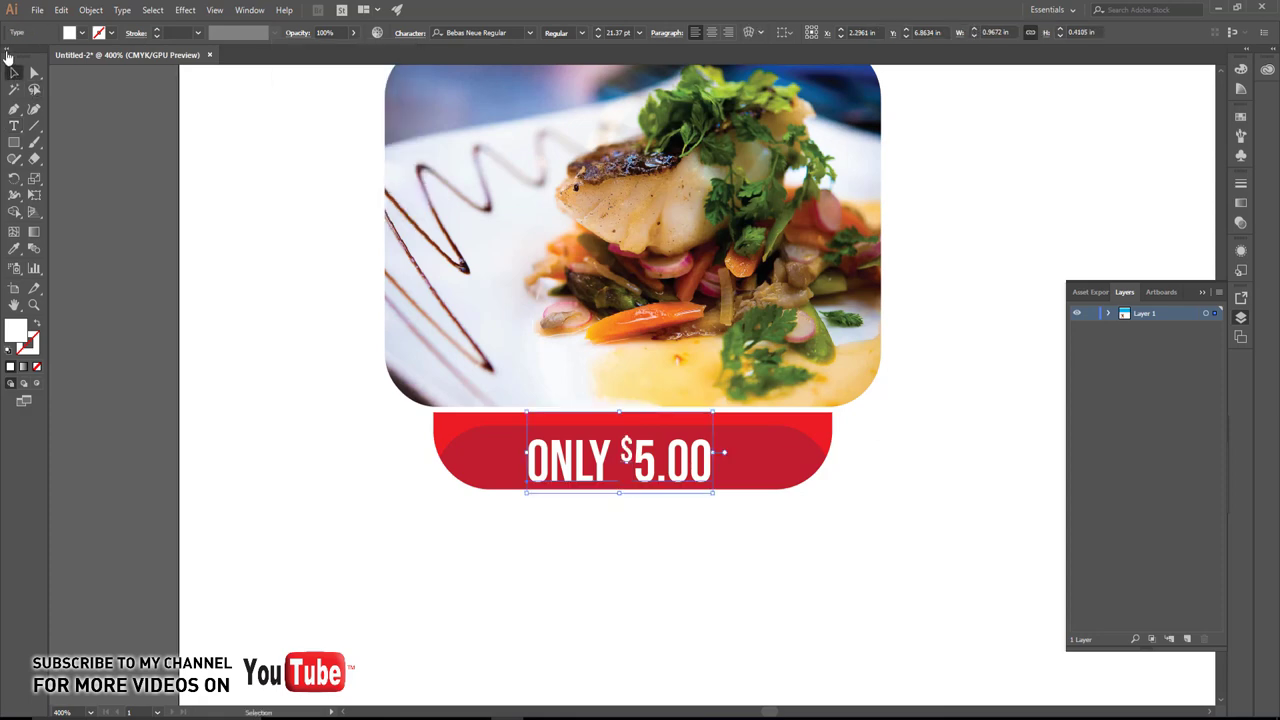
scroll(660, 500, "down", 1)
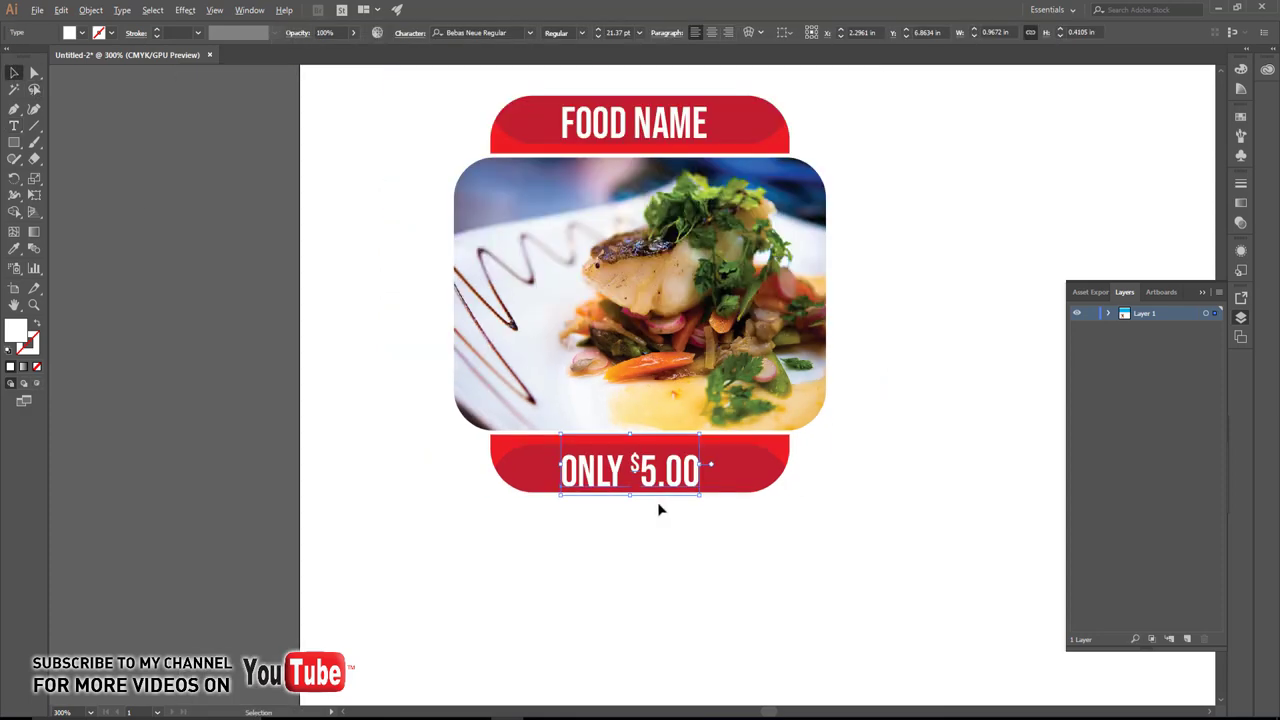
left_click_drag(605, 540, 437, 57)
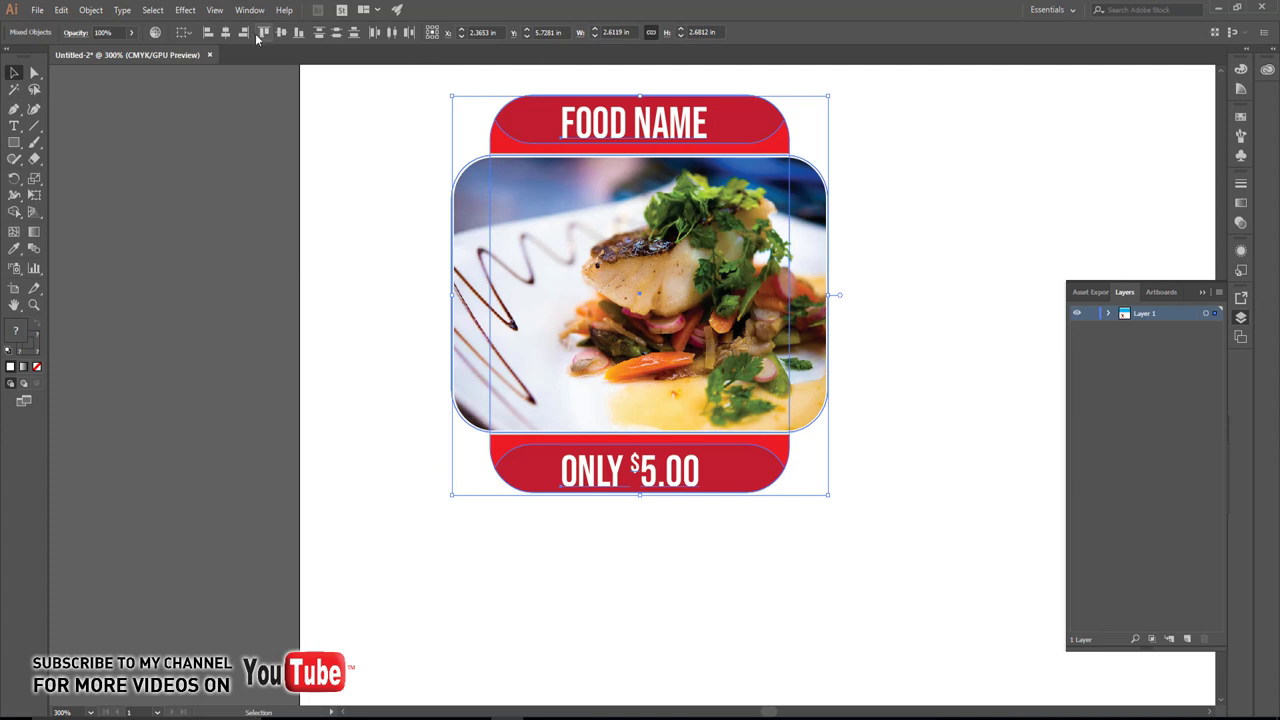
Shrink the food card to about 2.11 × 1.91 in, move it lower, and copy FOOD NAME above it
left_click(850, 436)
scroll(860, 440, "down", 1)
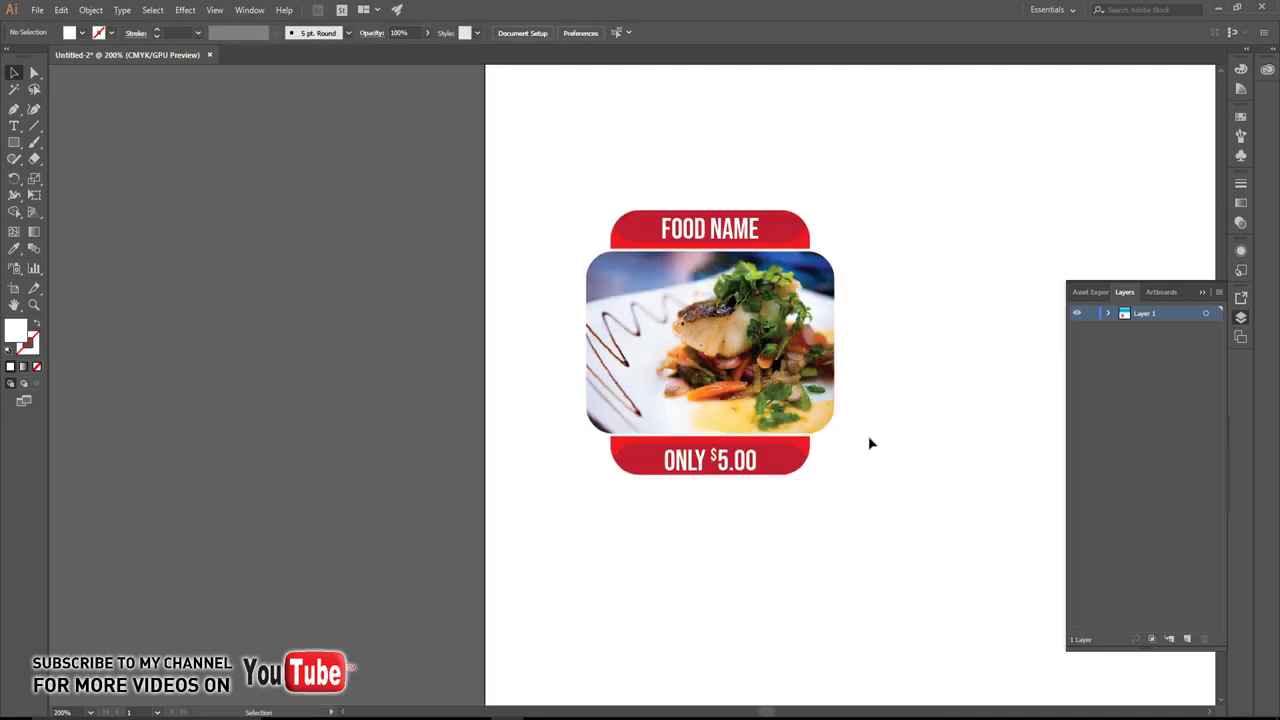
left_click_drag(757, 571, 500, 251)
scroll(500, 251, "down", 2)
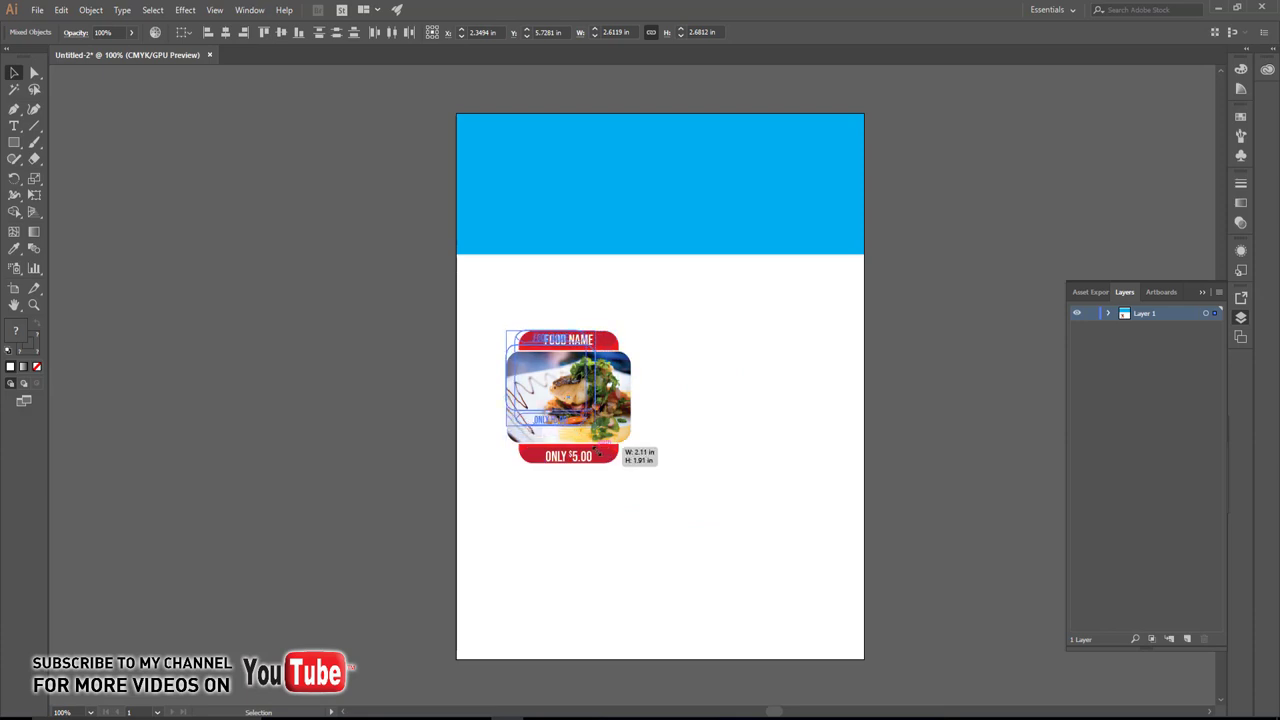
left_click_drag(632, 467, 597, 430)
left_click_drag(588, 385, 588, 428)
left_click(629, 414)
scroll(629, 414, "up", 1)
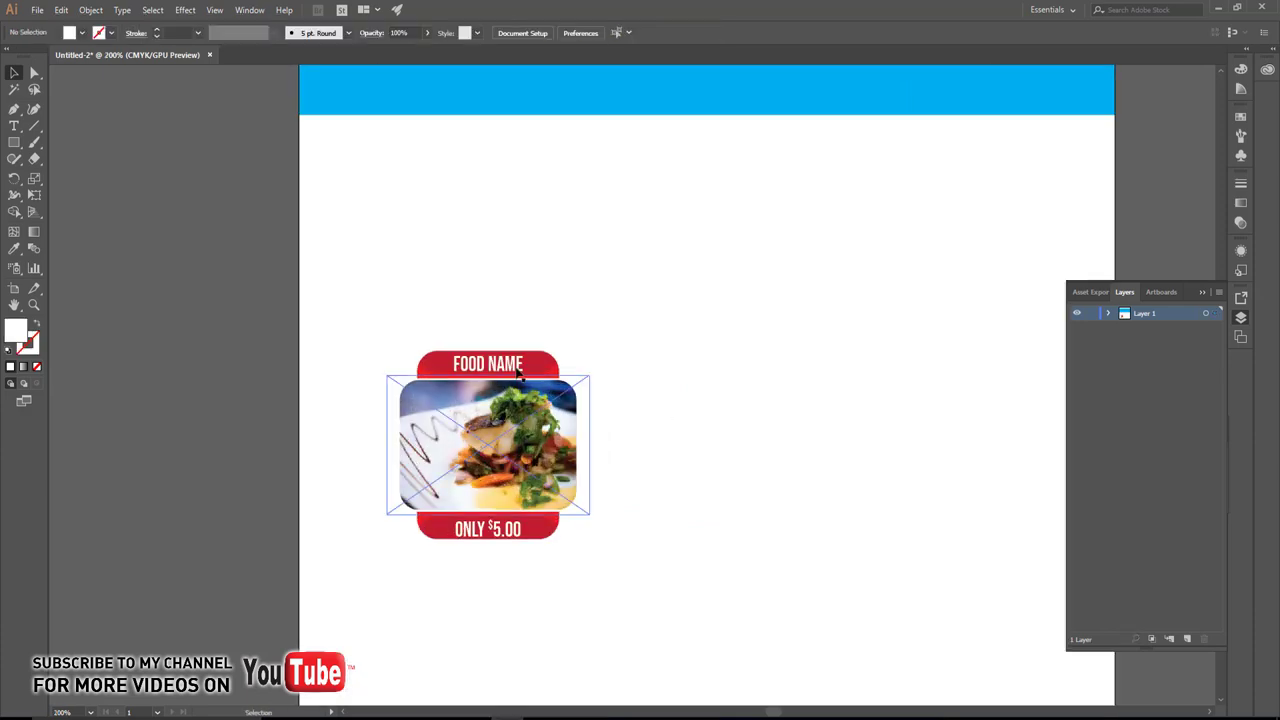
left_click_drag(512, 367, 651, 193)
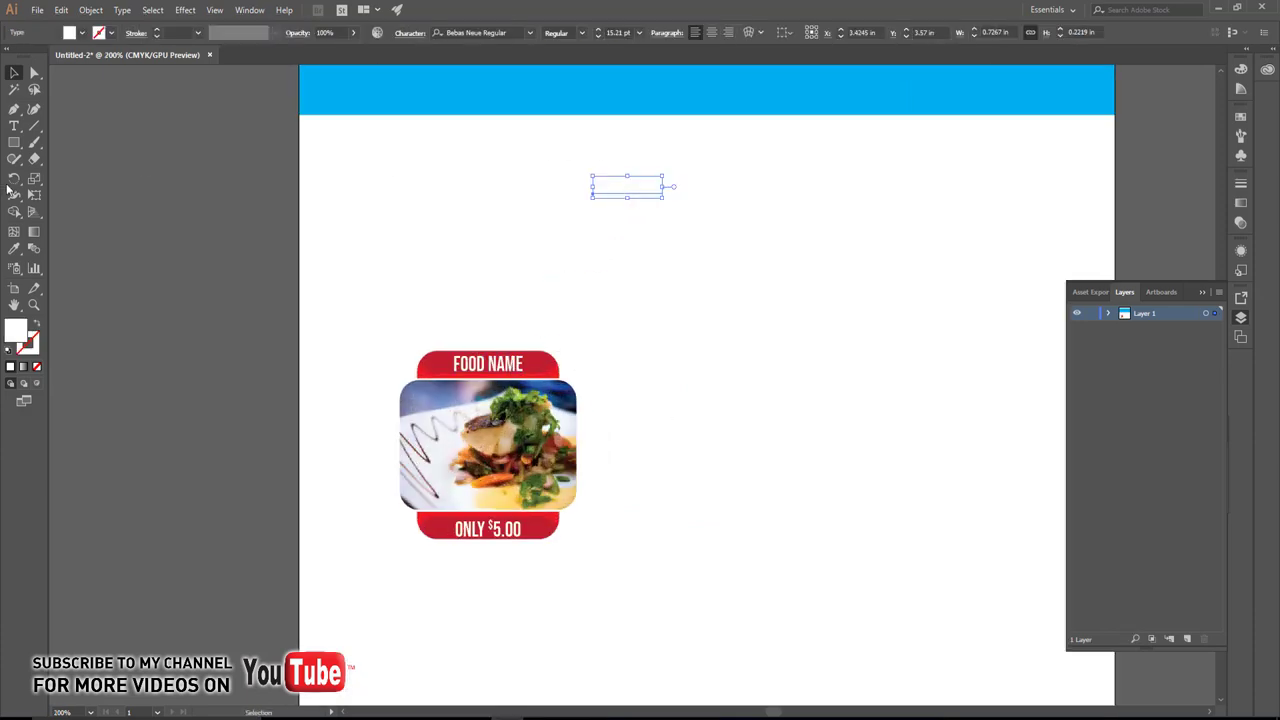
Give the copied text the header bar's blue with the Eyedropper
left_click(14, 248)
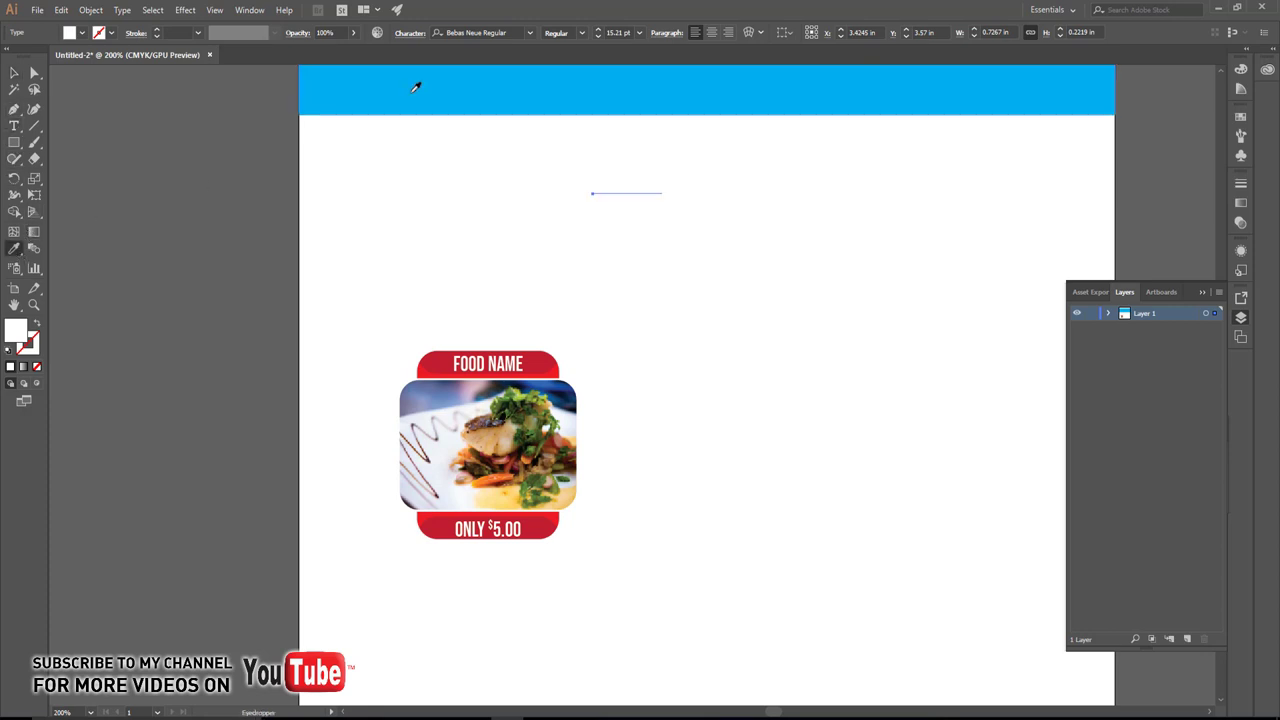
left_click(416, 87)
left_click(14, 72)
left_click_drag(357, 208, 378, 270)
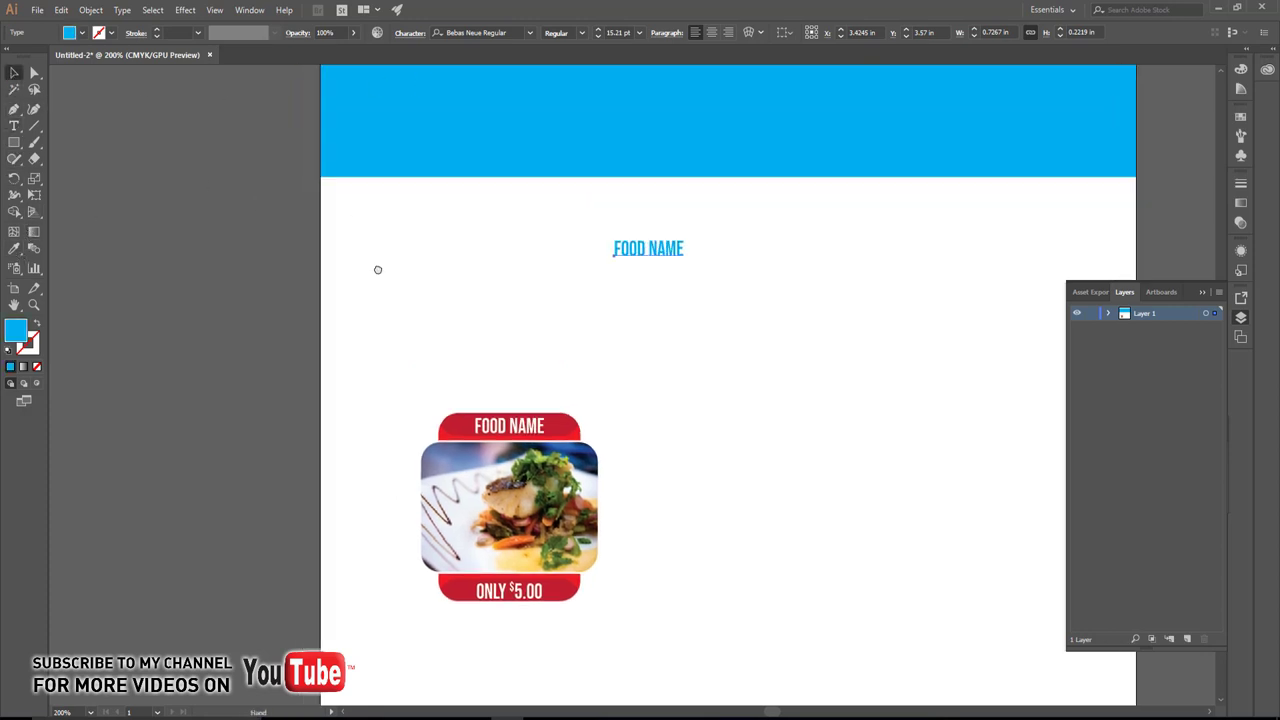
Retype the text as DELIVERY ORDER: followed by the delivery phone number, spaced into groups
key("t")
triple_click(619, 252)
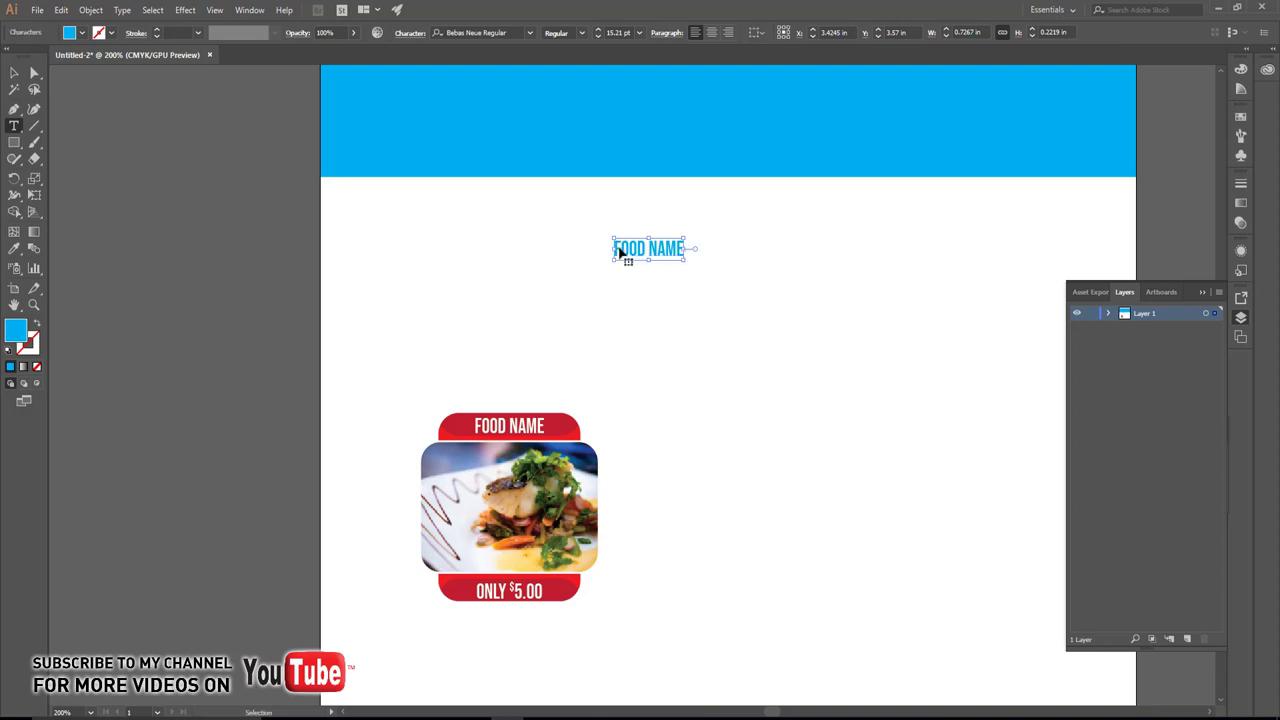
type("DELIVERY")
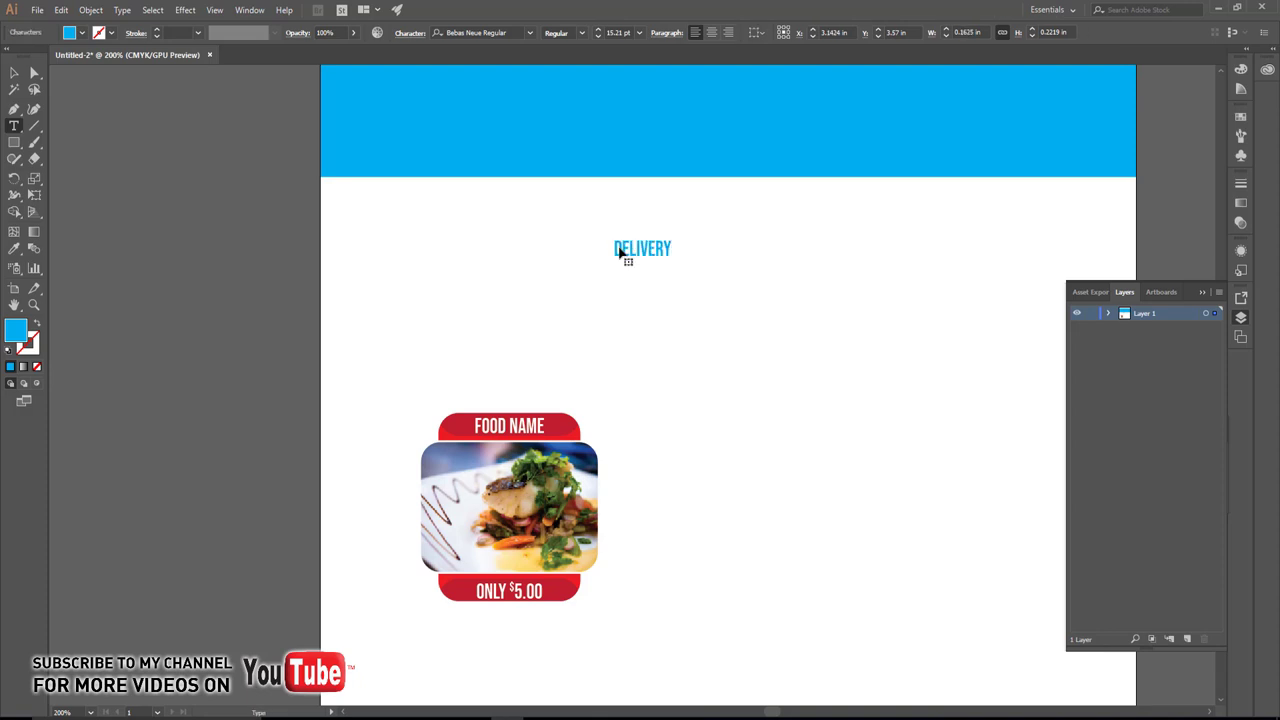
type("ER: +")
type("855")
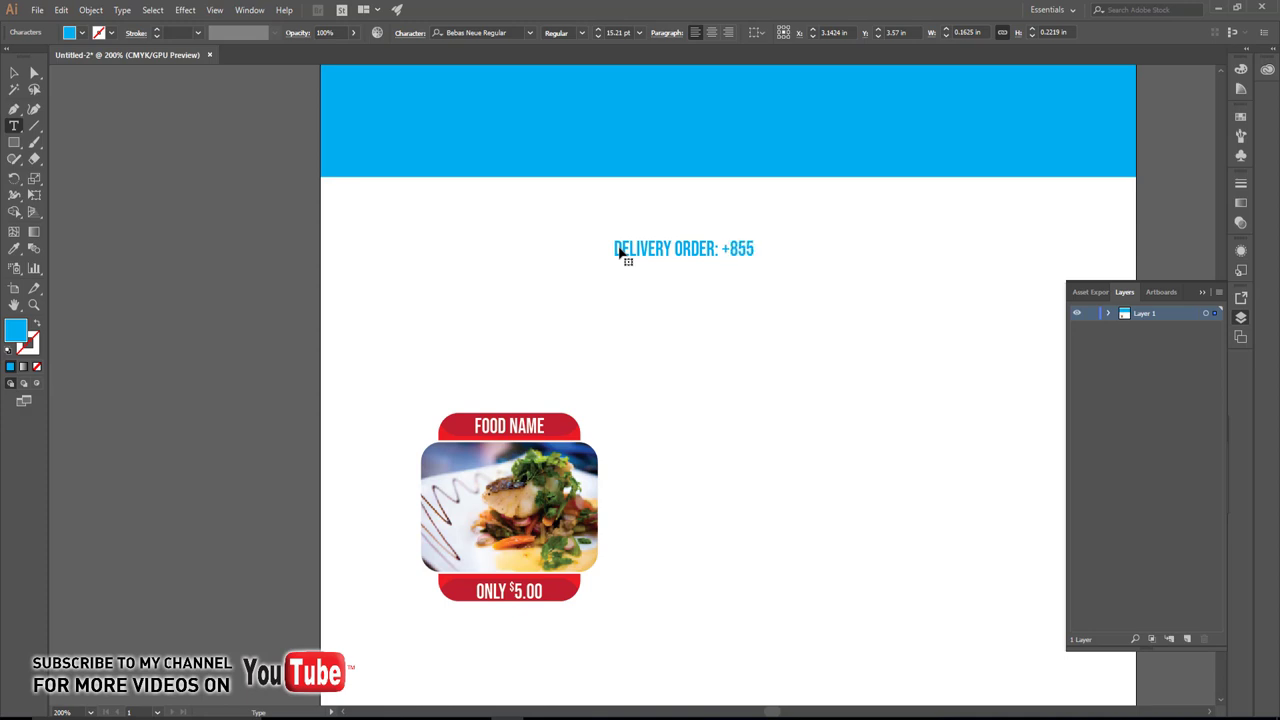
type("4567")
type("89")
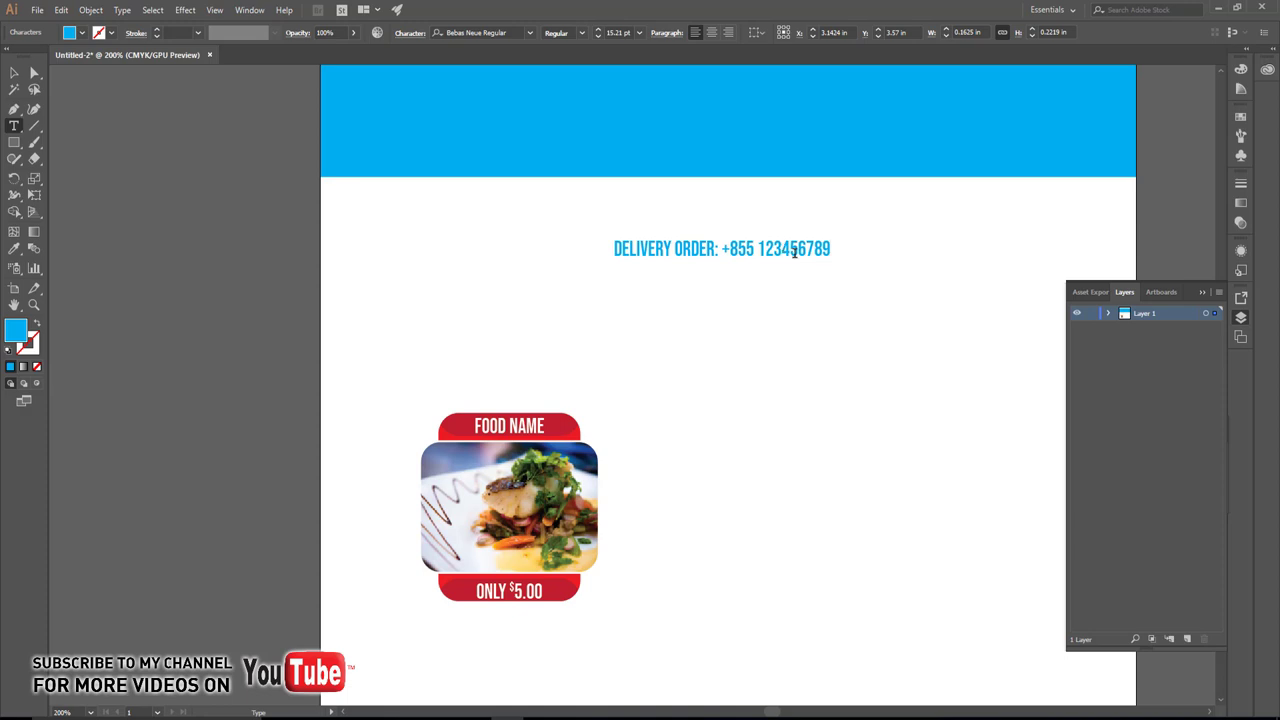
left_click(810, 250)
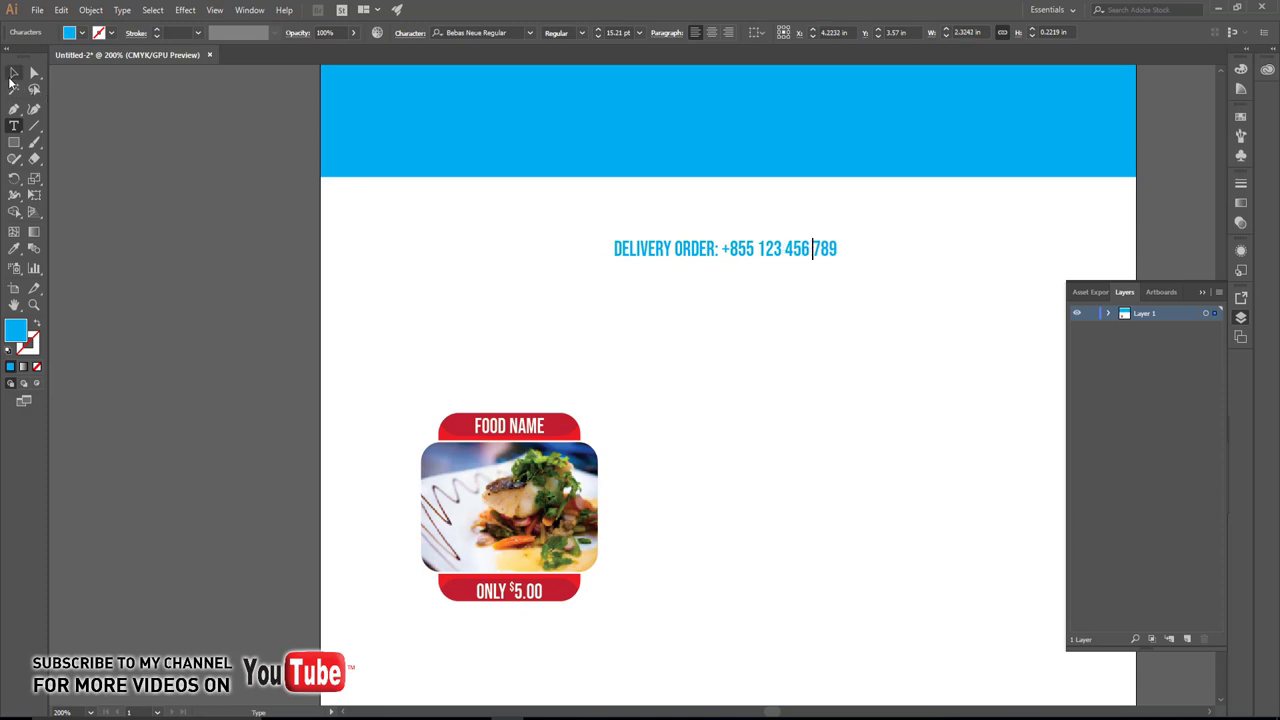
key("Escape")
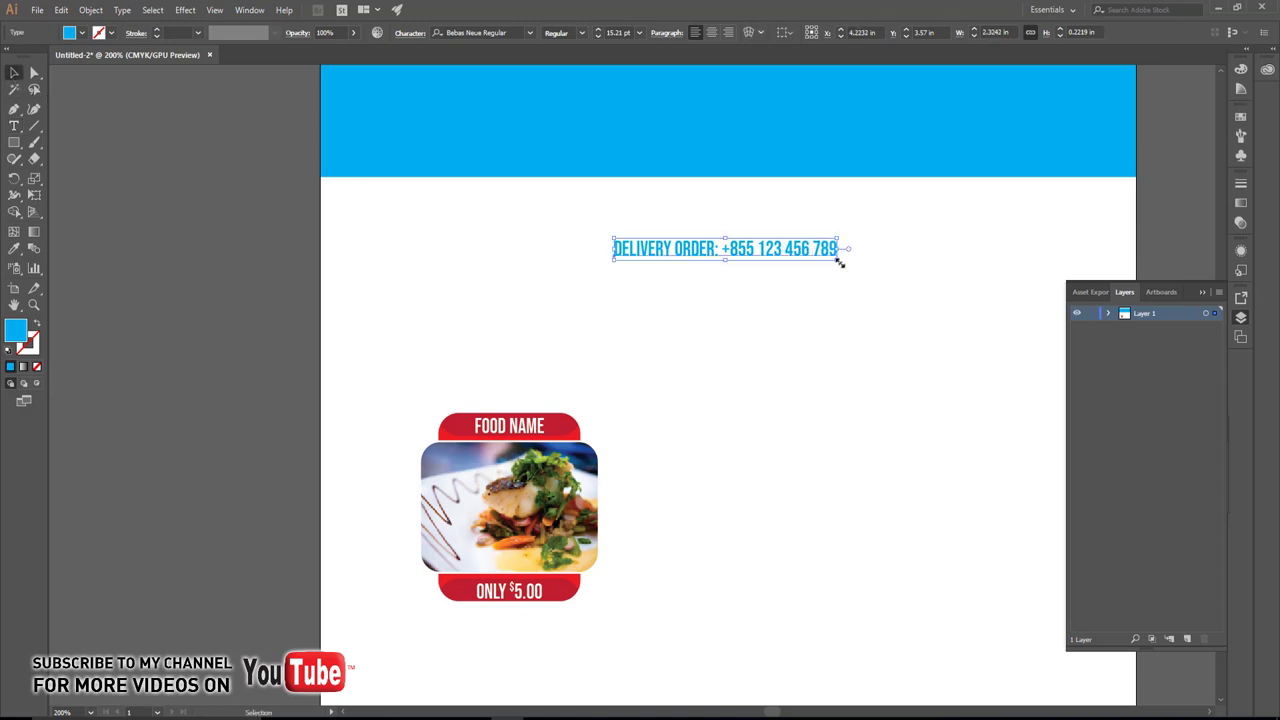
Enlarge the delivery line and copy it below, retyped as 20% OFF ONLY FOR WEEKEN
left_click_drag(838, 261, 902, 286)
mouse_move(791, 277)
left_mouse_down()
mouse_move(783, 308)
mouse_move(763, 314)
left_mouse_up()
triple_click(741, 308)
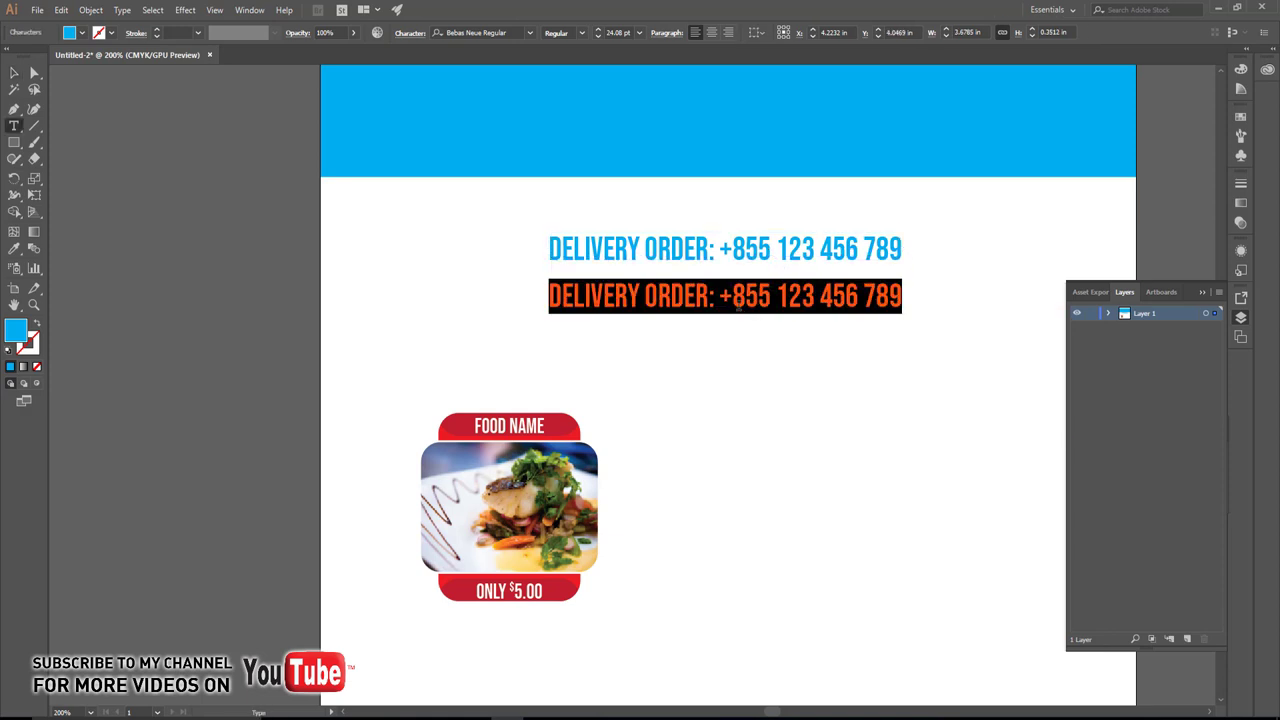
type("20")
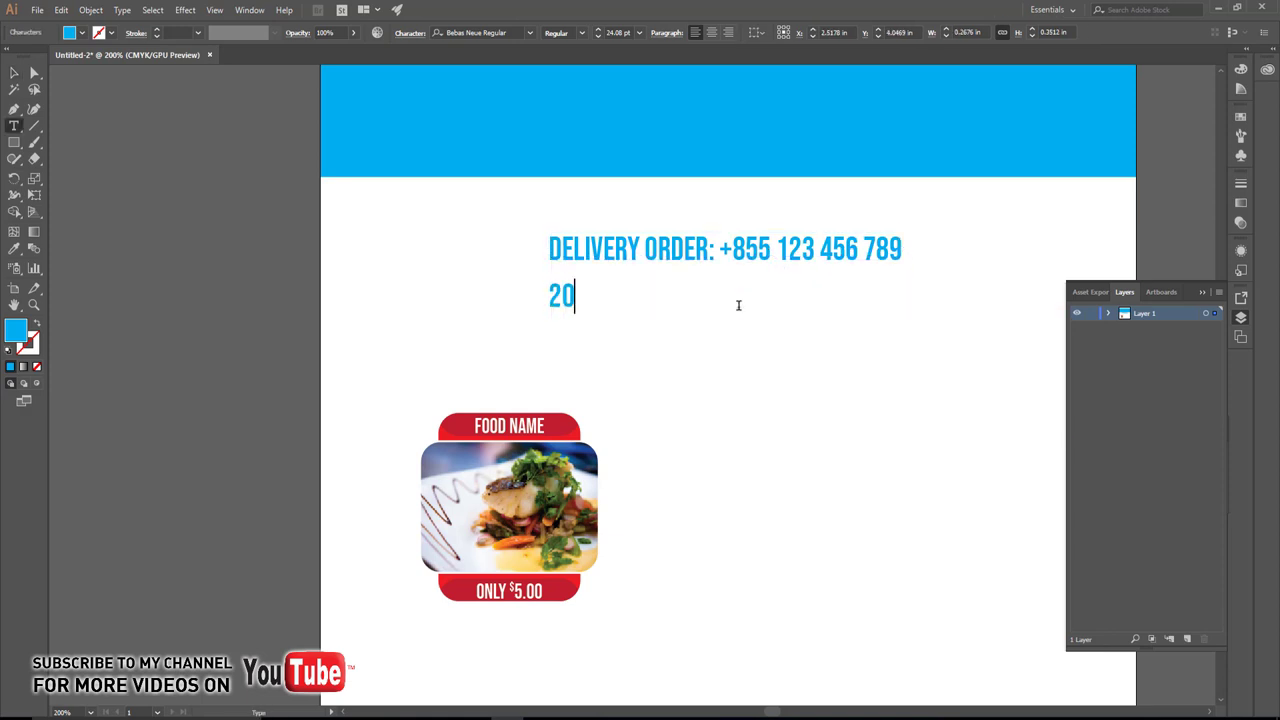
type("%")
type(" OFF ")
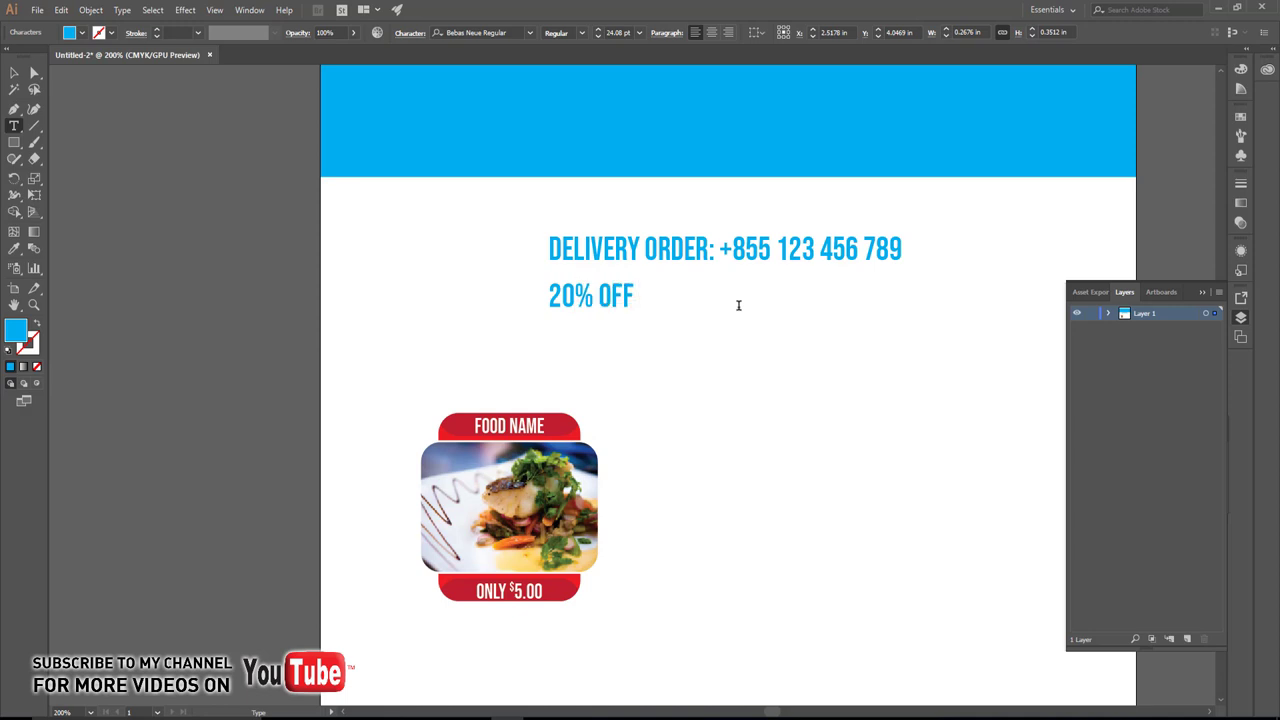
type("ONLY")
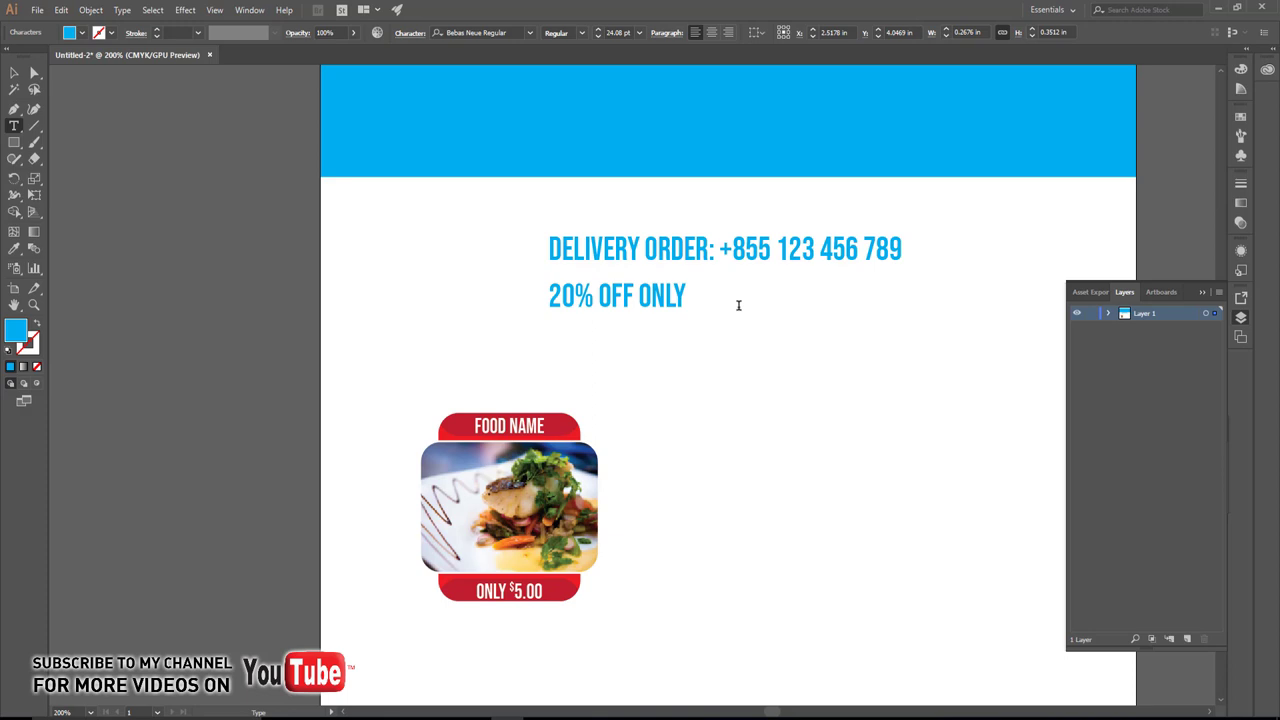
type(" FOR W")
type("EEKE")
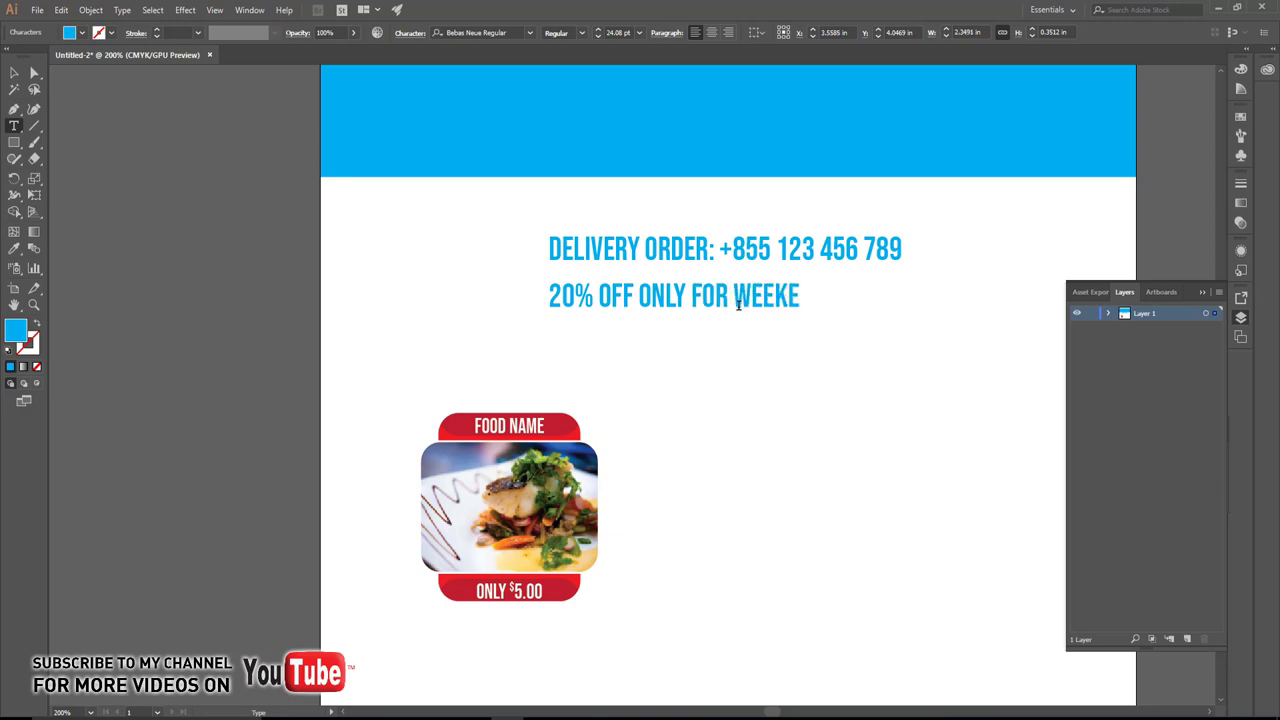
type("N")
key("Escape")
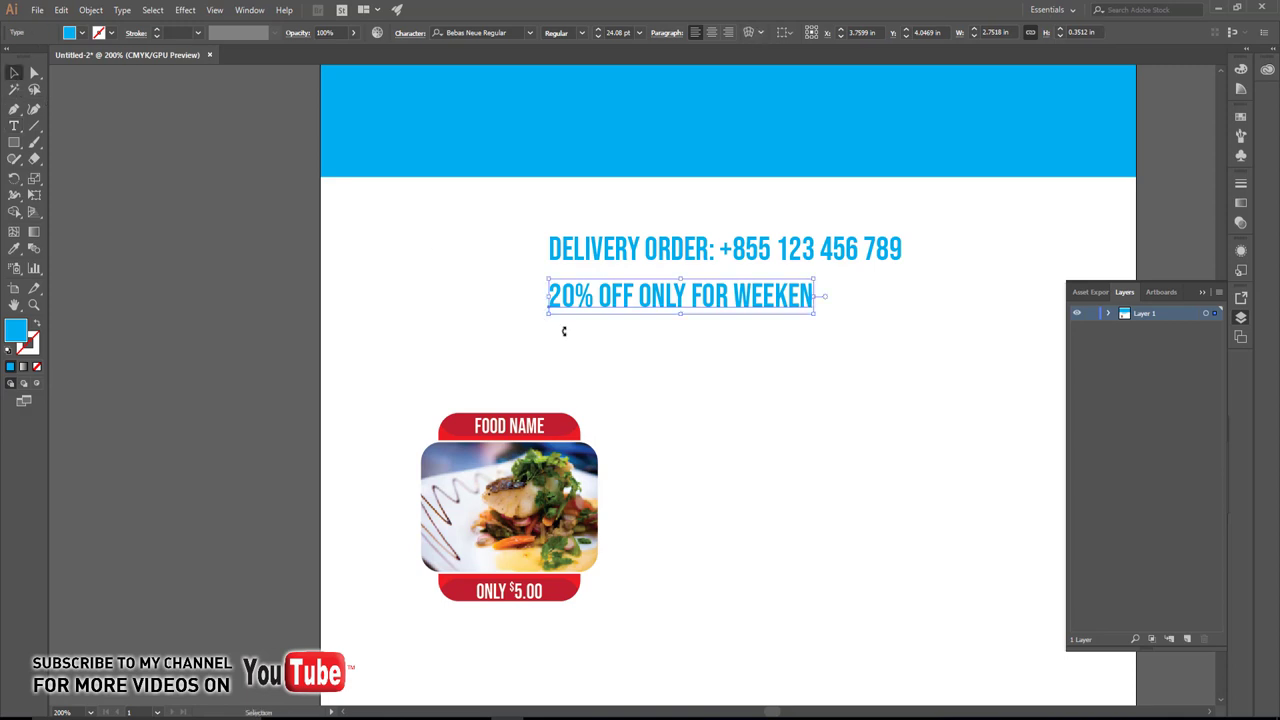
Enlarge the offer line, set 20% OFF to 36 pt, and draw a bar over the delivery line
mouse_move(818, 322)
left_mouse_down()
mouse_move(857, 323)
mouse_move(862, 336)
left_mouse_up()
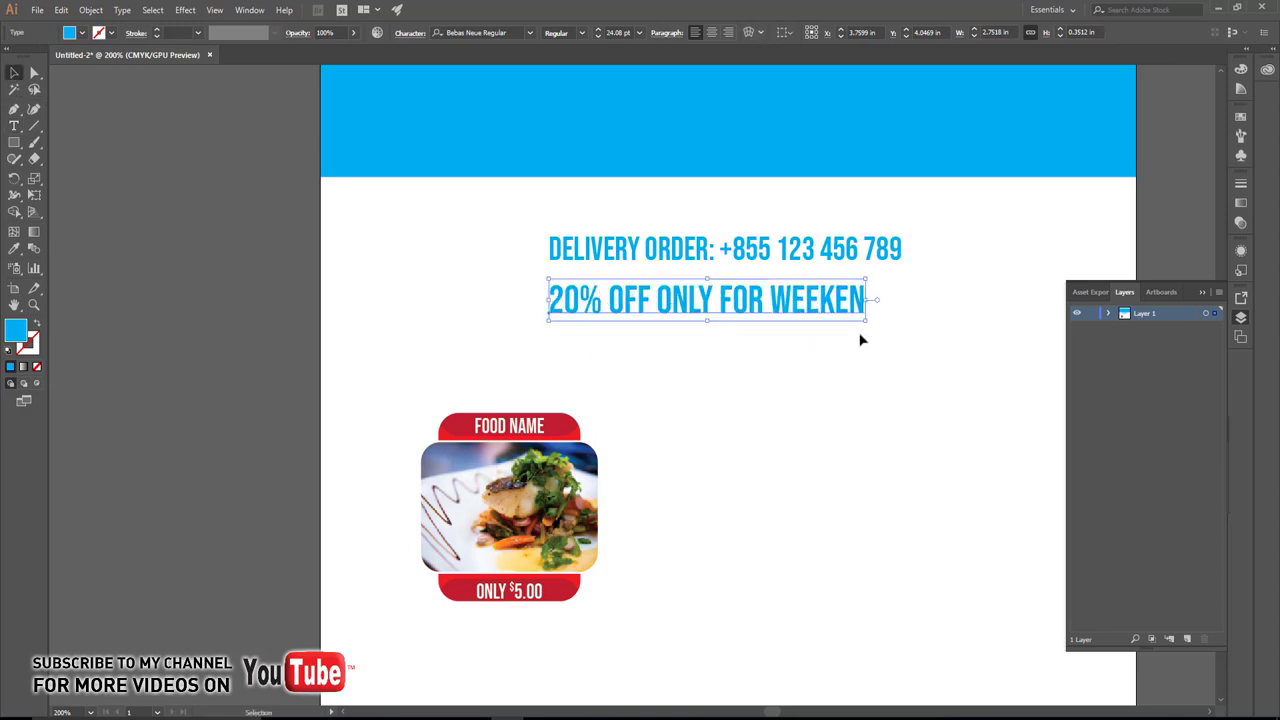
key("t")
left_click_drag(659, 303, 490, 298)
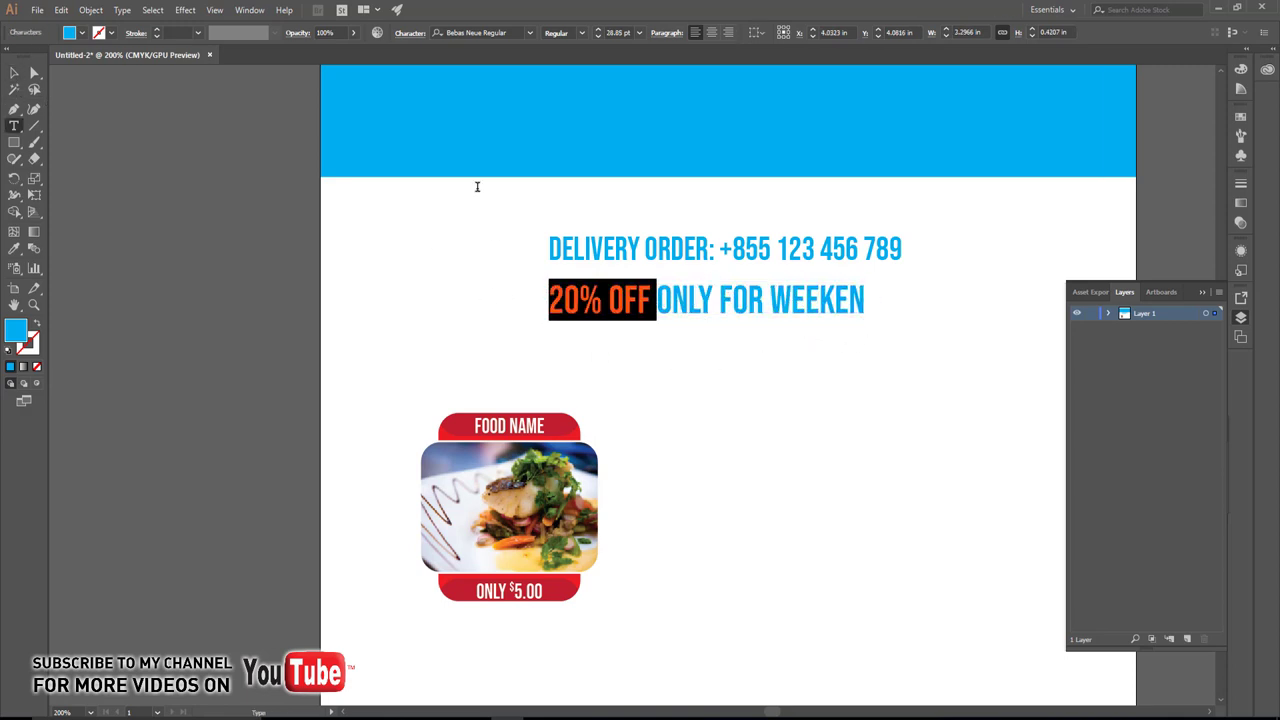
left_click(598, 30)
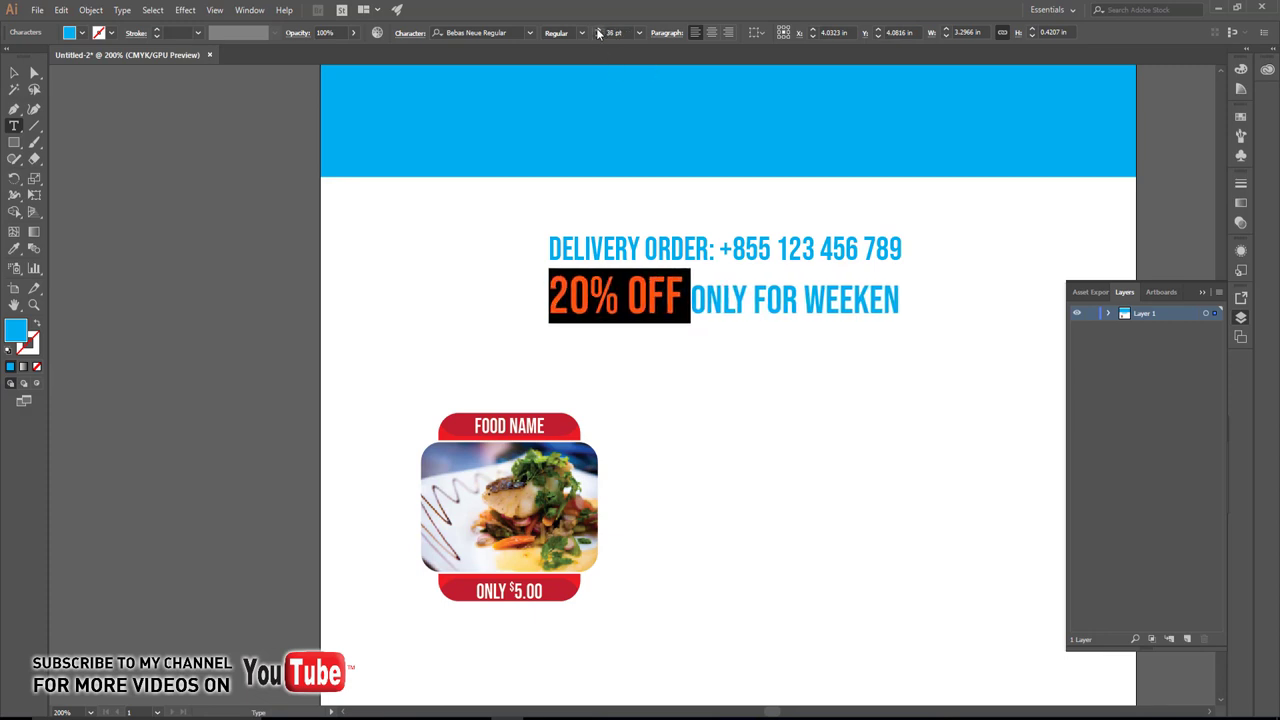
left_click(14, 72)
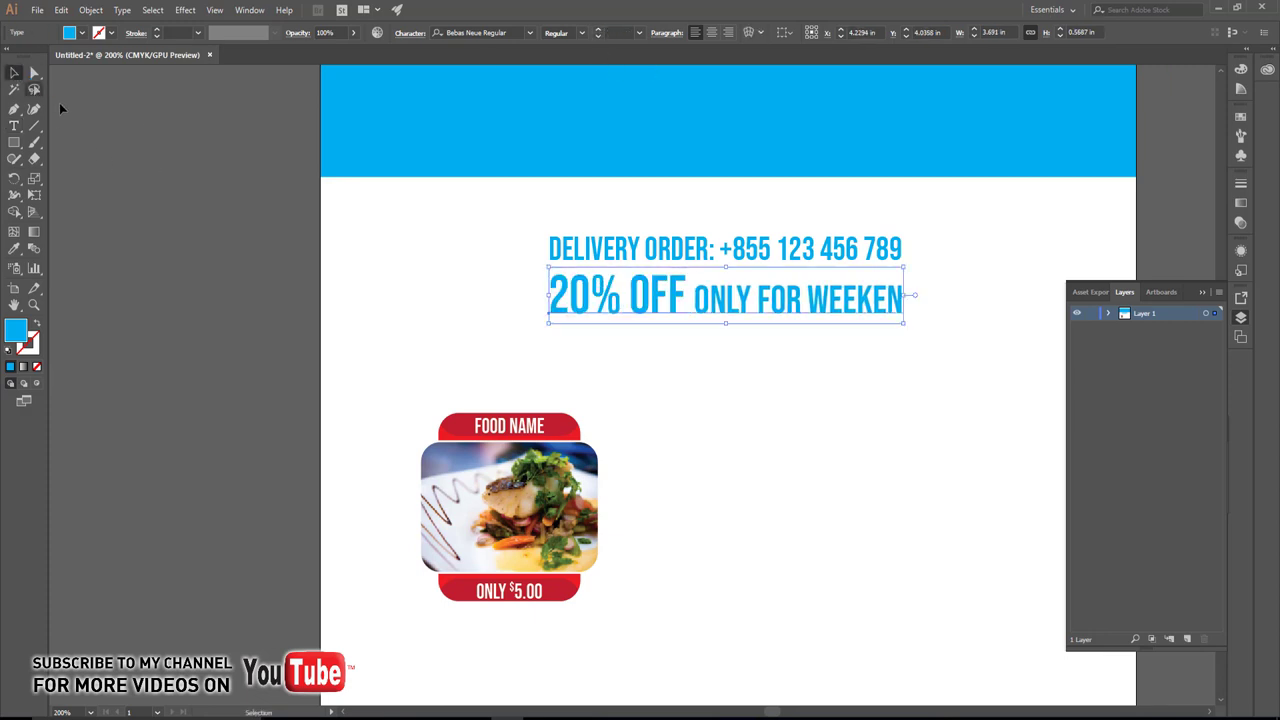
left_click(14, 142)
left_click_drag(531, 229, 928, 270)
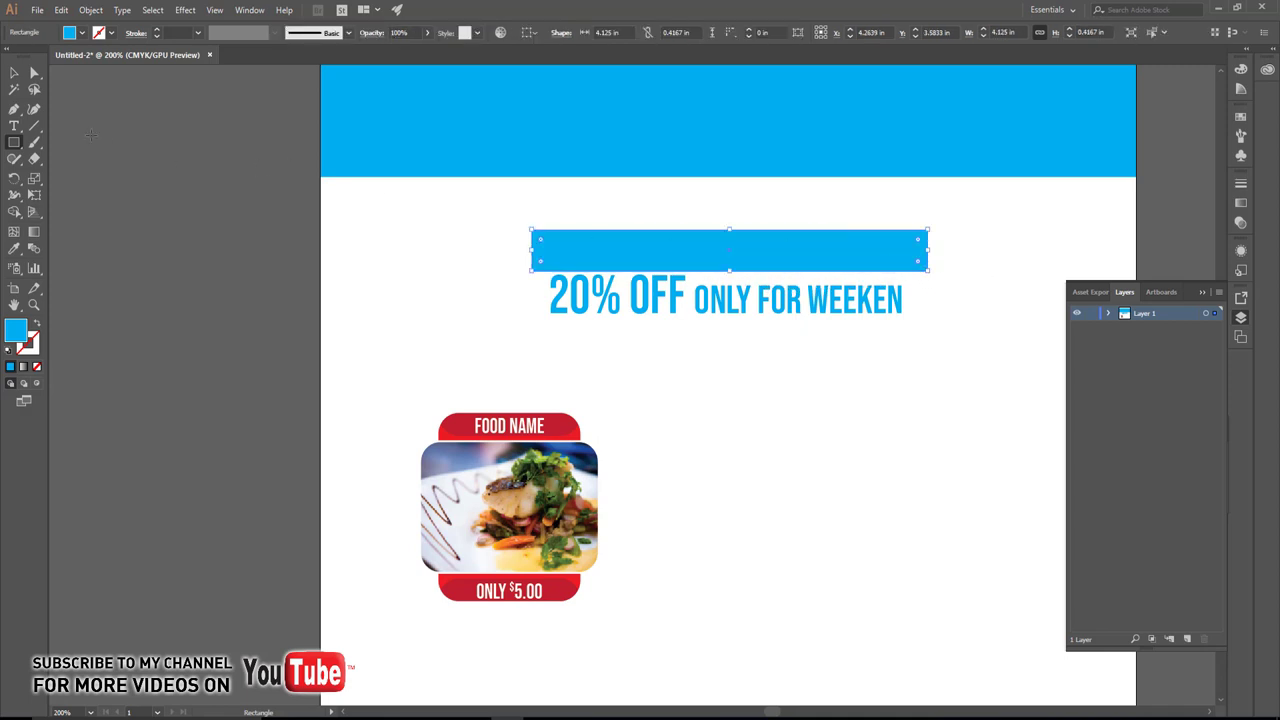
Round the bar into a pill and centre it with the text on the artboard
left_click(14, 72)
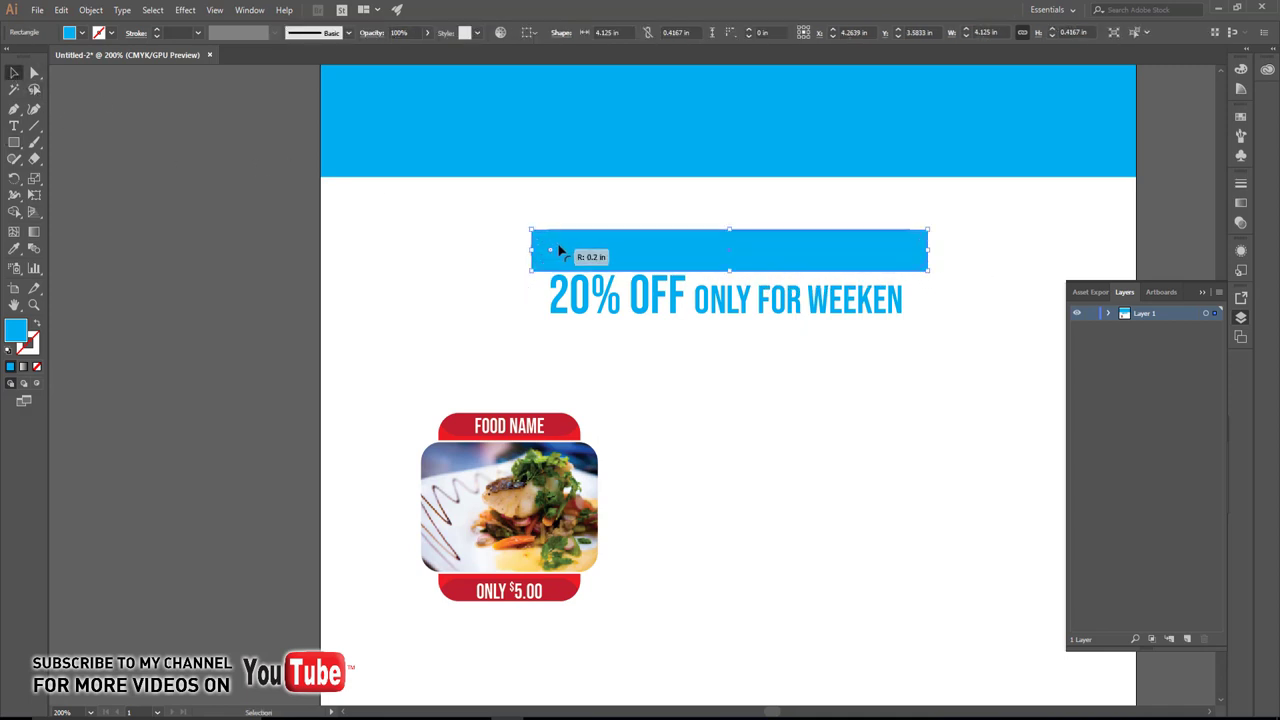
left_click_drag(541, 249, 600, 258)
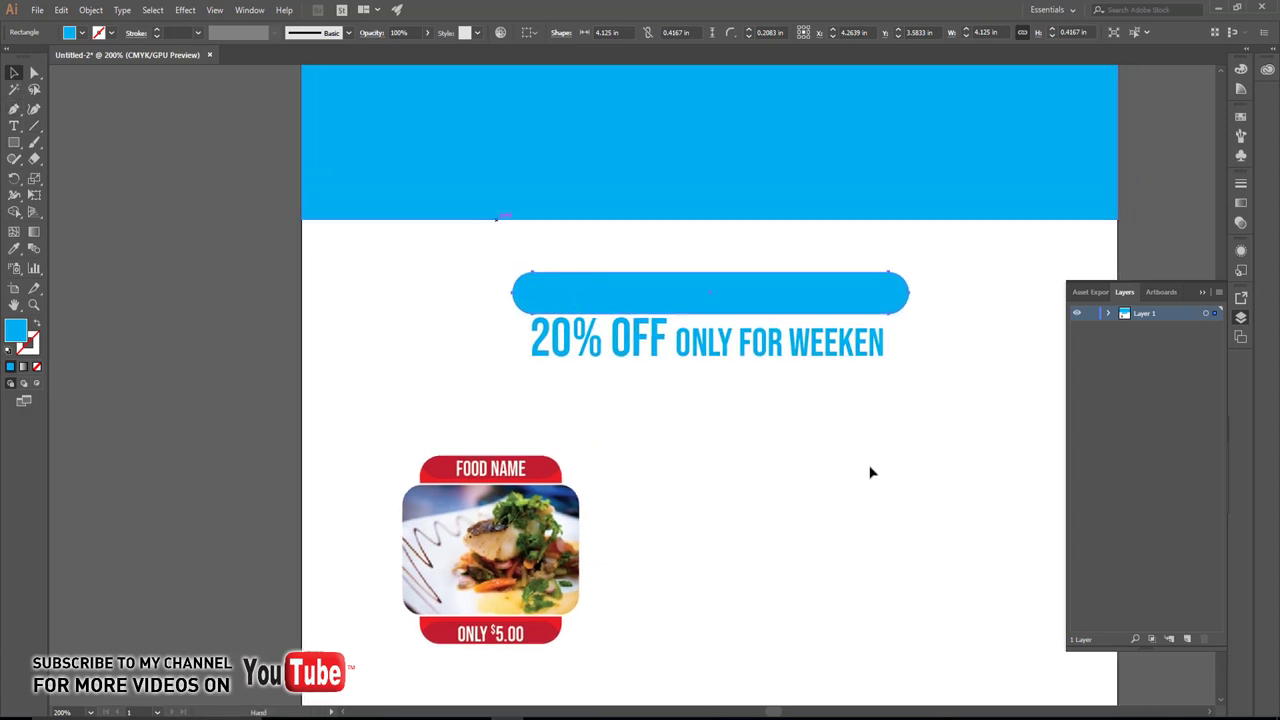
left_click_drag(877, 452, 621, 269)
left_click(409, 34)
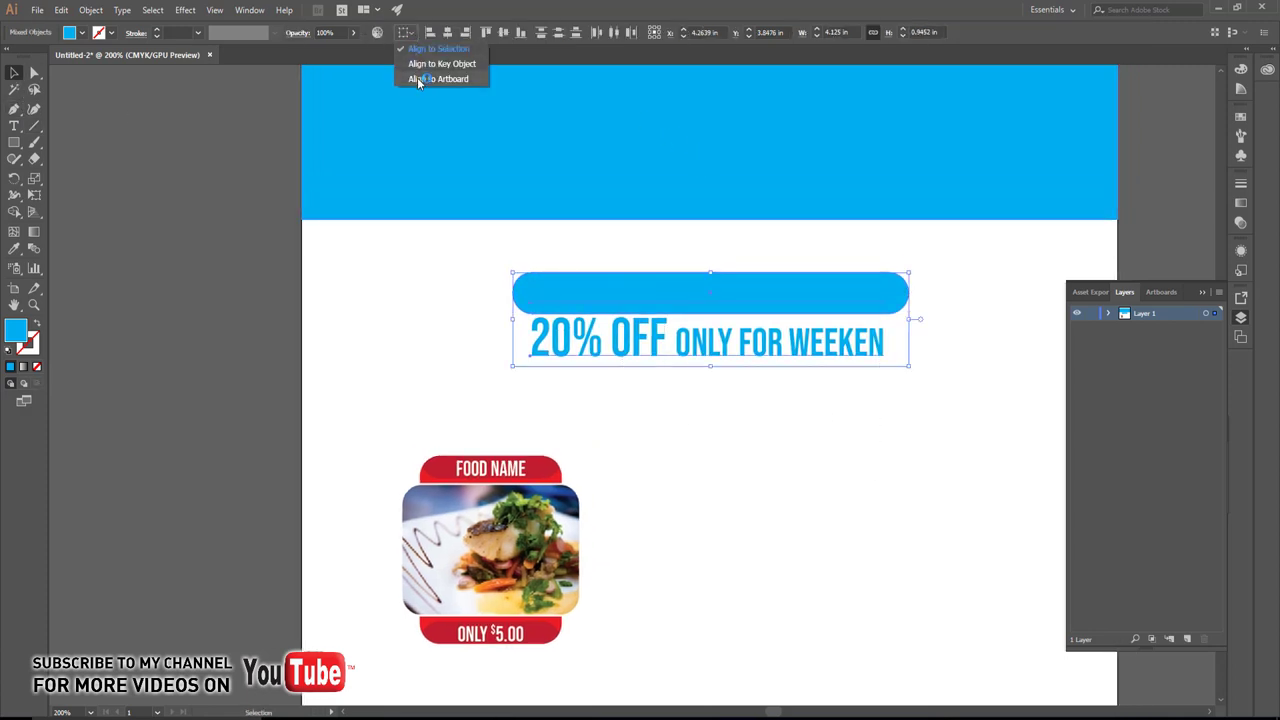
left_click(420, 78)
left_click(460, 32)
left_click(803, 318)
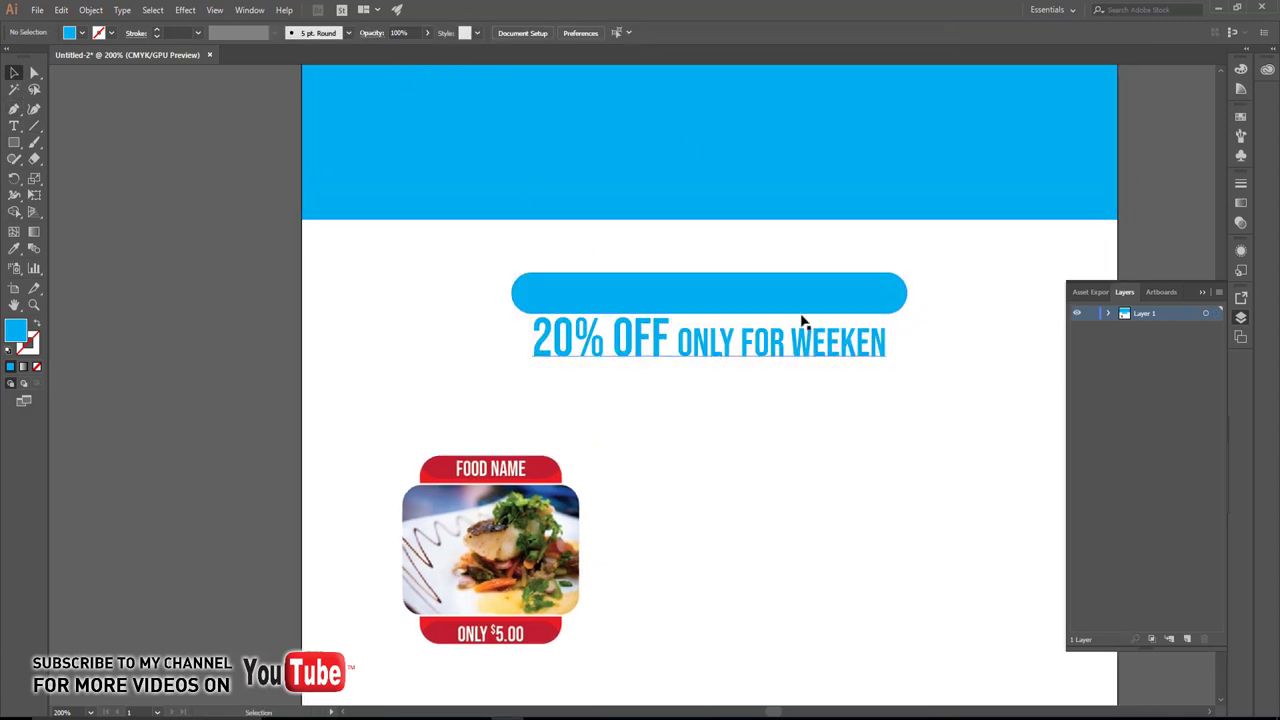
Send the blue bar behind the delivery line and make the text white
left_click(814, 289)
right_click(814, 288)
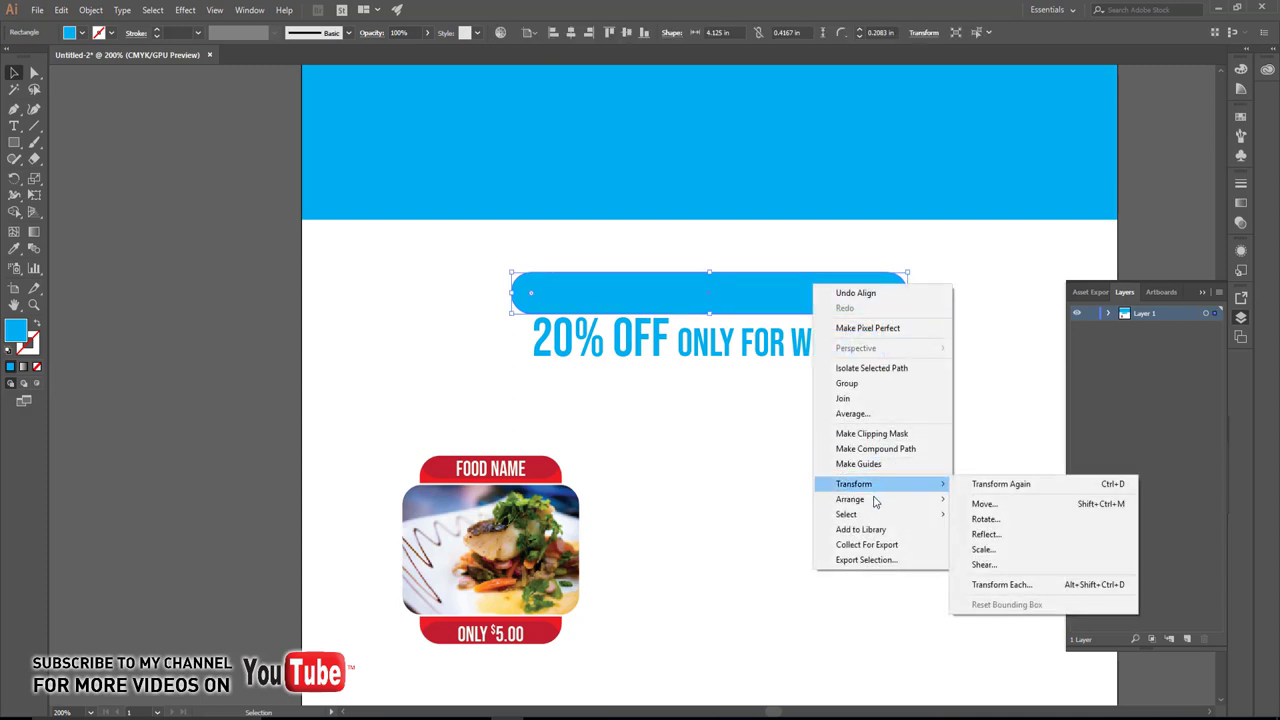
mouse_move(850, 499)
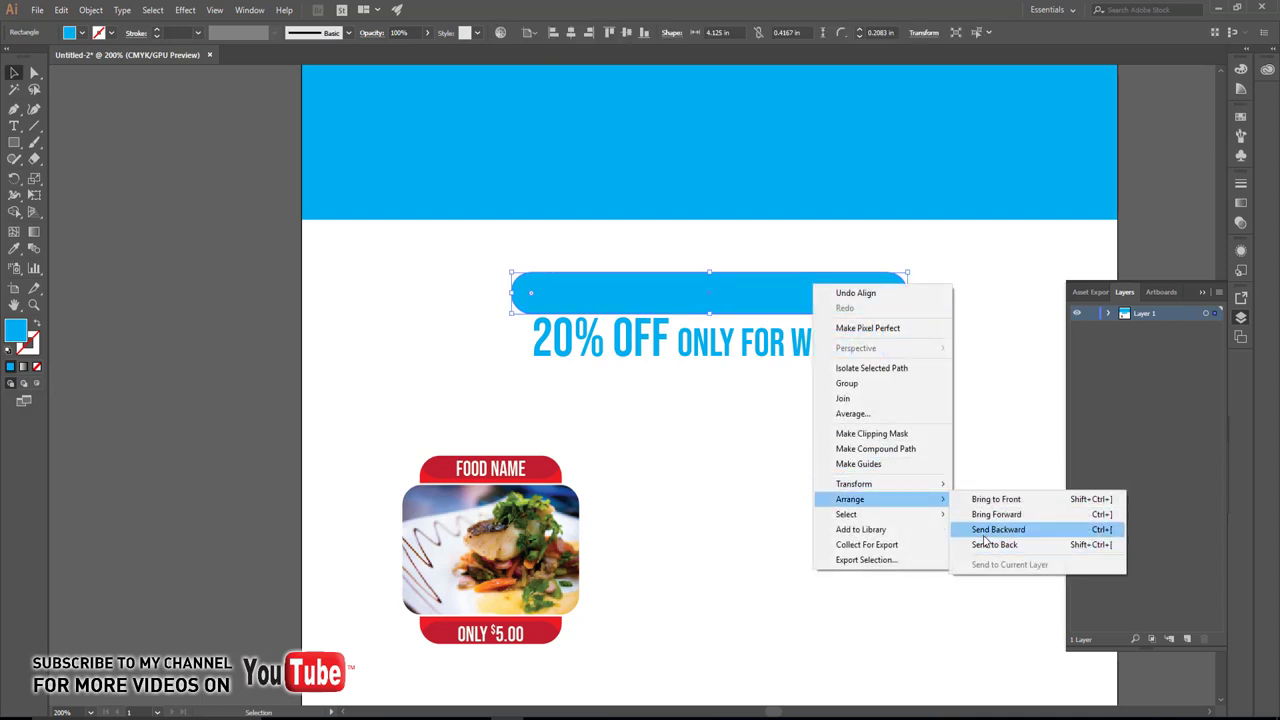
left_click(985, 545)
left_click(894, 465)
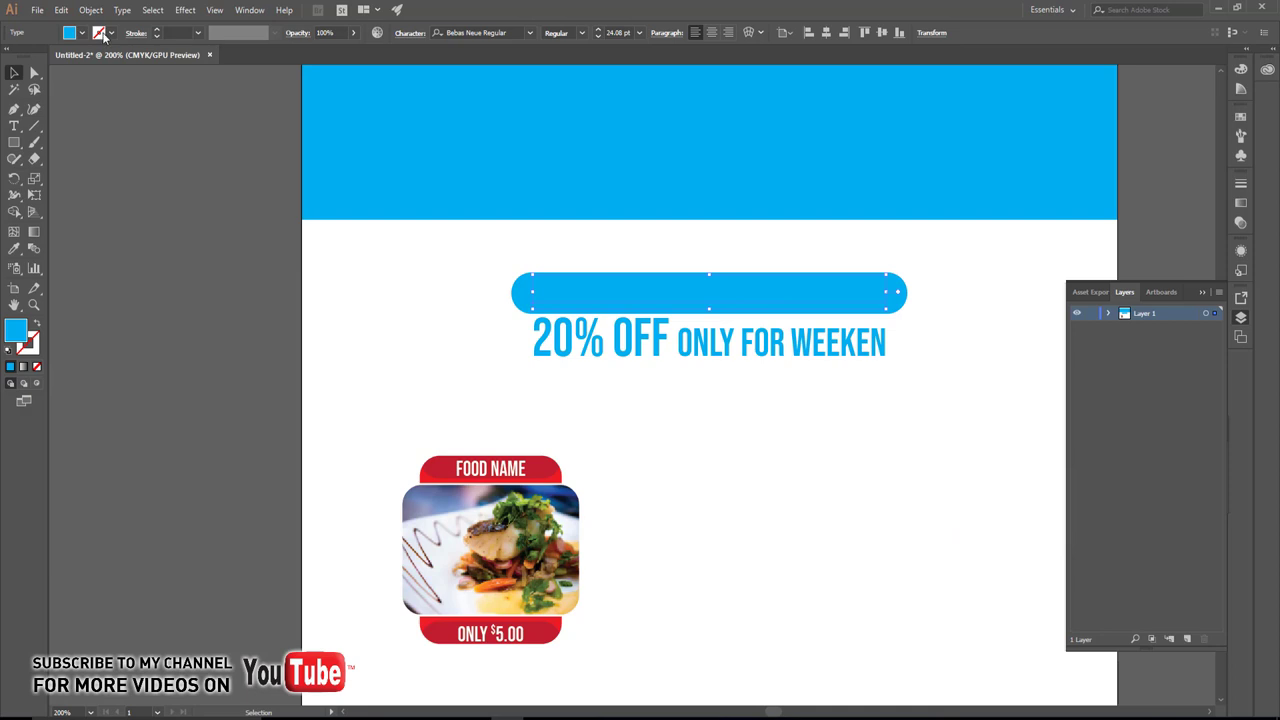
left_click(82, 33)
left_click(30, 60)
left_click(343, 314)
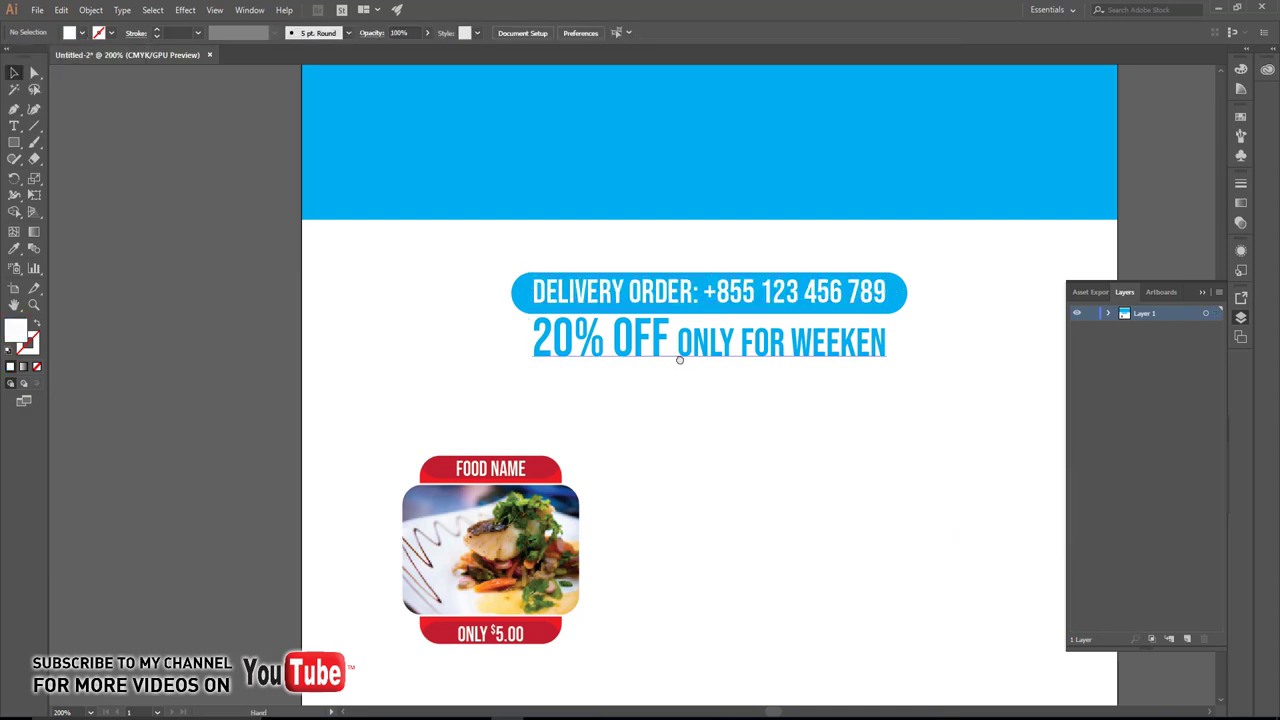
left_click_drag(707, 377, 671, 354)
Copy the offer line above the delivery bar and set its font to Dancing Script OT
left_click(680, 298)
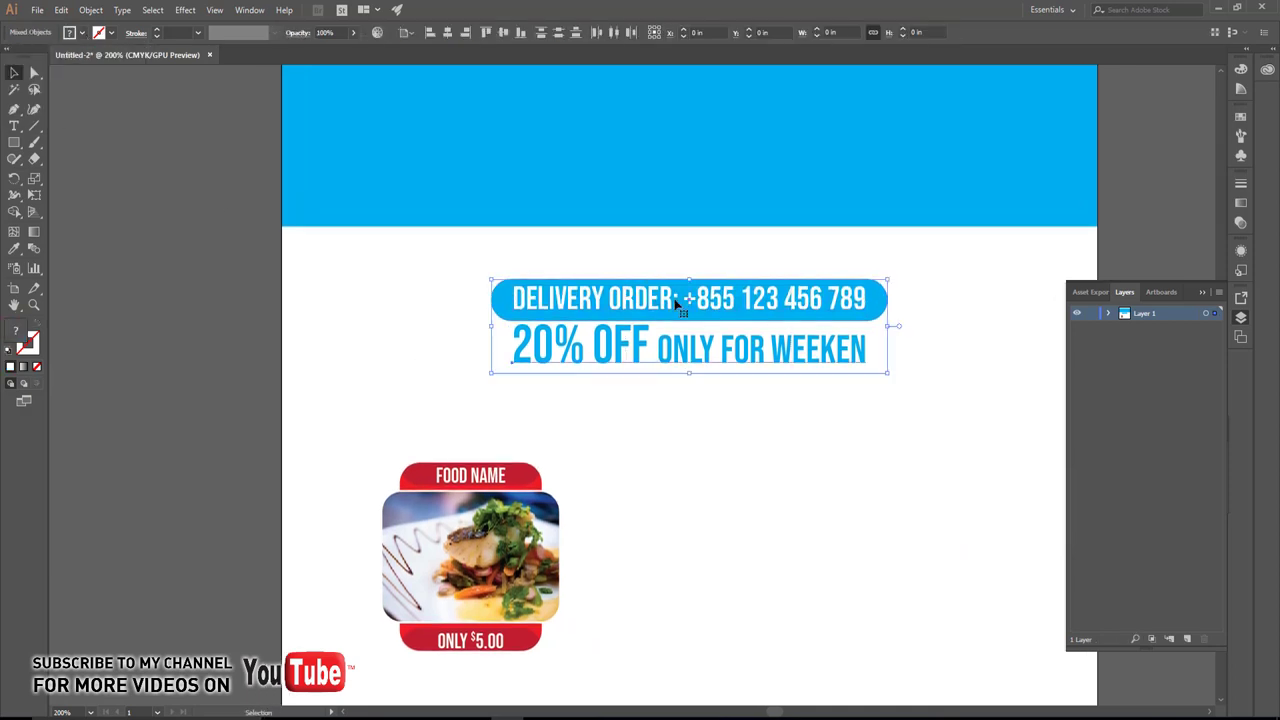
left_click(707, 403)
left_click_drag(720, 350, 720, 260)
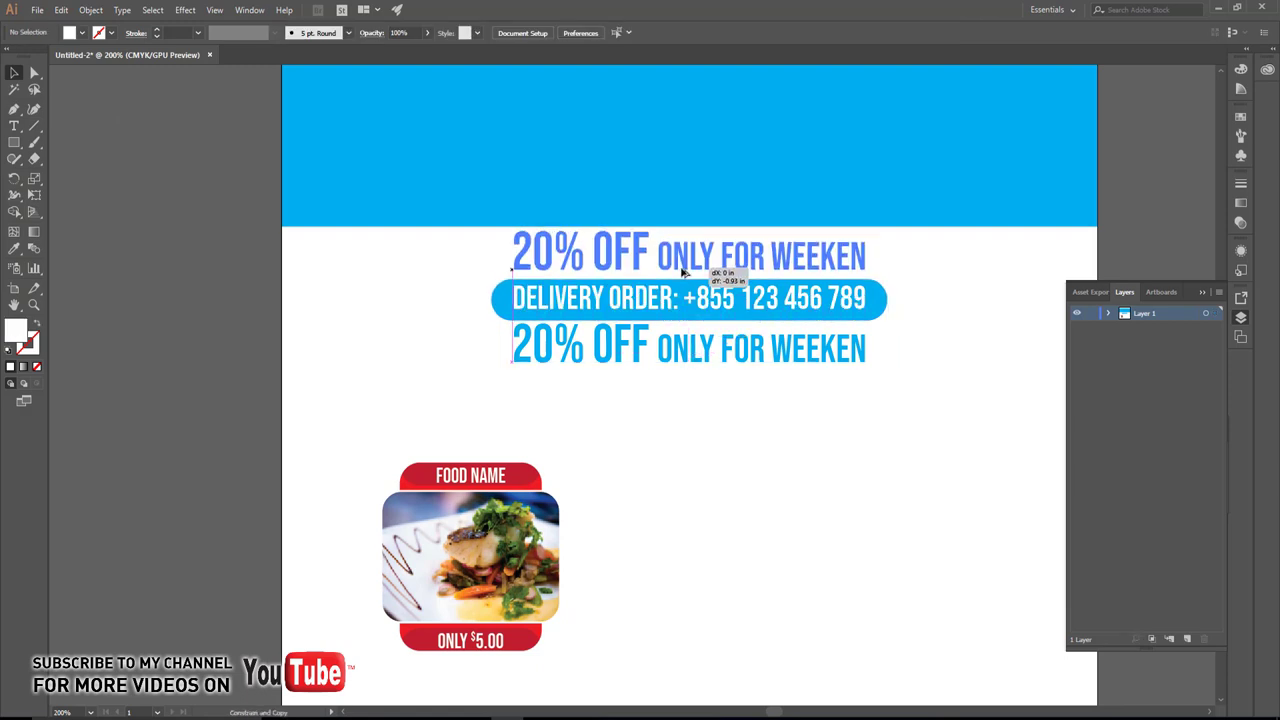
left_click(487, 33)
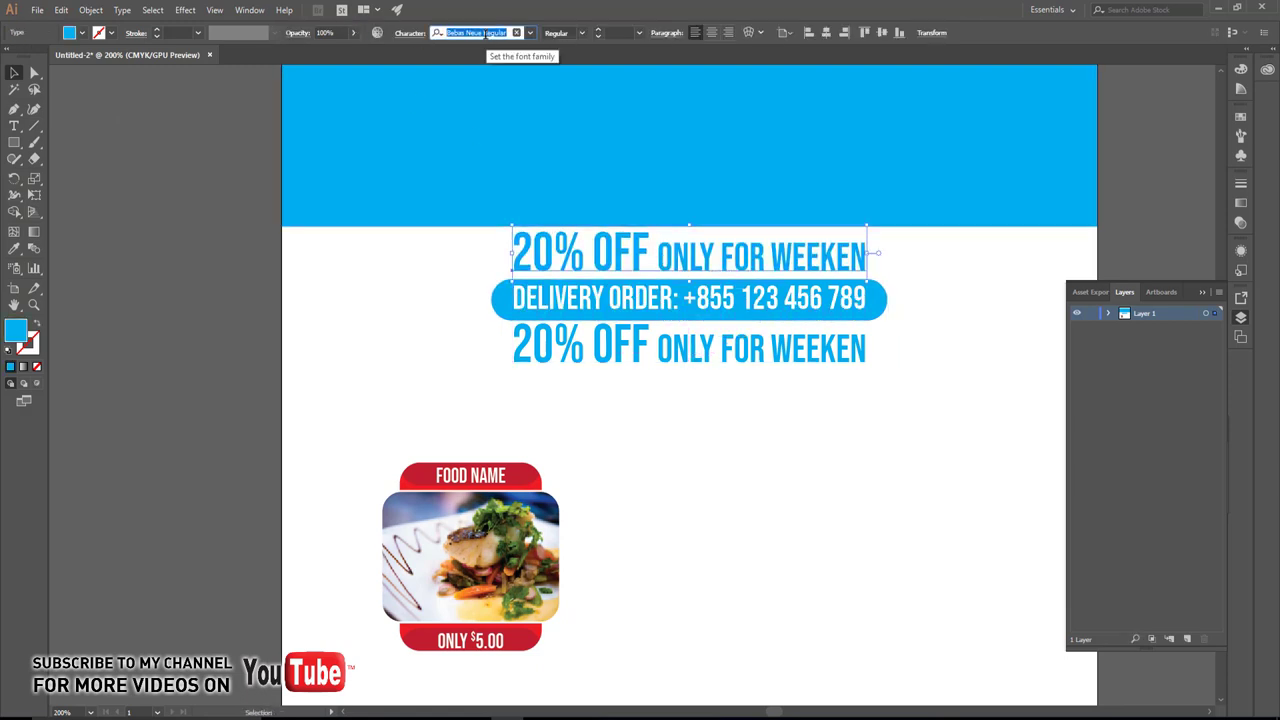
type("d")
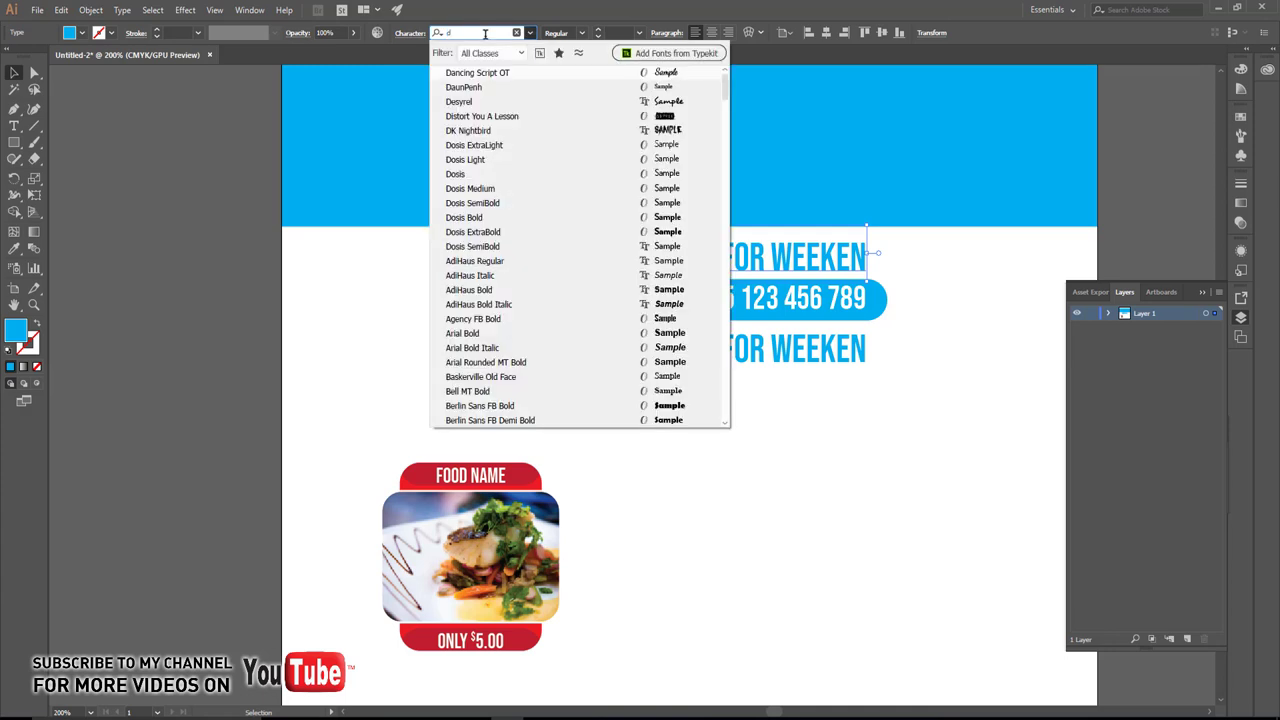
type("a")
left_click(499, 76)
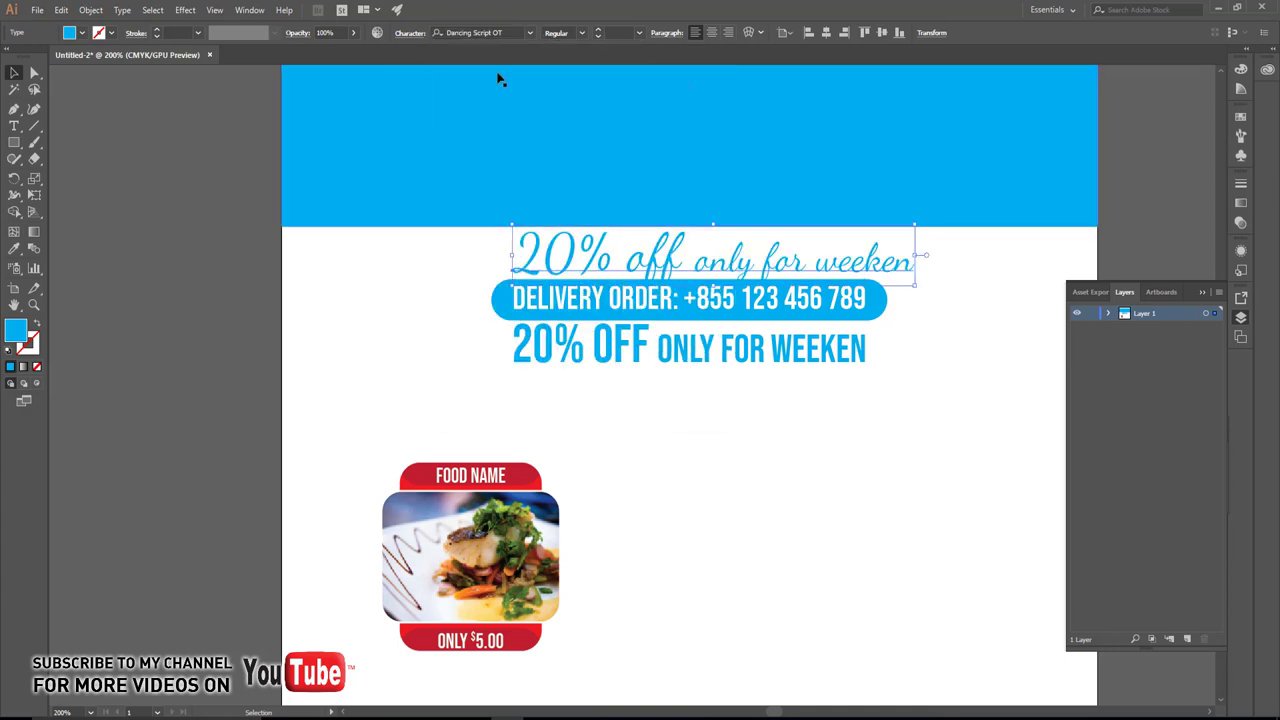
Retype the script line as "We Waiting for you!", shrink it, and centre it on the page
left_click(500, 79)
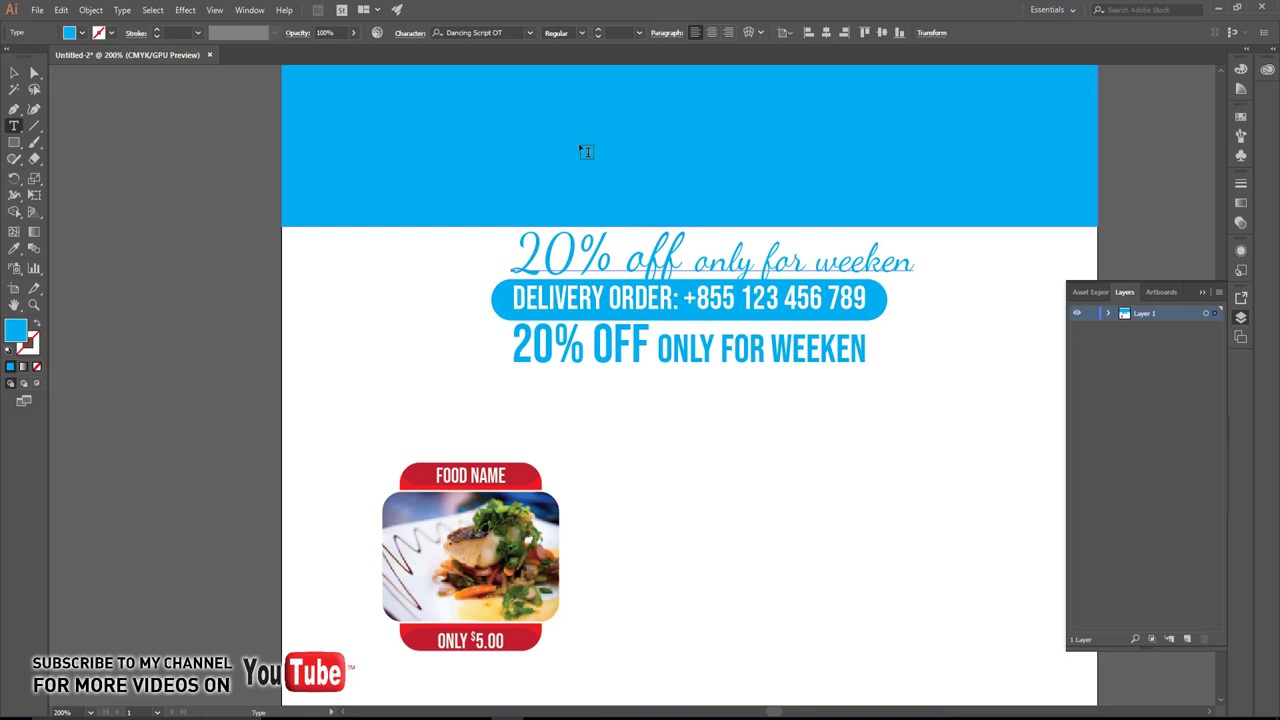
left_click(604, 268)
triple_click(604, 270)
type("We ")
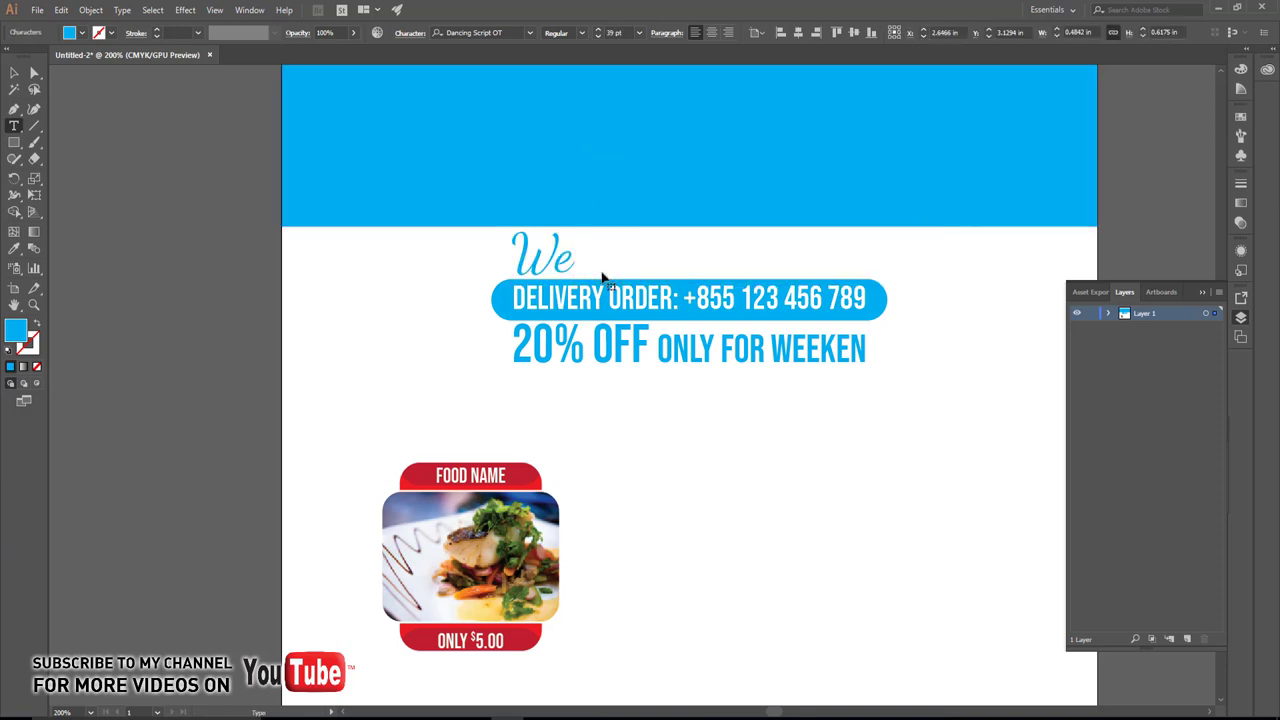
type("Waiti")
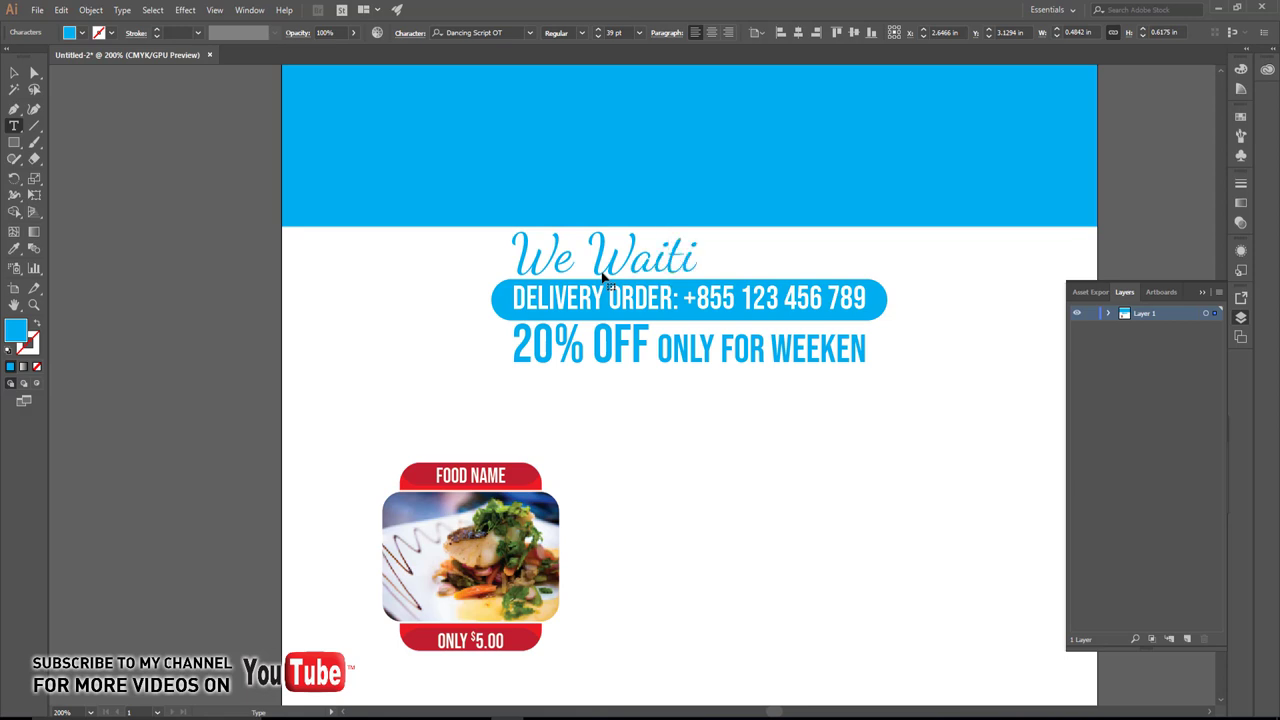
type("ng for ")
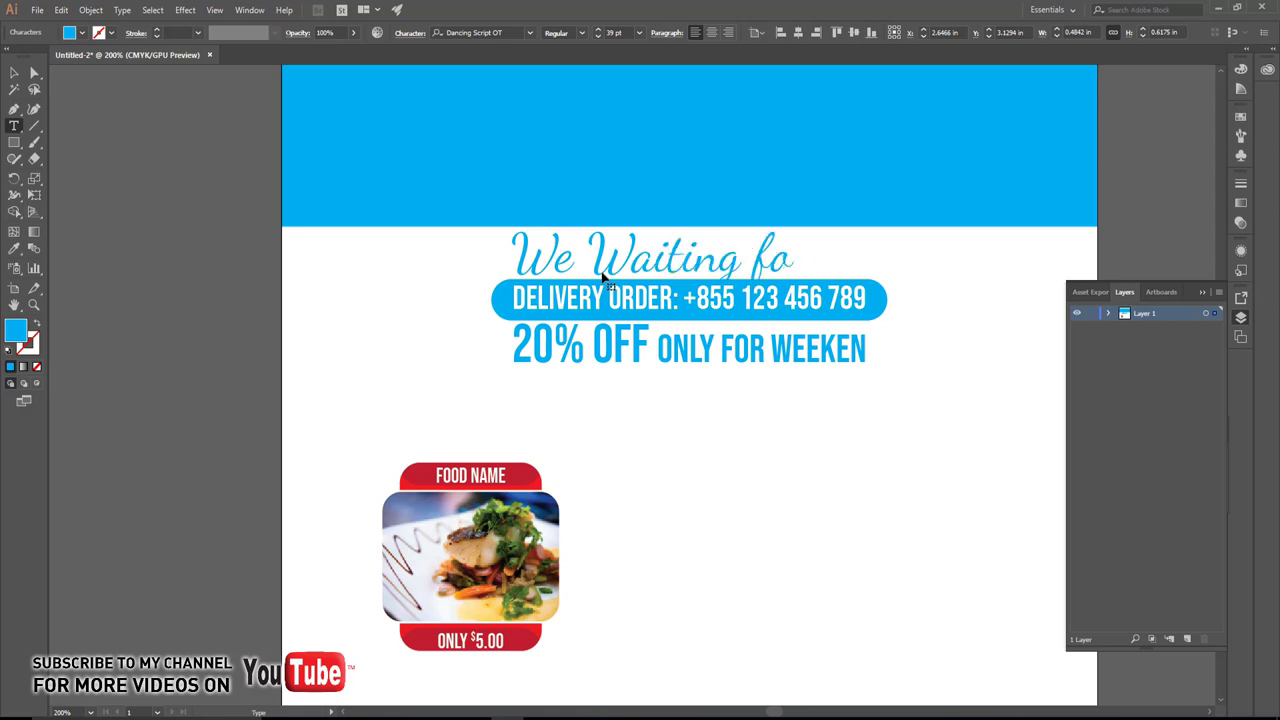
type("you!")
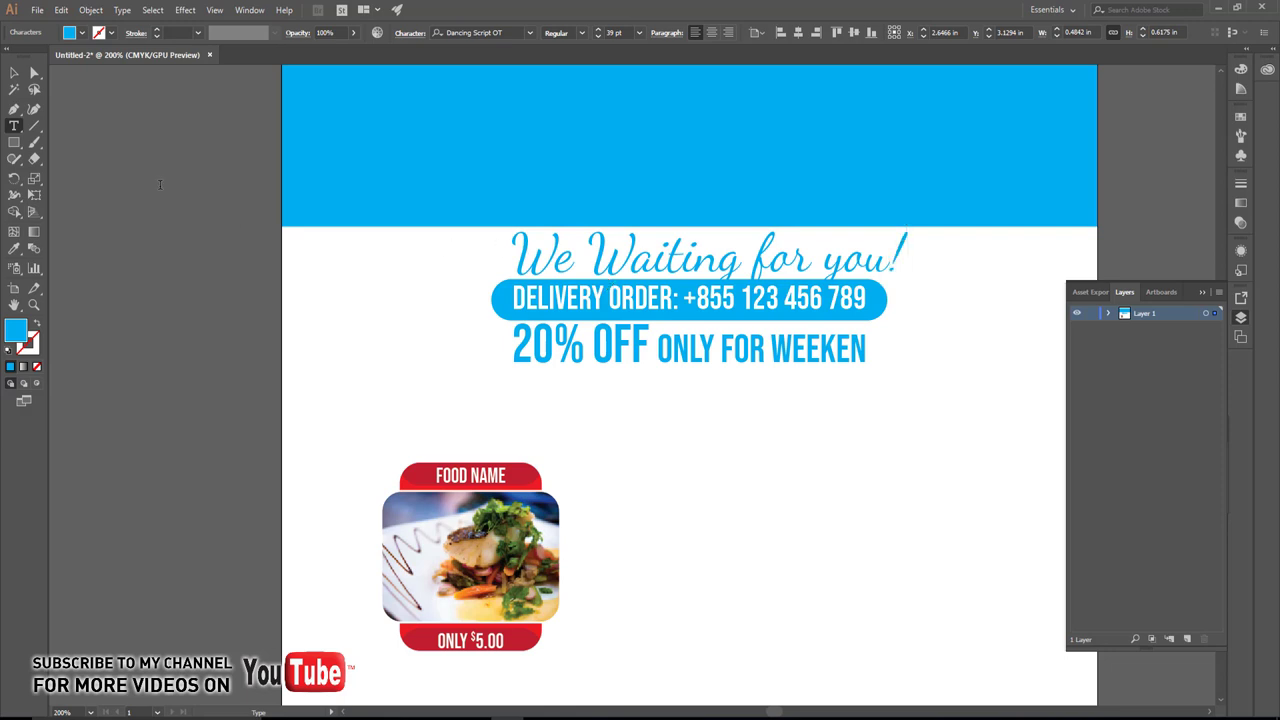
key("Escape")
left_click_drag(907, 287, 845, 280)
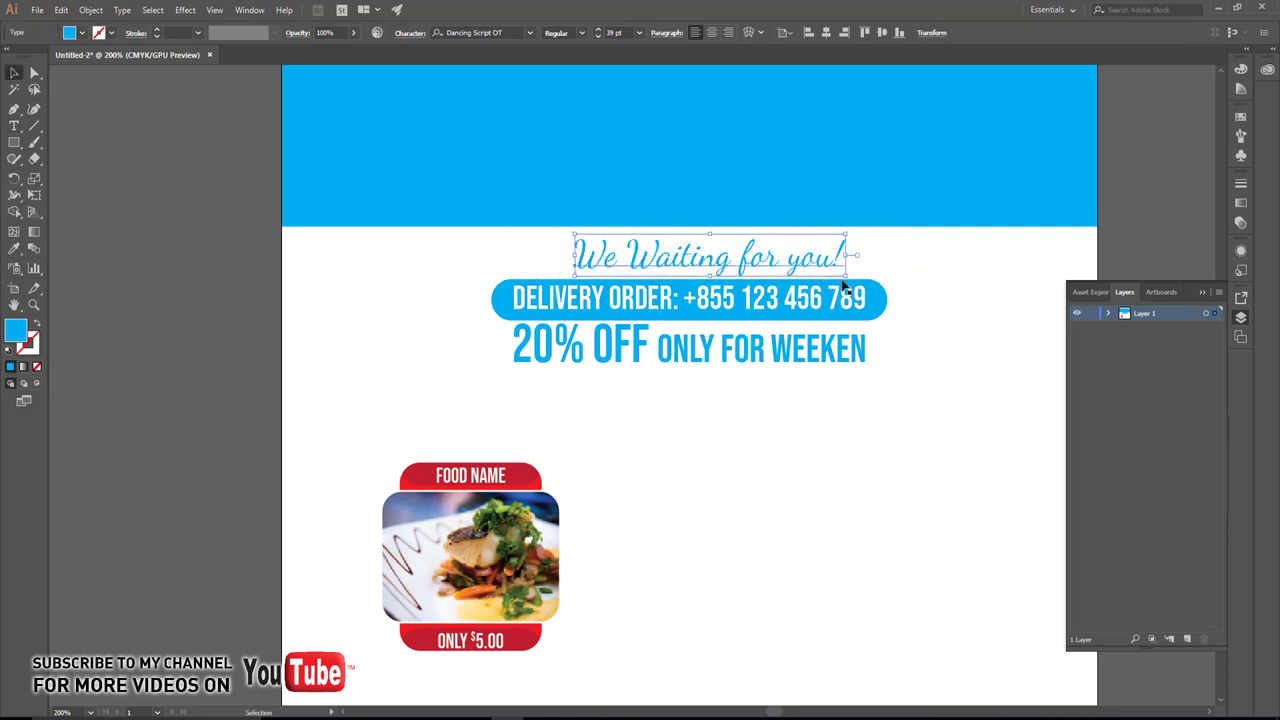
left_click(826, 32)
left_click(922, 286)
Copy the offer line up into the blue header and make it white
scroll(726, 543, "up", 3)
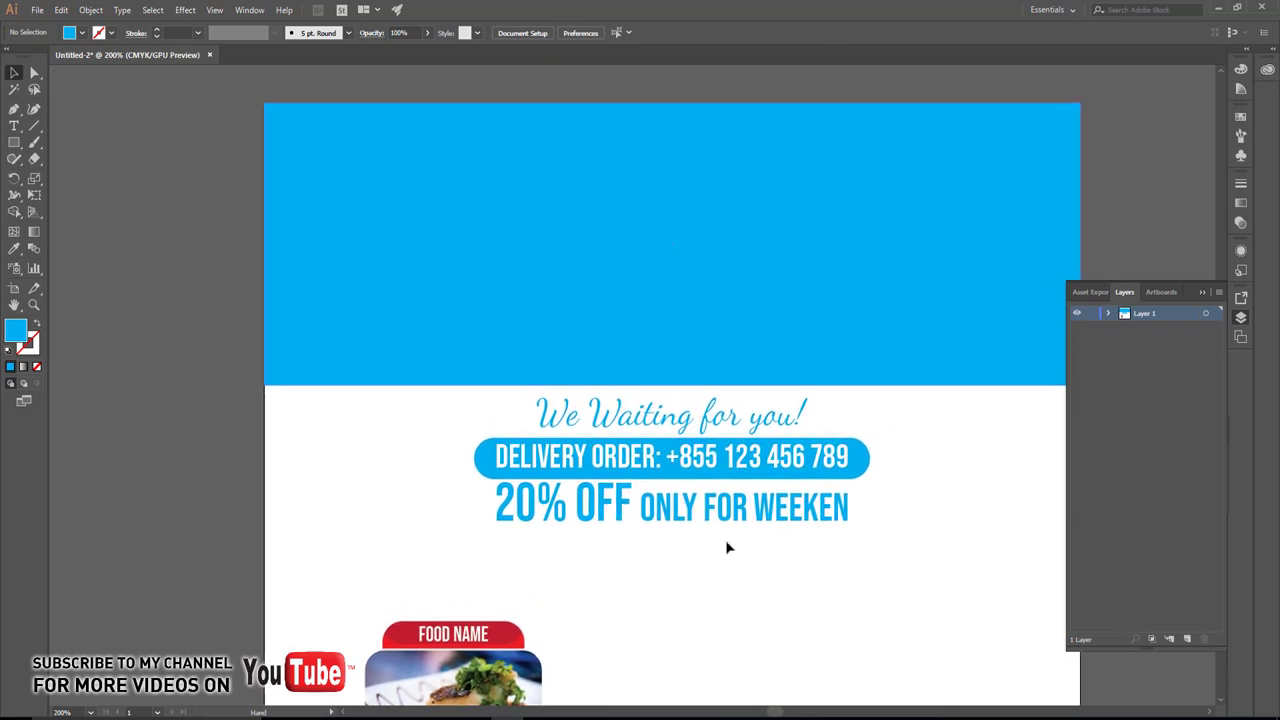
mouse_move(688, 528)
left_mouse_down()
mouse_move(657, 265)
mouse_move(657, 291)
left_mouse_up()
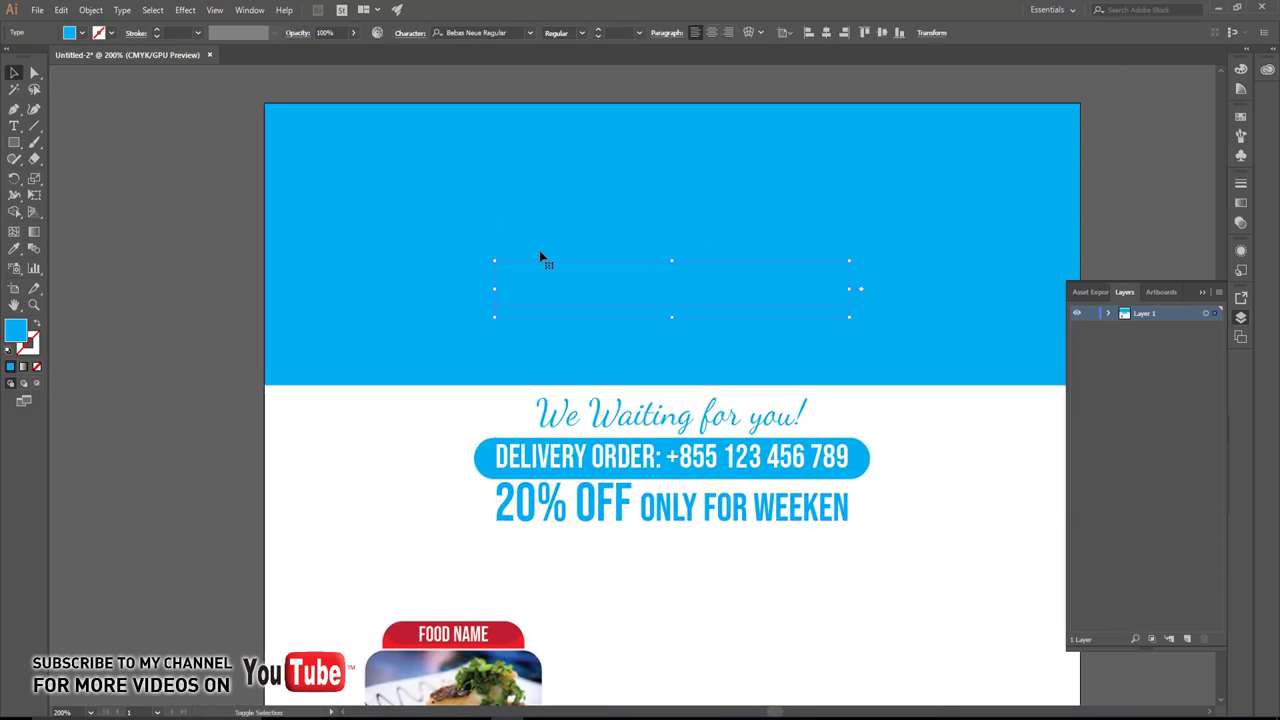
left_click(81, 32)
left_click(38, 63)
left_click(117, 162)
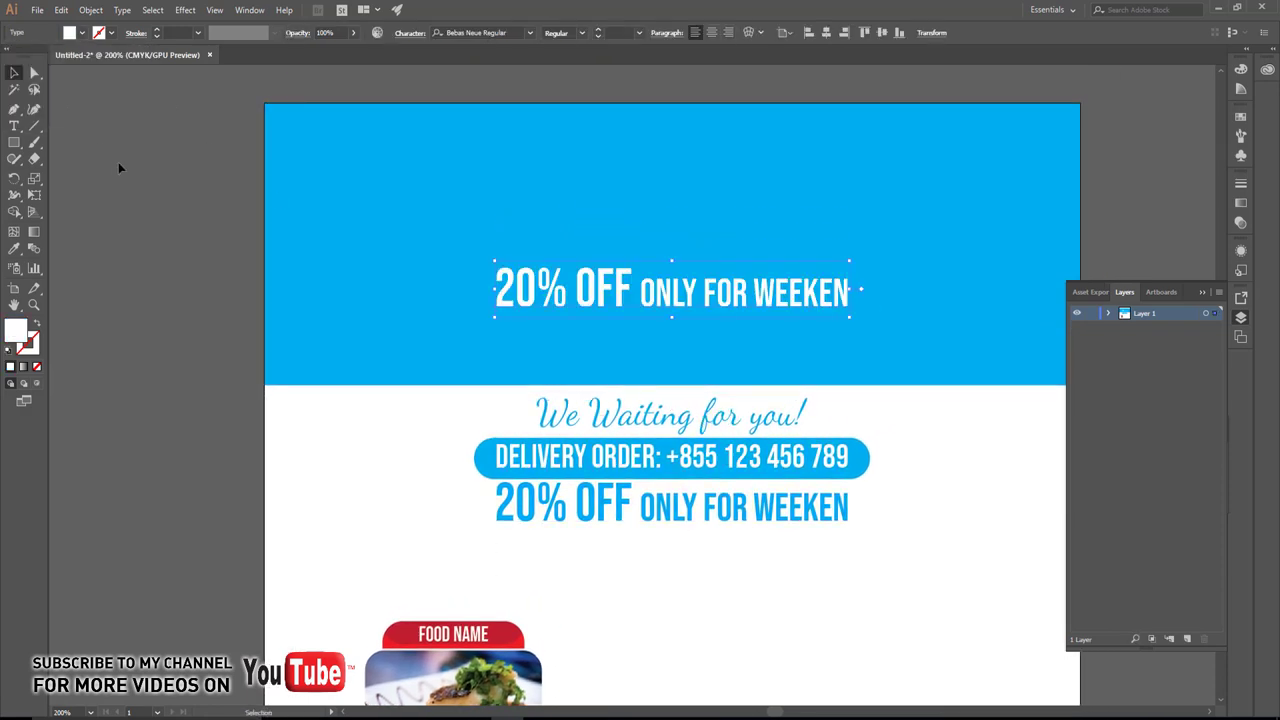
Retype the header line as YOUR RESTAURANT SLOGANE HERE
key("t")
left_click(579, 279)
key("ctrl+a")
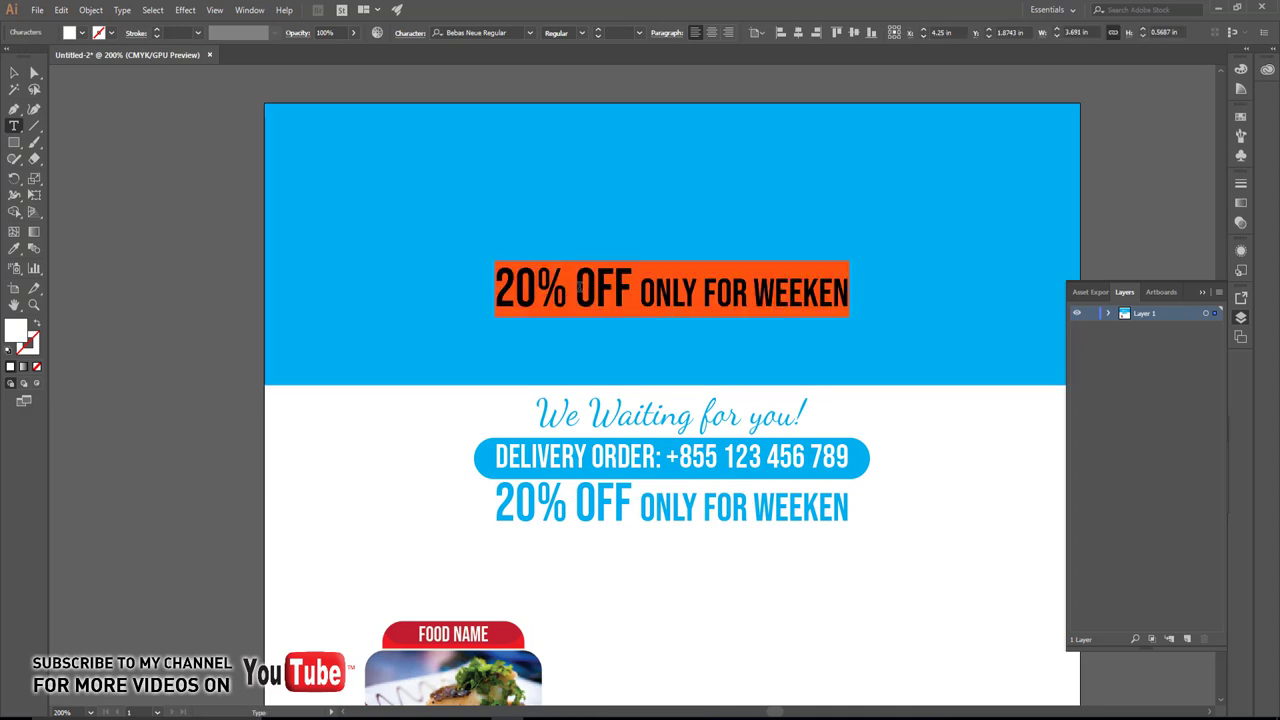
type("YOUR S")
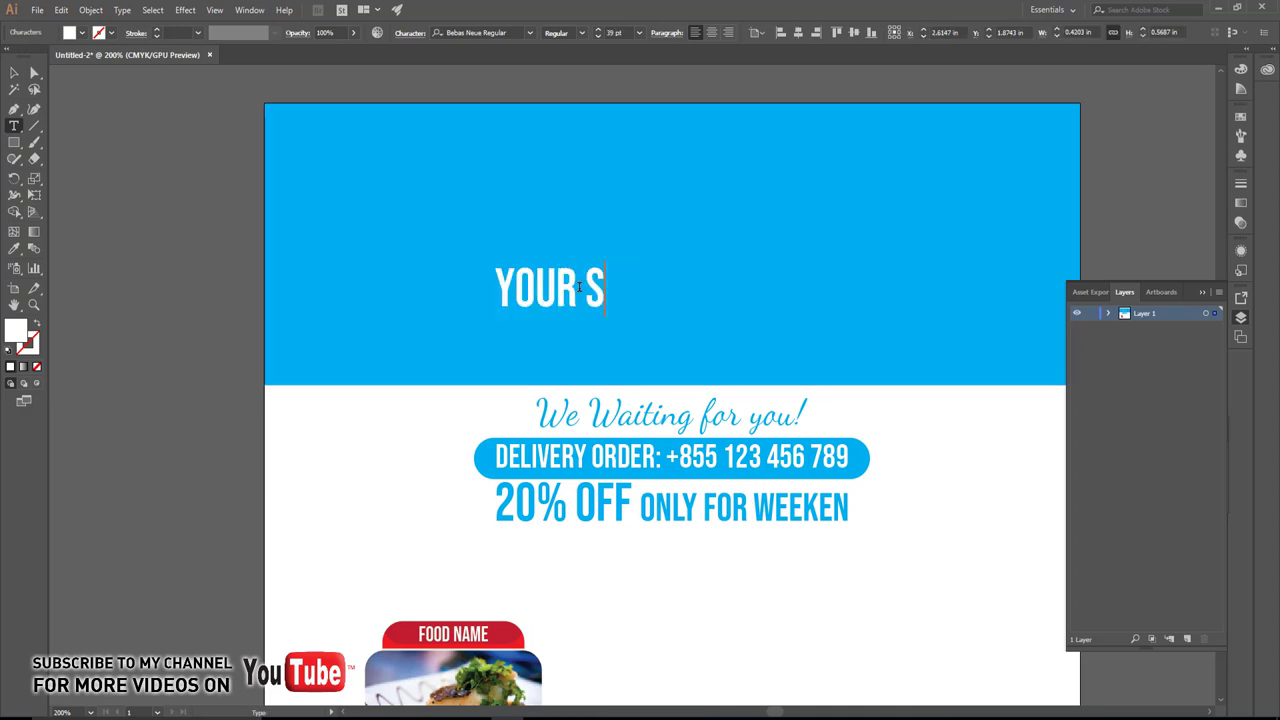
type("LOGAN")
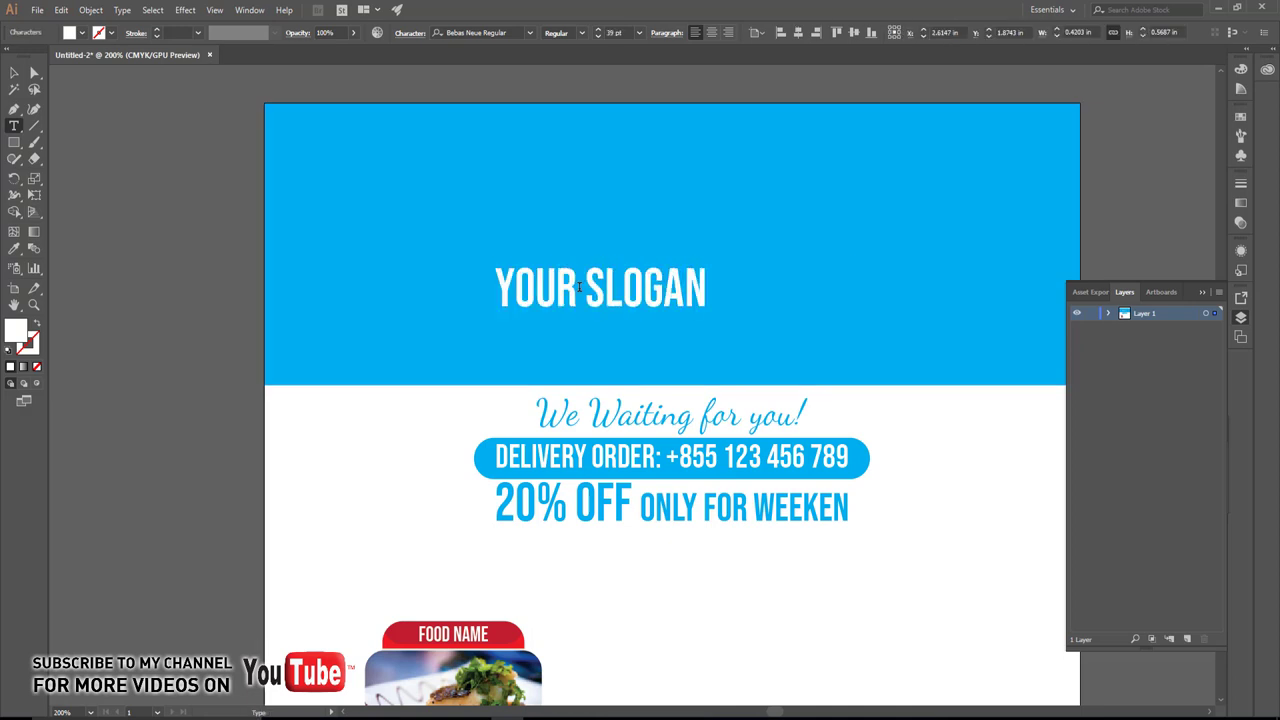
key("BackSpace")
key("BackSpace")
key("BackSpace")
key("BackSpace")
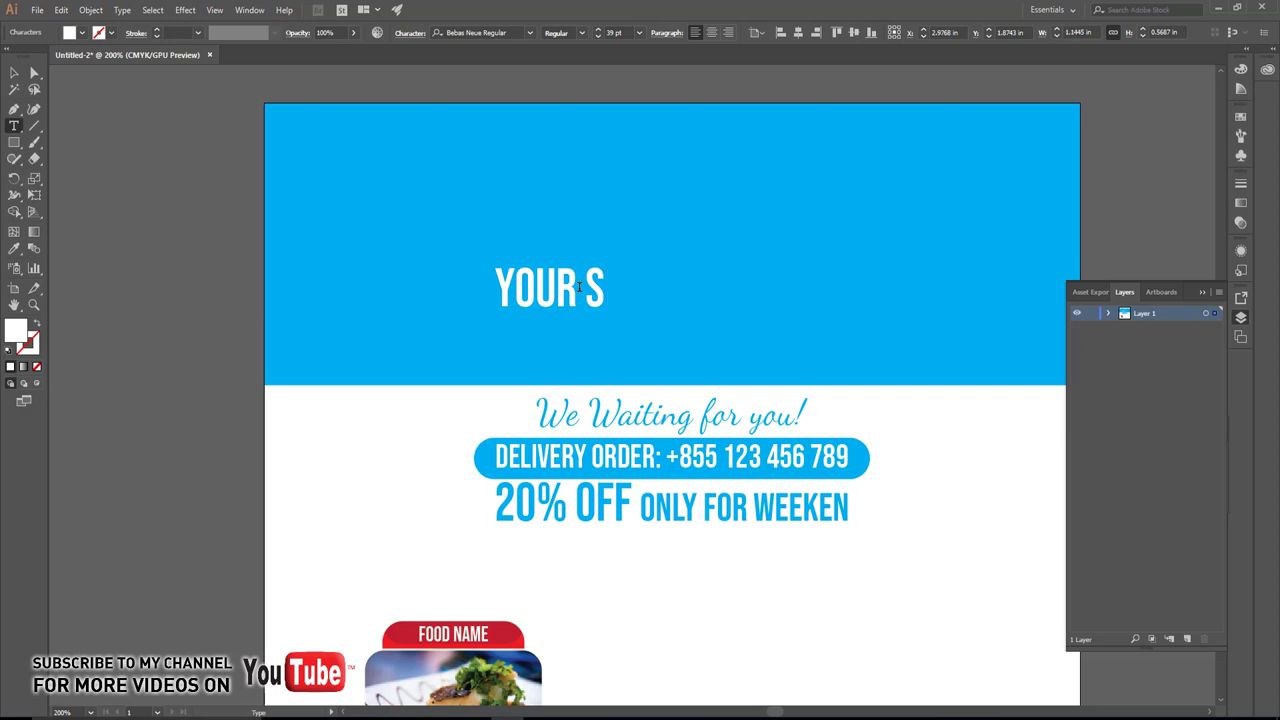
key("BackSpace")
type("RESTAURANT")
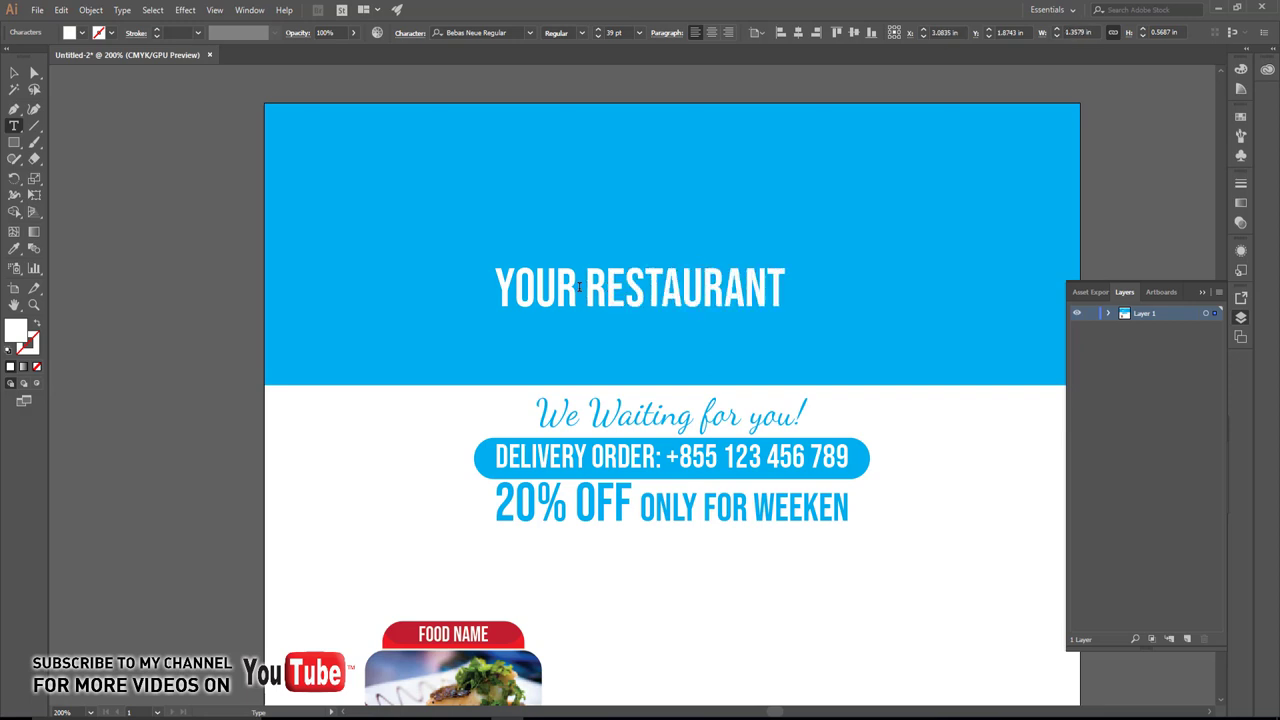
type(" SLOVA")
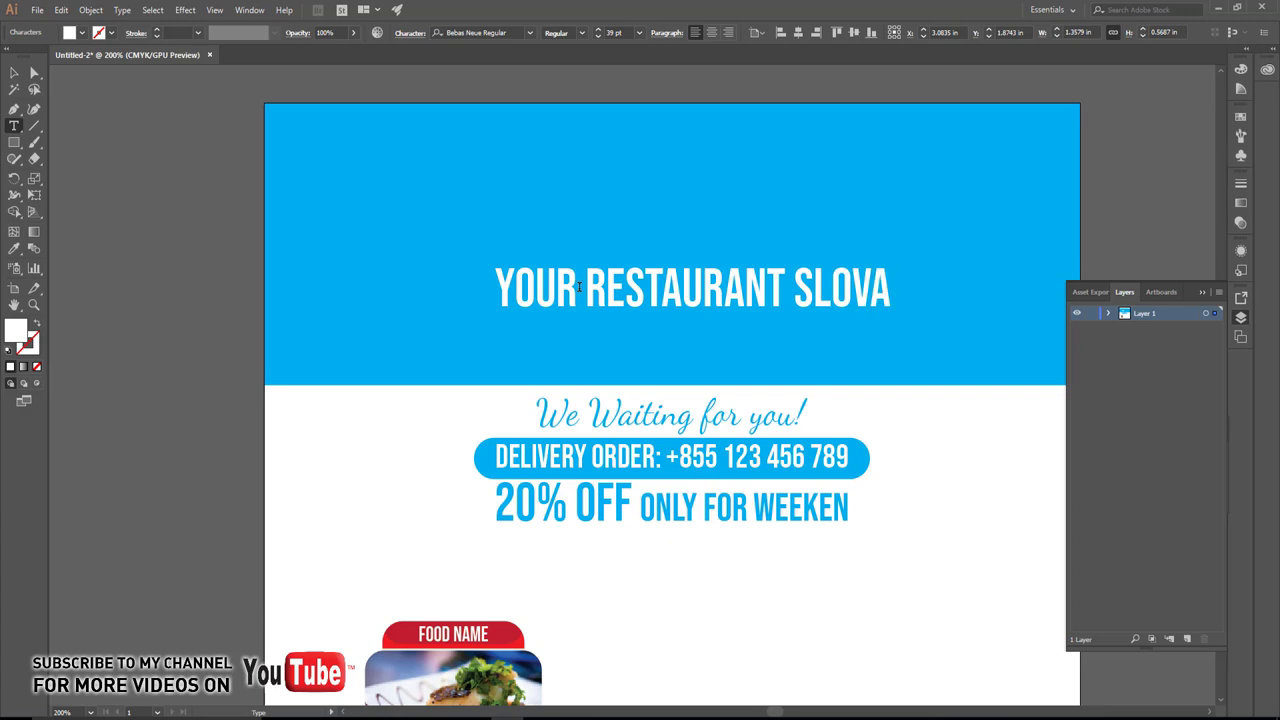
key("BackSpace")
key("BackSpace")
type("GAN")
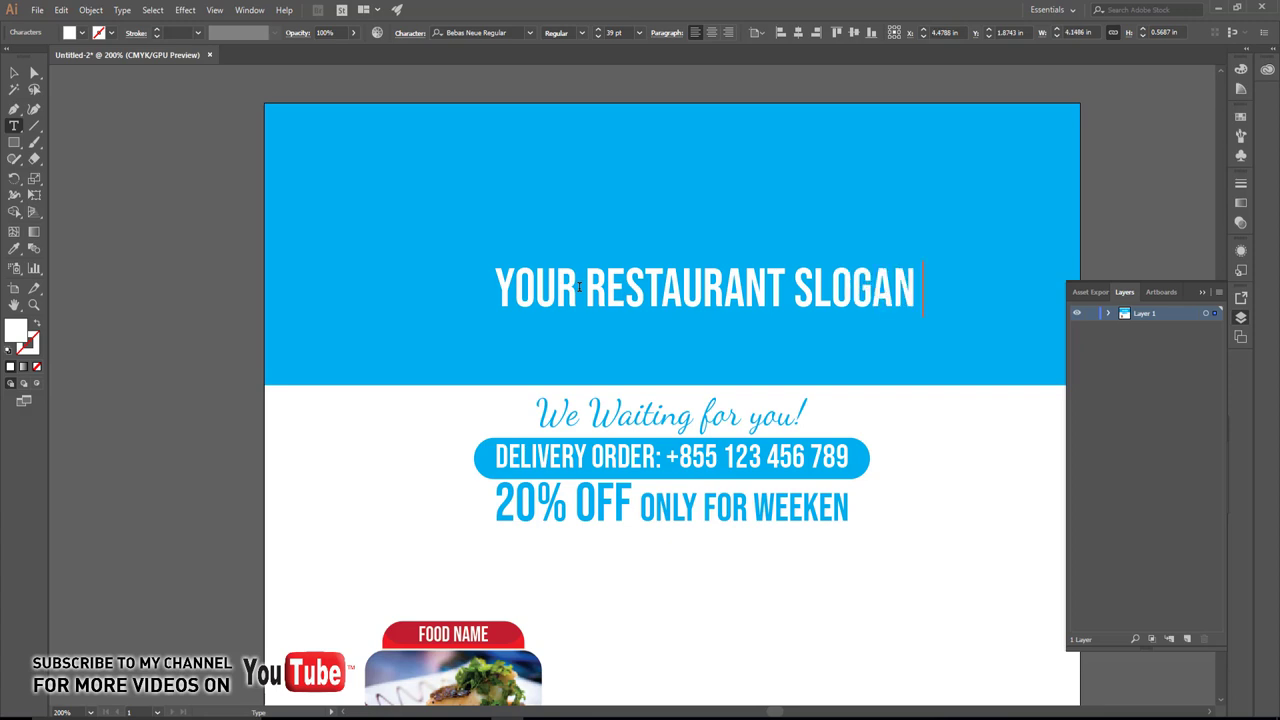
type("E")
type(" HEA")
key("BackSpace")
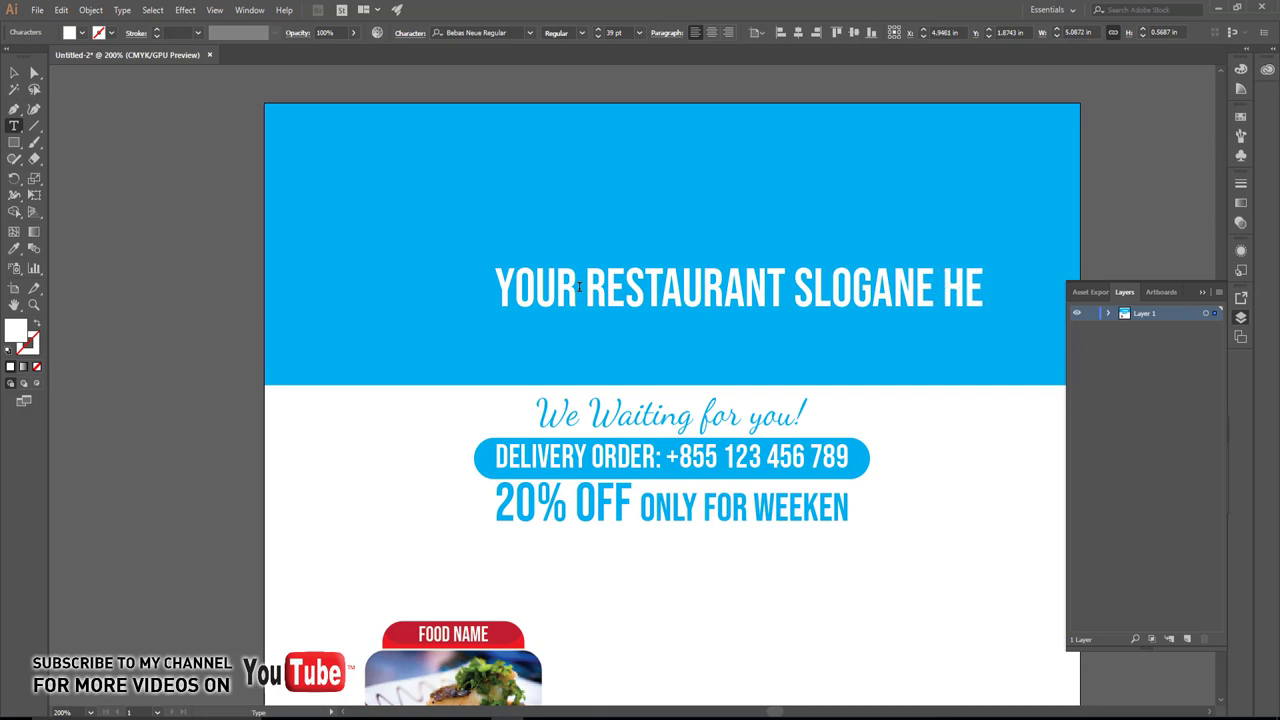
type("RE")
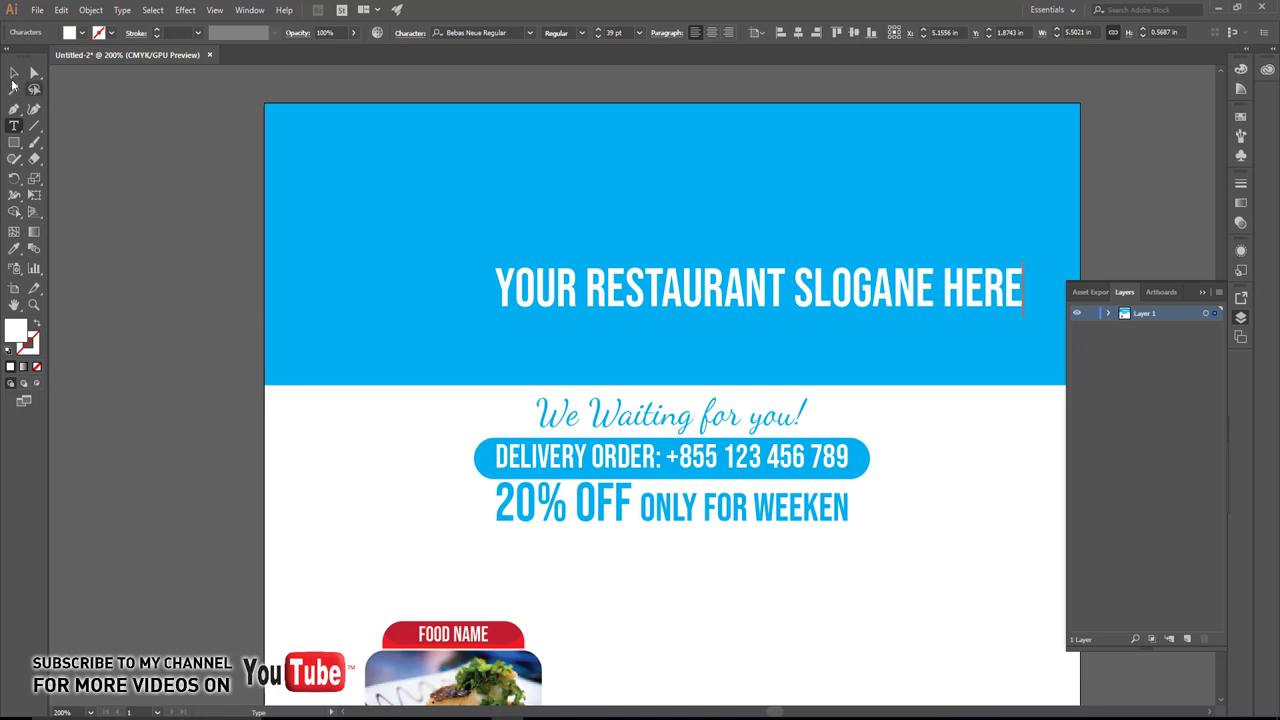
Centre the slogan headline on the page and shrink it
left_click(14, 72)
left_click(826, 32)
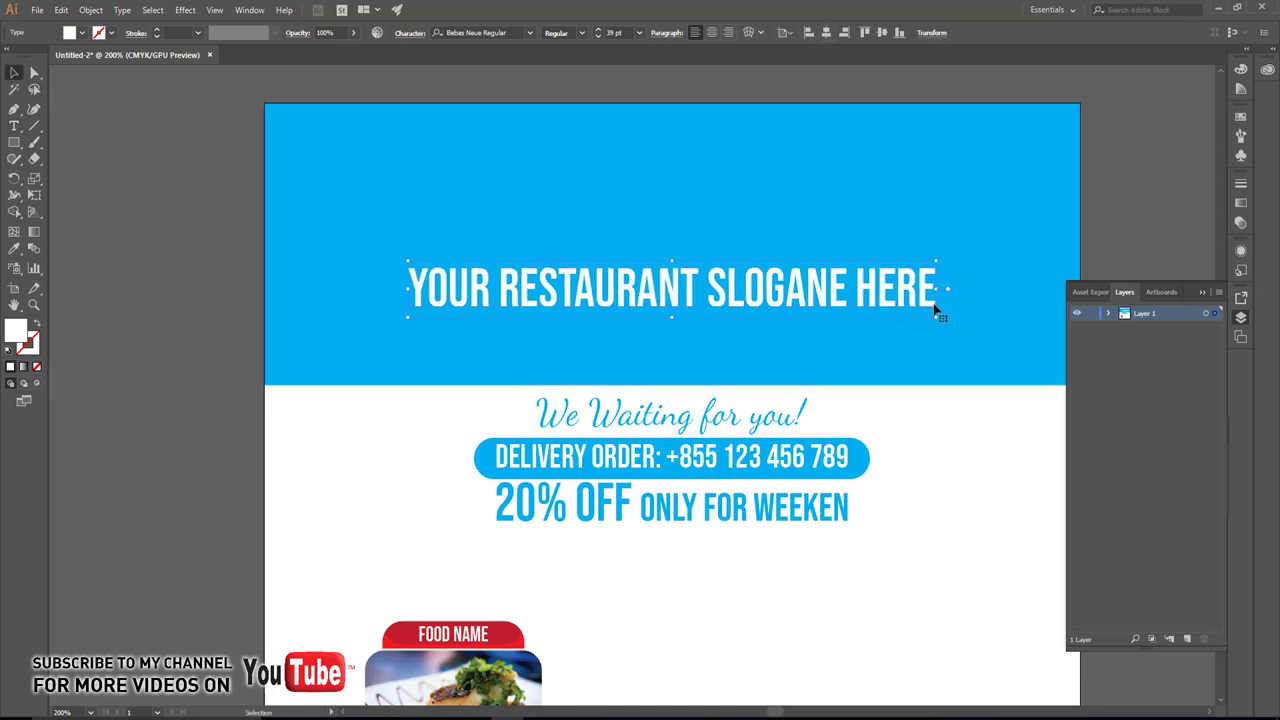
left_click_drag(936, 317, 852, 318)
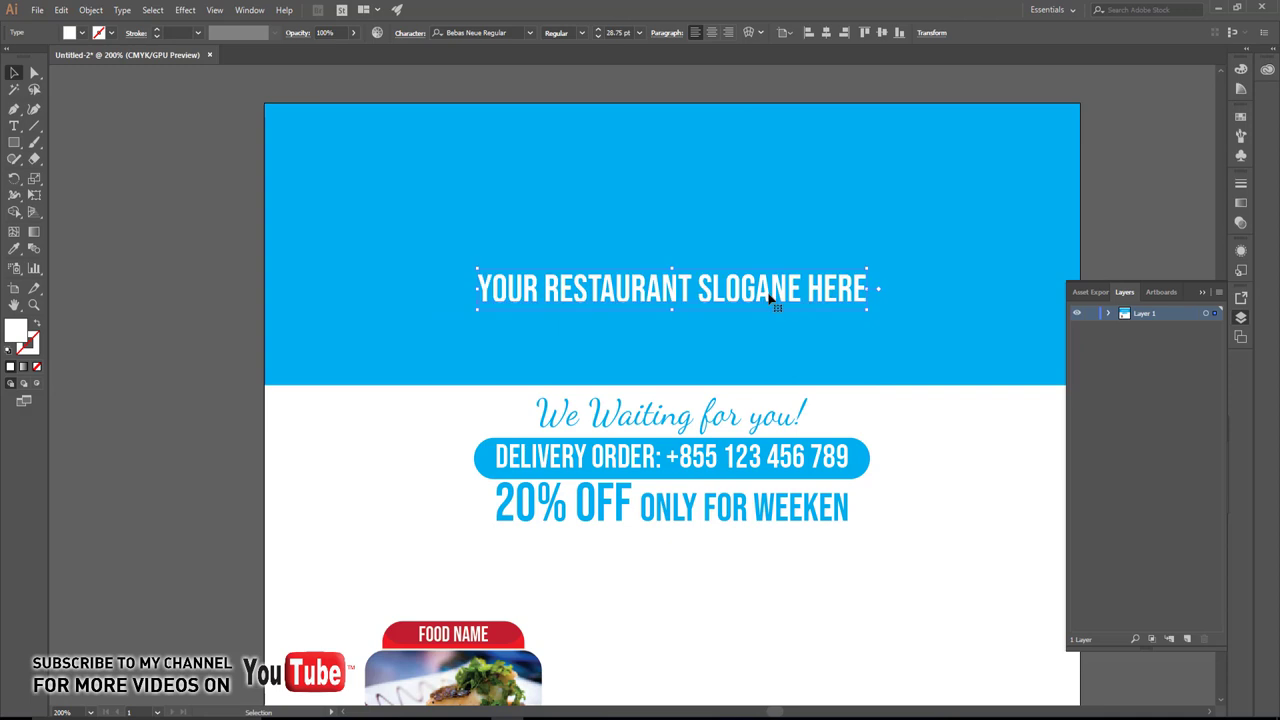
left_click(895, 455)
scroll(750, 390, "down", 1, "alt")
scroll(740, 385, "down", 1, "alt")
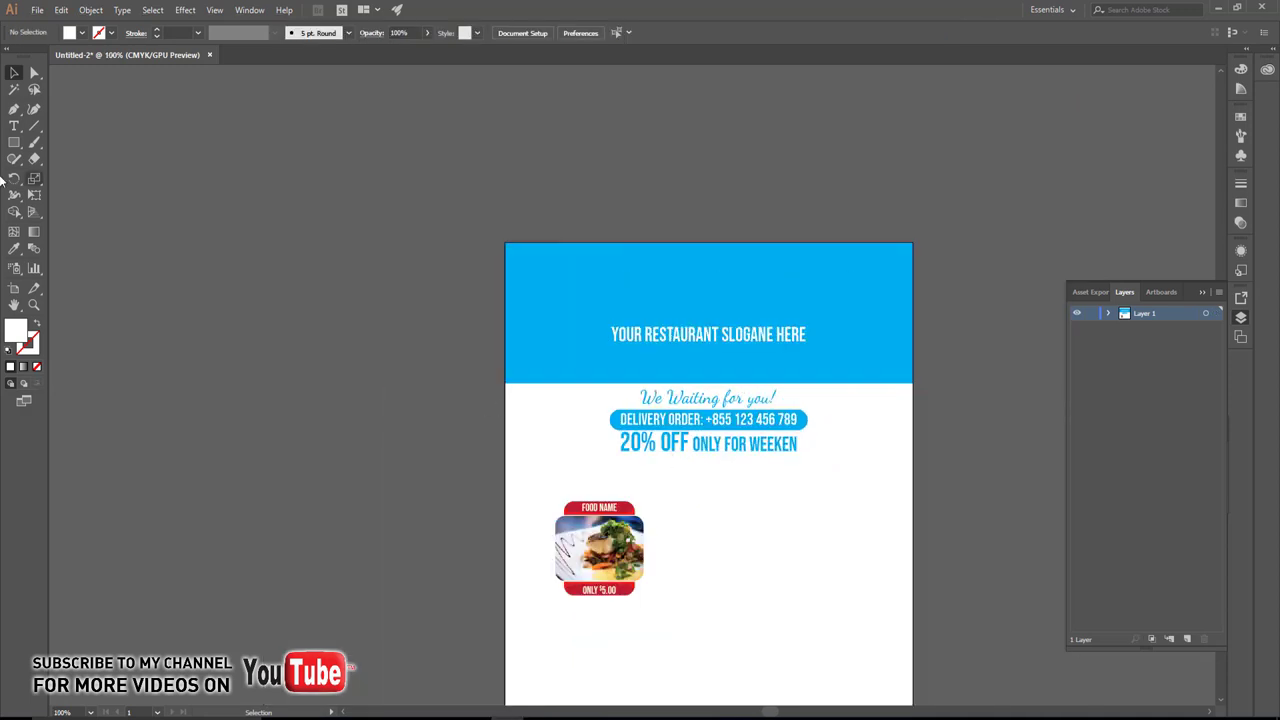
Add a Lorem ipsum area-type paragraph styled like the slogan, black, at 23 pt
left_click(15, 127)
left_click_drag(268, 403, 885, 562)
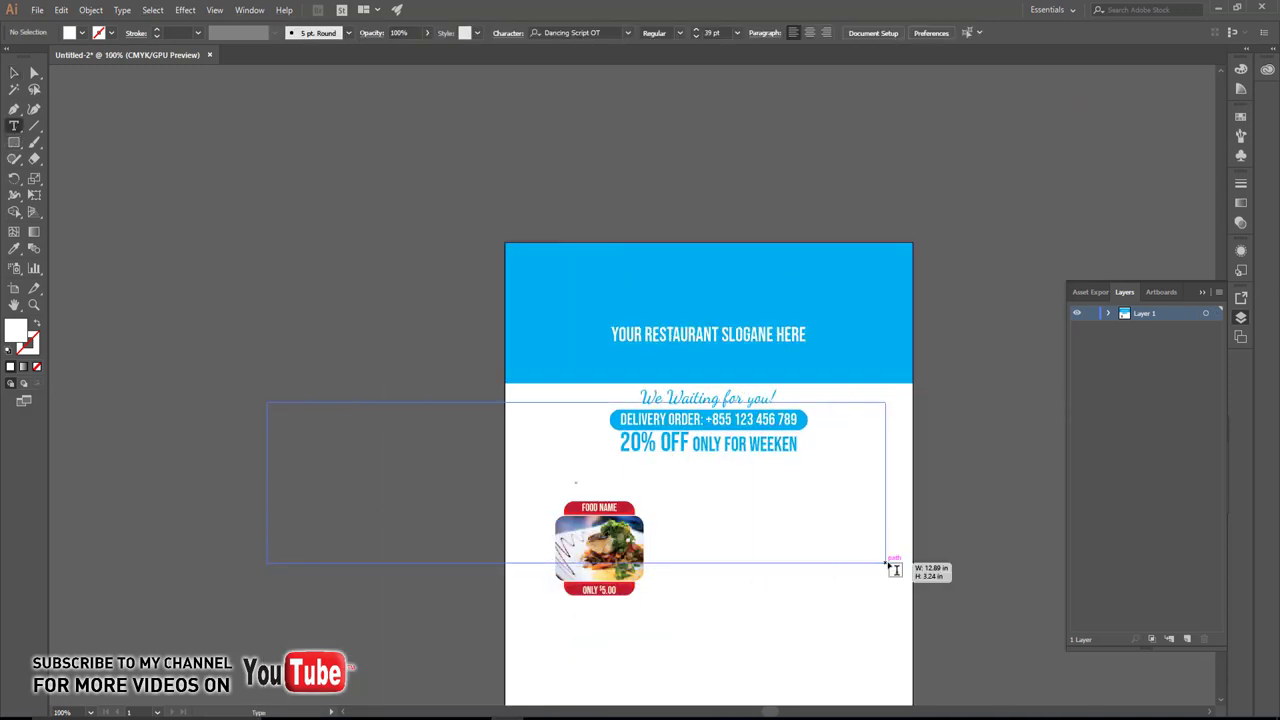
left_click(14, 73)
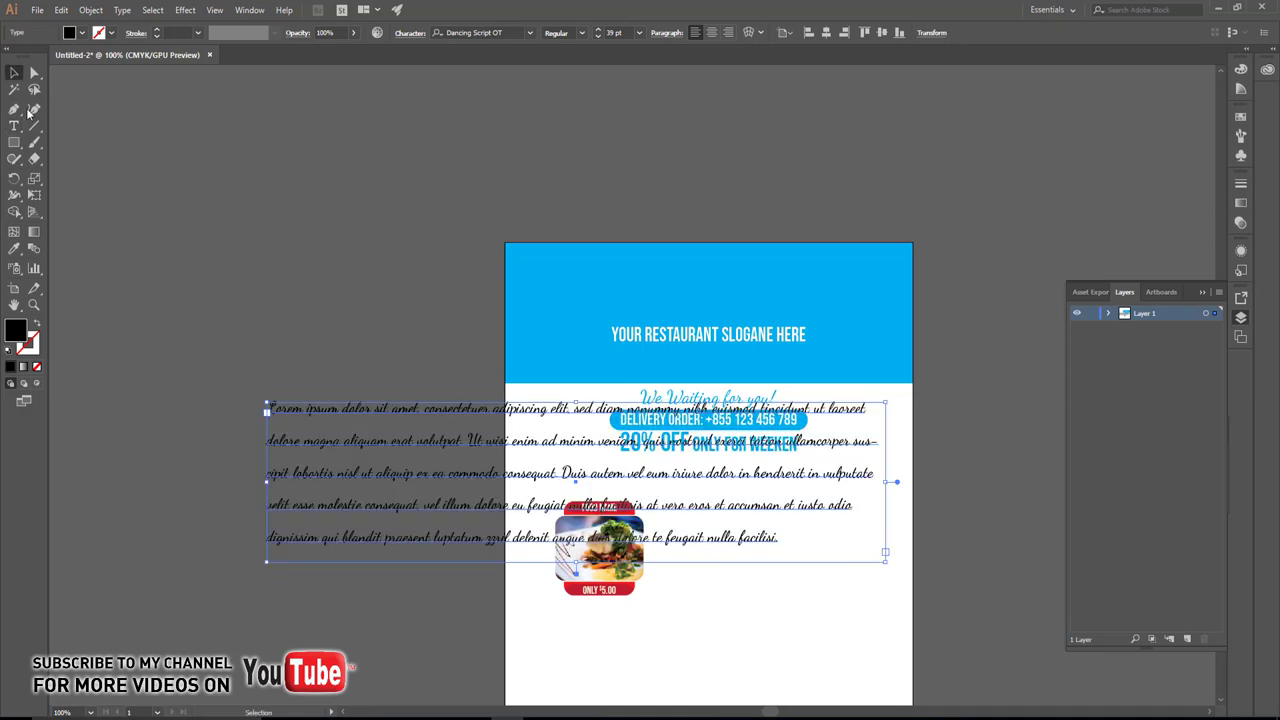
left_click(14, 248)
left_click(691, 333)
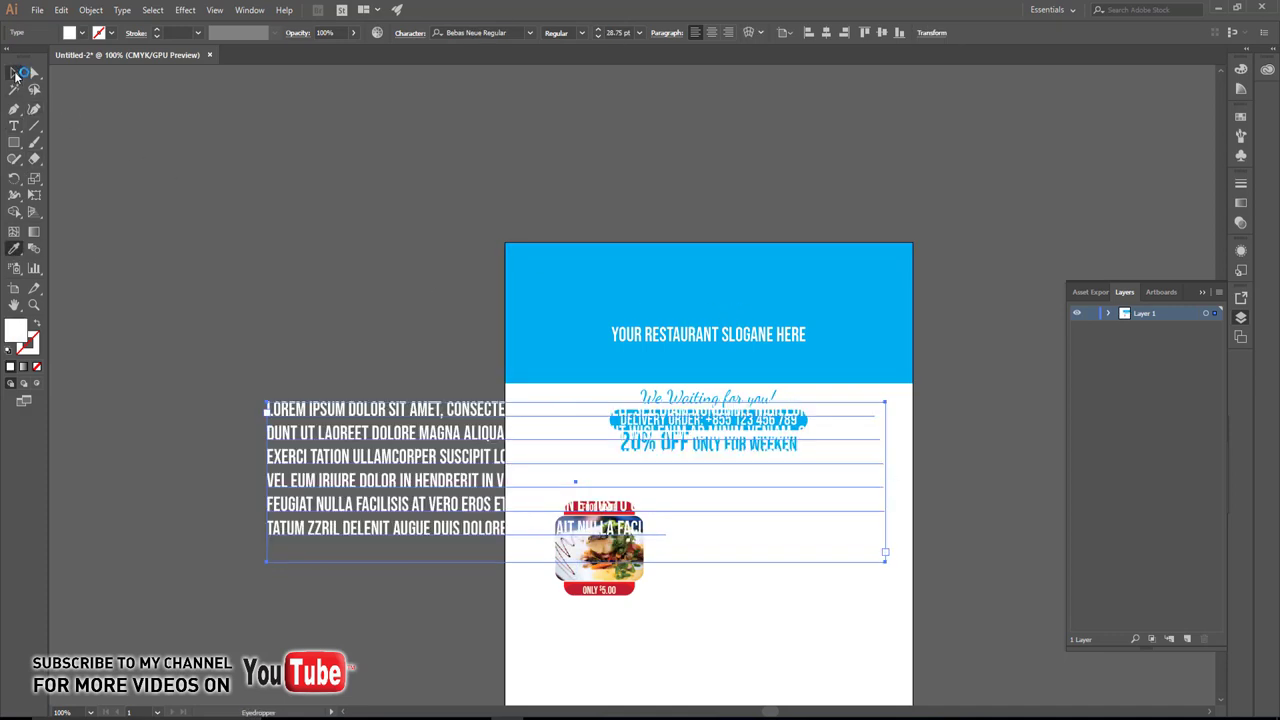
left_click(14, 73)
left_click(82, 32)
left_click(36, 57)
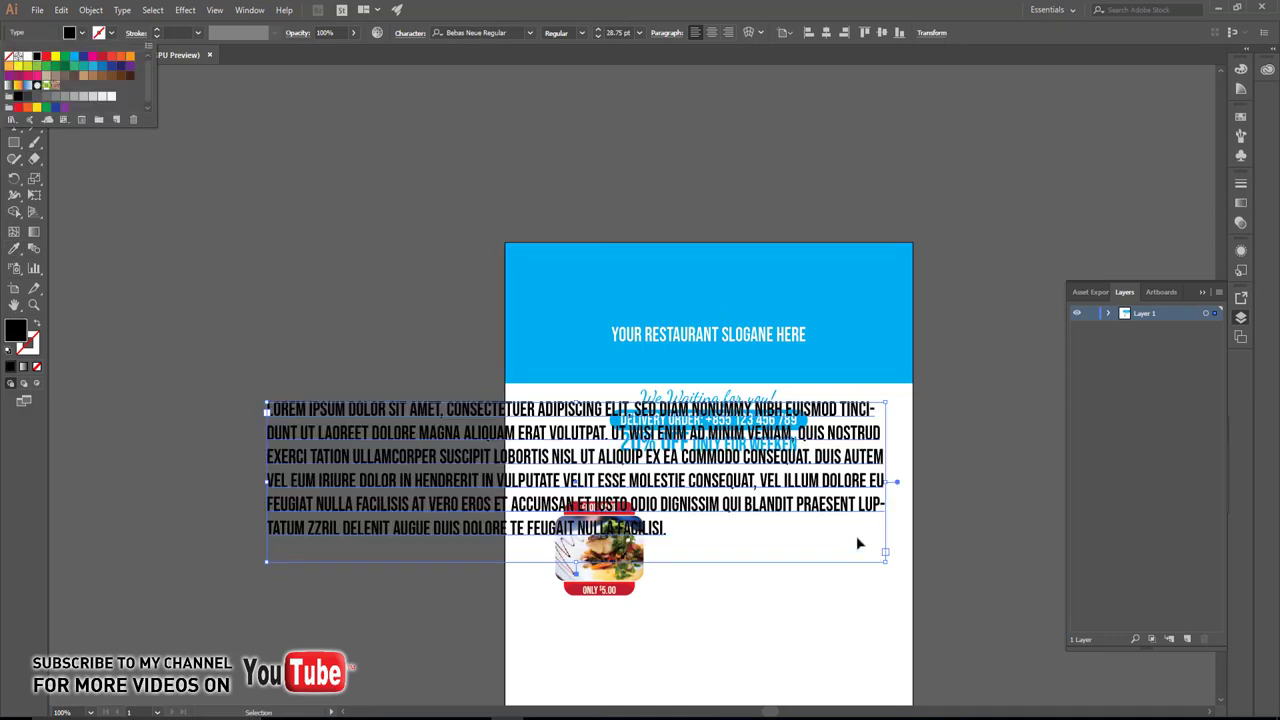
left_click(598, 37)
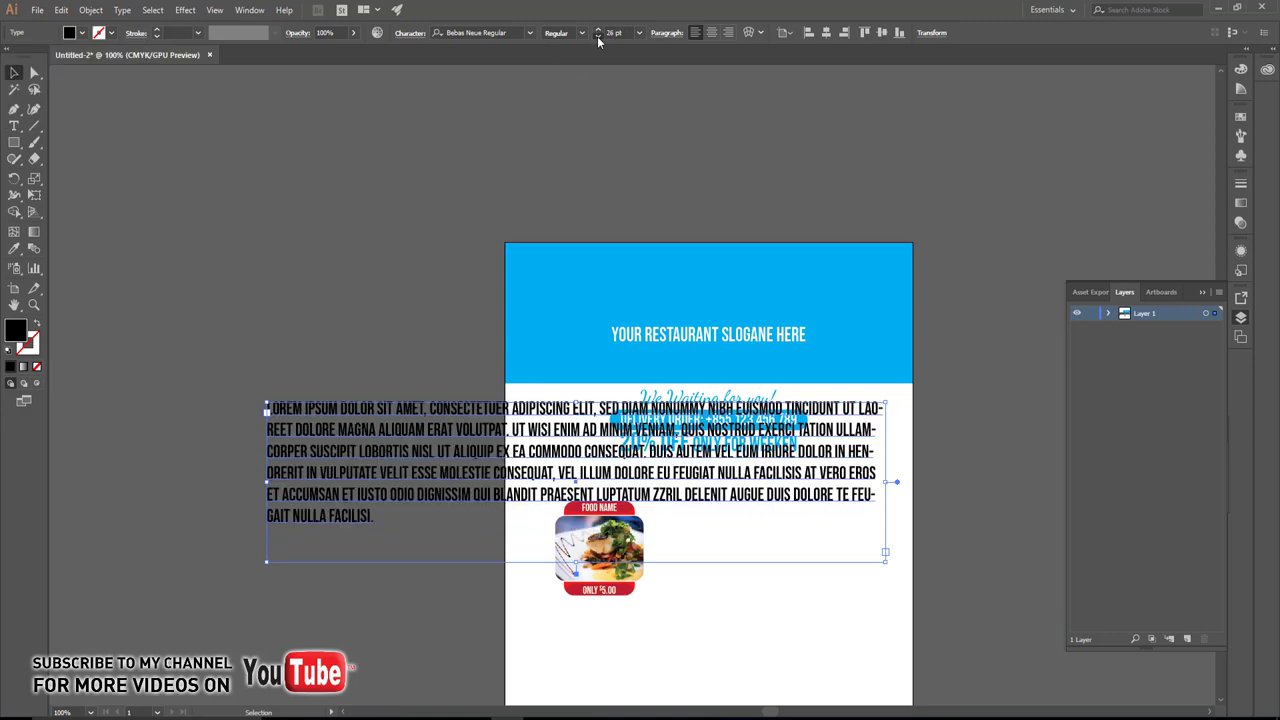
left_click(598, 37)
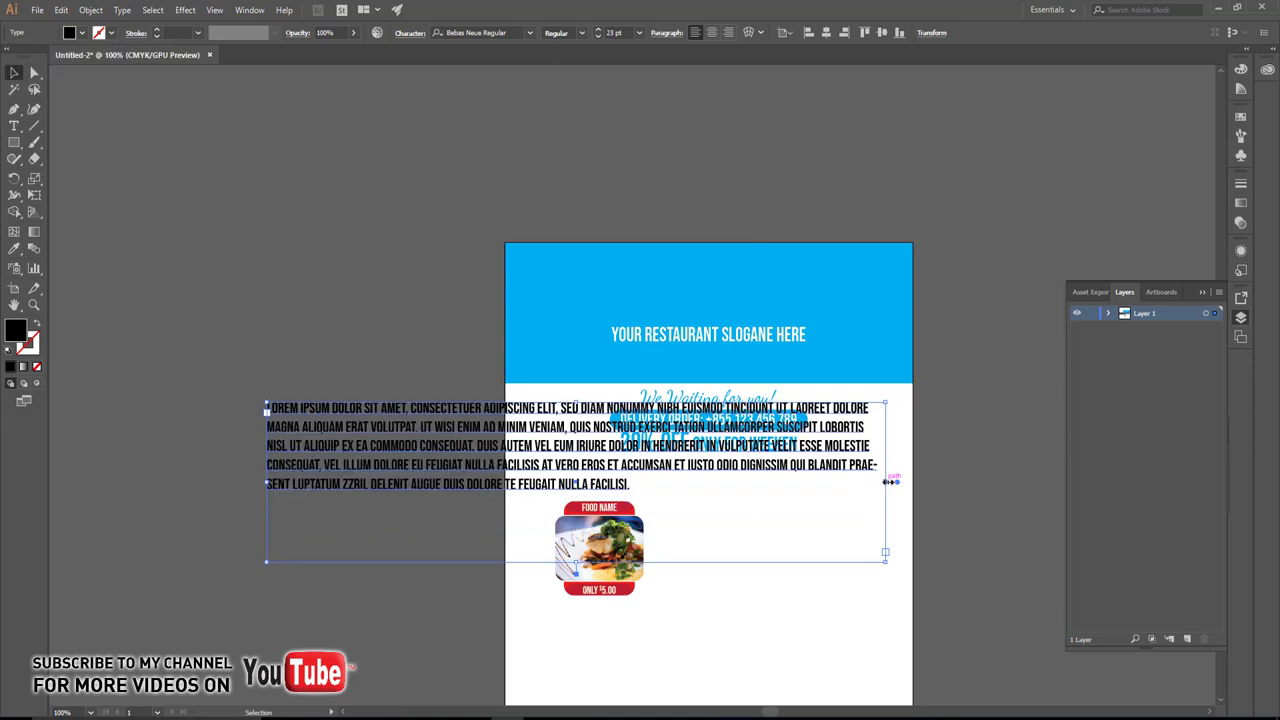
Resize the paragraph box, move it into the blue header, and reduce it to 11 pt
left_click_drag(888, 482, 790, 483)
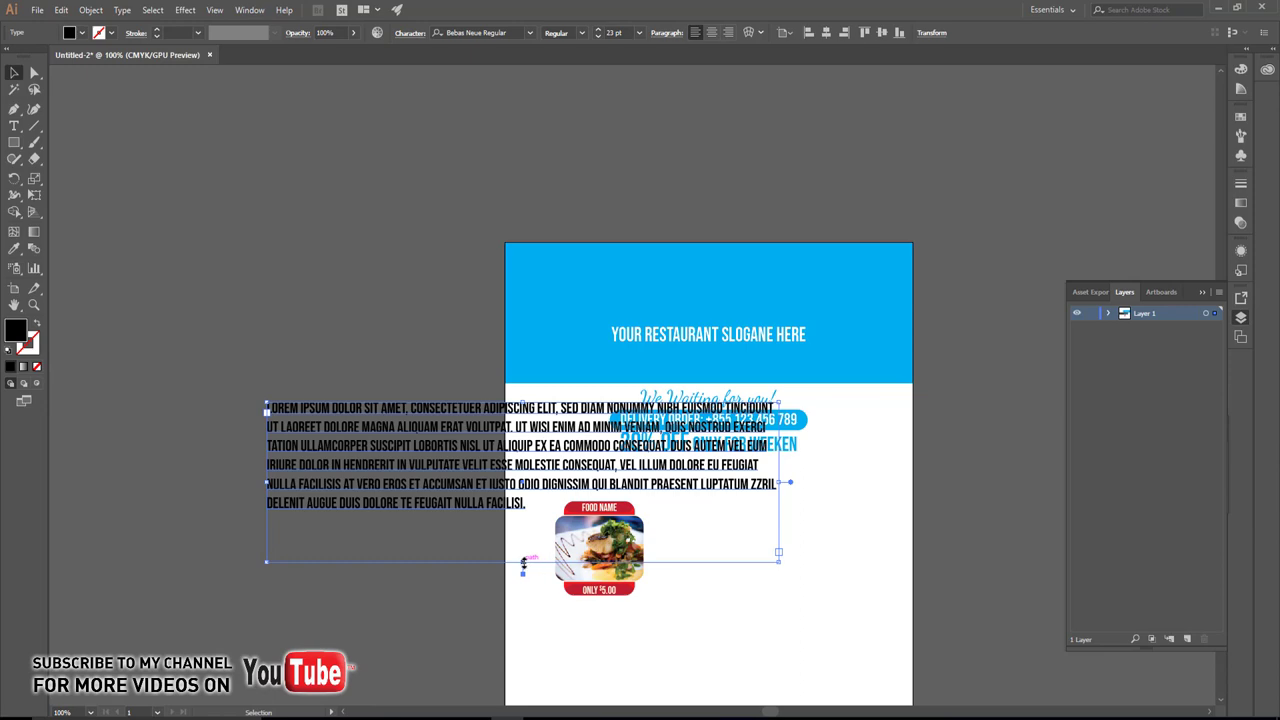
left_click_drag(522, 563, 522, 513)
left_click_drag(505, 414, 775, 360)
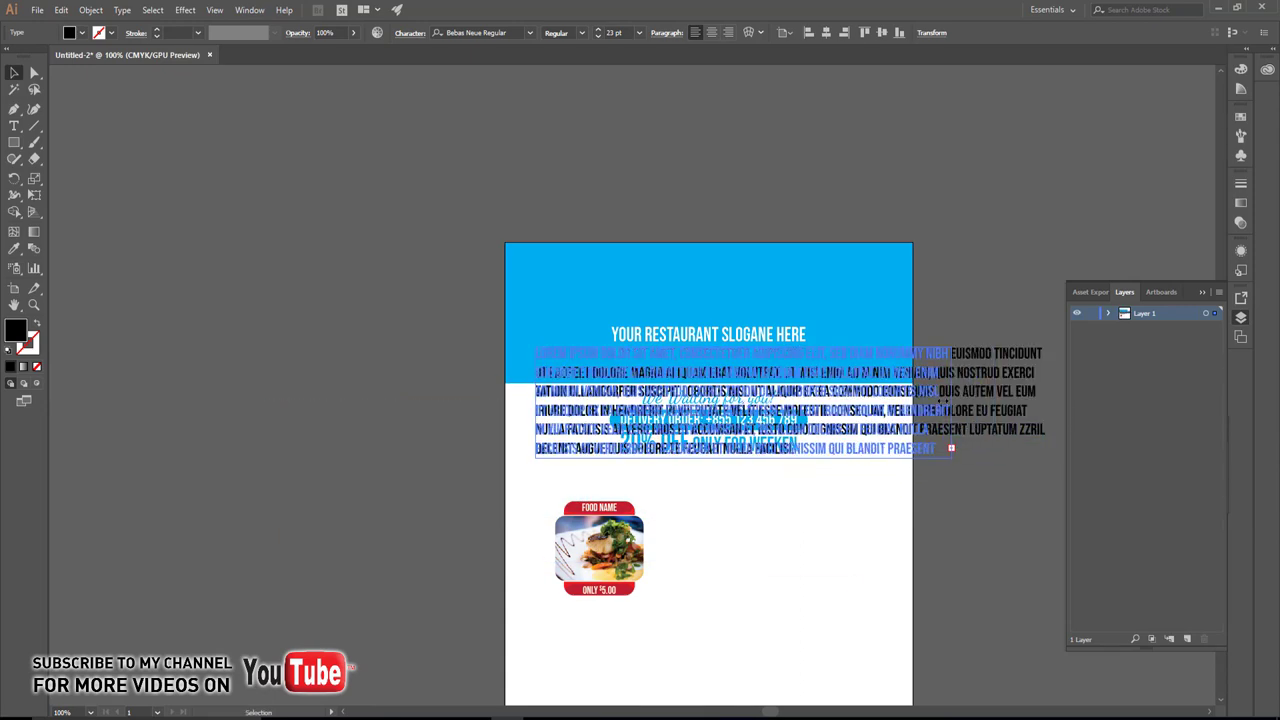
left_click_drag(1055, 401, 900, 402)
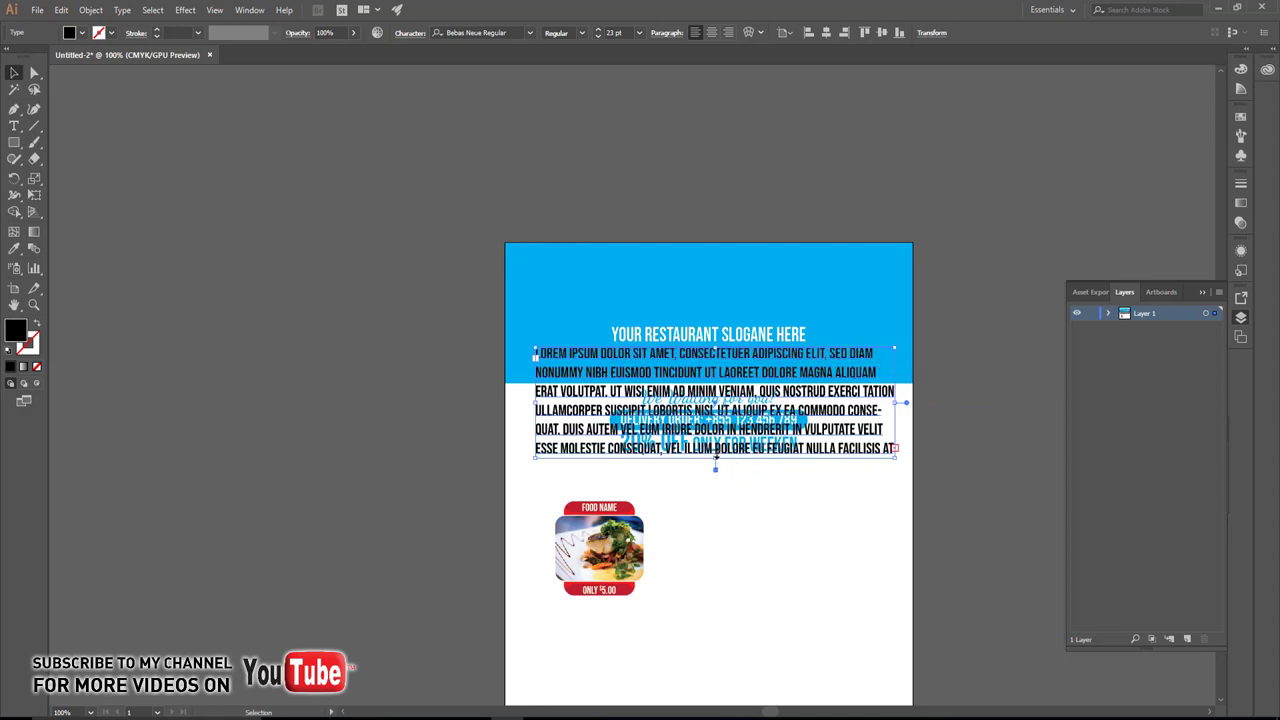
left_click_drag(715, 458, 715, 381)
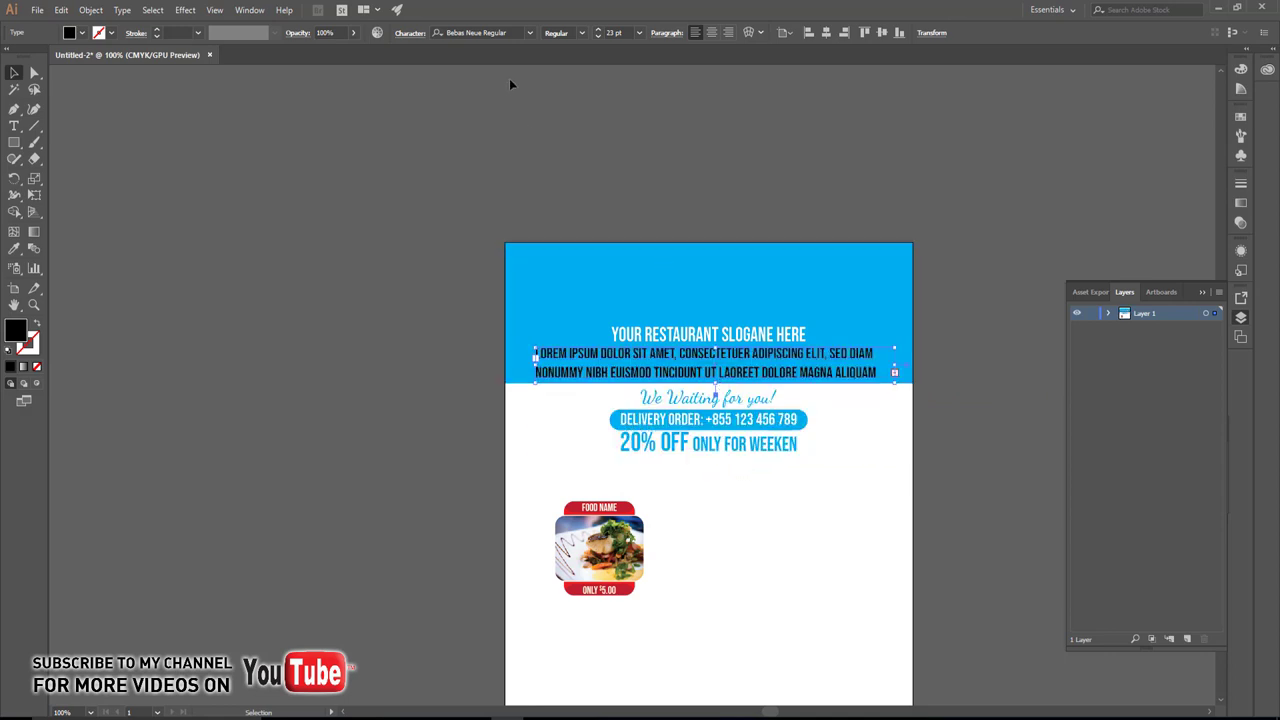
left_click(598, 36)
left_click(599, 36)
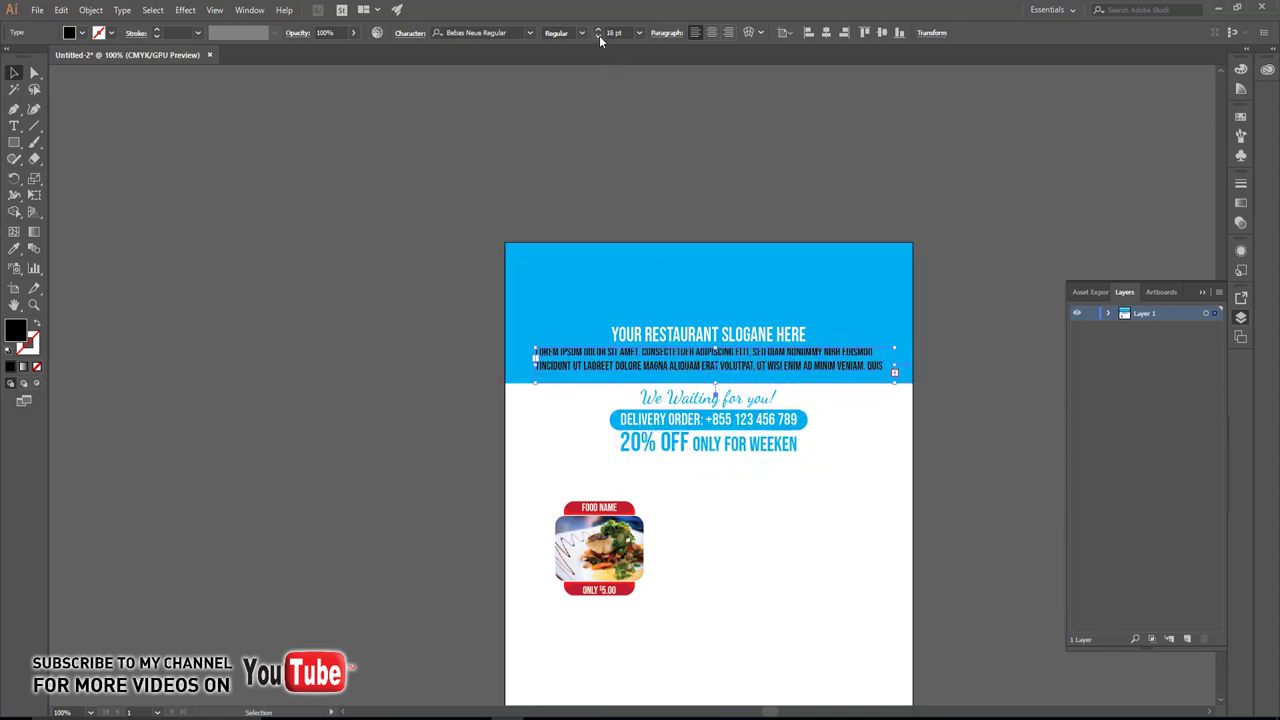
left_click(599, 36)
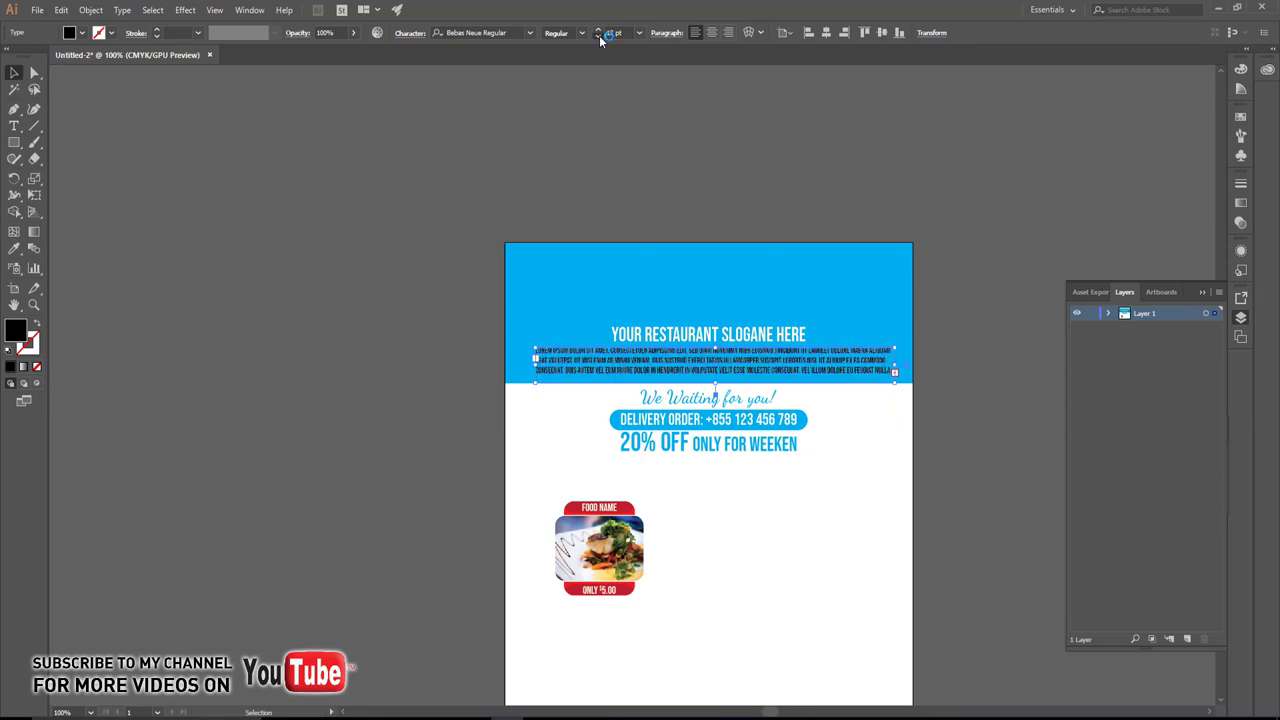
left_click(599, 36)
Centre the paragraph horizontally beneath the slogan and make its text white
left_click(845, 450)
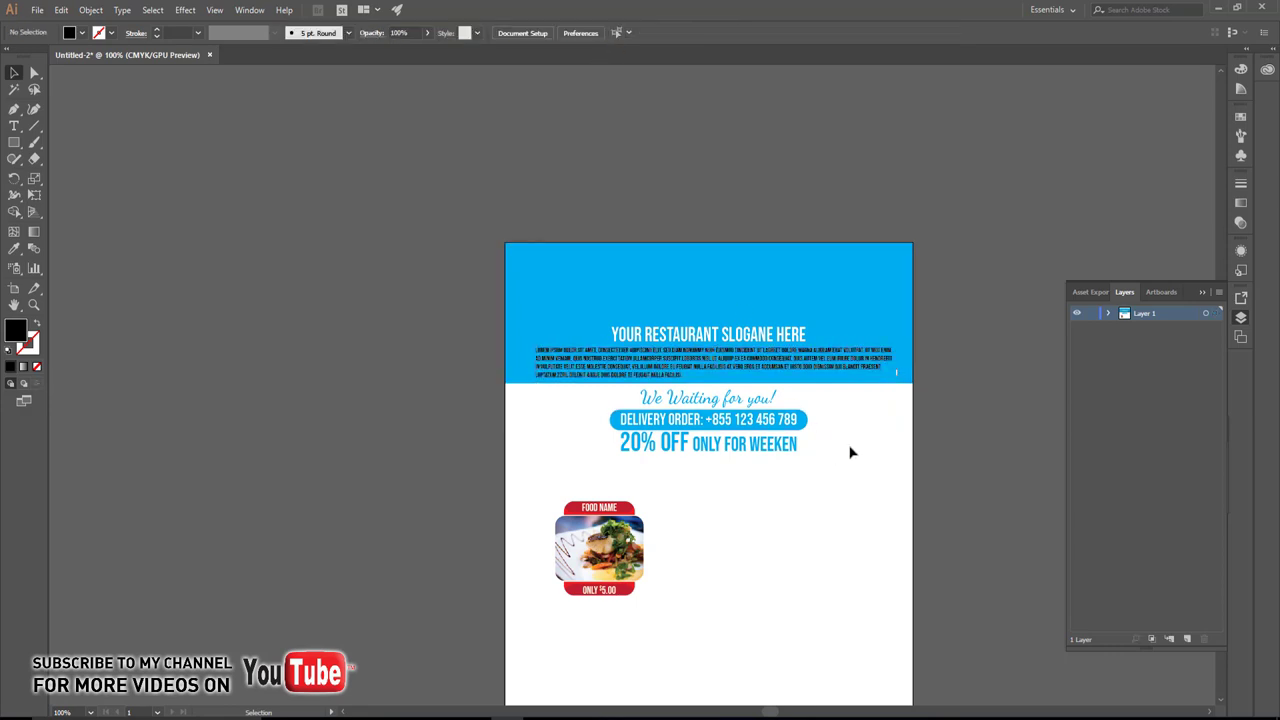
scroll(789, 404, "up", 1)
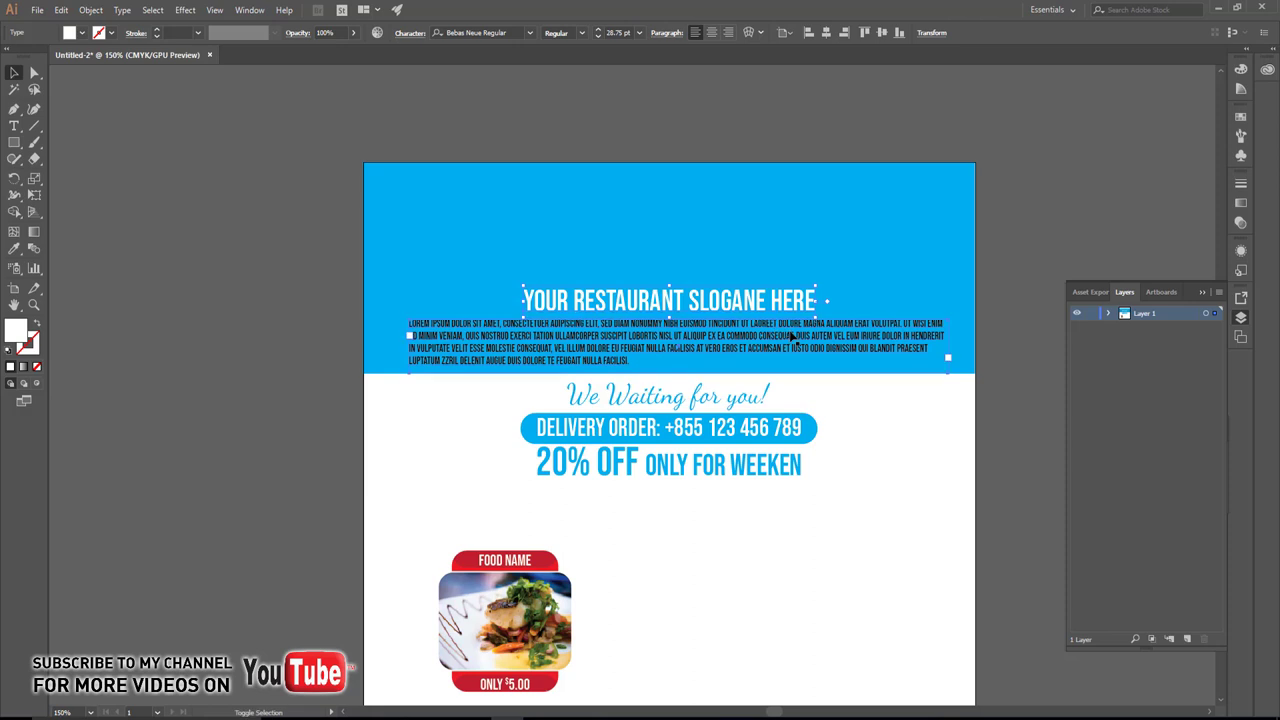
left_click_drag(775, 323, 799, 350)
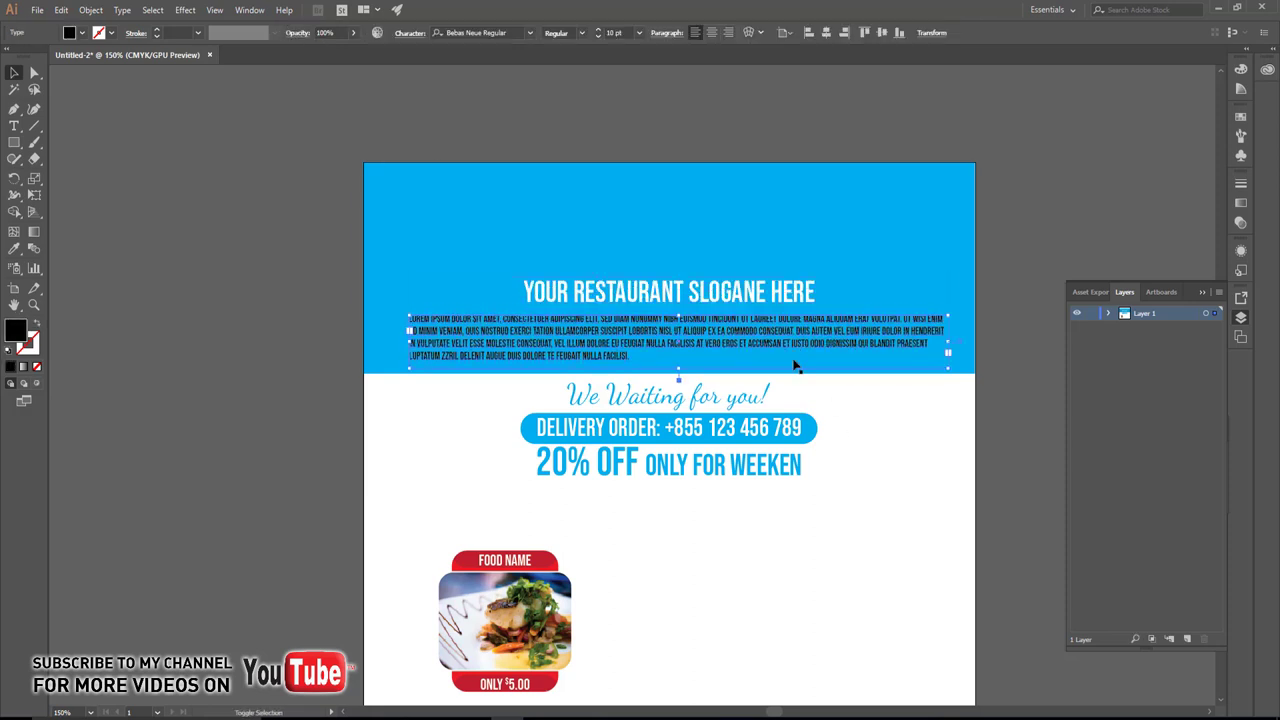
left_click(824, 33)
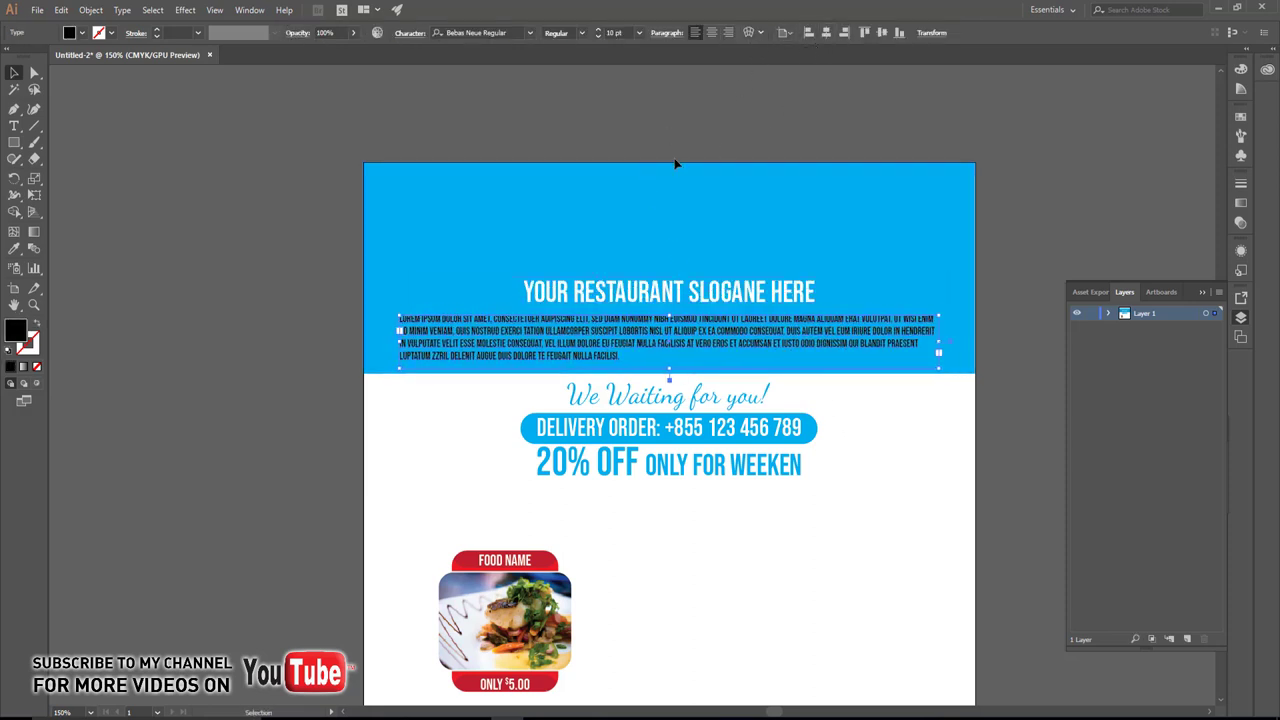
left_click(82, 33)
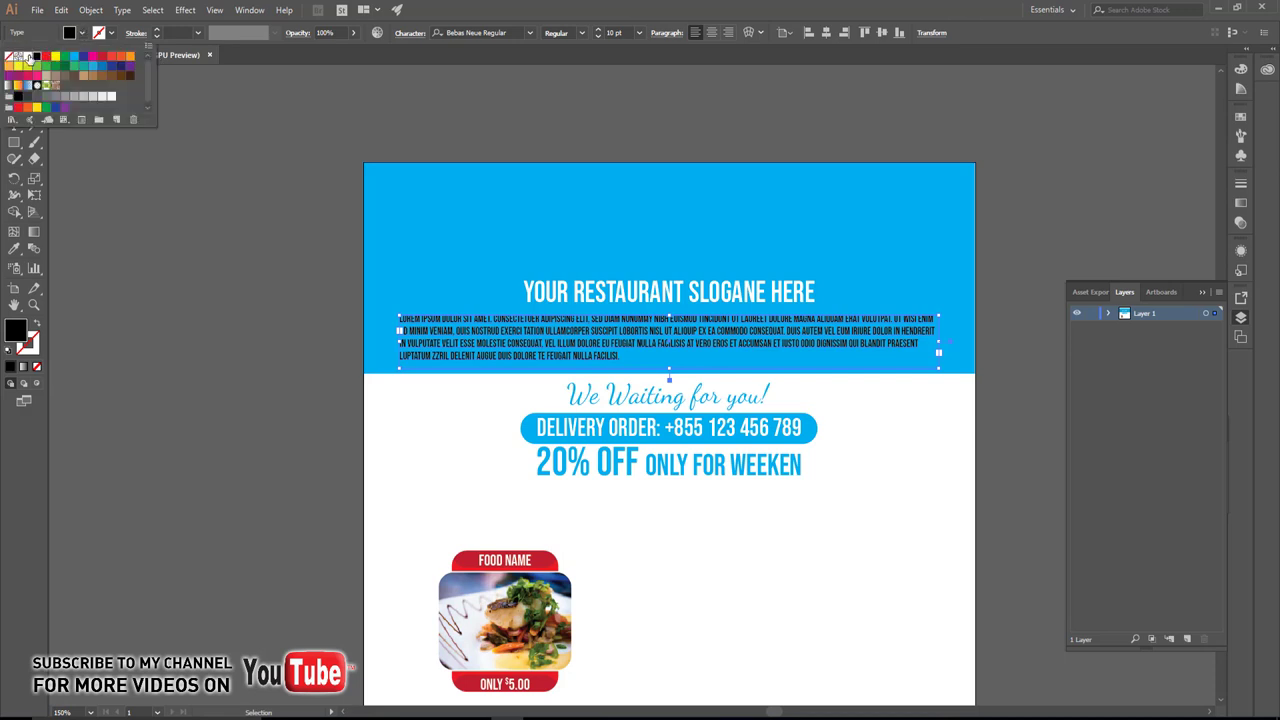
left_click(38, 57)
left_click(176, 245)
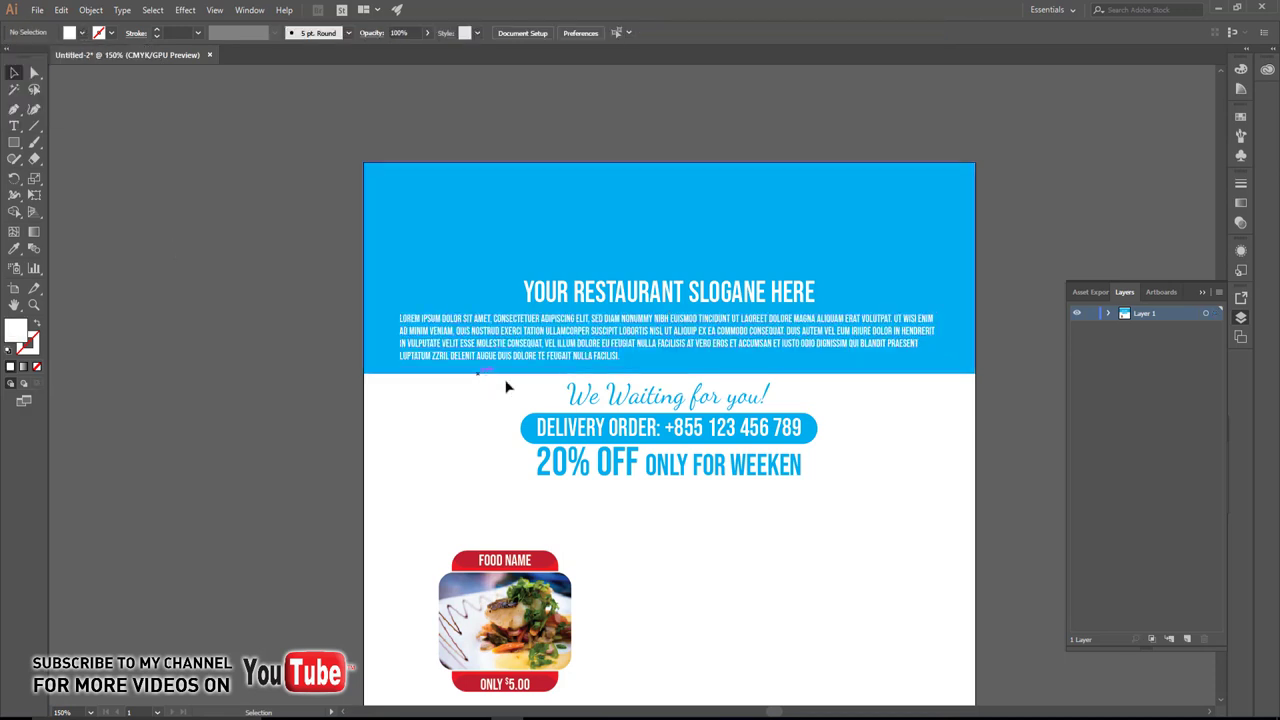
Widen the slogan slightly and enlarge the We Waiting and offer text group
left_click(700, 304)
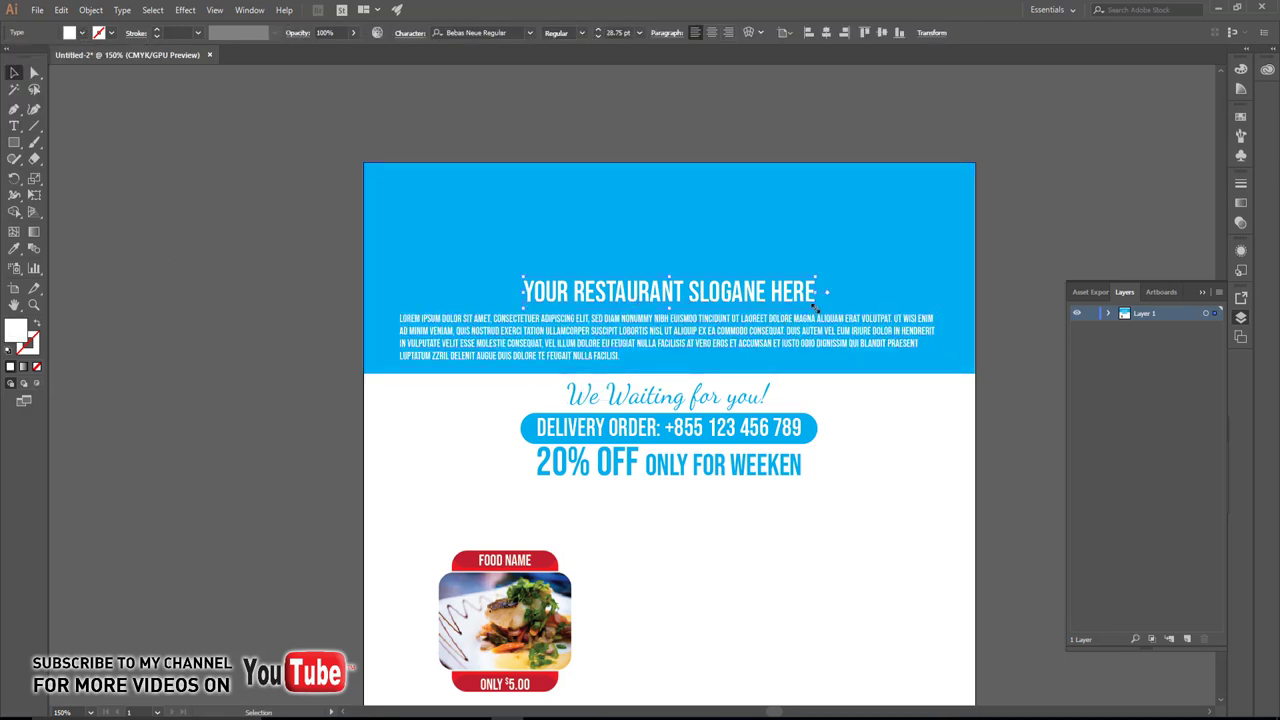
left_click_drag(816, 304, 825, 306)
left_click(805, 518)
mouse_move(805, 518)
left_mouse_down()
mouse_move(827, 364)
mouse_move(604, 234)
left_mouse_up()
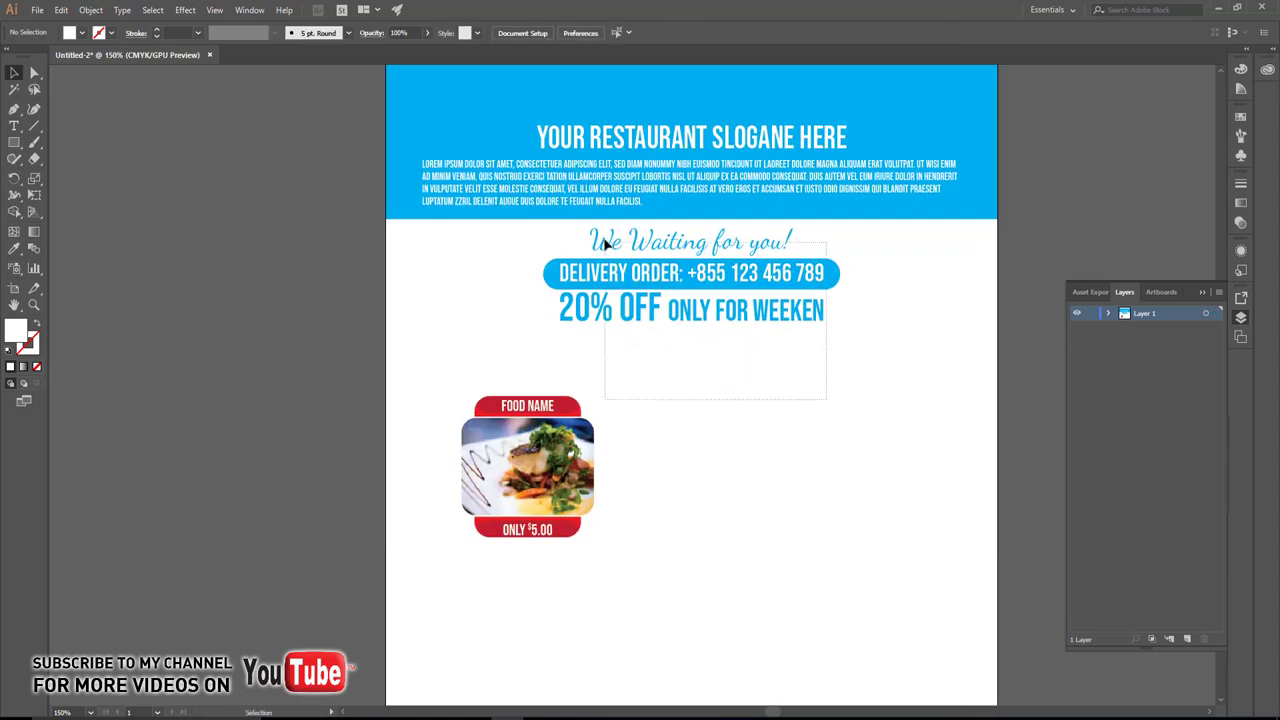
left_click_drag(840, 333, 852, 340)
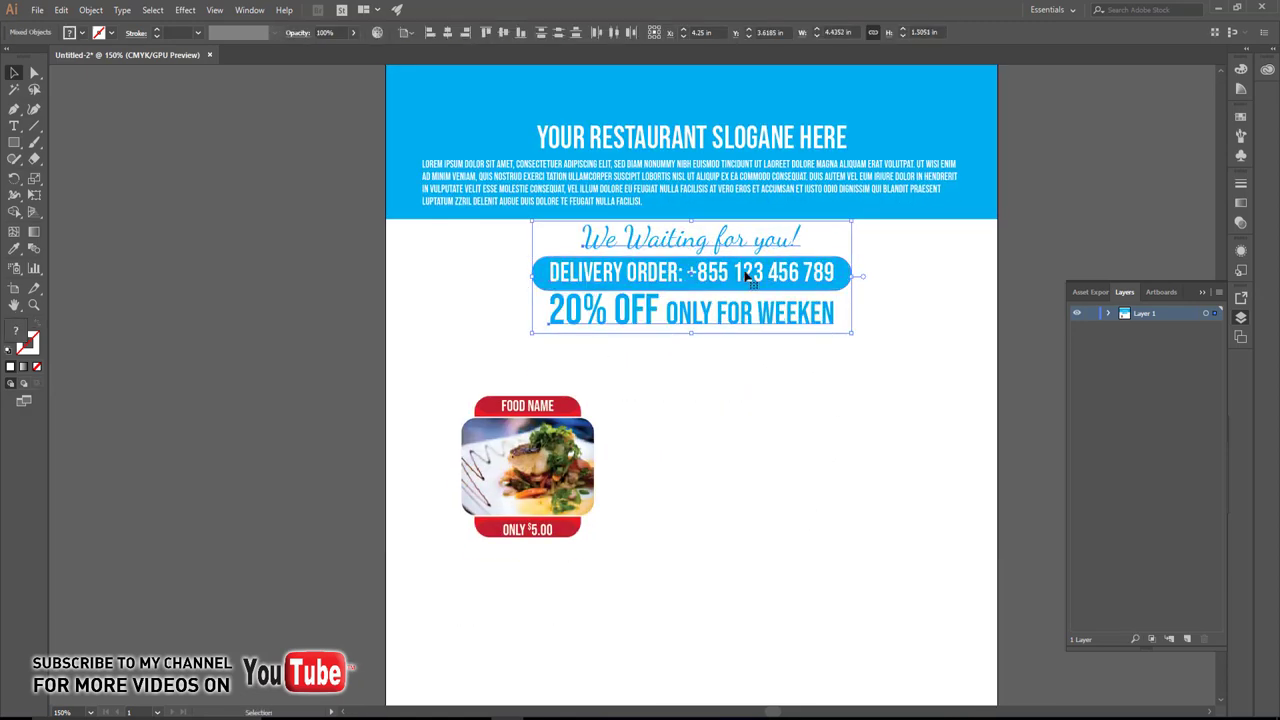
left_click(768, 411)
Colour 20% OFF with the FOOD NAME banner red and nudge the line down
scroll(762, 402, "down", 2)
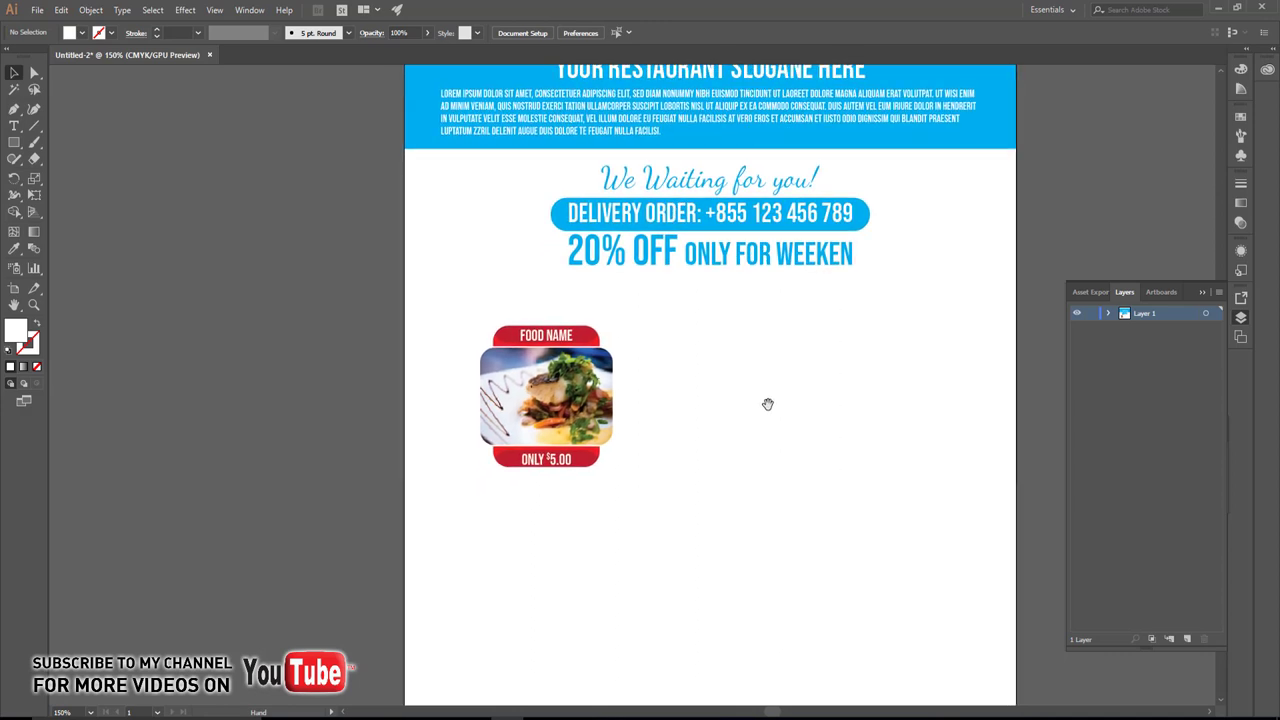
left_click(672, 255)
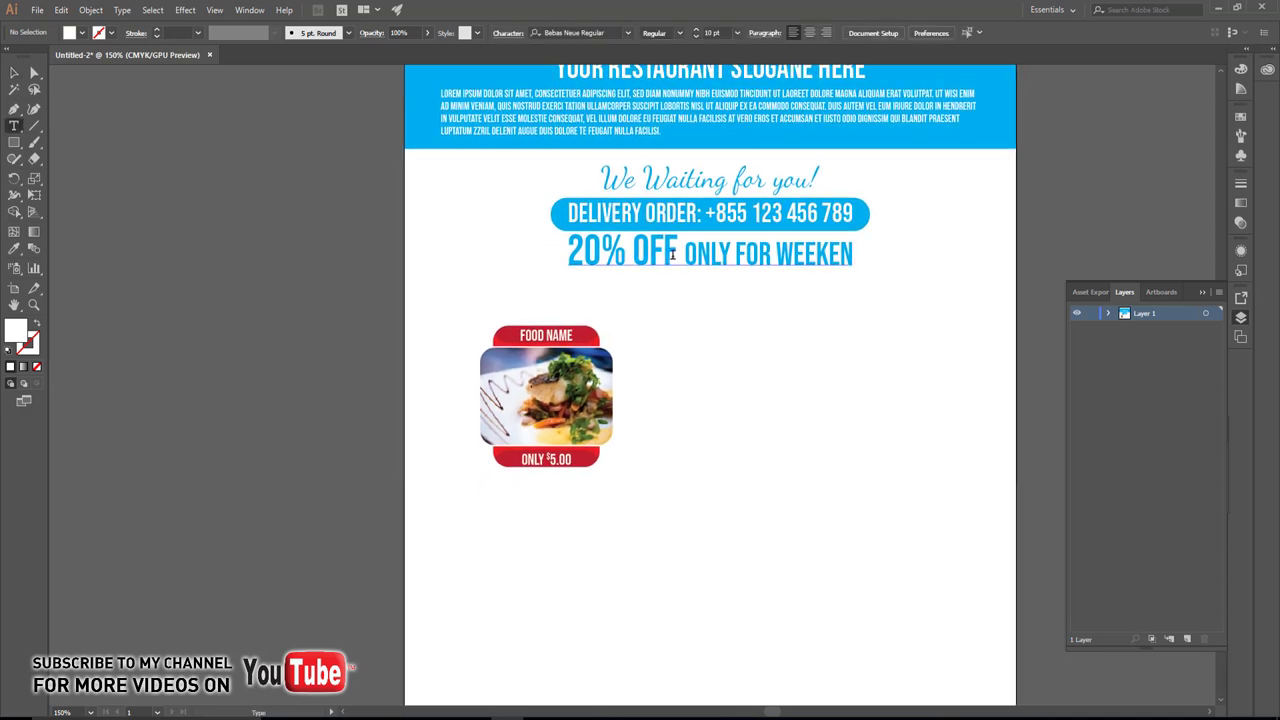
triple_click(672, 255)
left_click(14, 248)
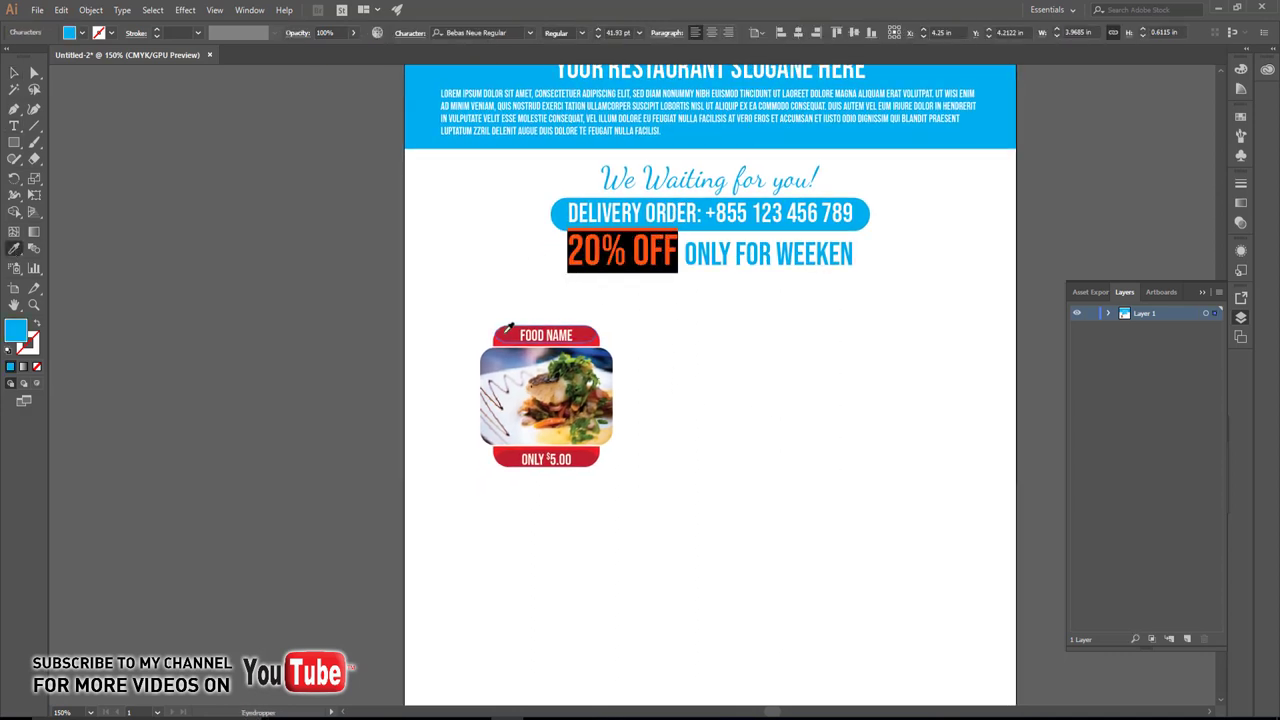
left_click(497, 335)
left_click(14, 73)
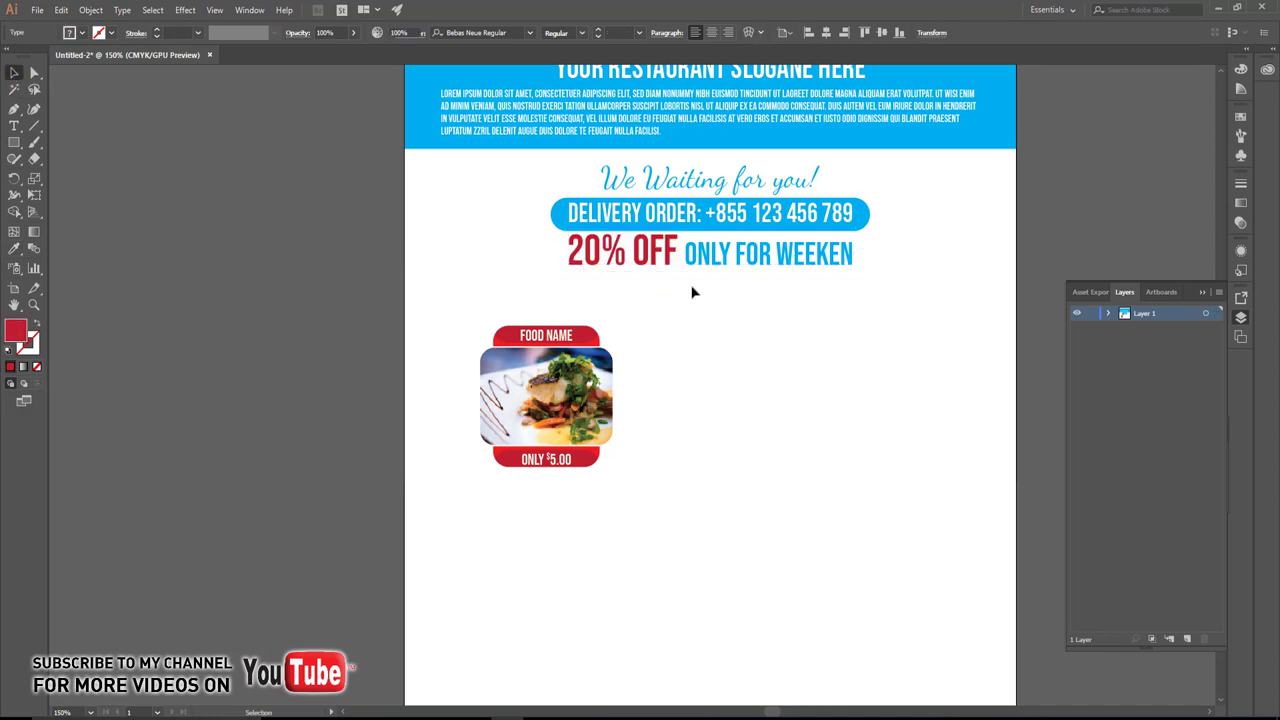
left_click_drag(702, 258, 702, 270)
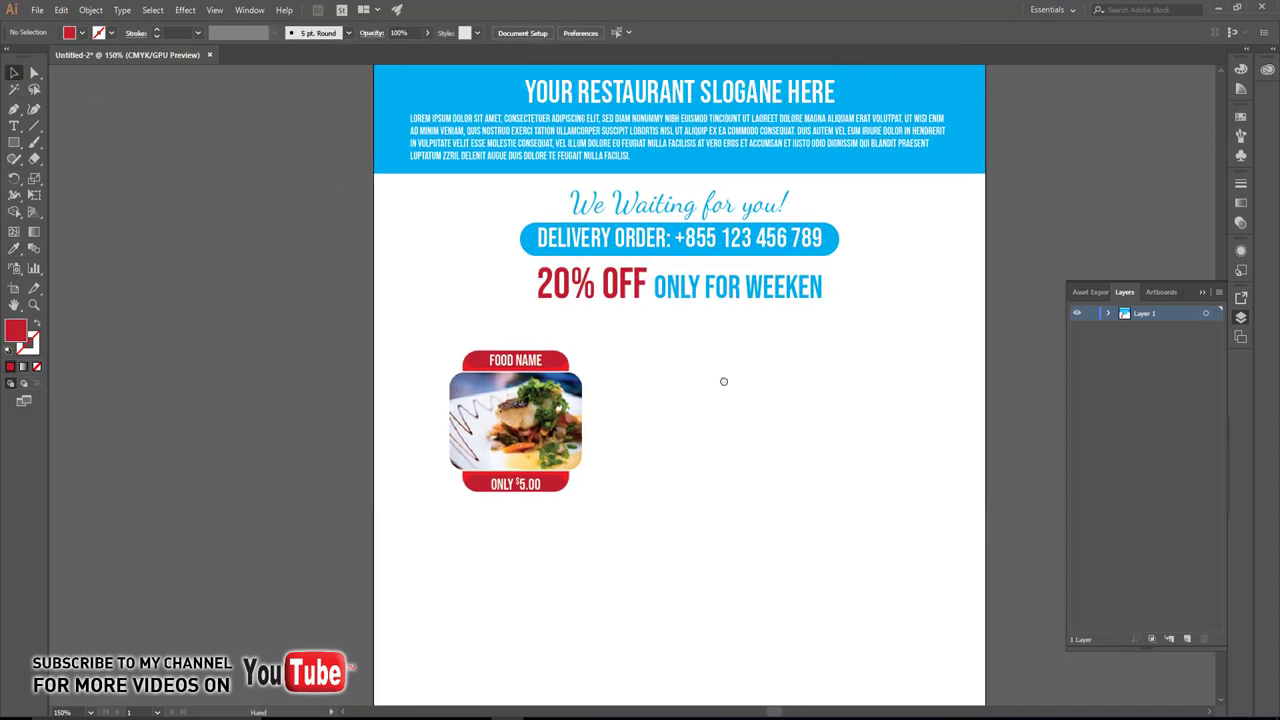
Position the food card and duplicate it twice into a row of three
scroll(700, 300, "down", 2)
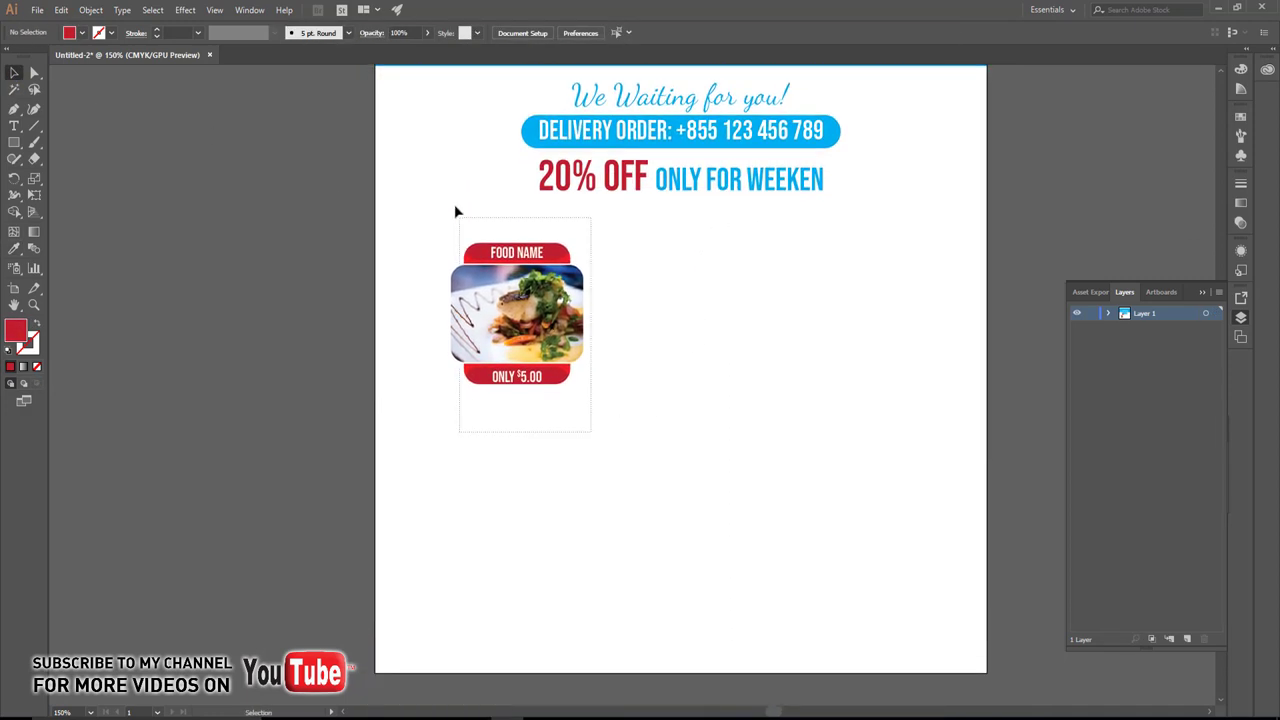
left_click_drag(454, 208, 600, 432)
mouse_move(525, 310)
left_mouse_down()
mouse_move(503, 285)
mouse_move(670, 311)
left_mouse_up()
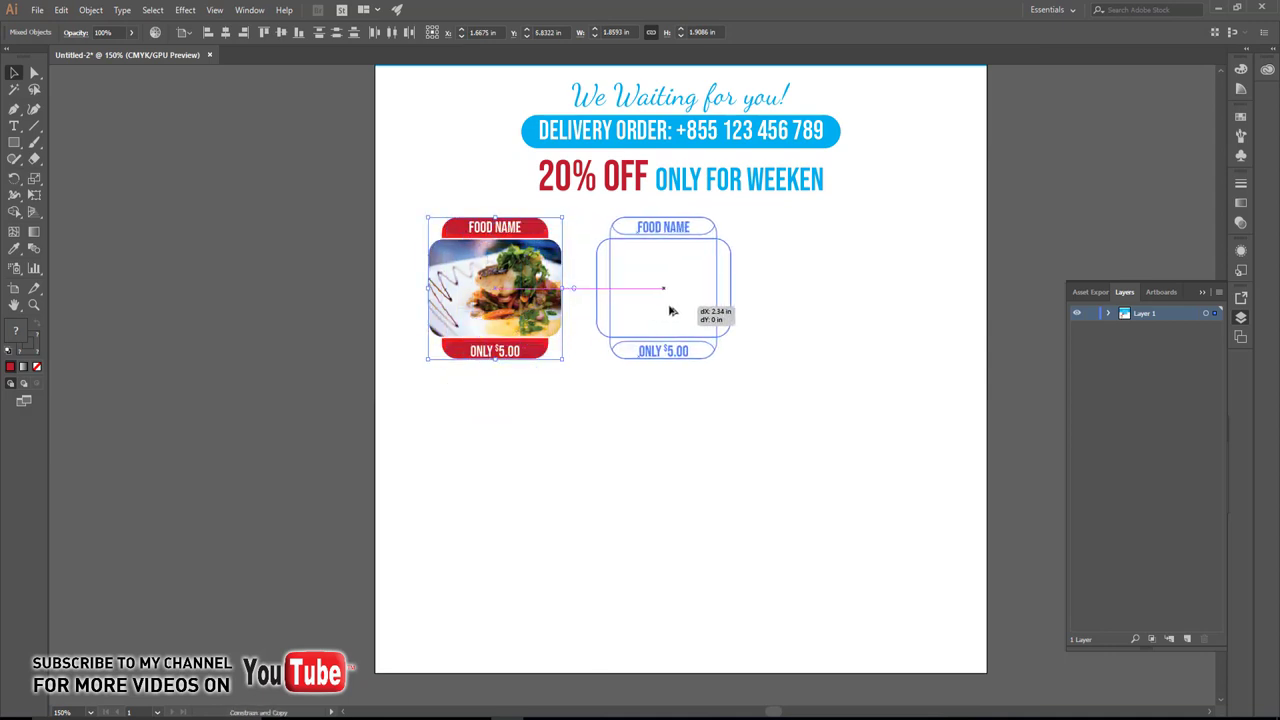
left_click_drag(670, 311, 659, 315)
key("ctrl+d")
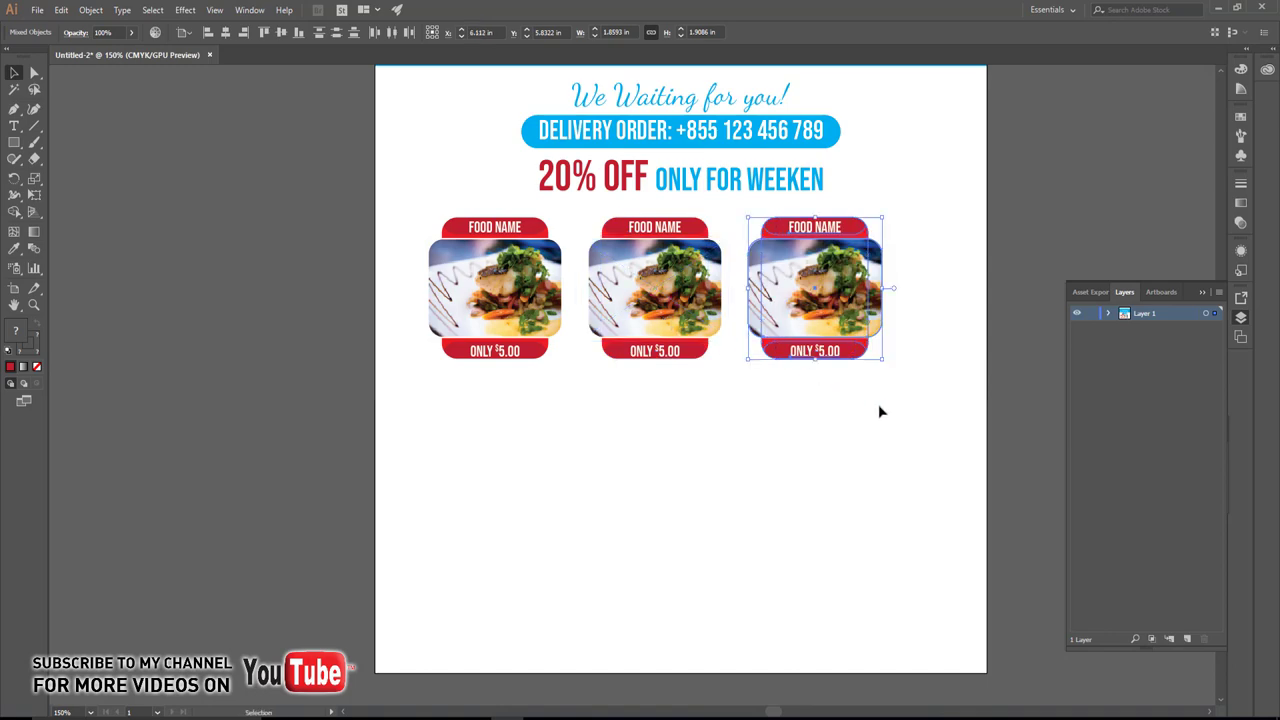
Enlarge the three-card row and copy it straight down as a second row
left_click_drag(912, 412, 430, 335)
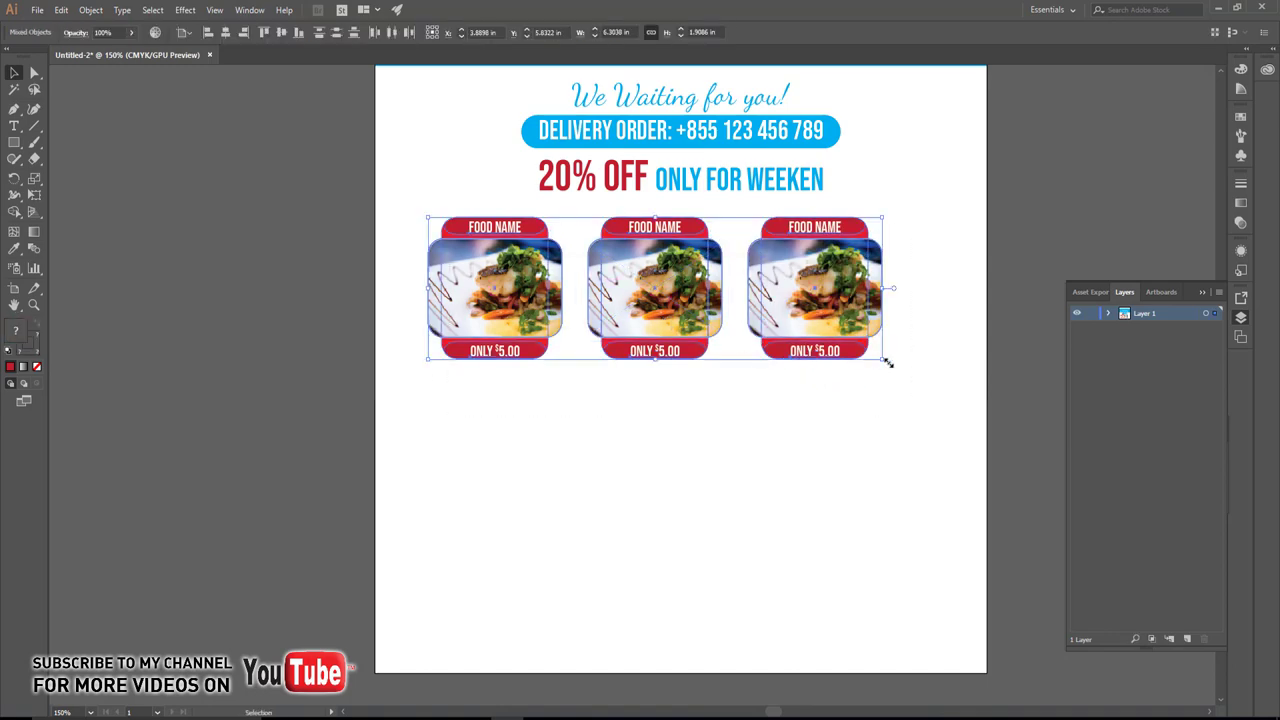
left_click_drag(882, 362, 941, 378)
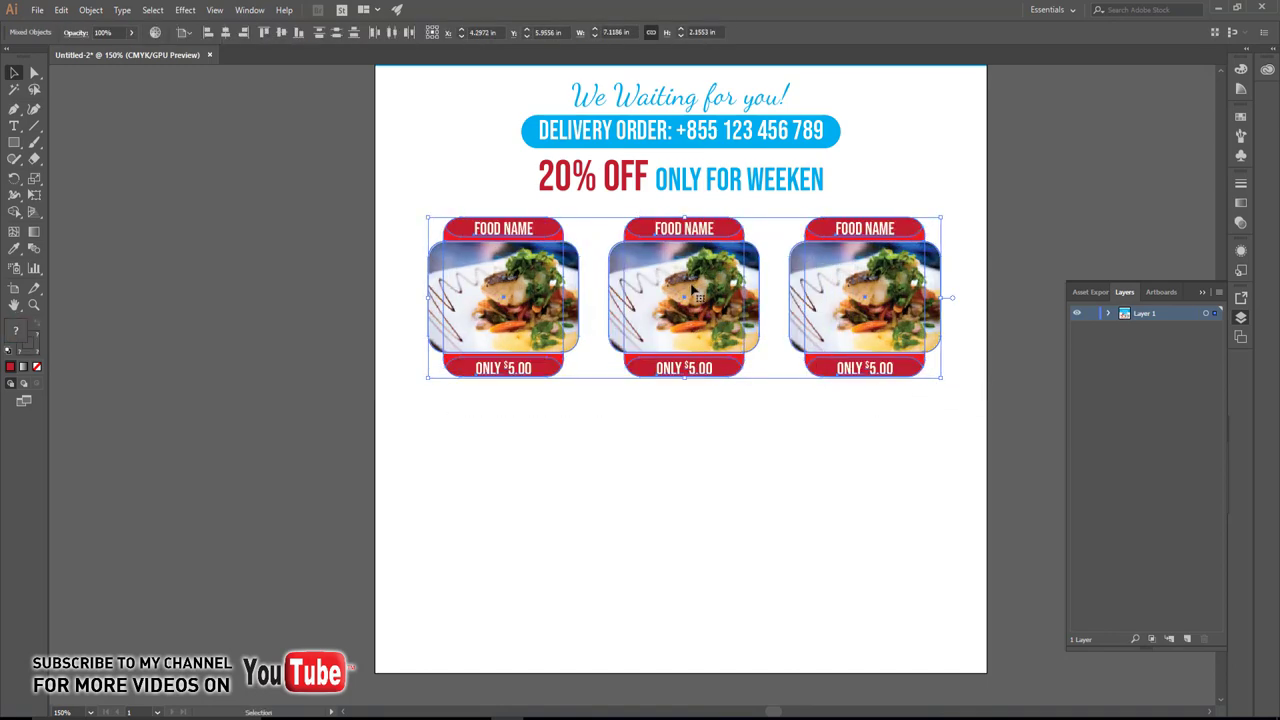
left_click_drag(687, 305, 686, 463)
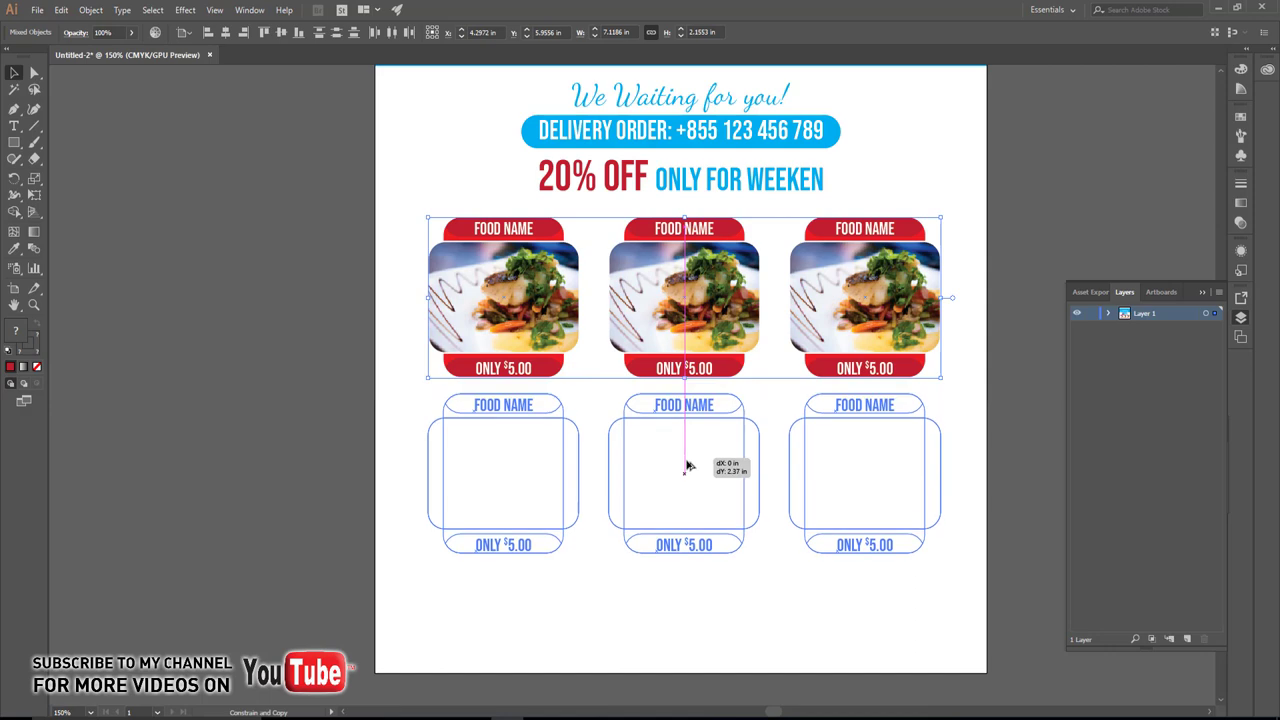
left_click(966, 426)
Nudge the card grid and offer text slightly up on the page
left_click_drag(897, 450, 834, 486)
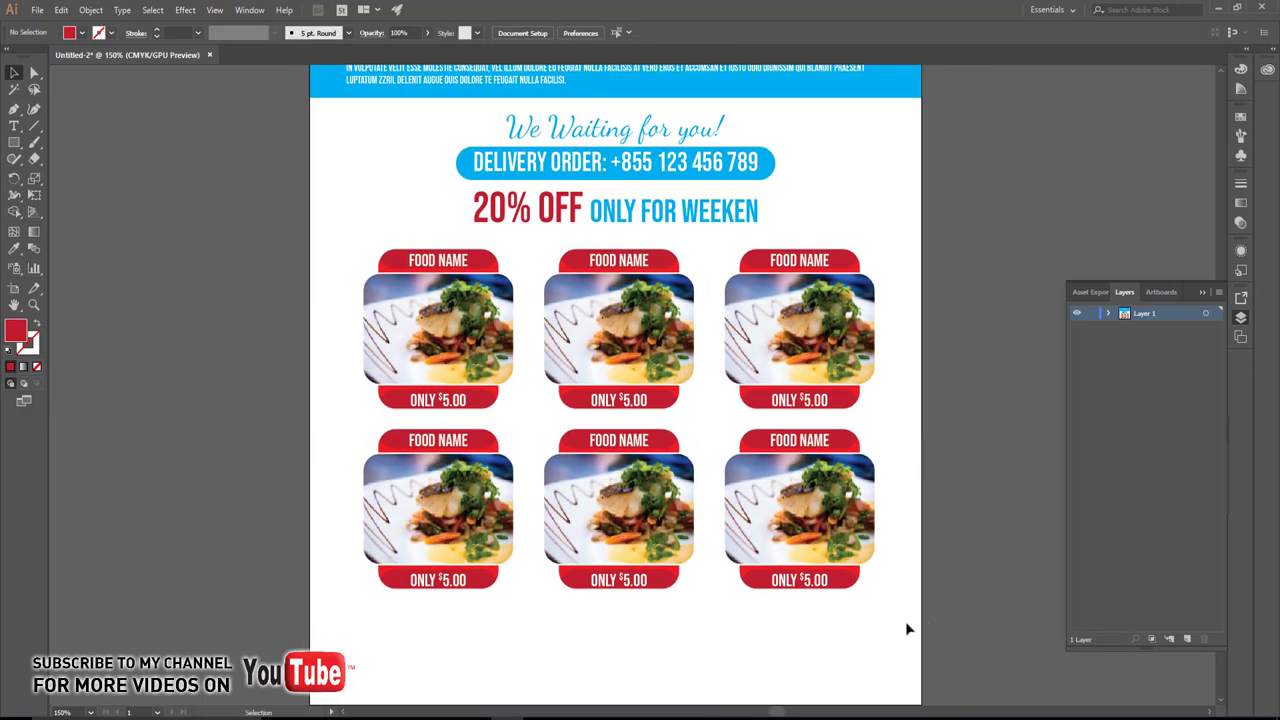
left_click_drag(384, 160, 340, 108)
left_click_drag(550, 143, 550, 140)
left_click(420, 168)
Open the logo.ai file
key("ctrl+minus")
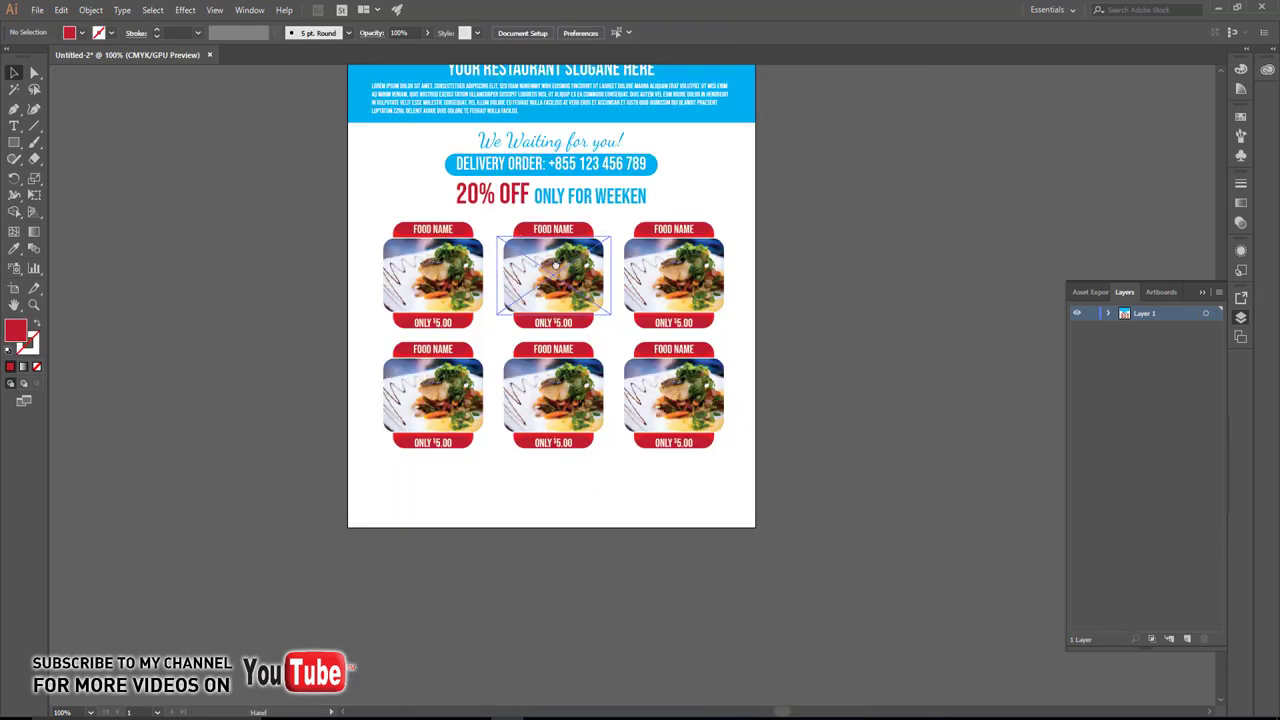
left_click(42, 12)
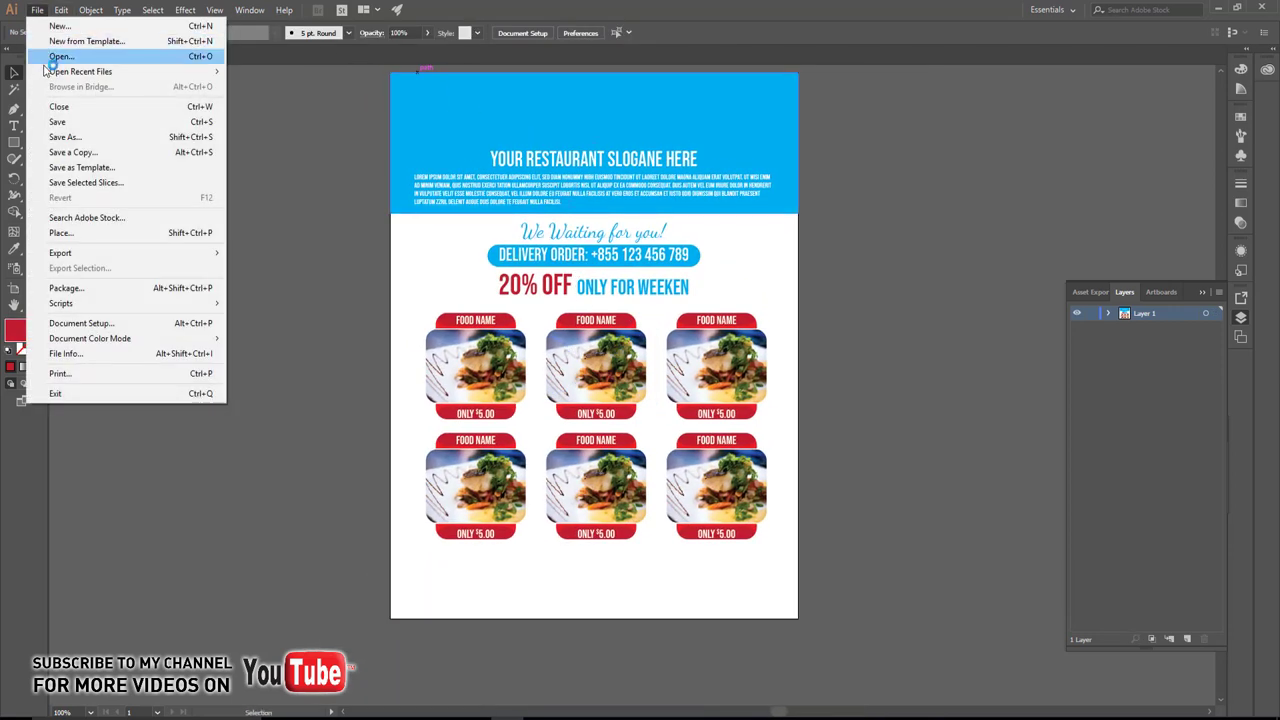
left_click(58, 57)
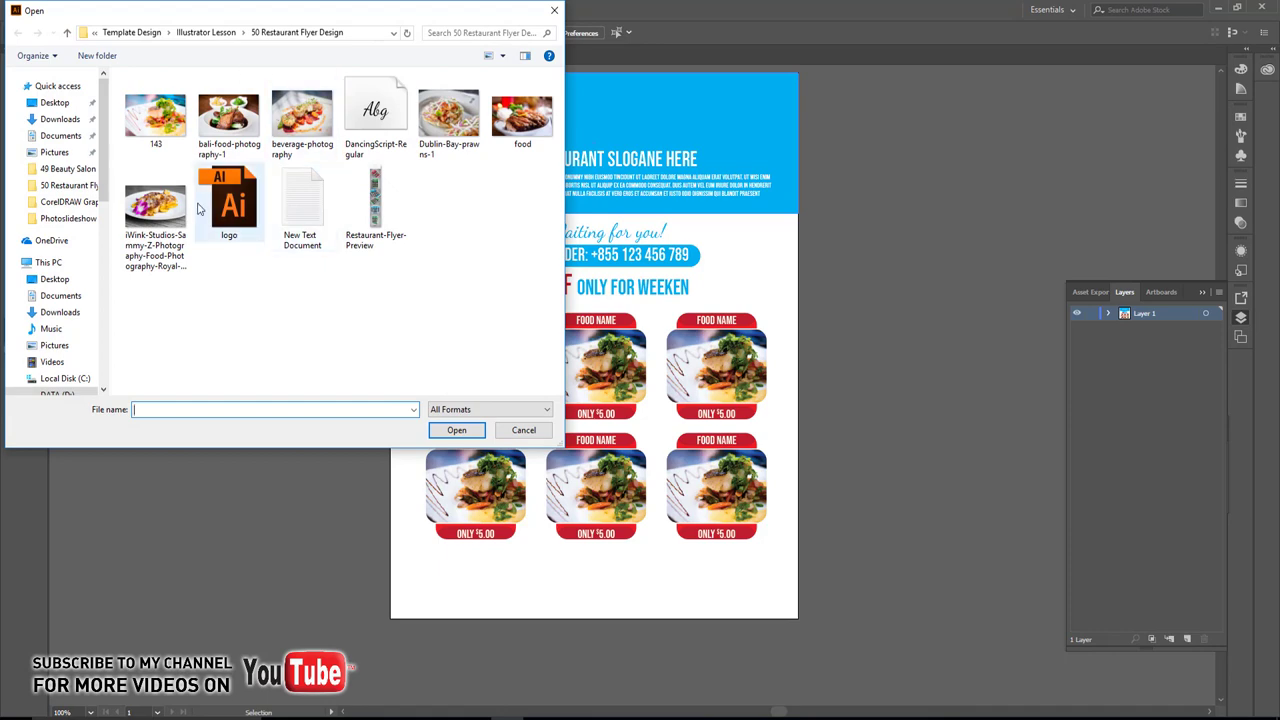
left_click(229, 205)
left_click(456, 431)
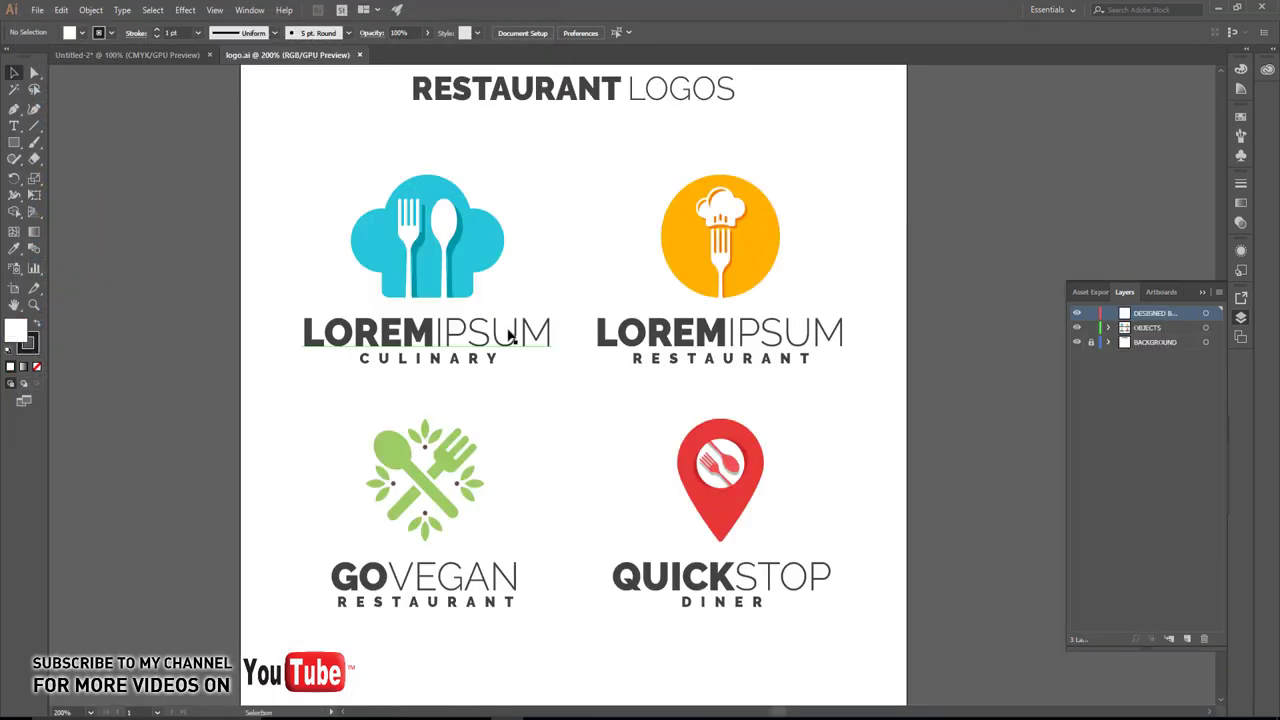
Bring the orange restaurant logo into the flyer and shrink it above the slogan
left_click(720, 240)
left_click_drag(810, 386, 619, 165)
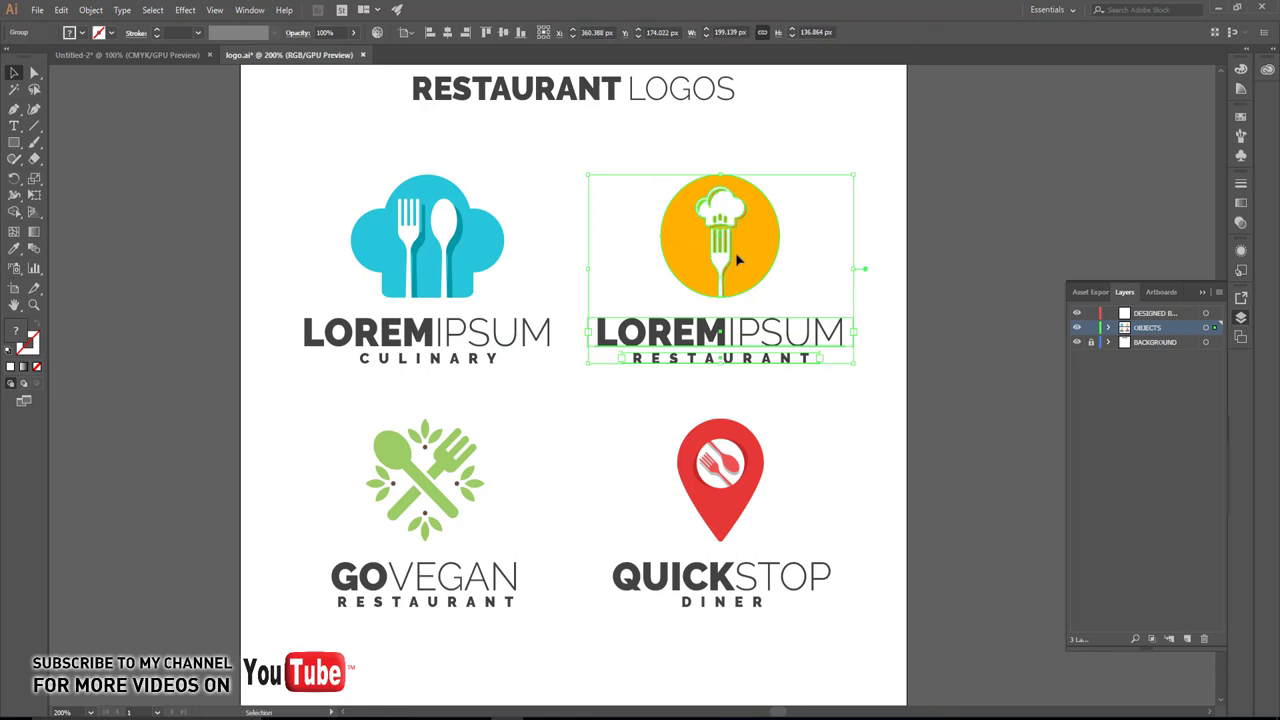
mouse_move(734, 263)
left_mouse_down()
mouse_move(197, 52)
mouse_move(575, 188)
left_mouse_up()
key("ctrl+plus")
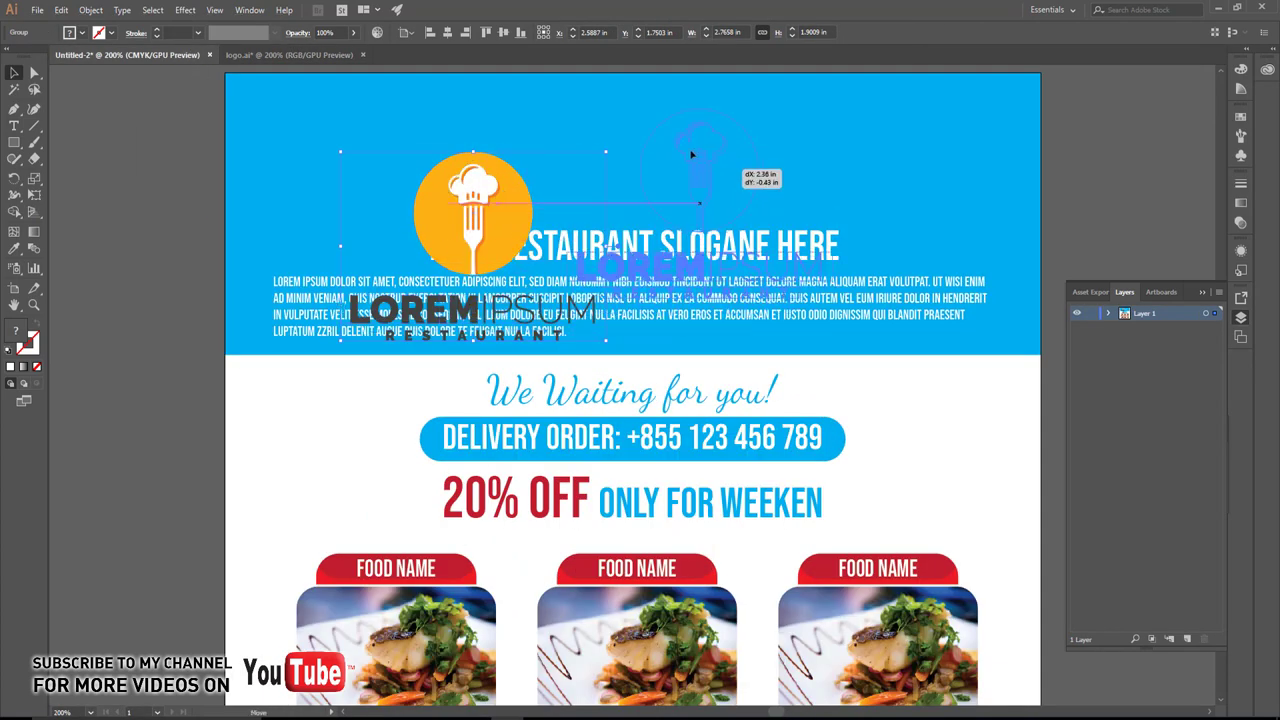
left_click_drag(520, 250, 700, 178)
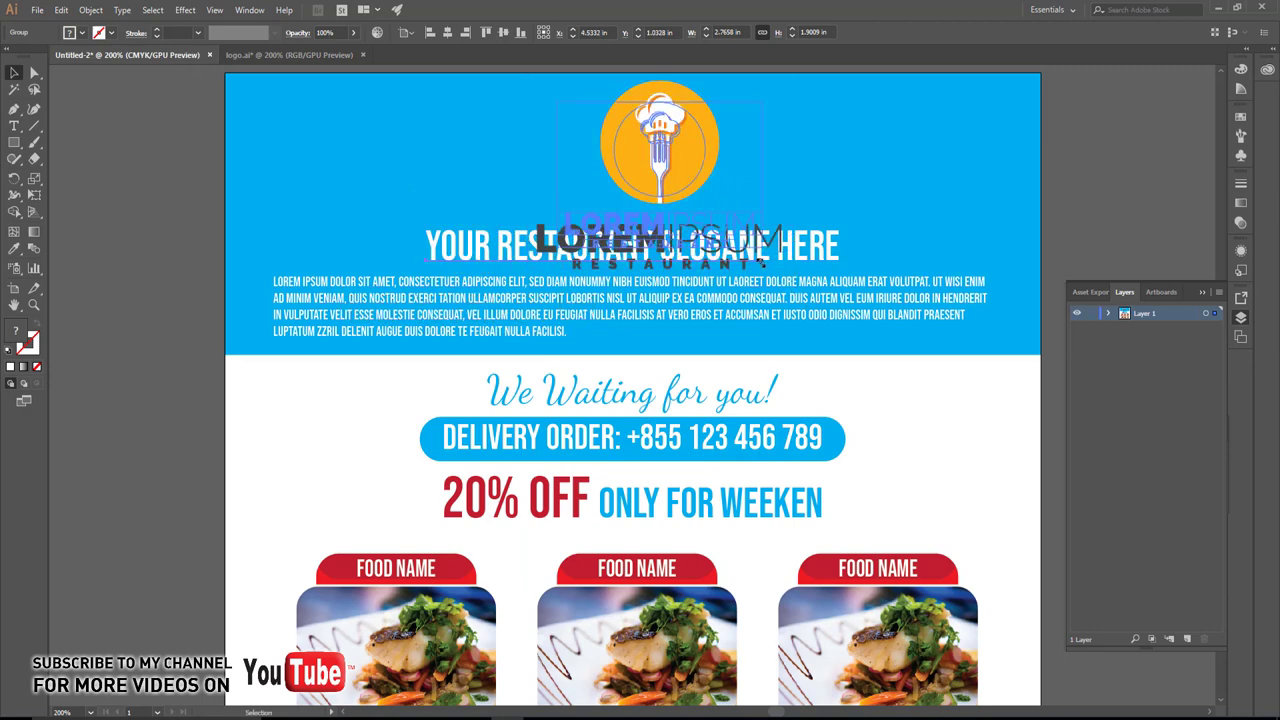
mouse_move(790, 270)
left_mouse_down()
mouse_move(705, 205)
mouse_move(705, 268)
mouse_move(636, 224)
left_mouse_up()
Centre the logo horizontally on the artboard
scroll(705, 205, "up", 3)
left_click(447, 32)
left_click(504, 76)
scroll(505, 77, "down", 1)
left_click(640, 222)
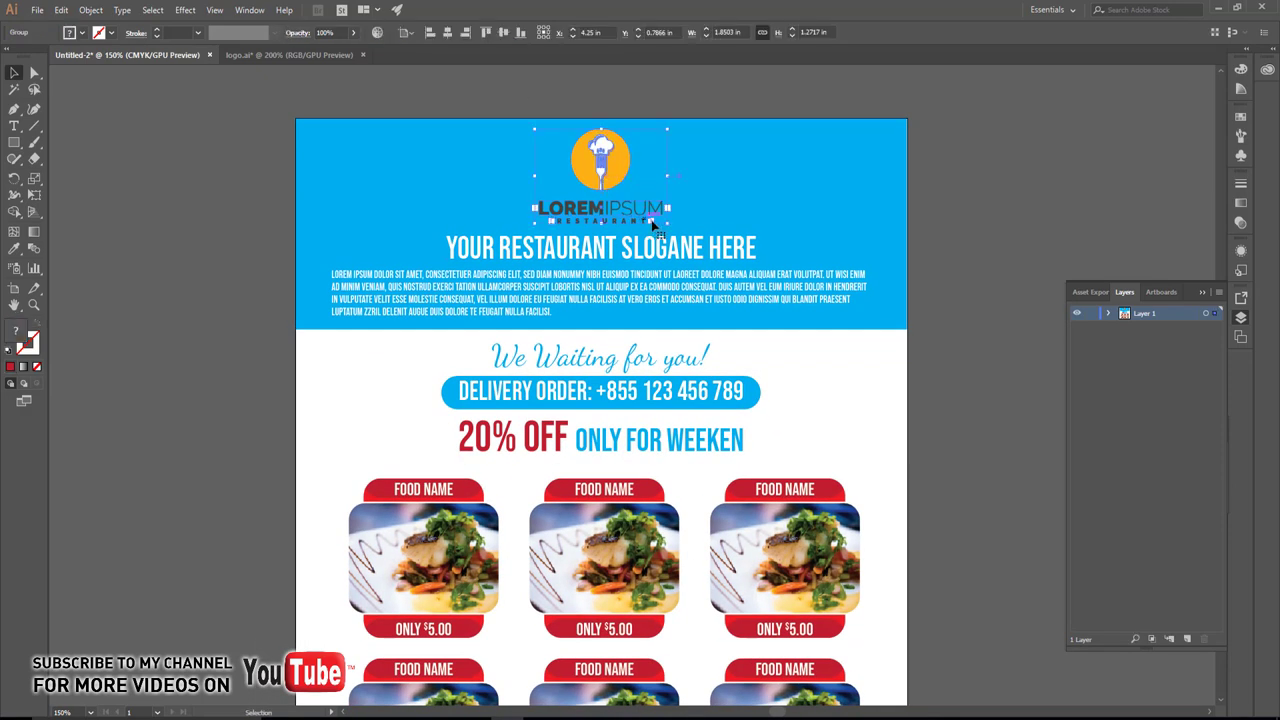
Nudge the slogan and body text slightly down in the header
left_click(658, 252)
left_click_drag(640, 285, 601, 336)
left_click(885, 318)
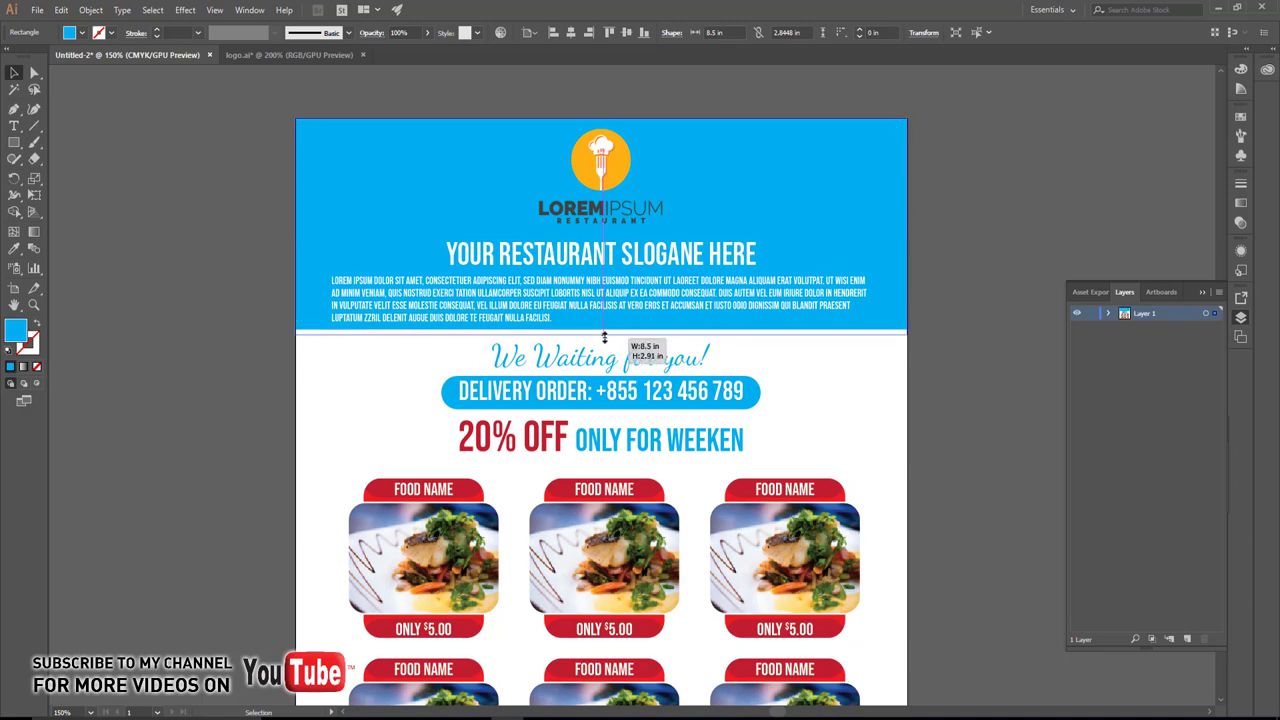
left_click(758, 365)
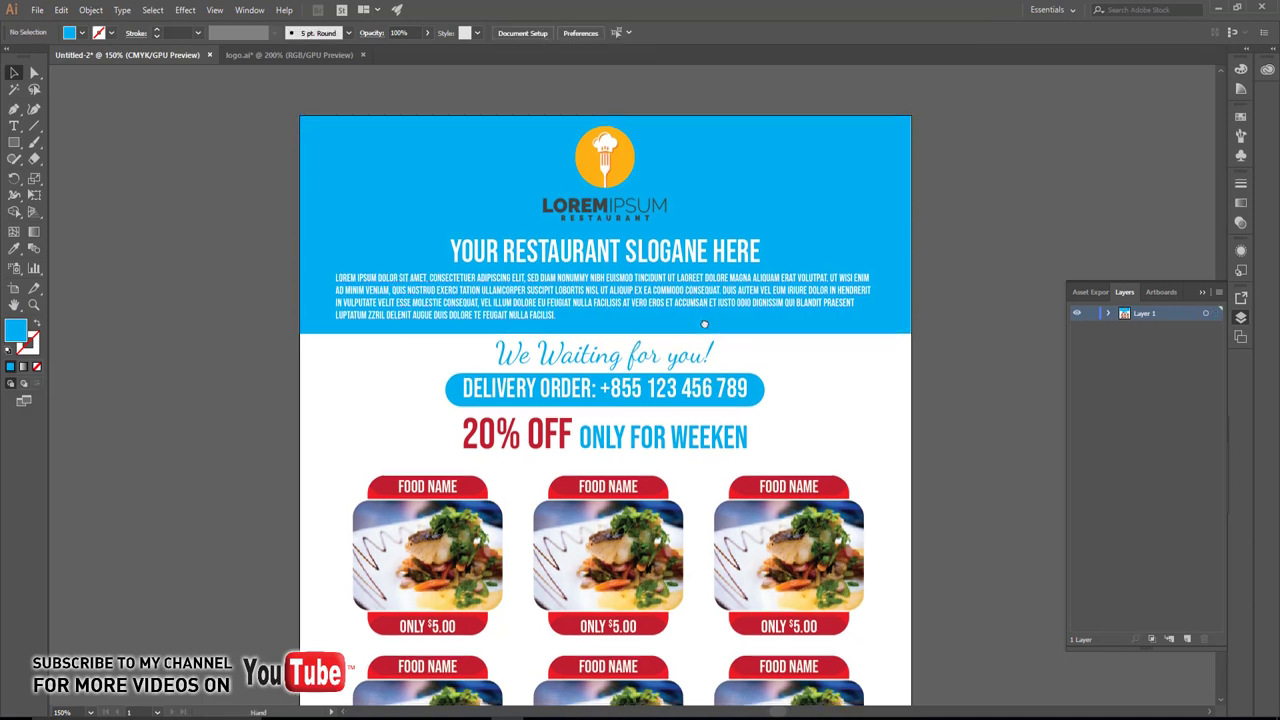
left_click_drag(680, 310, 683, 310)
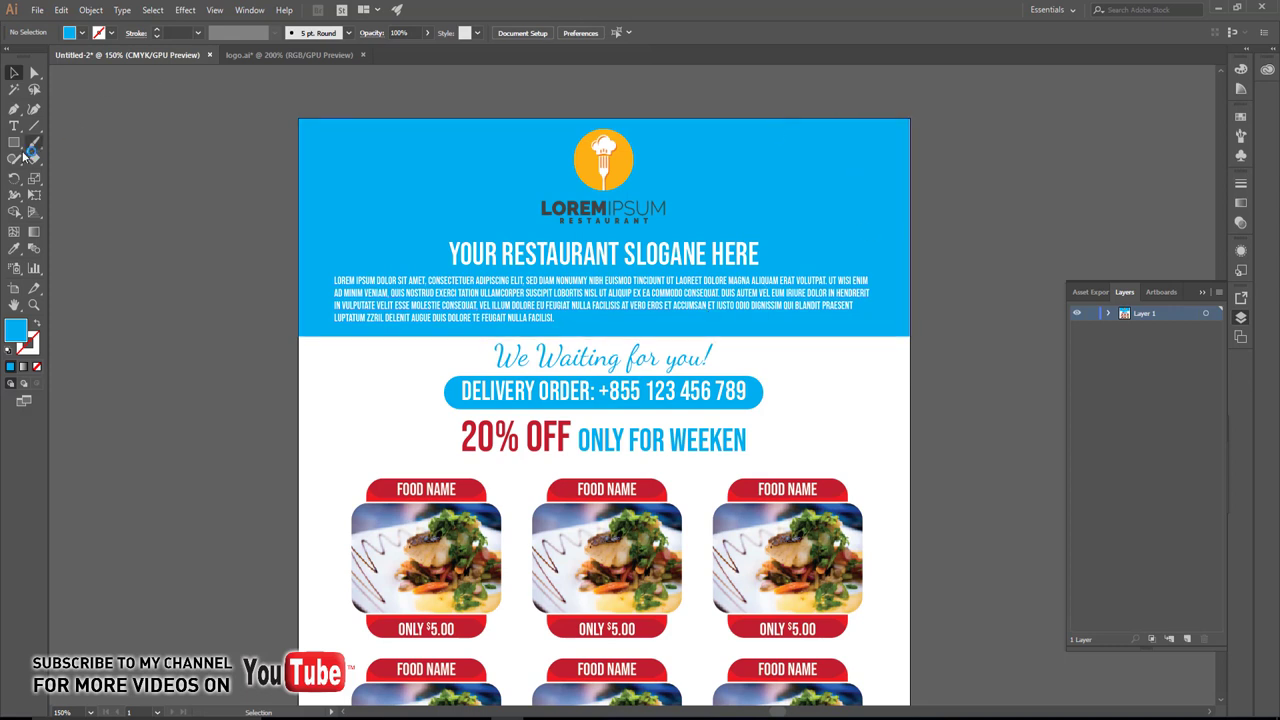
Draw a white rectangle over the logo area and round its bottom corners
left_click(14, 142)
left_click_drag(536, 125, 682, 232)
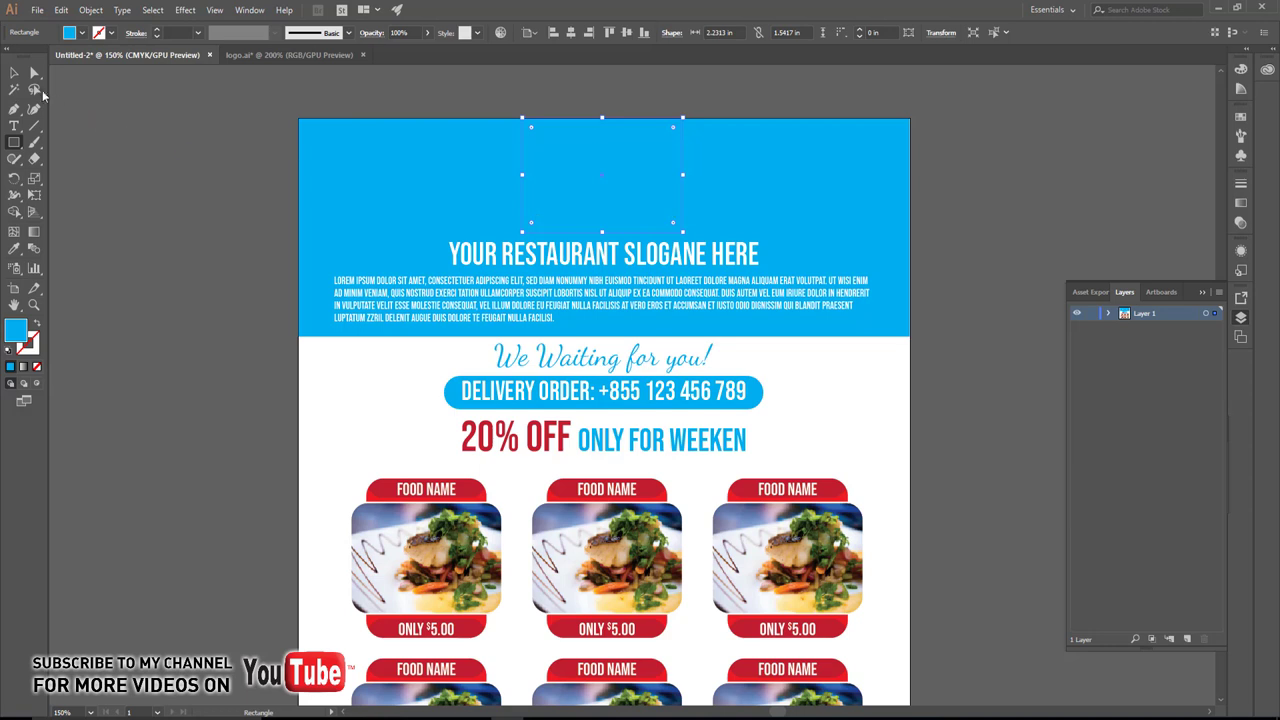
left_click(82, 33)
left_click(26, 58)
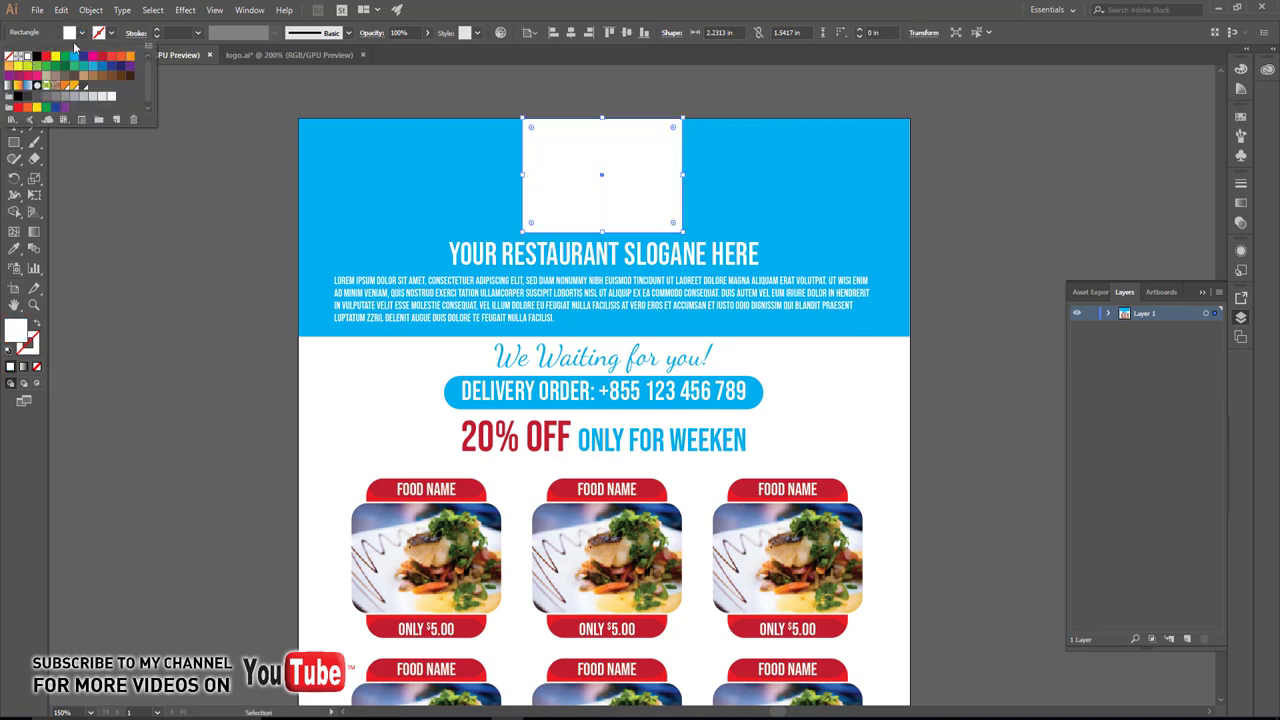
left_click(82, 33)
left_click(13, 73)
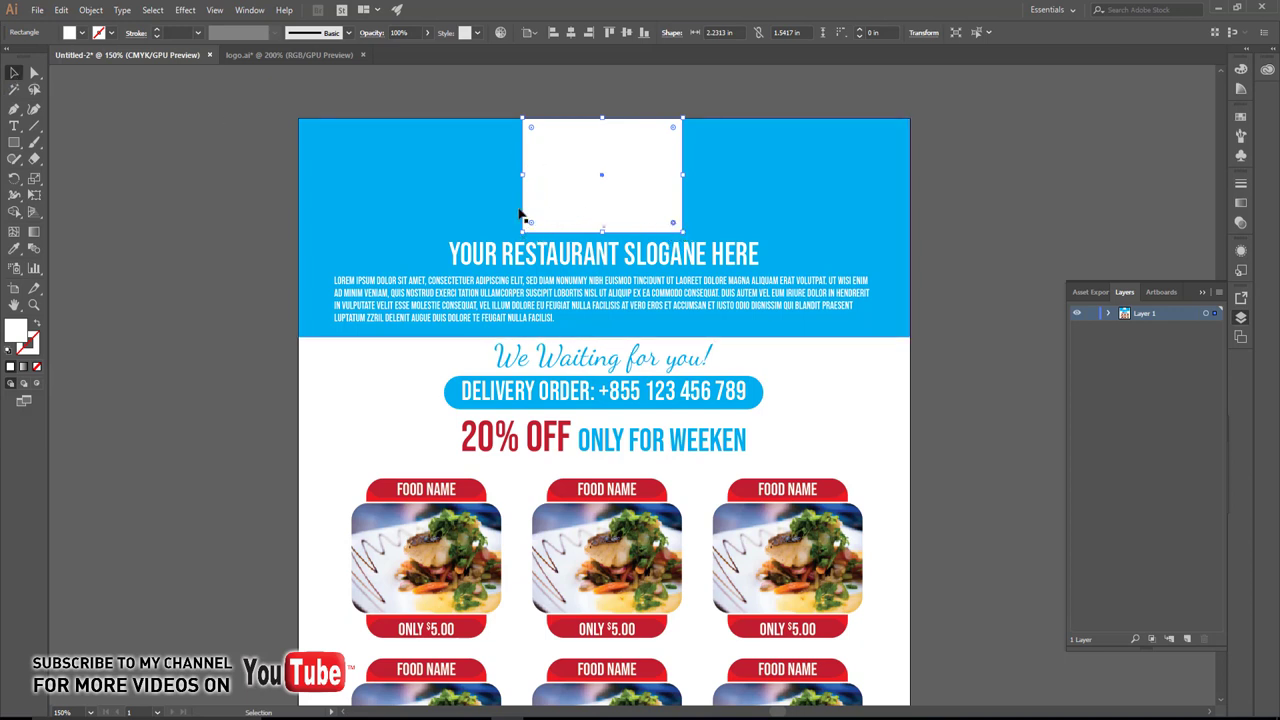
left_click_drag(531, 224, 537, 207)
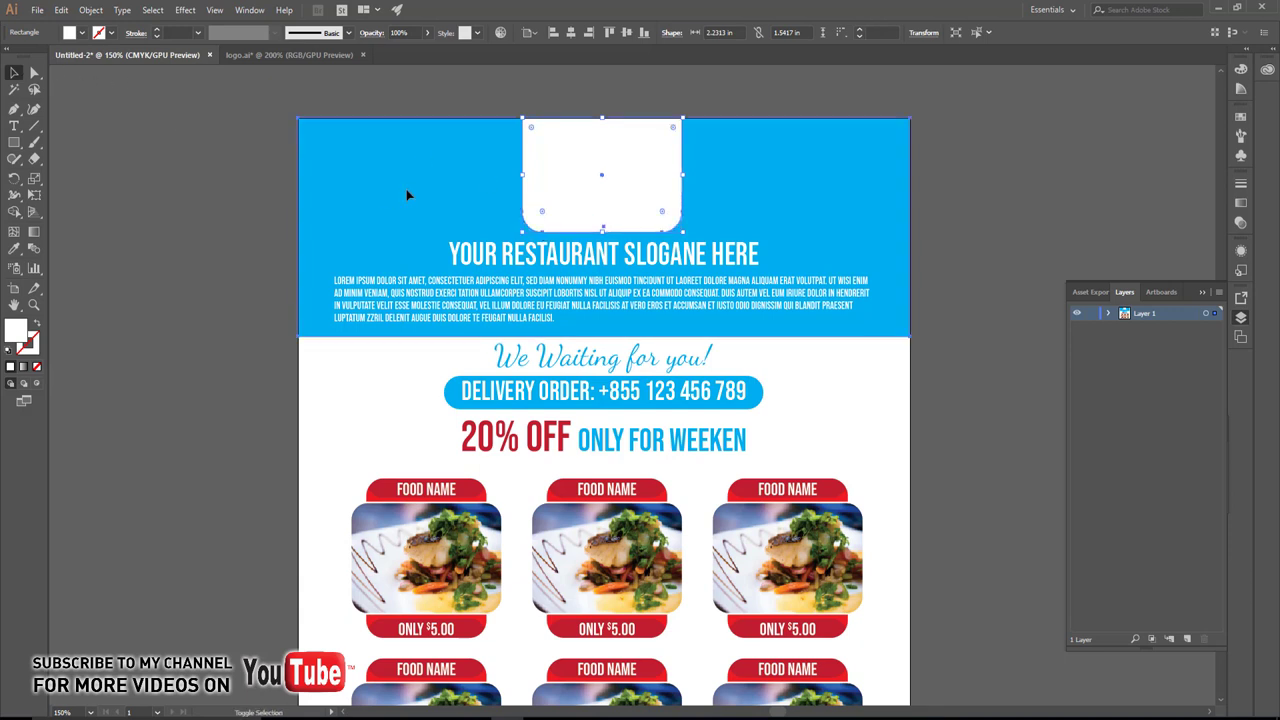
Send the blue header to the back so the white tab shows behind the logo
right_click(465, 171)
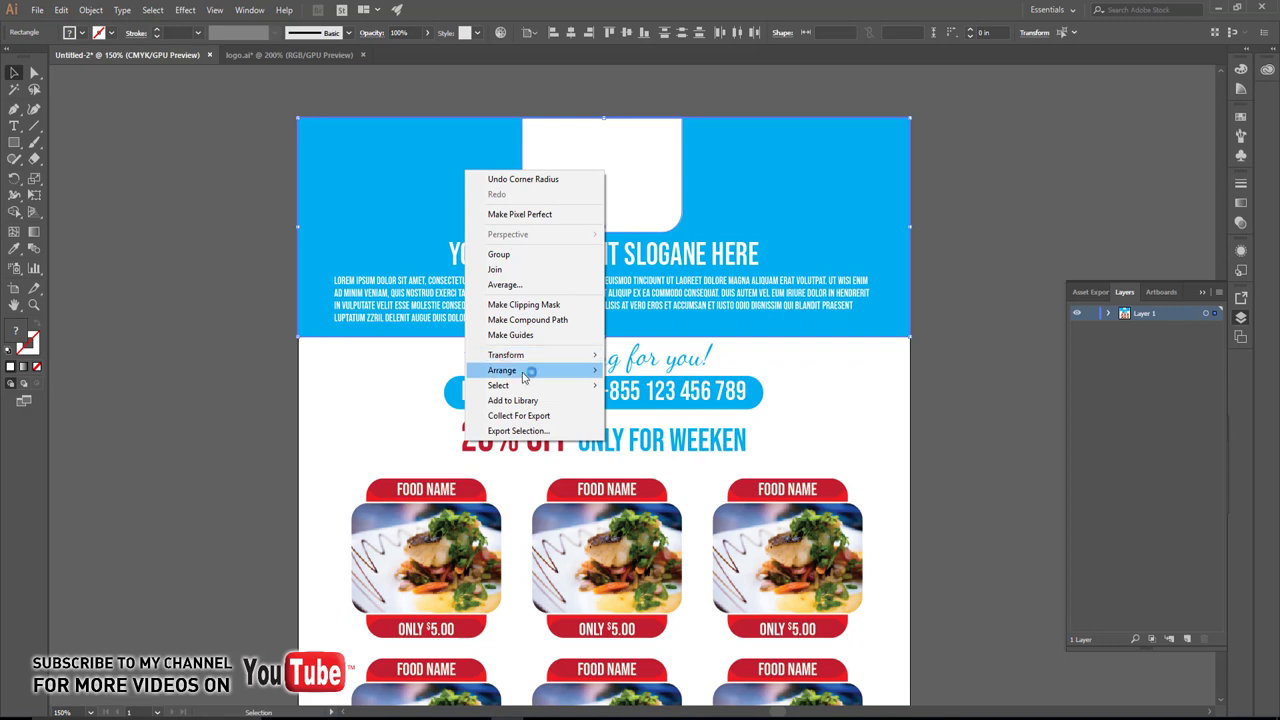
left_click(640, 416)
left_click(672, 176)
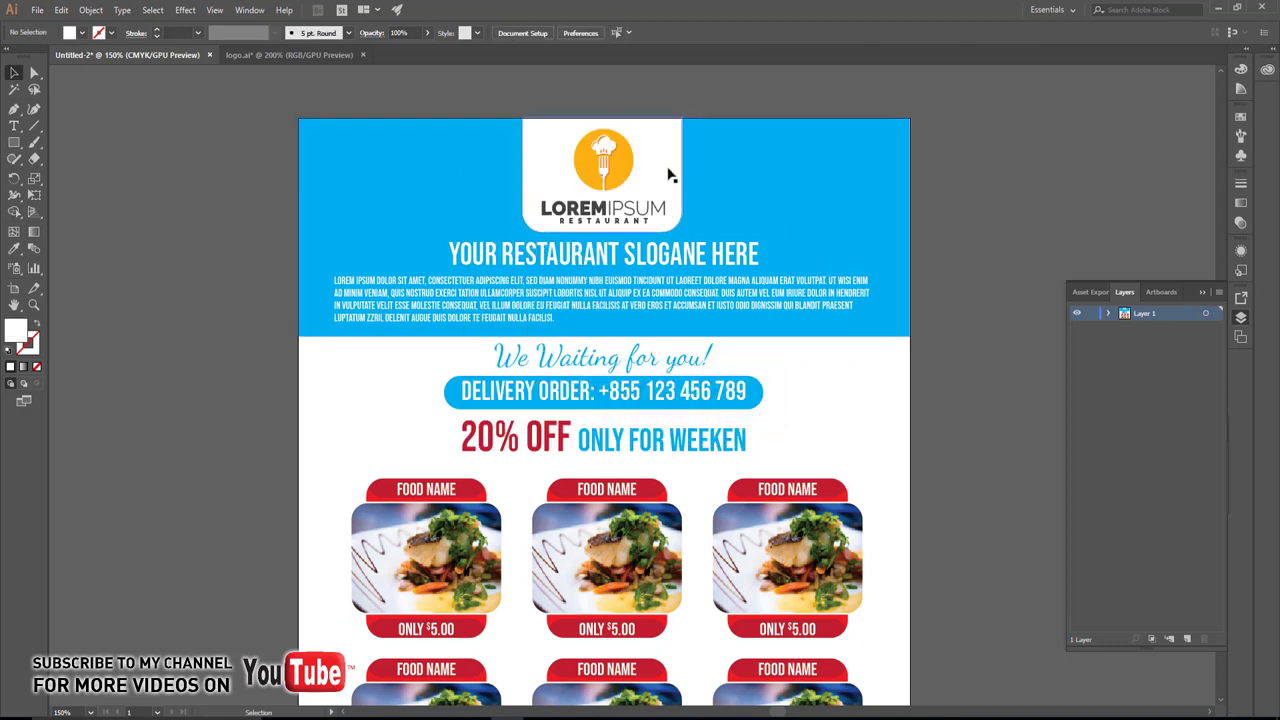
left_click(446, 83)
left_click(572, 190)
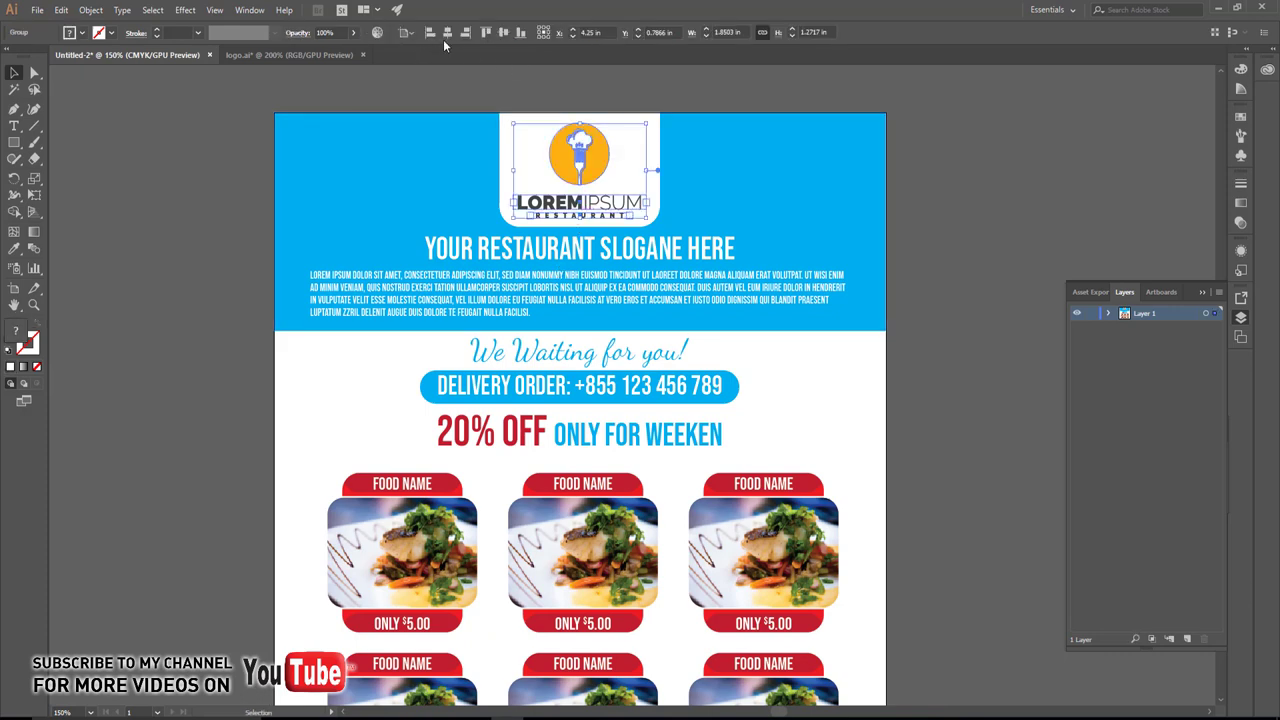
scroll(590, 400, "down", 5)
Duplicate the blue header to the page bottom and shorten it into a footer band
key("m")
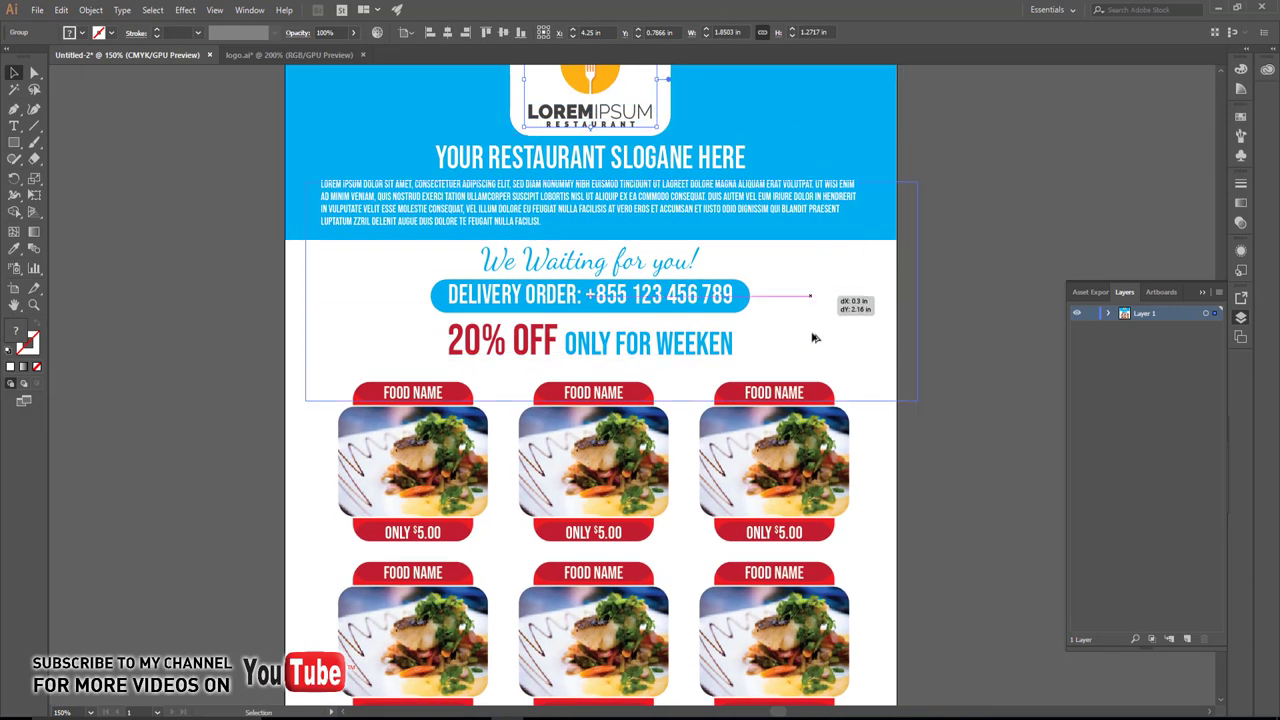
left_click_drag(286, 505, 896, 297)
left_click(644, 32)
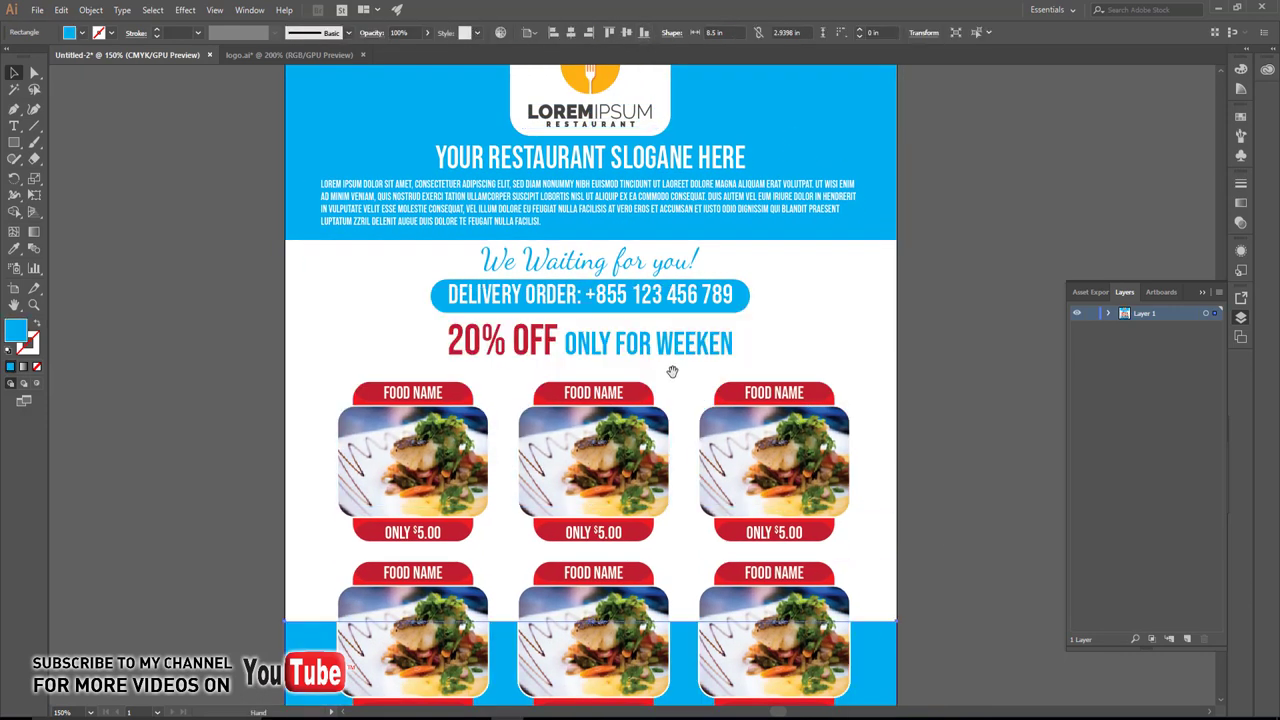
scroll(636, 288, "down", 8)
left_click_drag(636, 288, 632, 430)
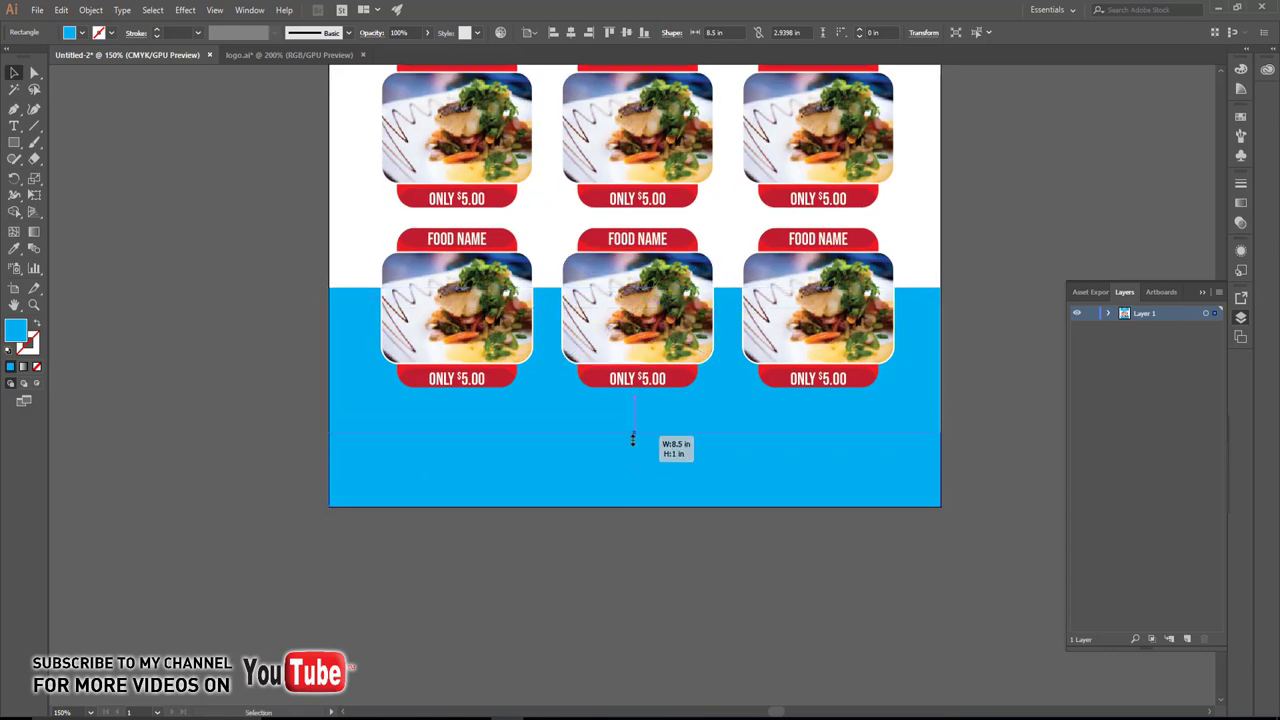
left_click(673, 534)
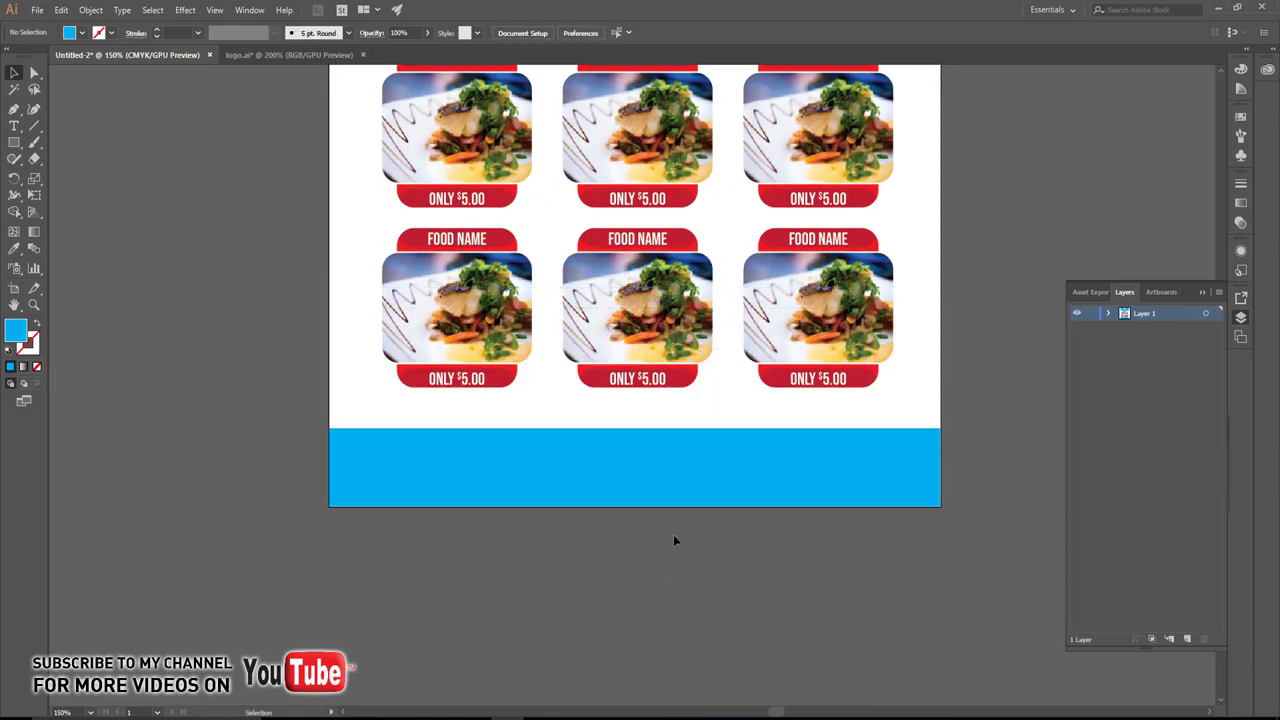
key("ctrl+minus")
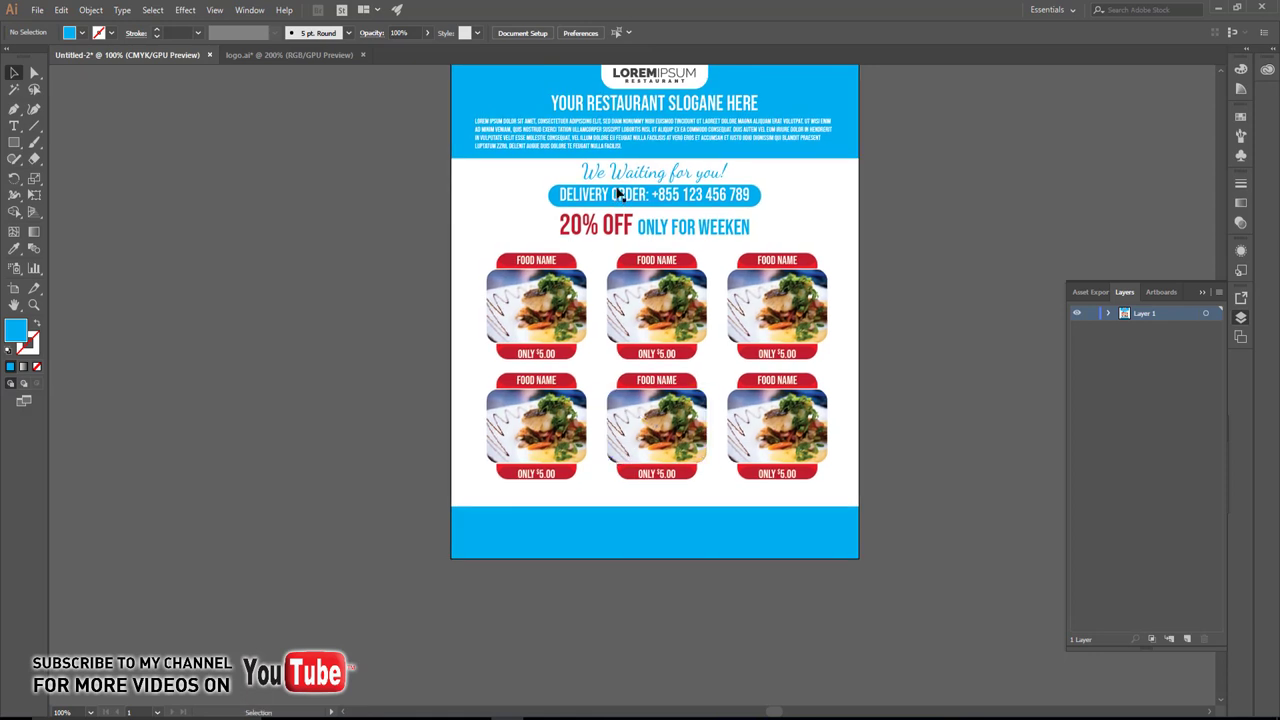
mouse_move(630, 105)
left_mouse_down()
mouse_move(588, 535)
mouse_move(573, 531)
left_mouse_up()
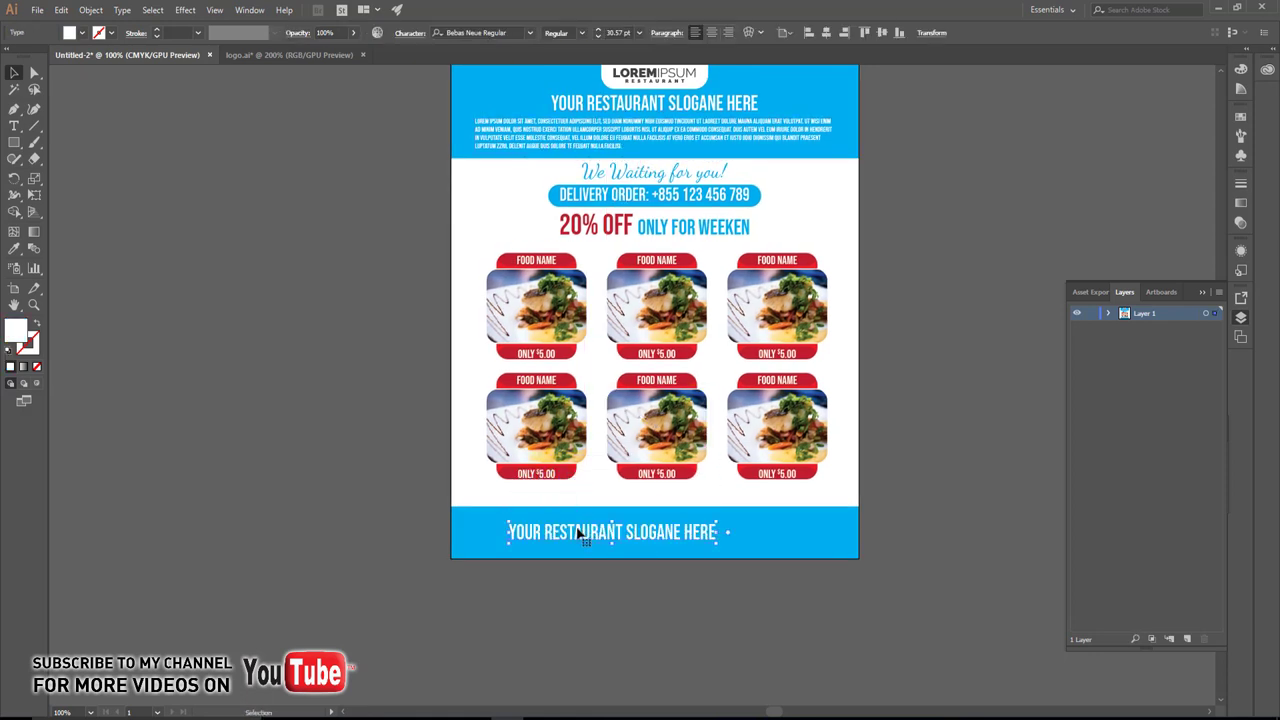
double_click(573, 531)
key("ctrl+a")
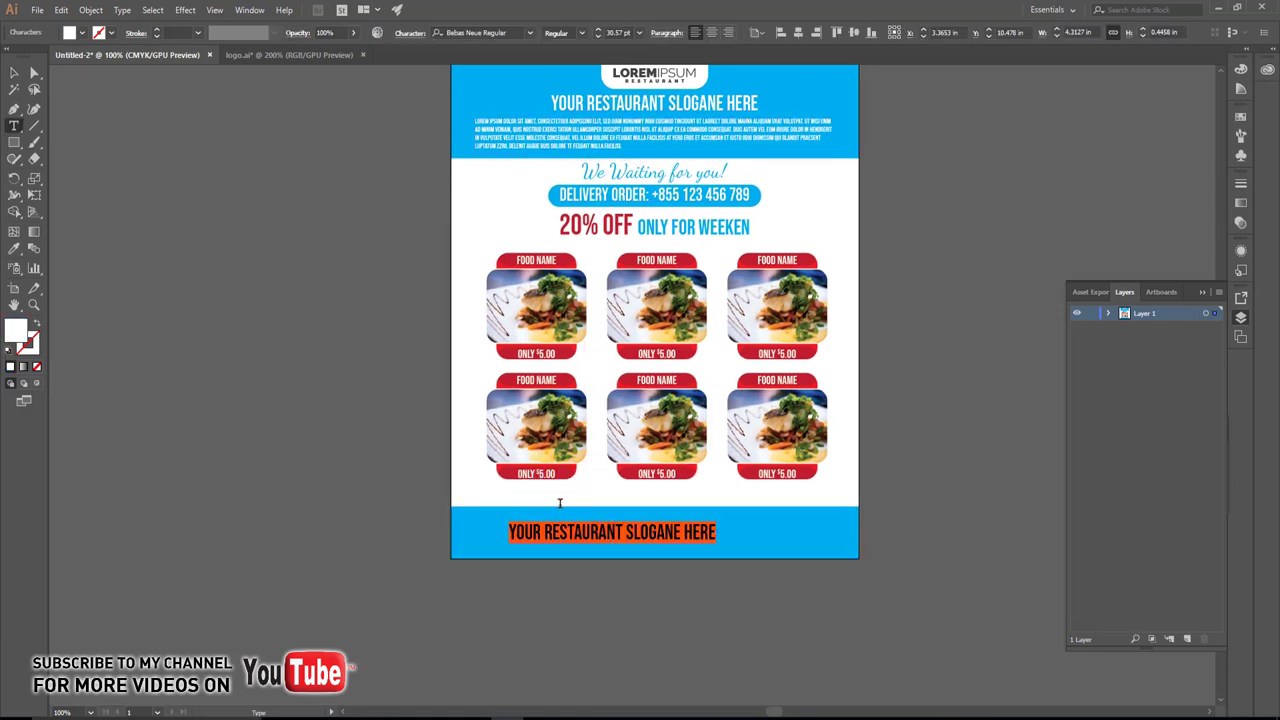
type("www")
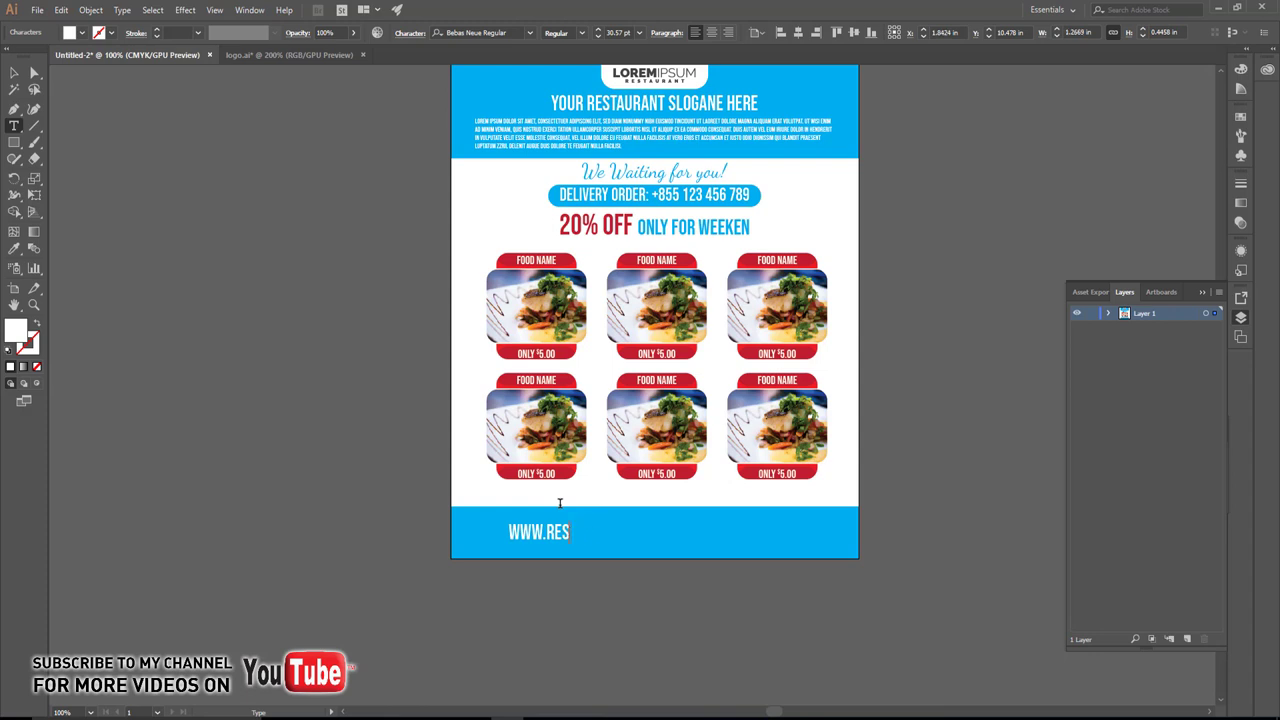
type("TAURANT")
type("NAME.C")
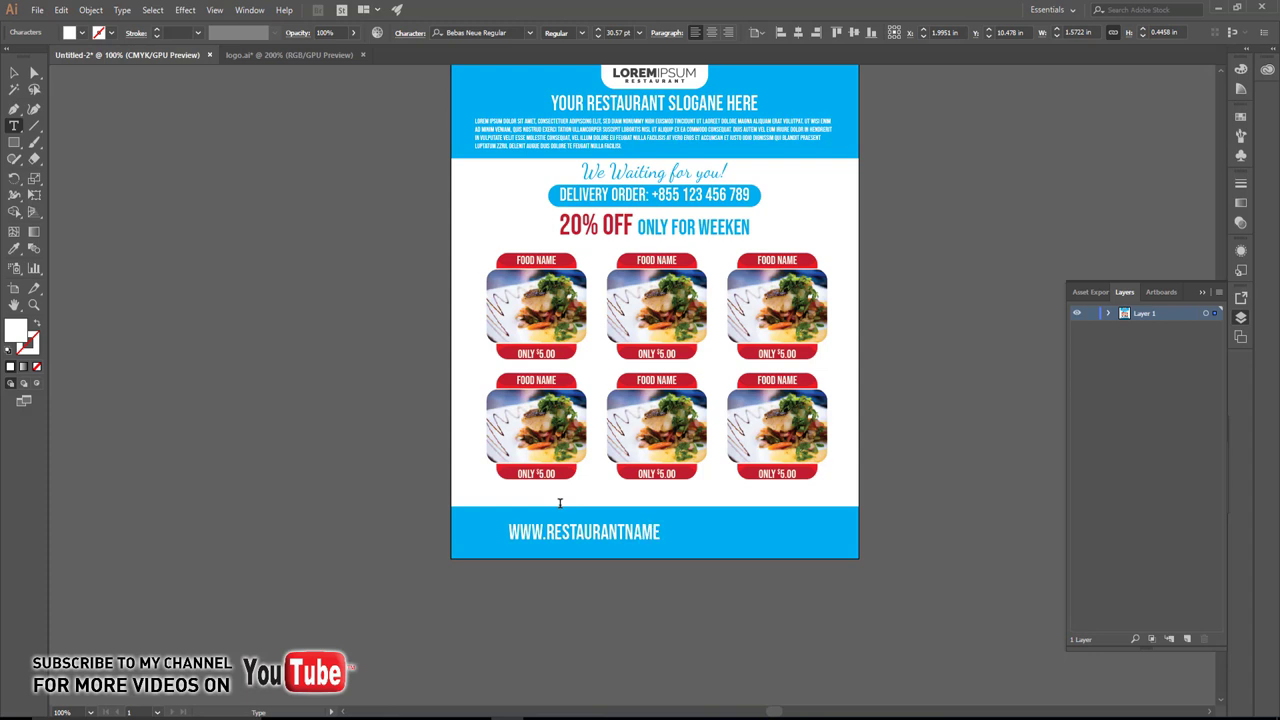
type("OM  EMAIL:")
type("RESTA")
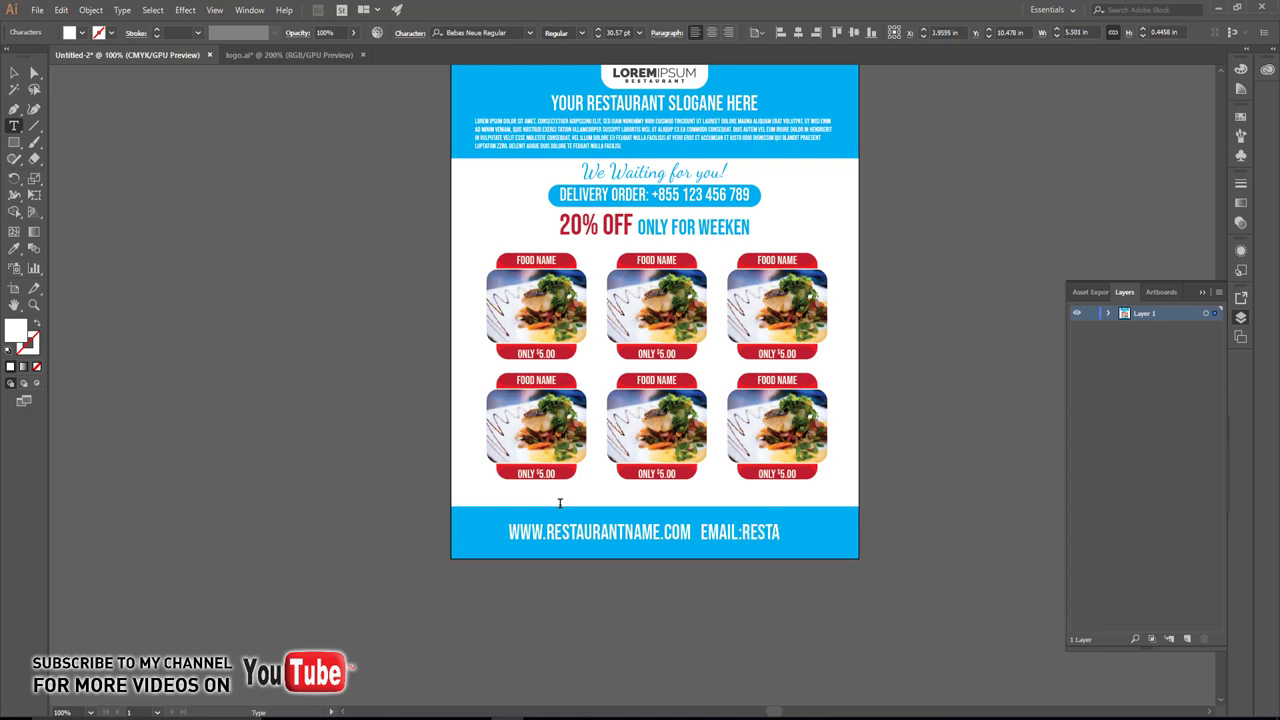
type("URANT")
type("@")
type("MAIL.")
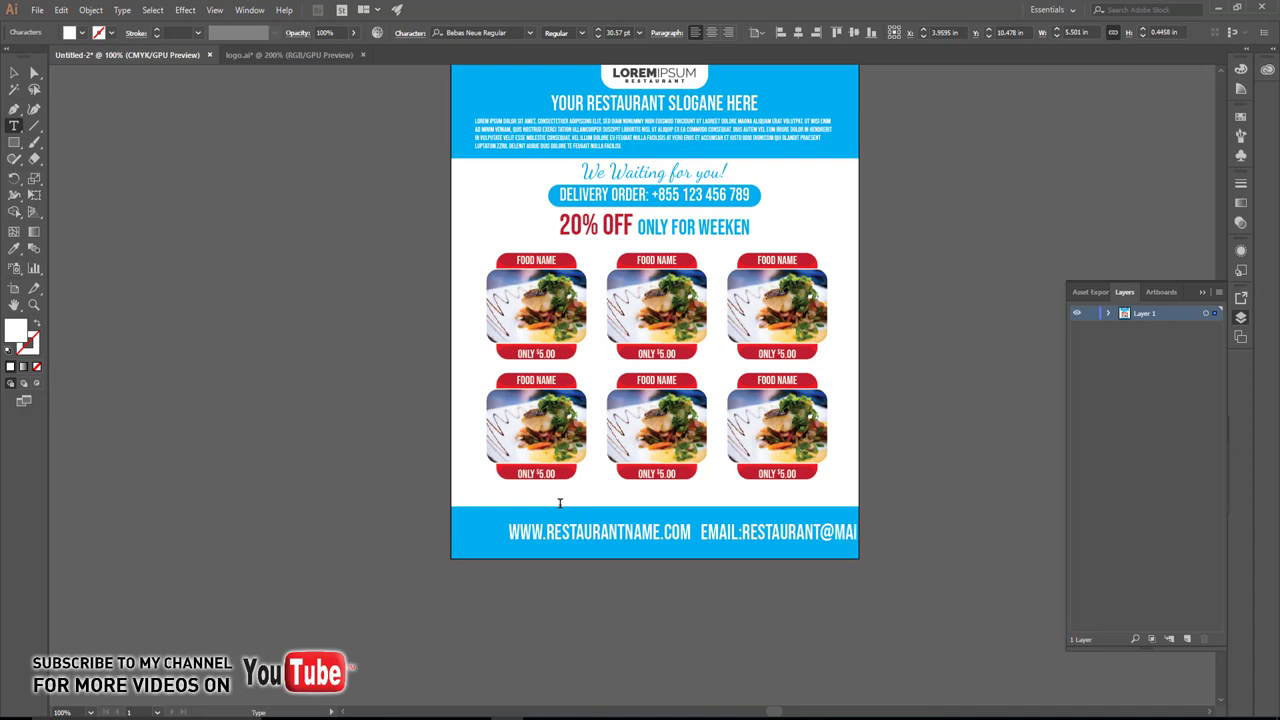
type("COM")
Add a second footer line reading 'ADDREE: YOUR STREET NAME, CITY NAME , YOUR COUNTRY'
key("Return")
type("ADDREE:")
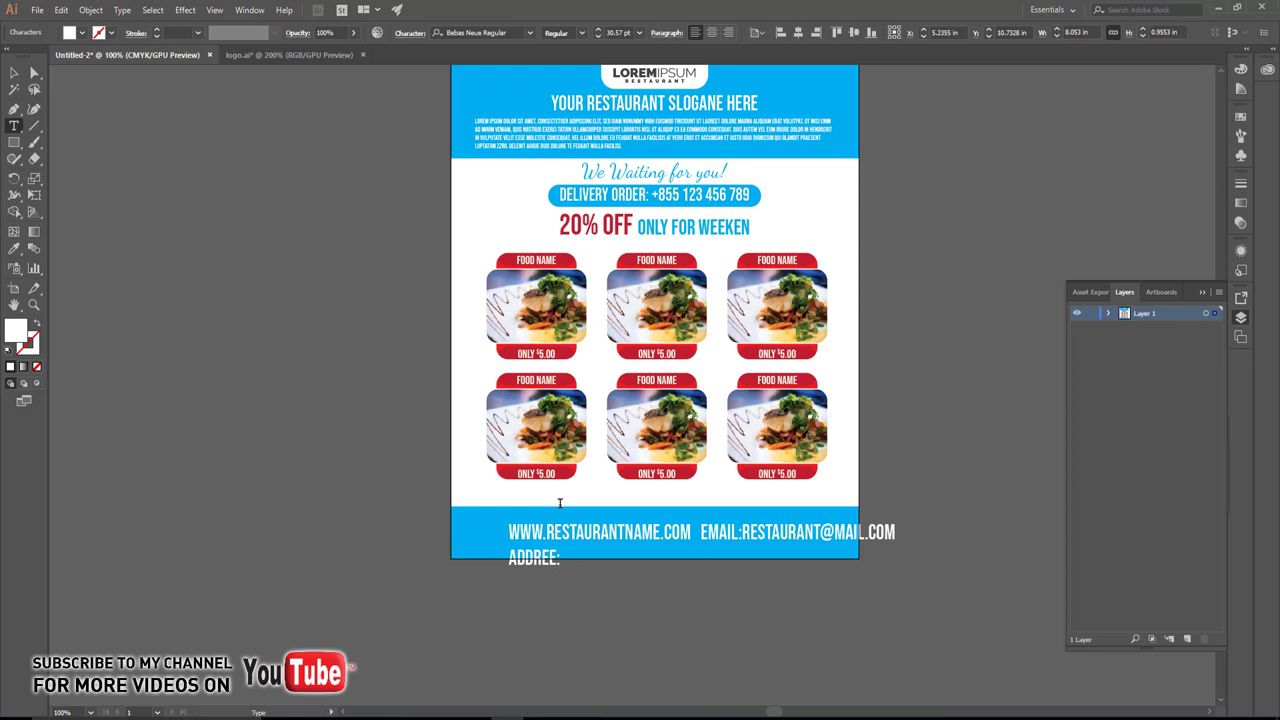
type("OUR STREET")
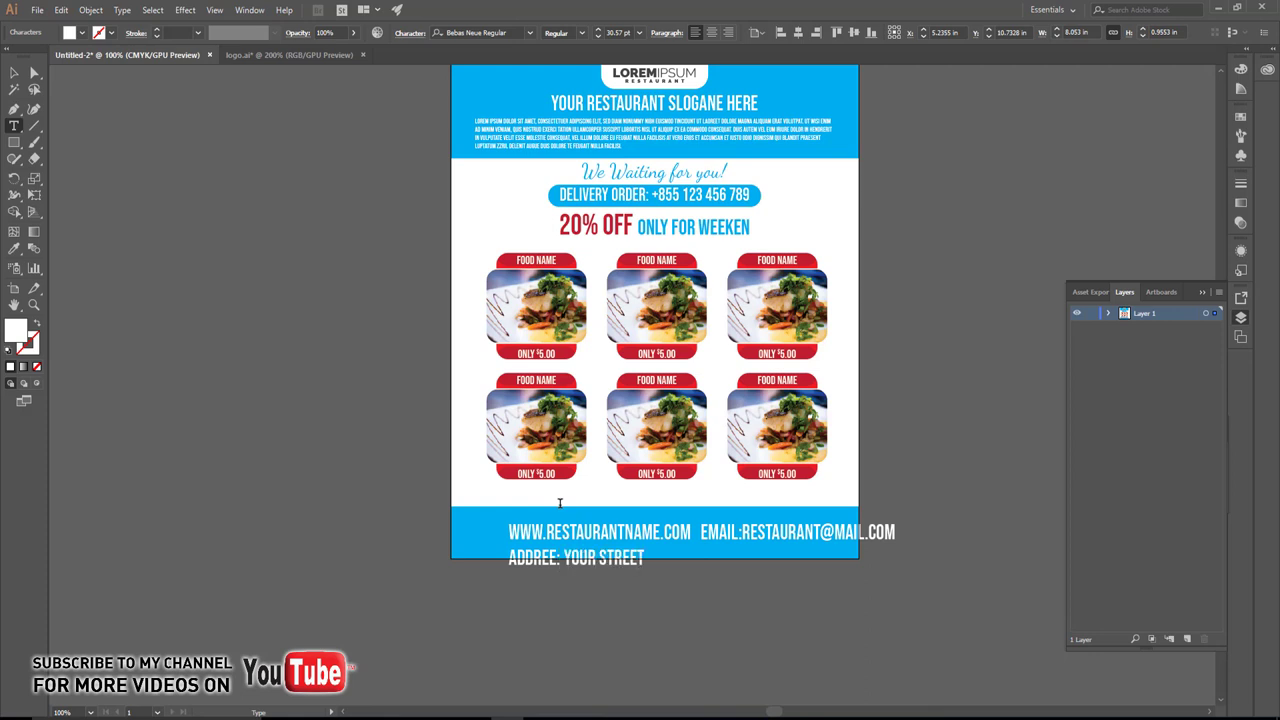
type("AME, CITY")
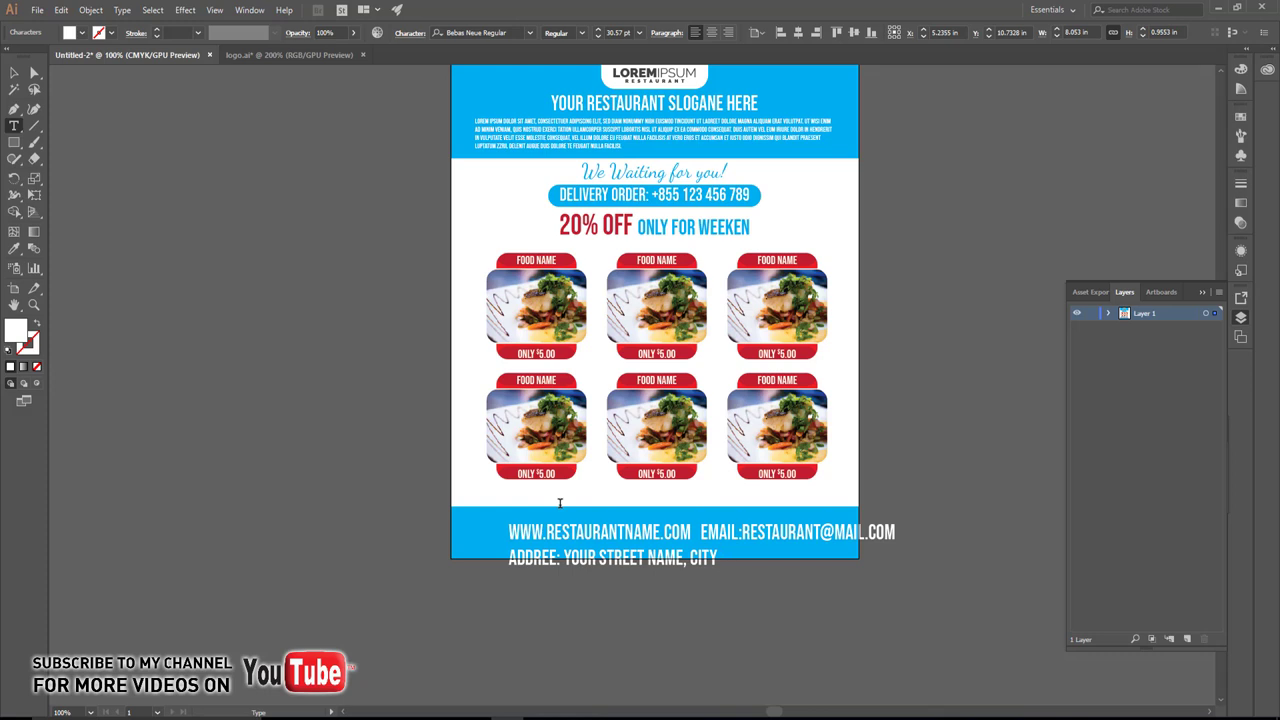
type("OUR")
key("BackSpace")
key("BackSpace")
type("TRY")
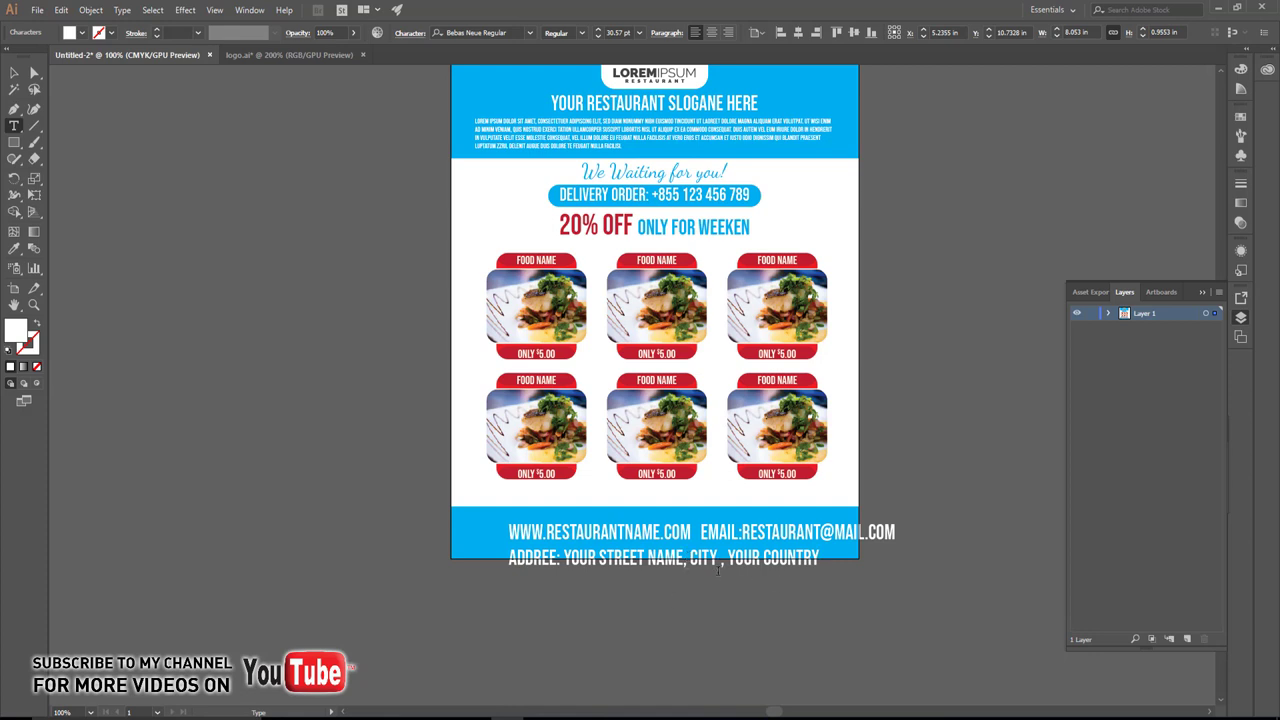
type("NAME")
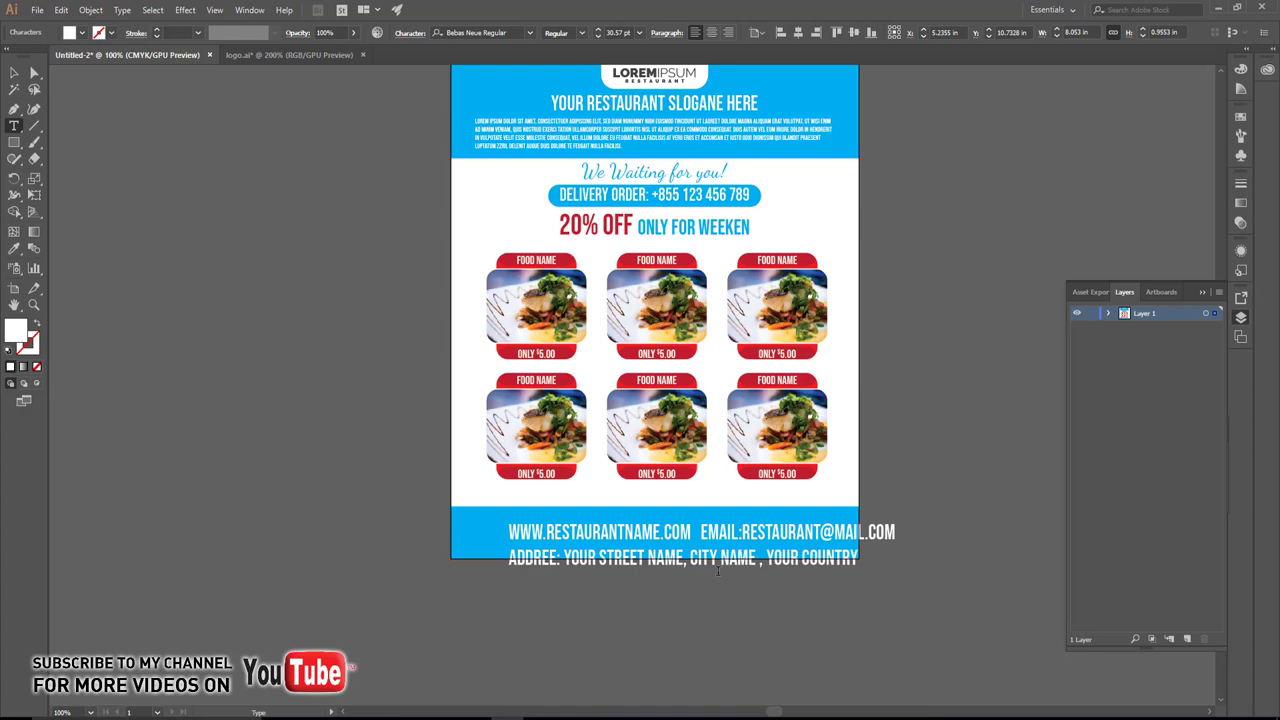
key("Escape")
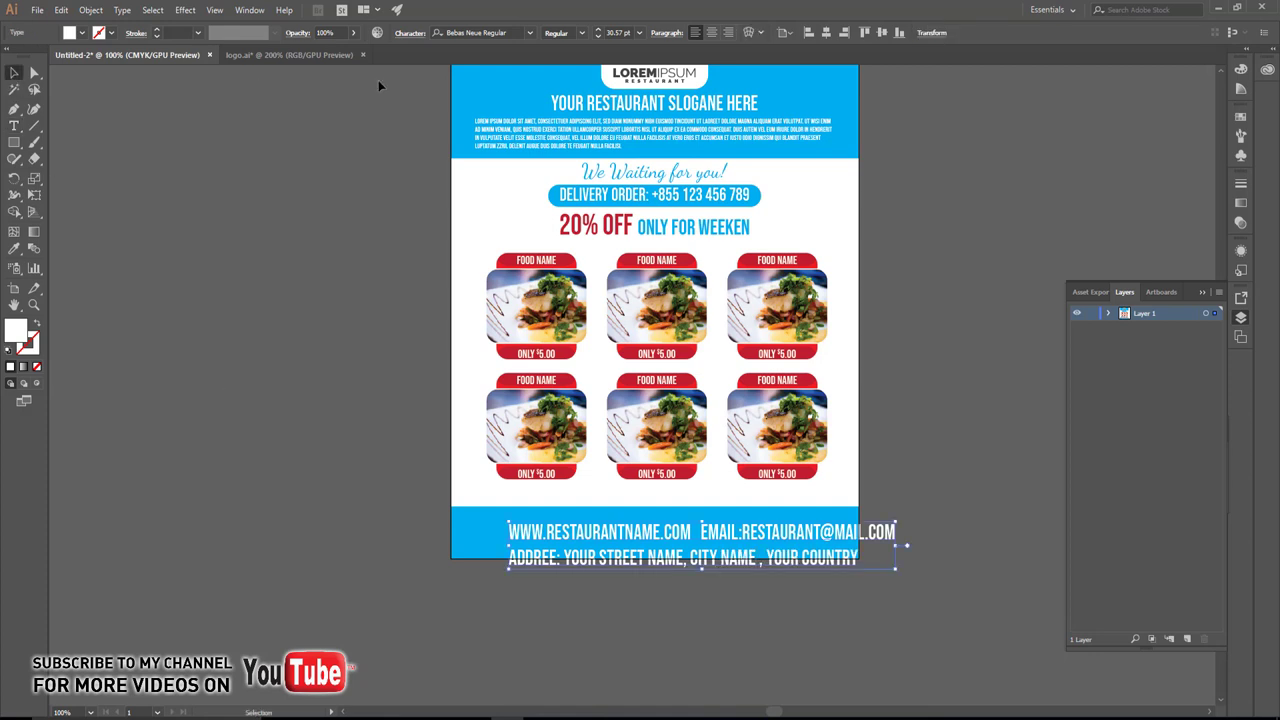
Centre the footer contact text horizontally, shrink it, and nudge it up in the band
left_click(711, 32)
left_click(826, 32)
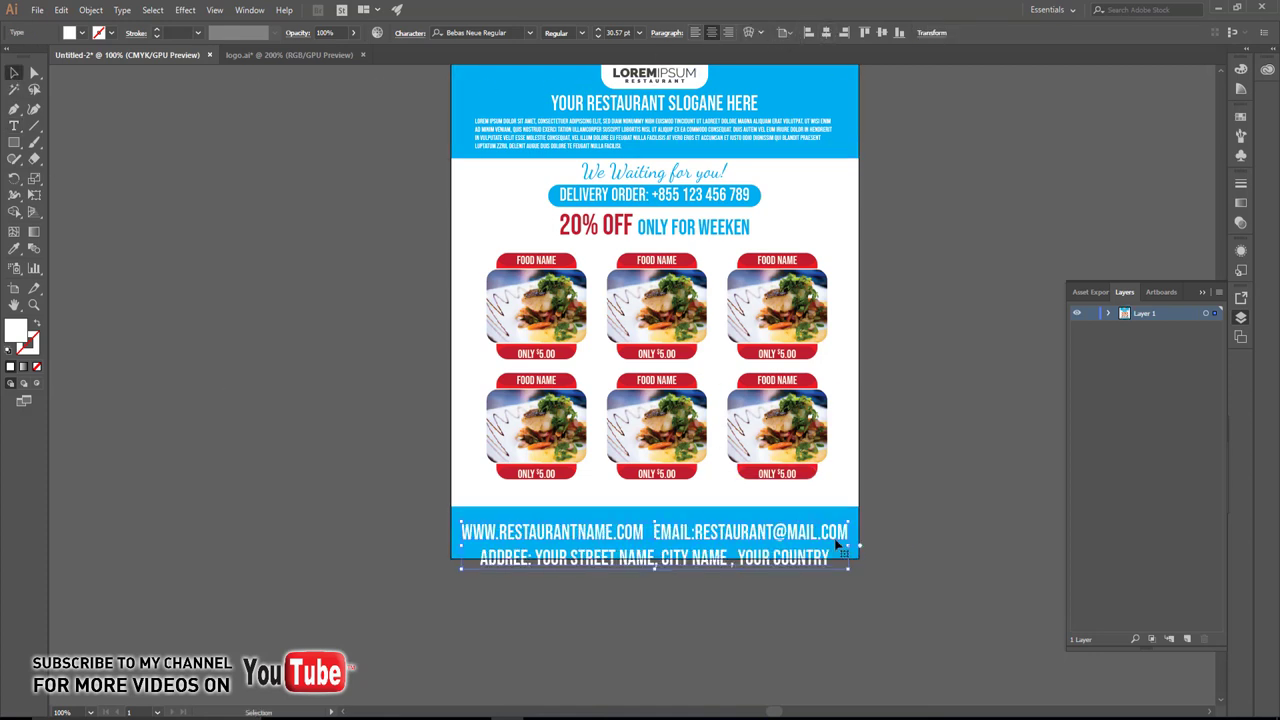
left_click_drag(849, 568, 785, 562)
left_click(690, 588)
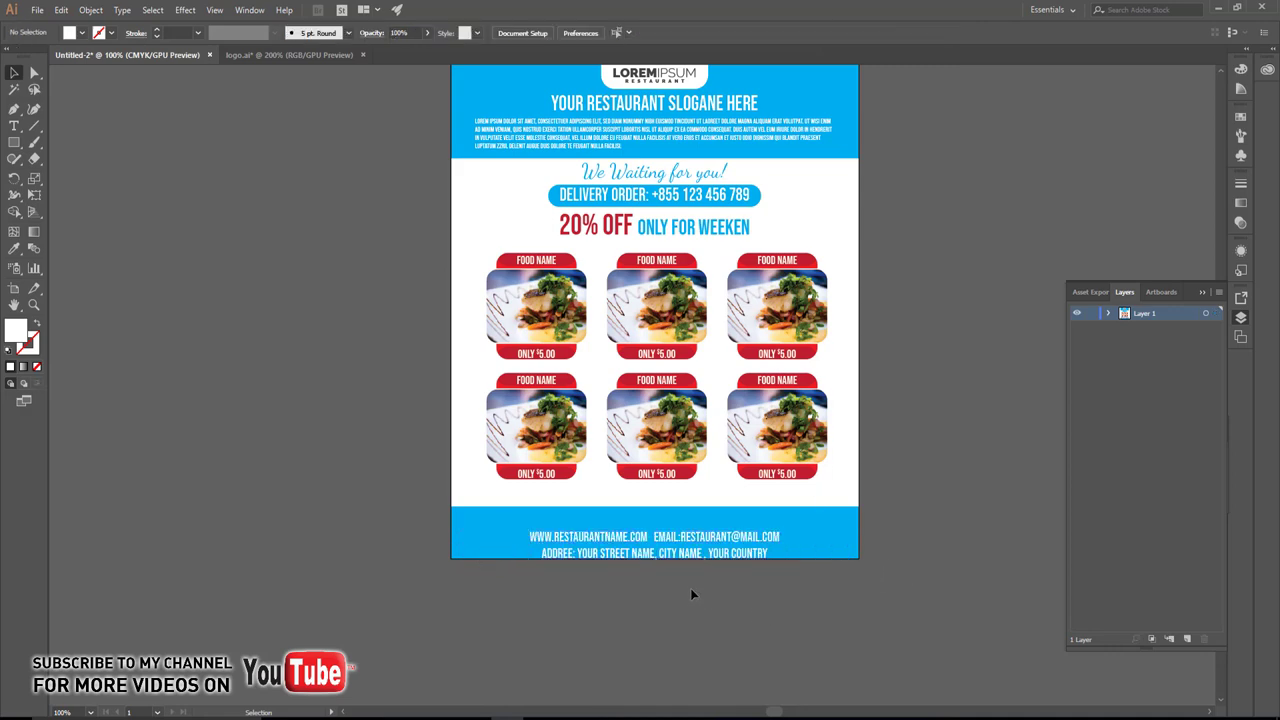
scroll(690, 588, "up", 2)
left_click_drag(671, 511, 661, 473)
scroll(686, 561, "down", 2)
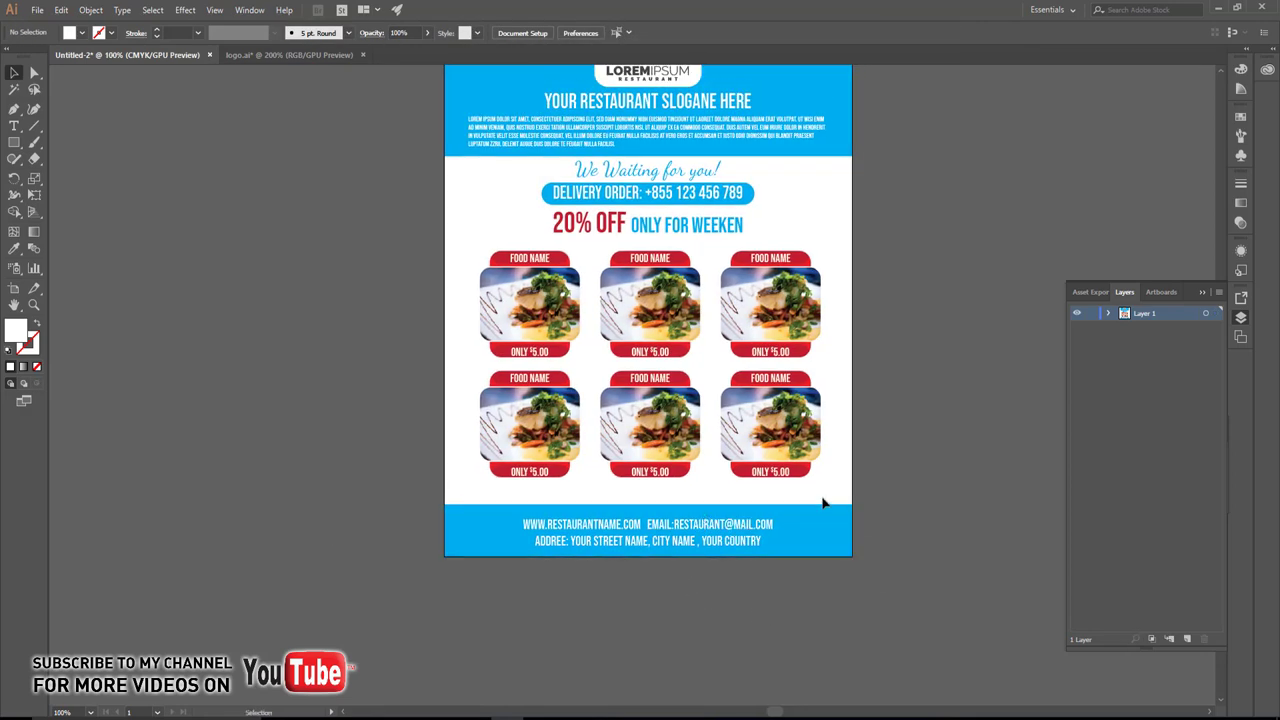
Enlarge all six food cards around their centre
left_click_drag(822, 492, 508, 270)
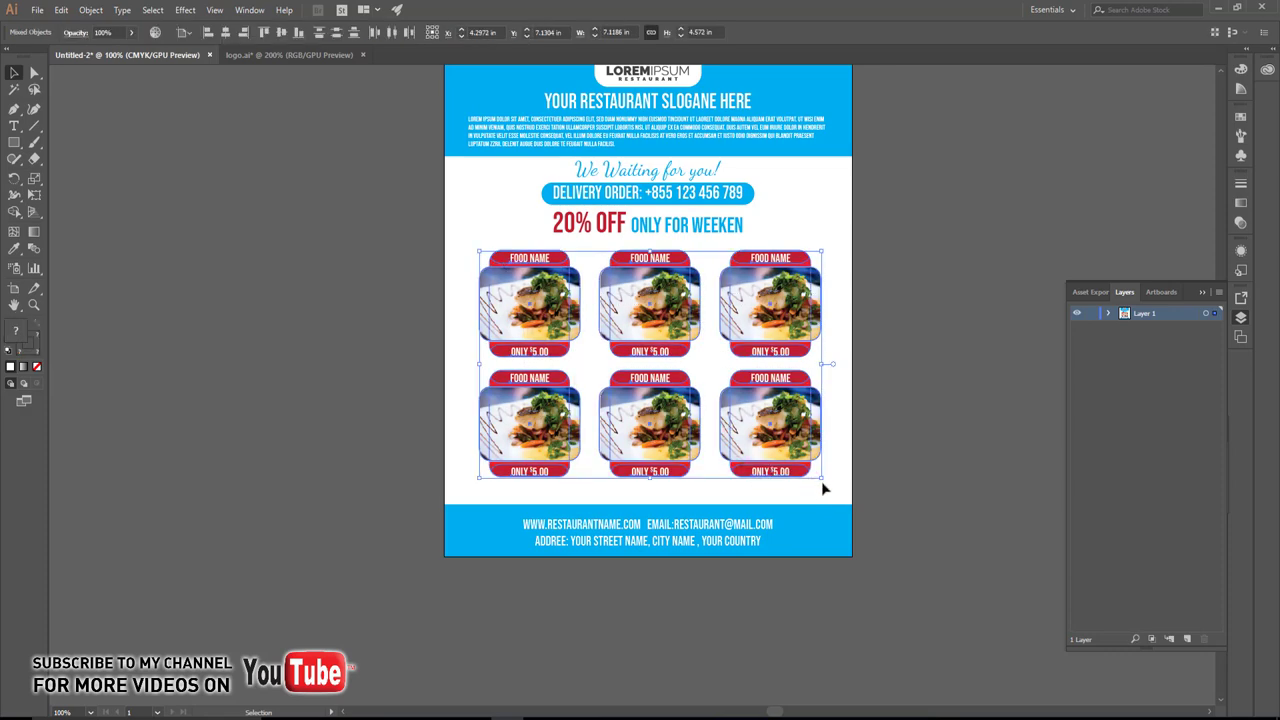
left_click_drag(822, 480, 880, 497)
left_click(716, 337)
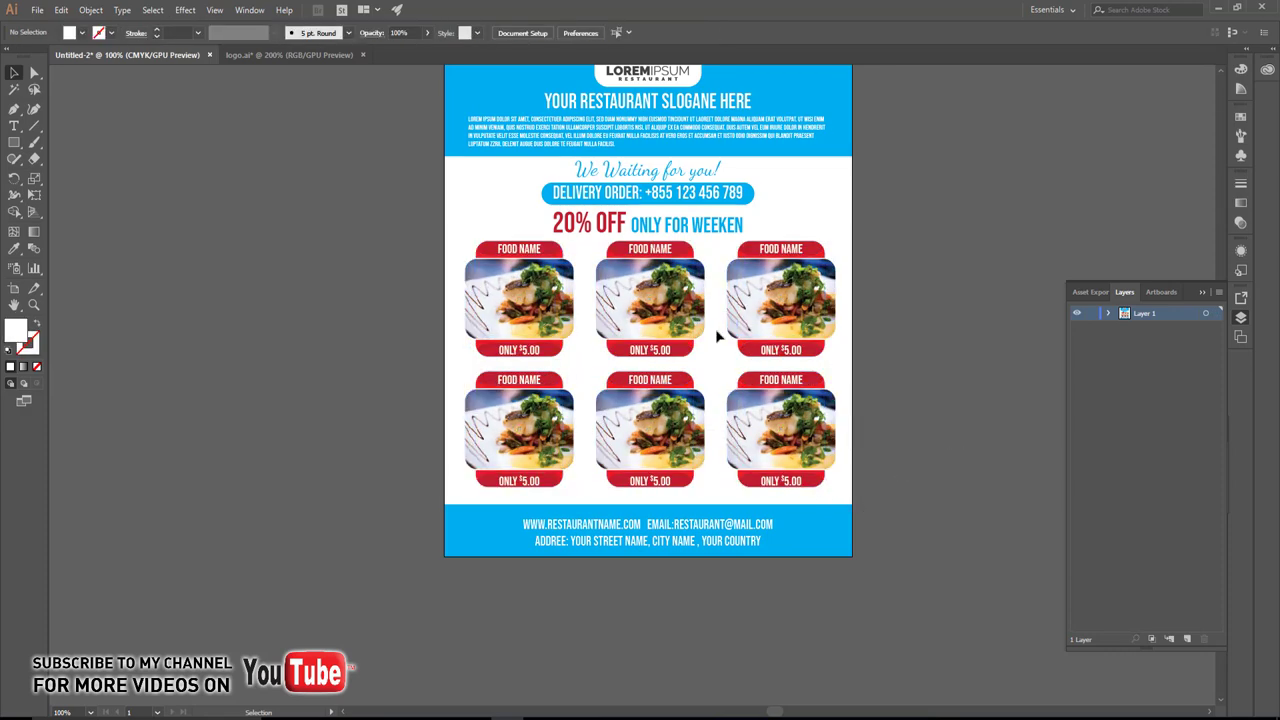
Relink the top middle card's photo to bali-food-photography-1
left_click(87, 32)
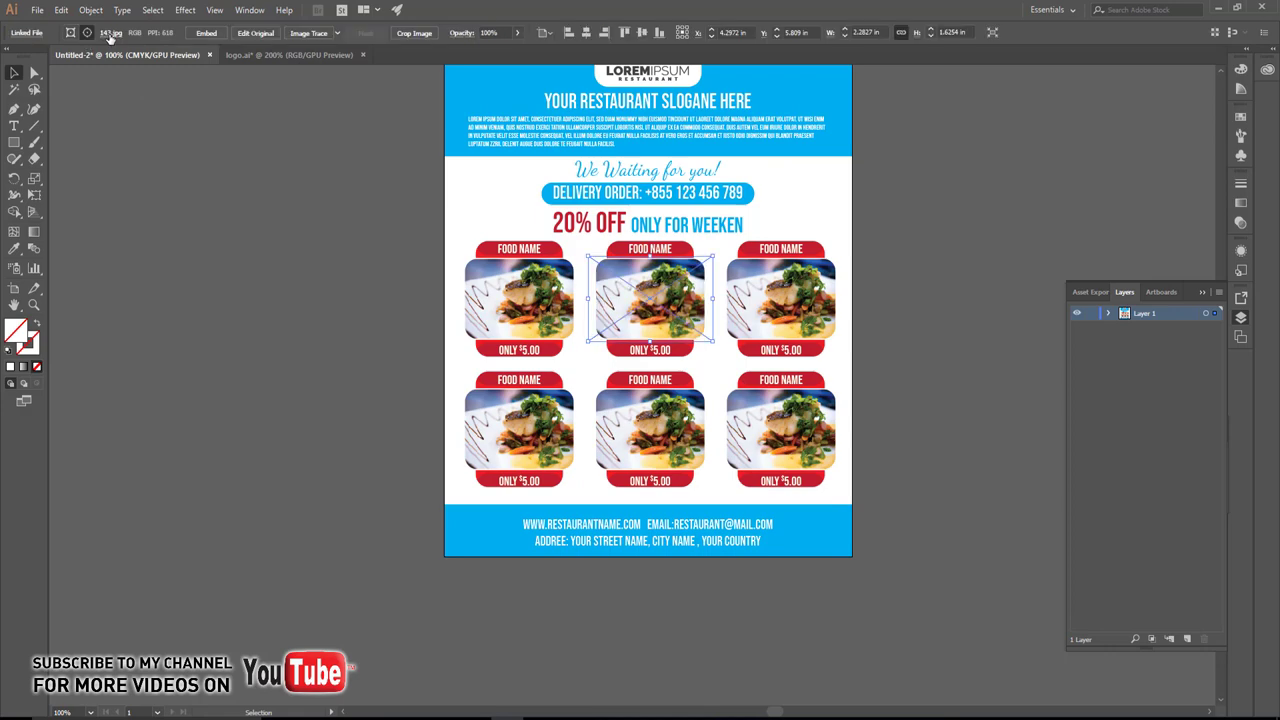
left_click(125, 63)
left_click(214, 106)
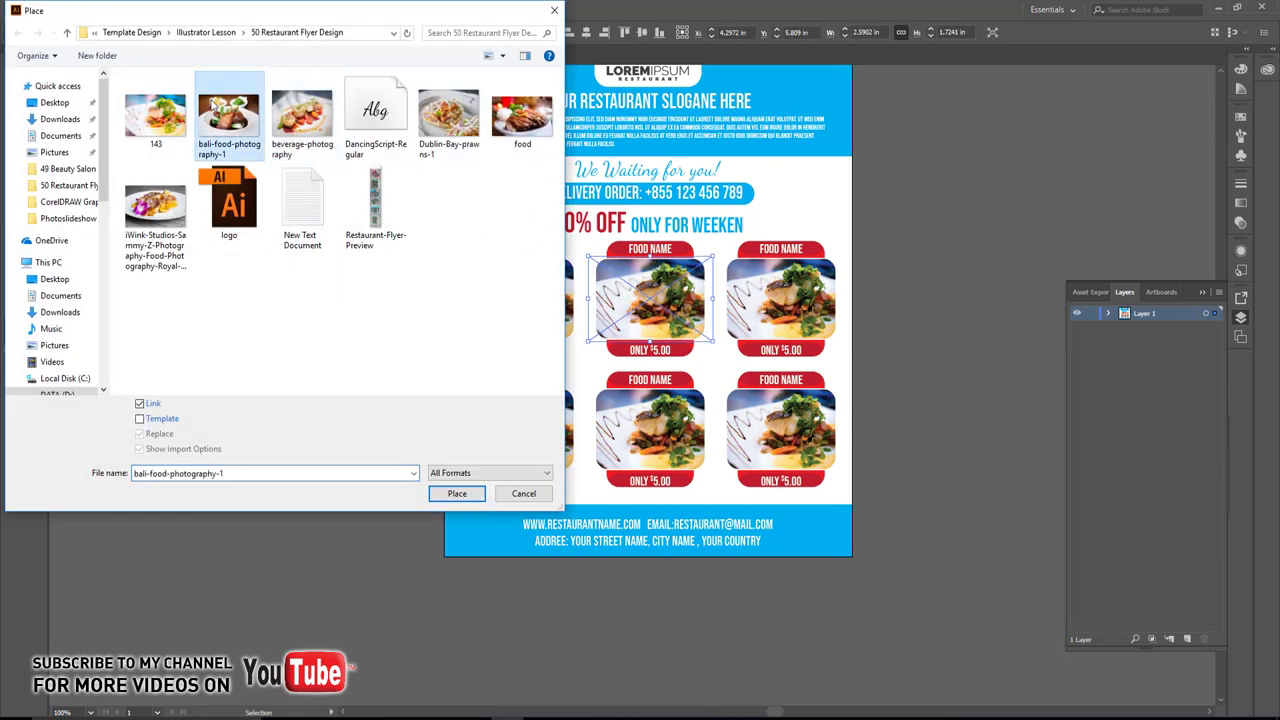
double_click(213, 104)
Relink the top right card's photo to the prawns image
left_click(750, 290)
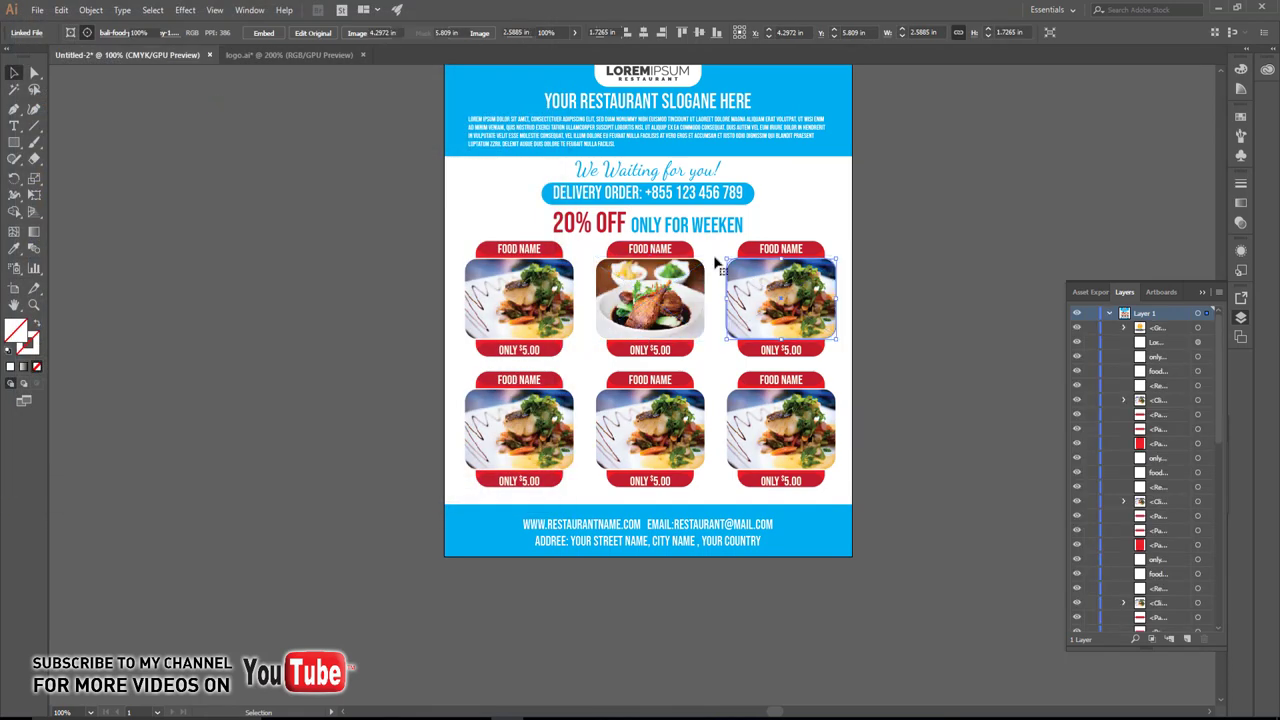
left_click(87, 32)
left_click(108, 32)
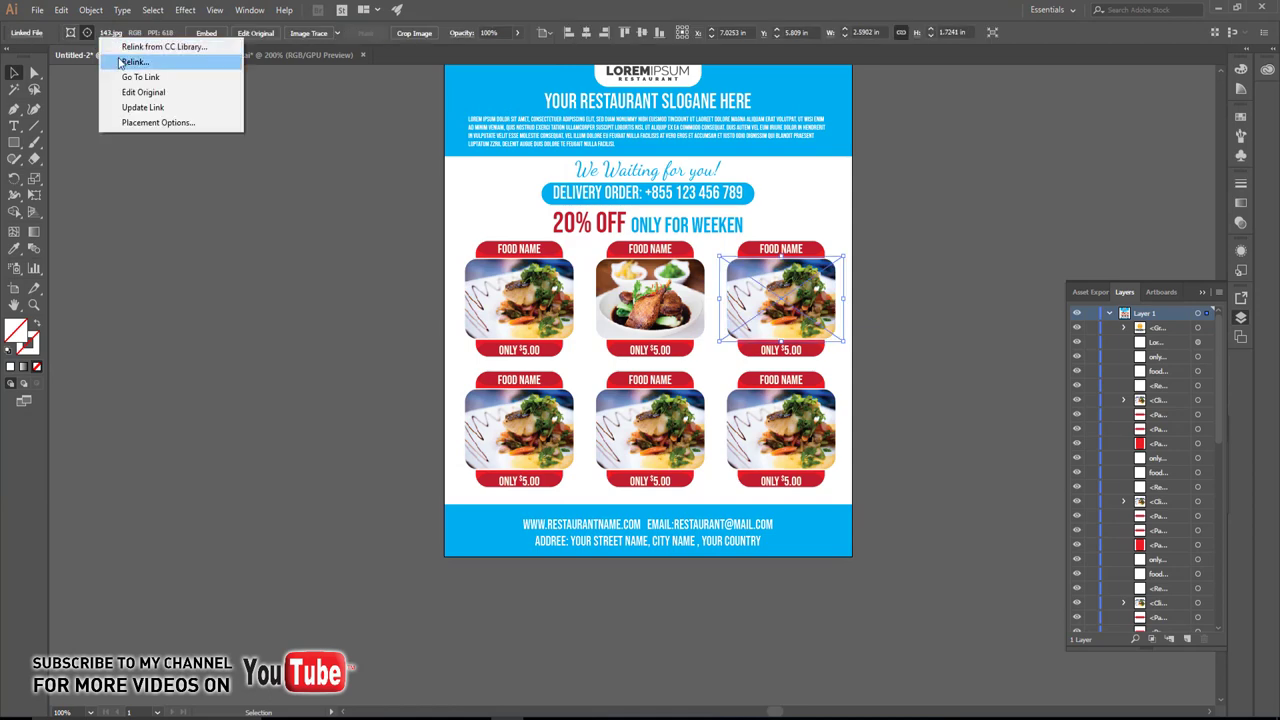
left_click(125, 63)
double_click(440, 127)
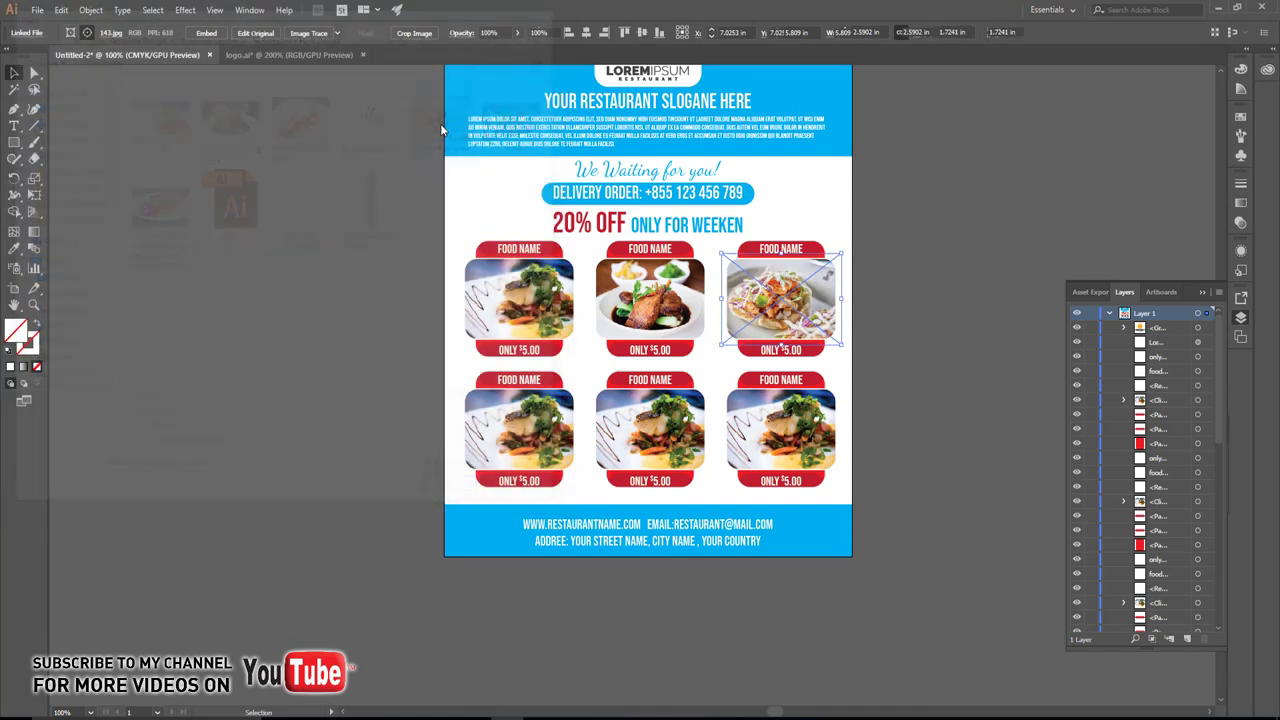
Relink the bottom left card's photo to a new food image
left_click(510, 415)
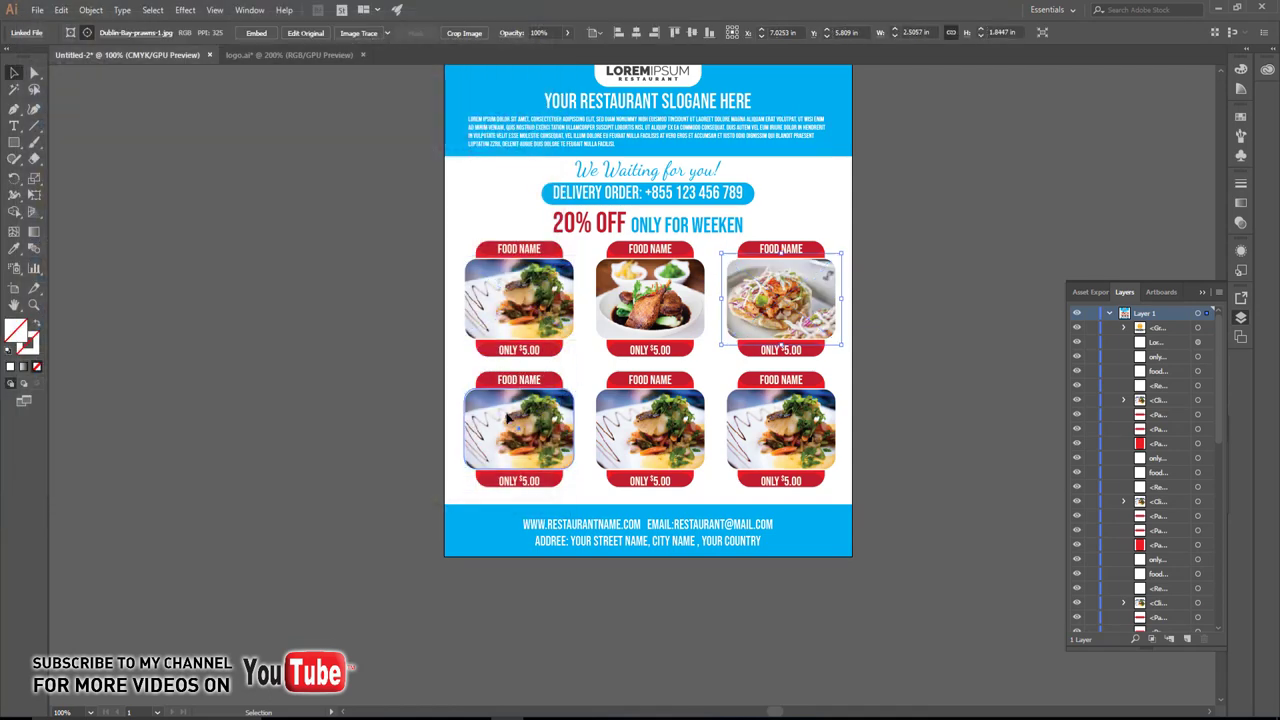
left_click(87, 33)
left_click(125, 58)
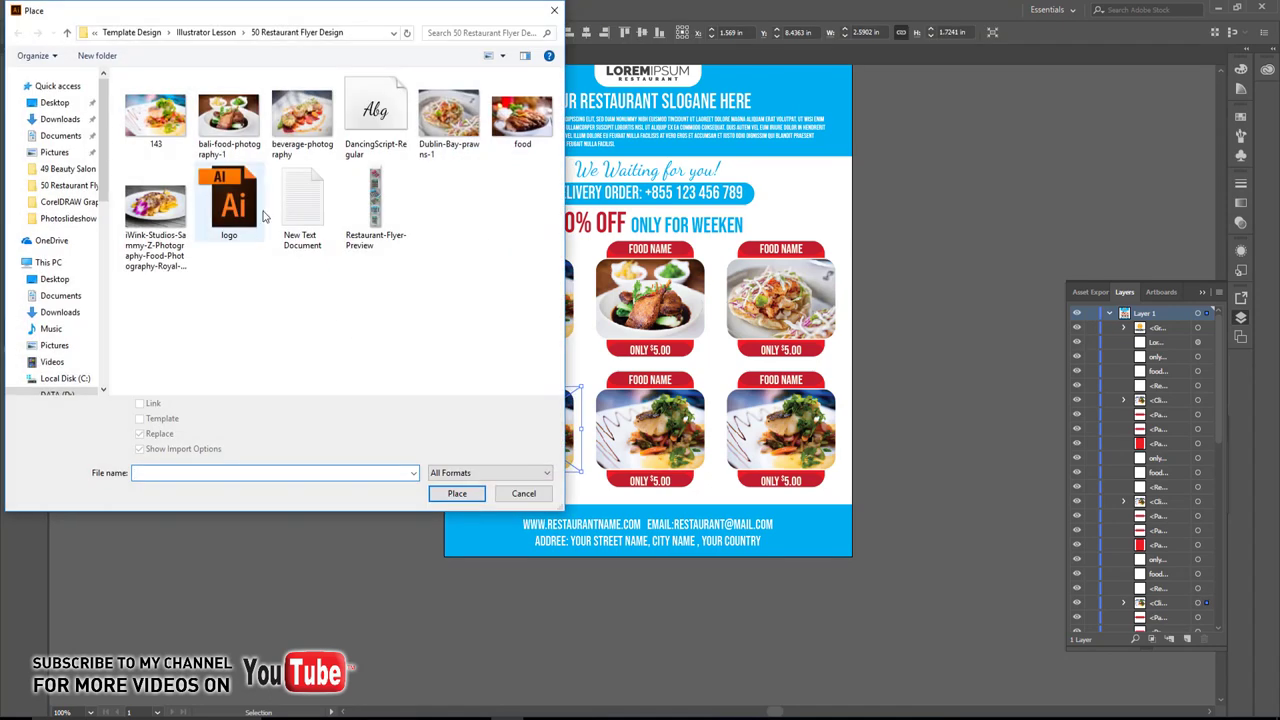
left_click(521, 118)
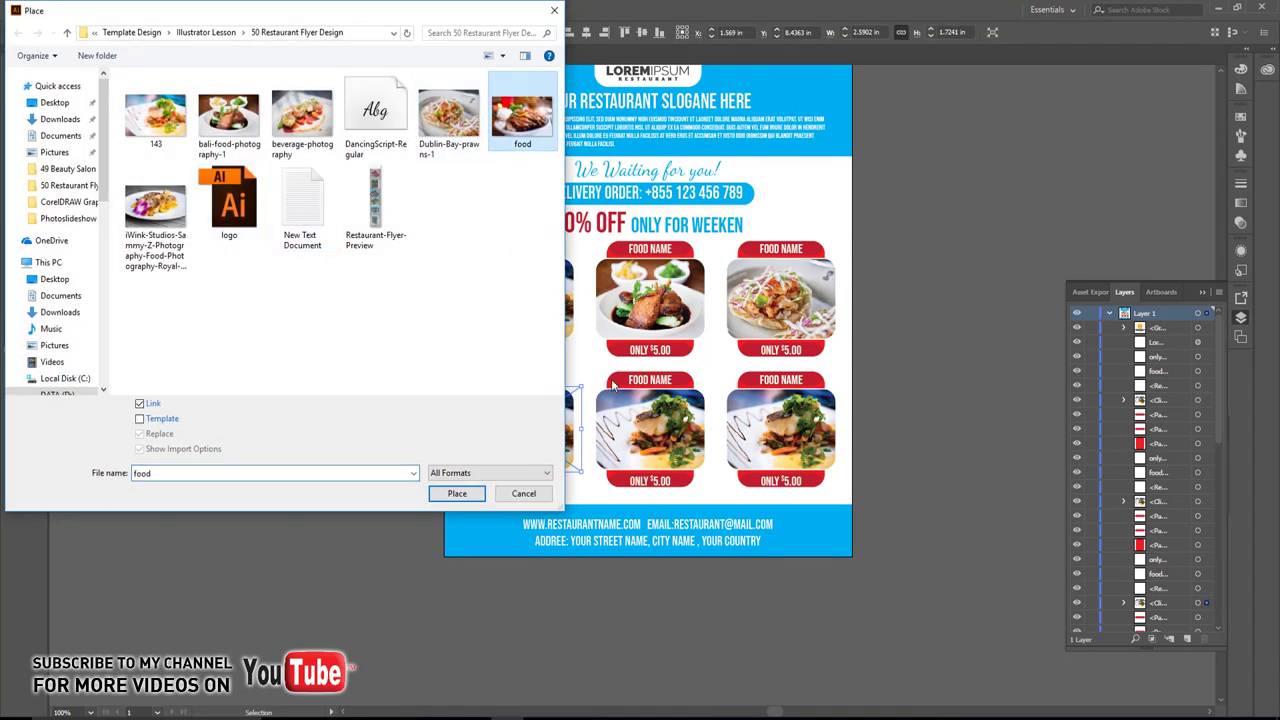
left_click(458, 494)
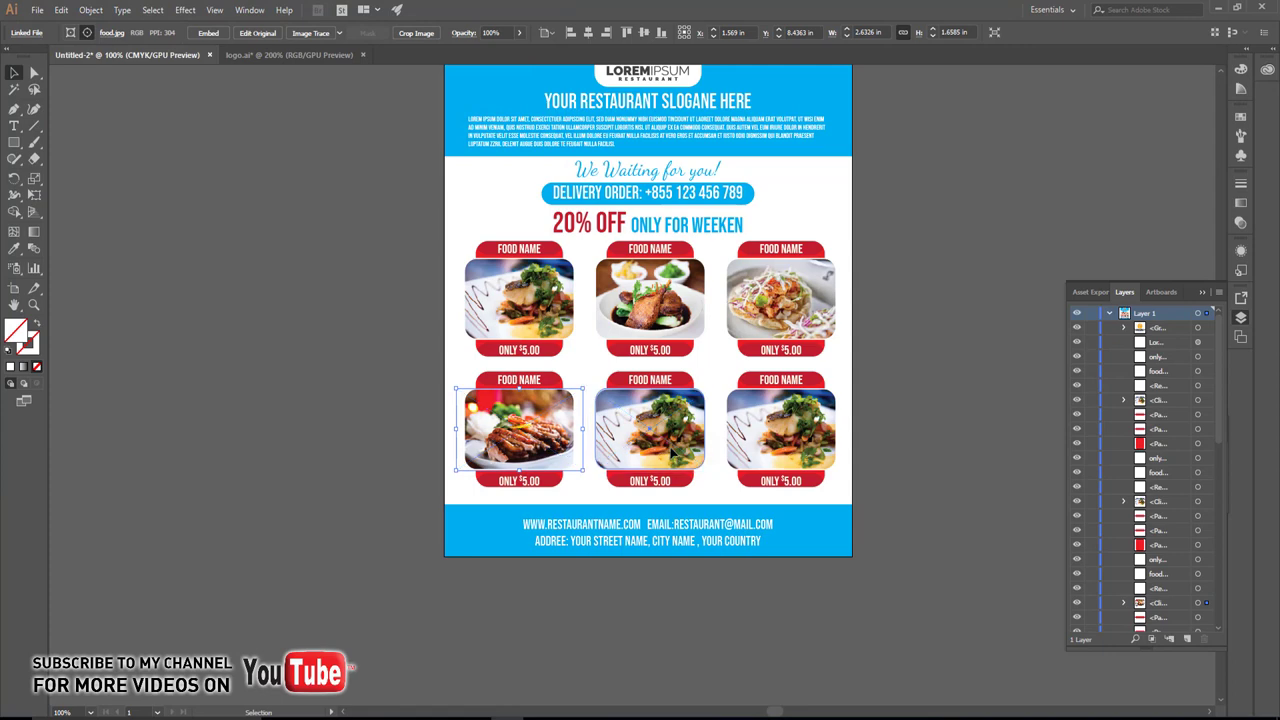
Relink the bottom middle card's photo to the iWink-Studios food photo
left_click(669, 452)
left_click(88, 33)
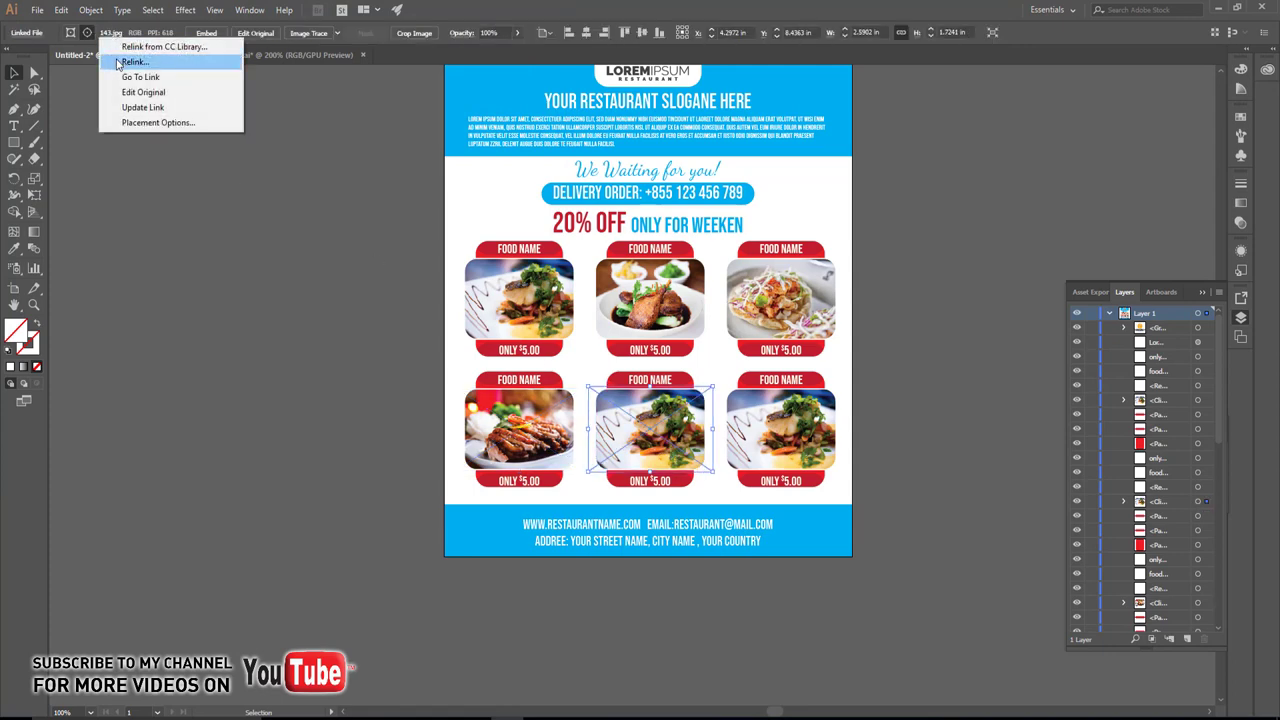
left_click(116, 51)
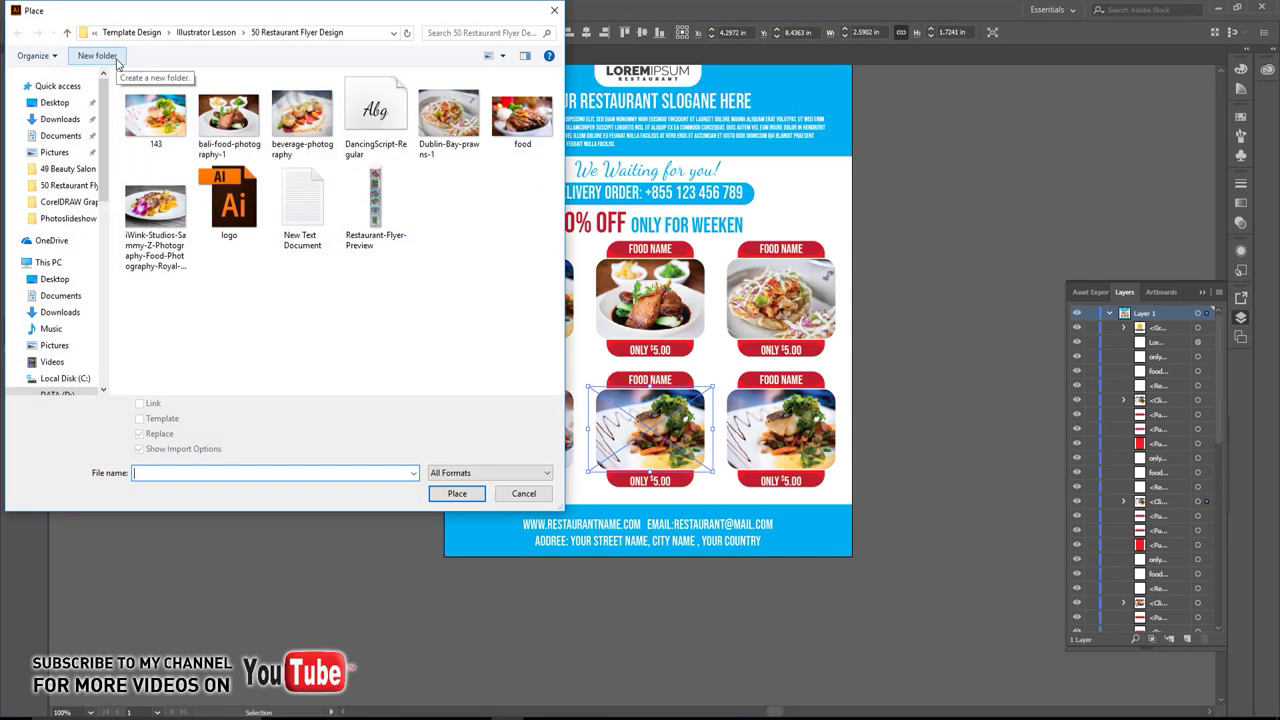
left_click(148, 210)
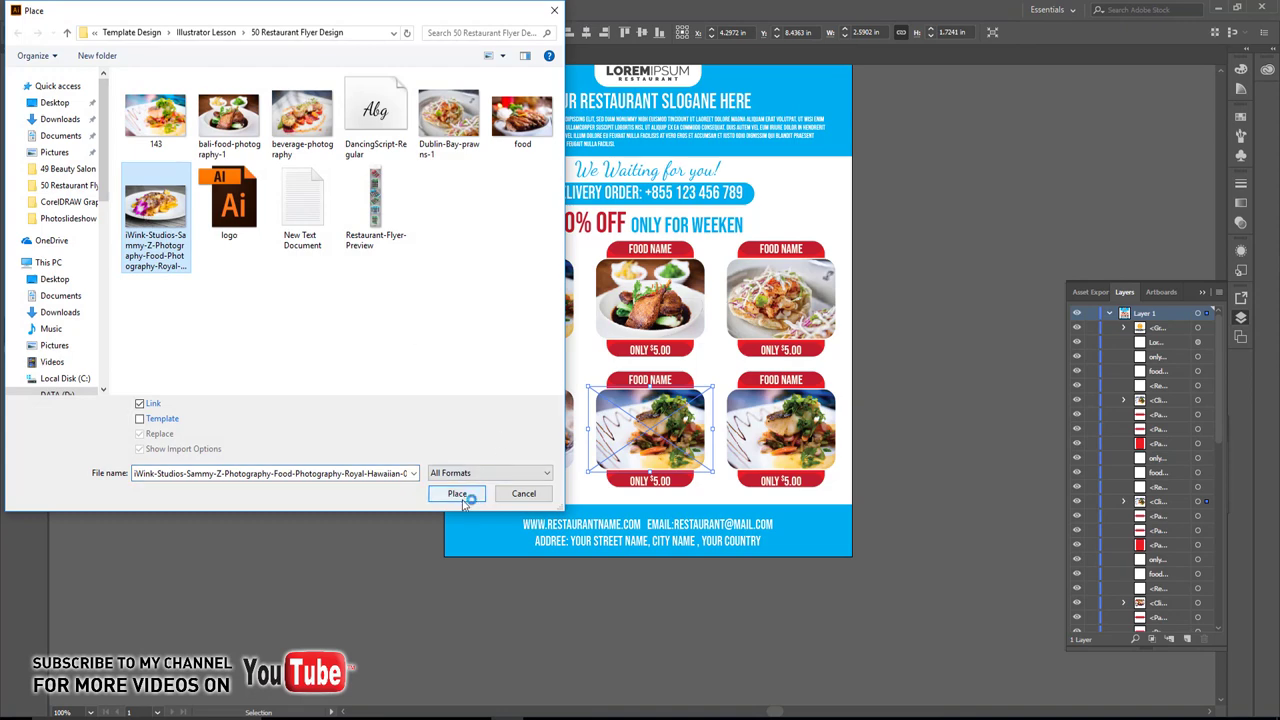
left_click(462, 499)
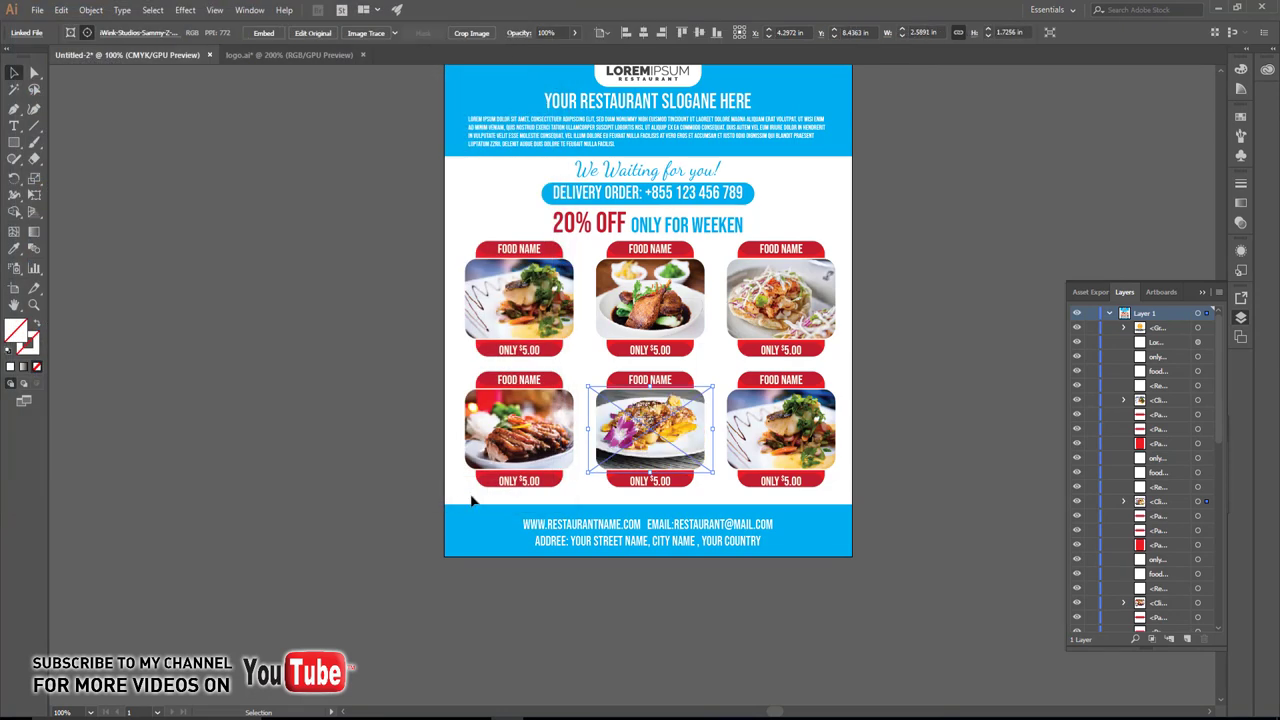
Relink the bottom right card's photo to the beverage photography image
left_click(780, 430)
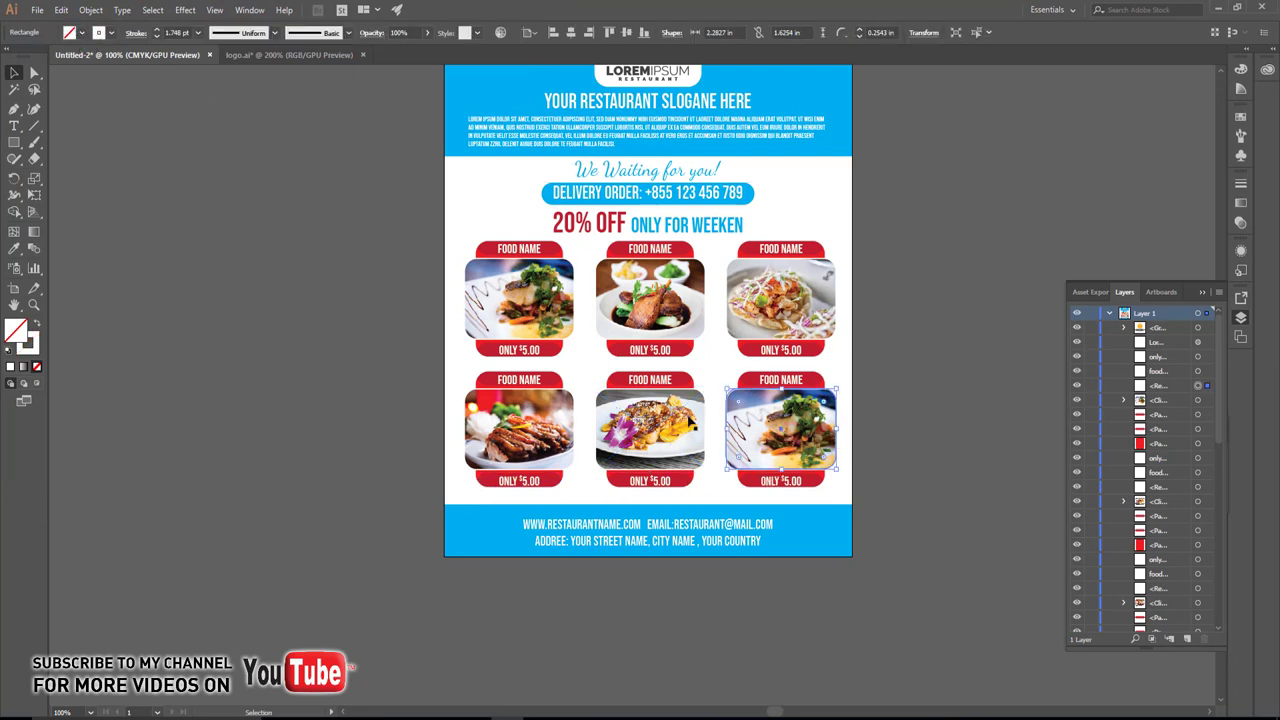
left_click(750, 428)
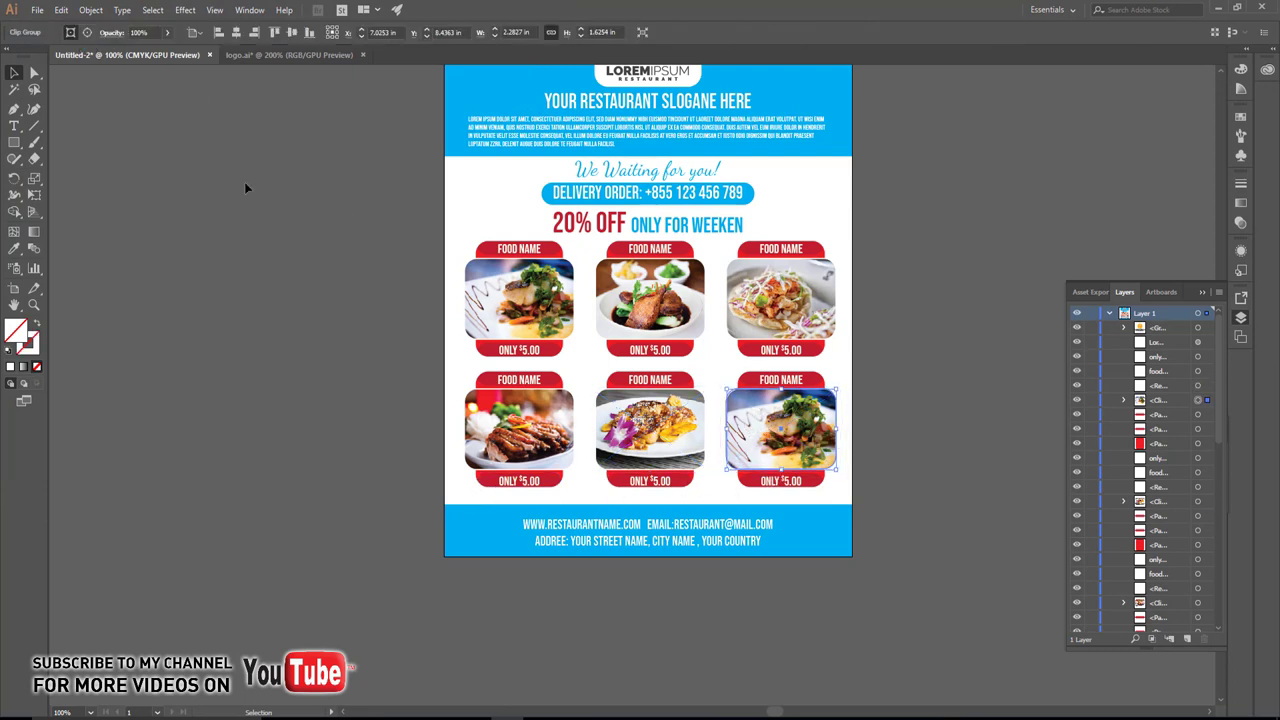
left_click(89, 32)
left_click(110, 33)
left_click(120, 56)
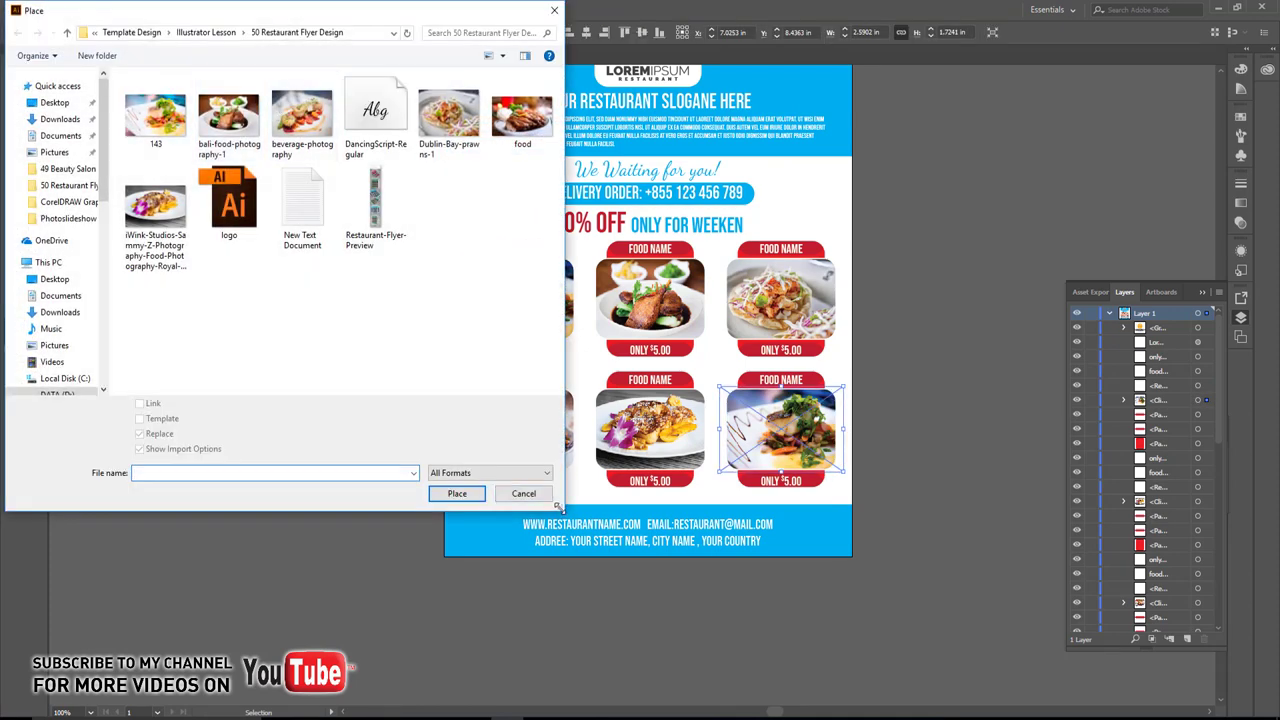
left_click_drag(559, 507, 479, 440)
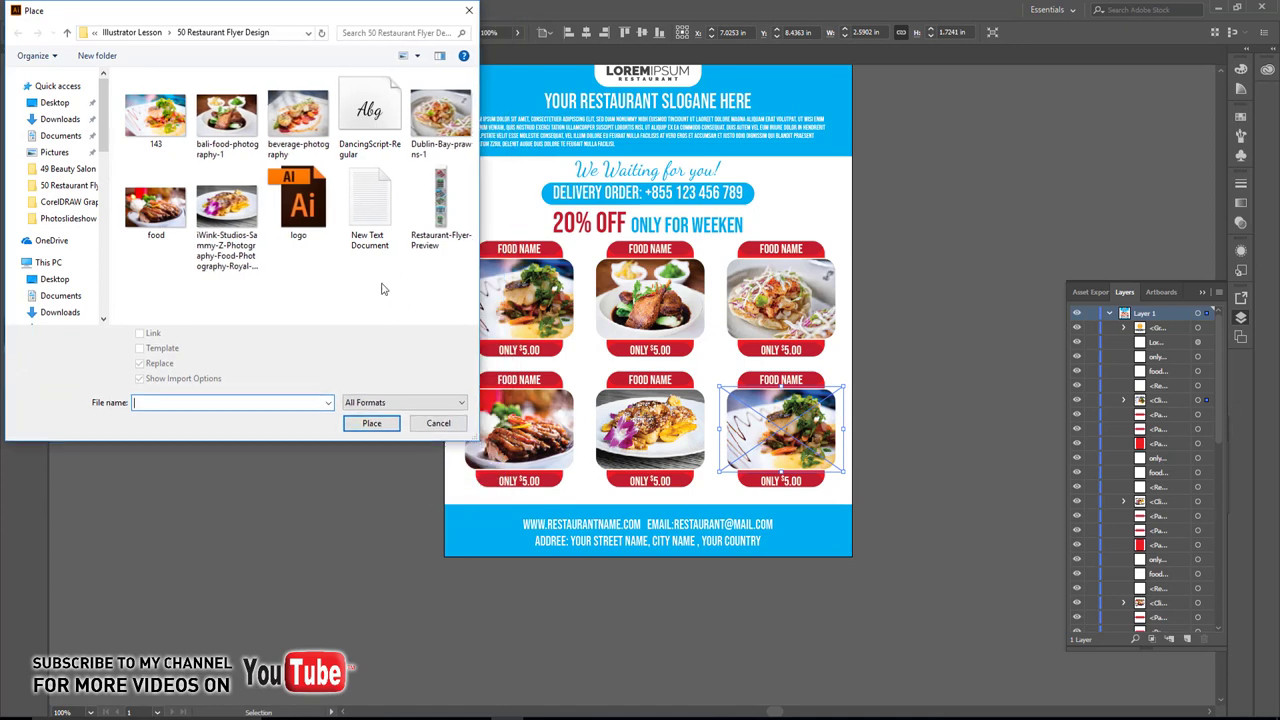
left_click(322, 155)
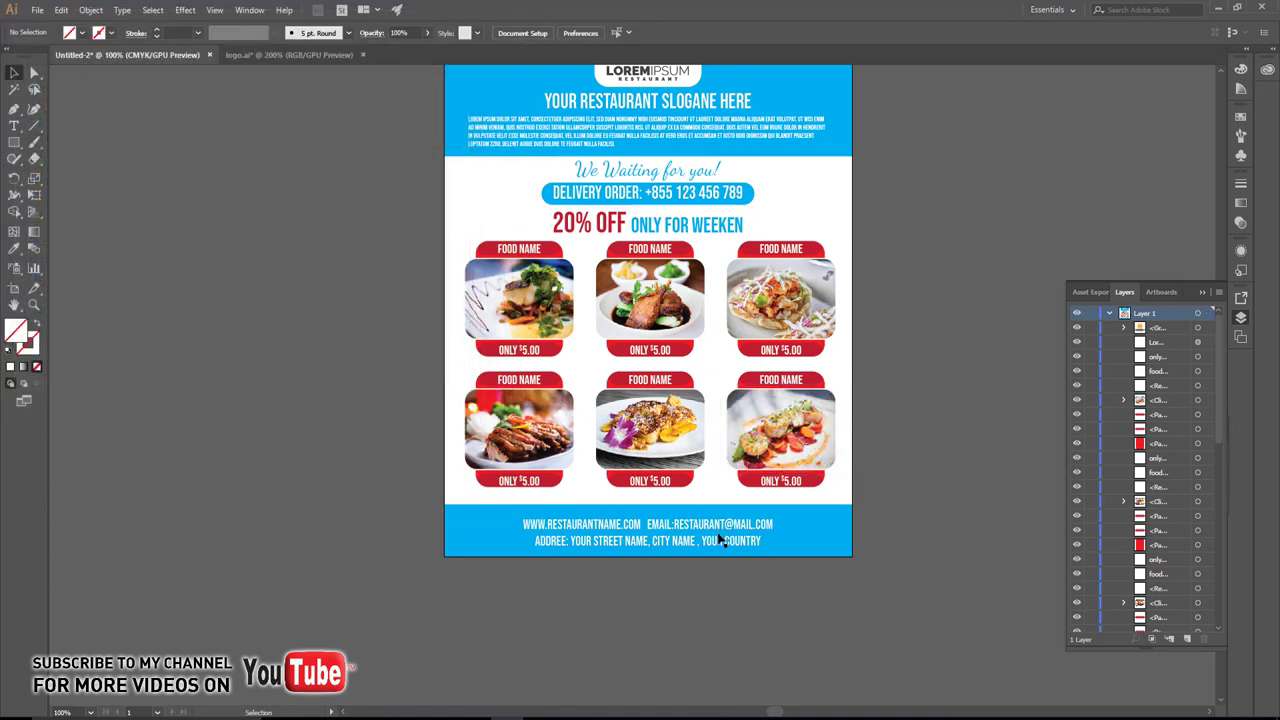
scroll(870, 422, "up", 2)
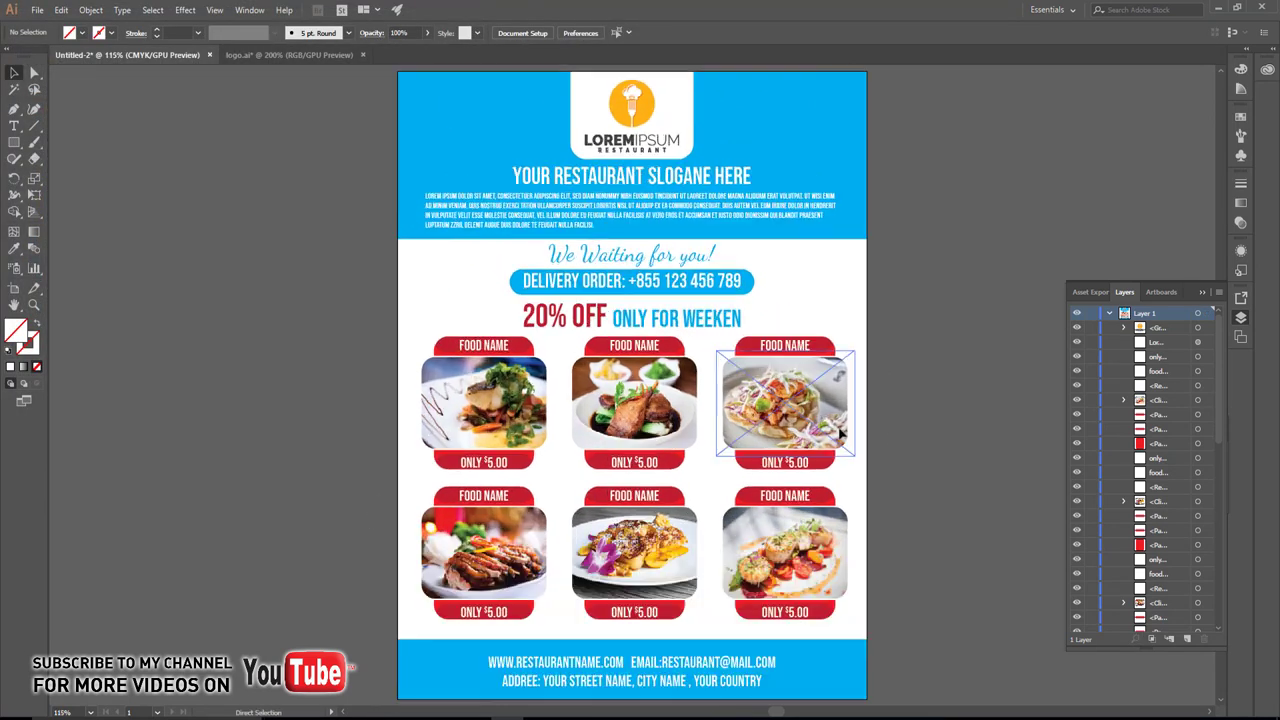
scroll(838, 427, "up", 1)
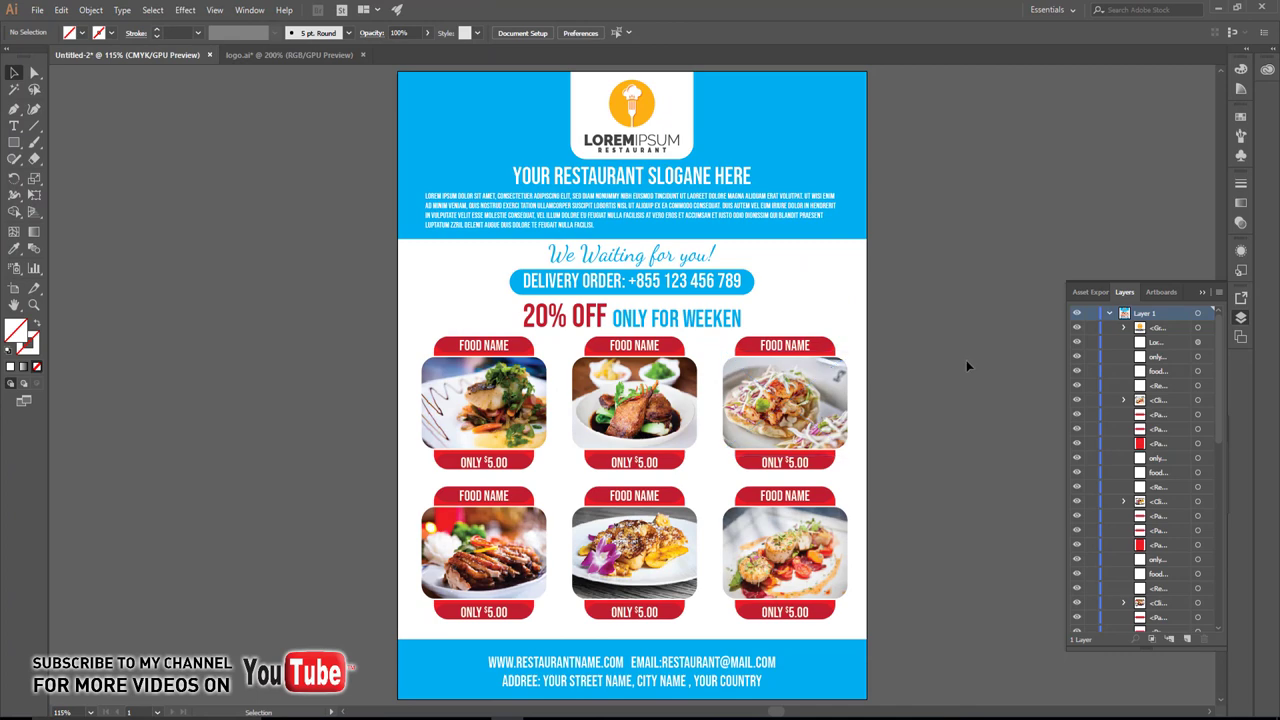